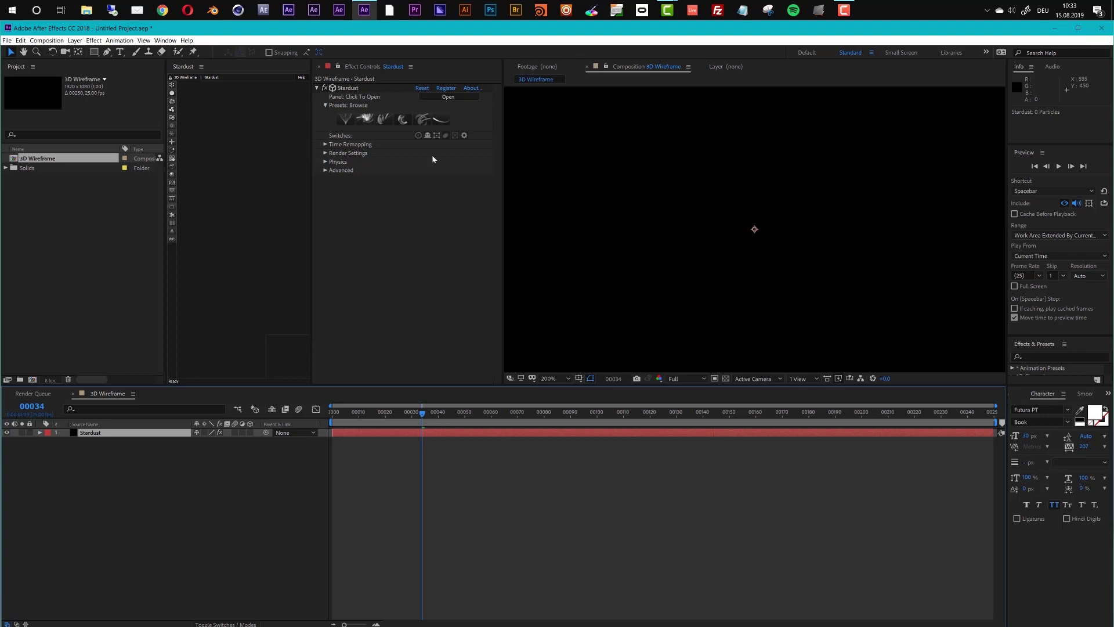
Add the Drum preset from the Music instruments in Stardust's 3D Library to the composition.
left_click(384, 121)
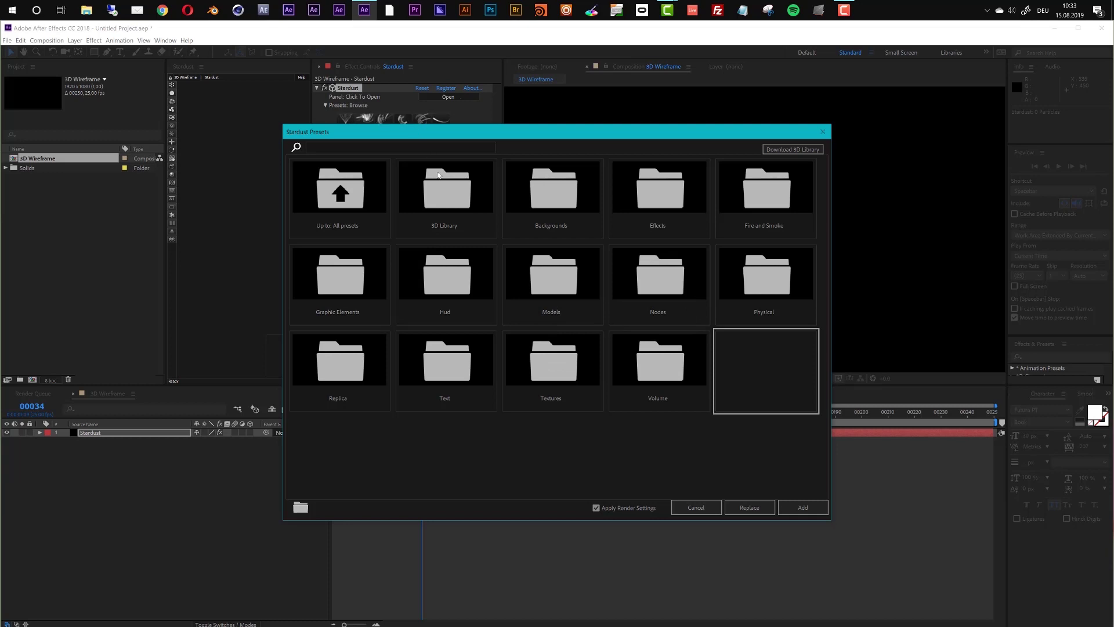
left_click(450, 196)
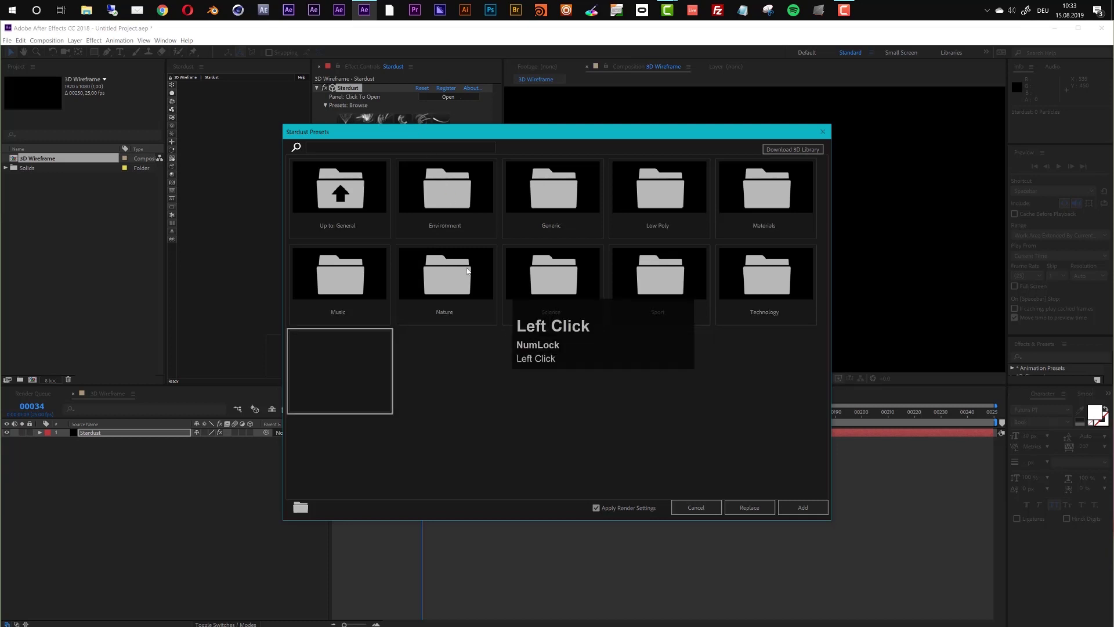
left_click(356, 285)
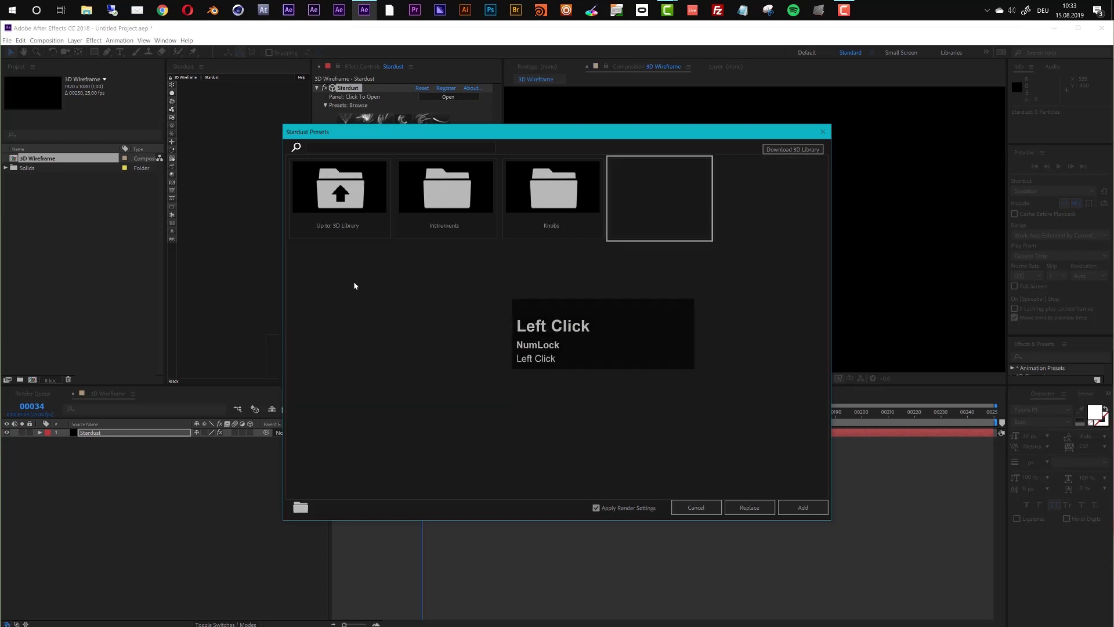
left_click(448, 205)
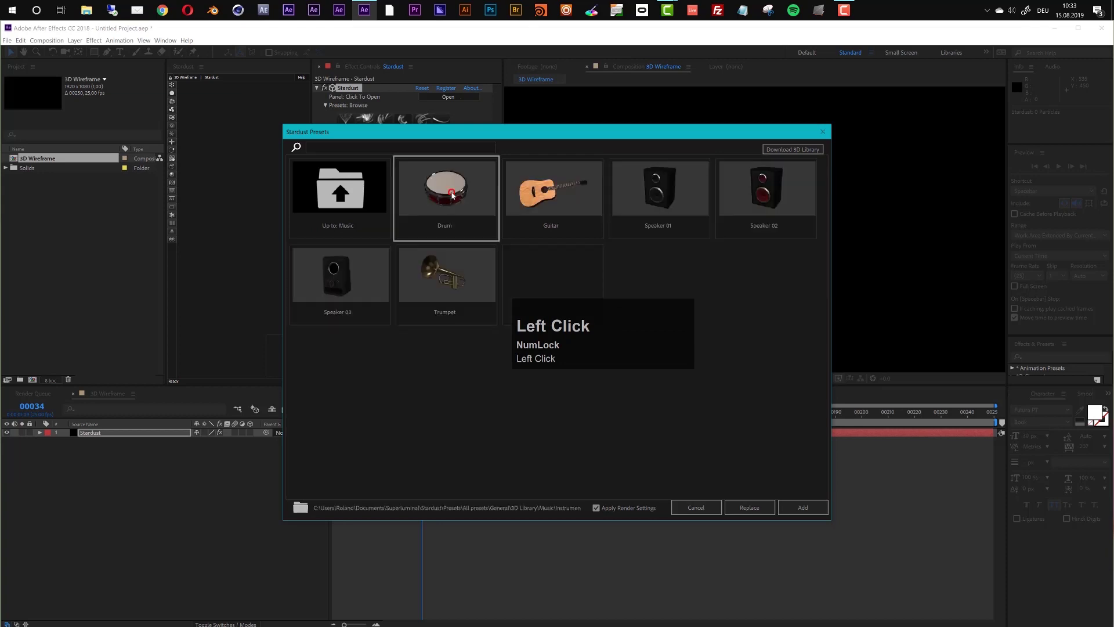
left_click(796, 502)
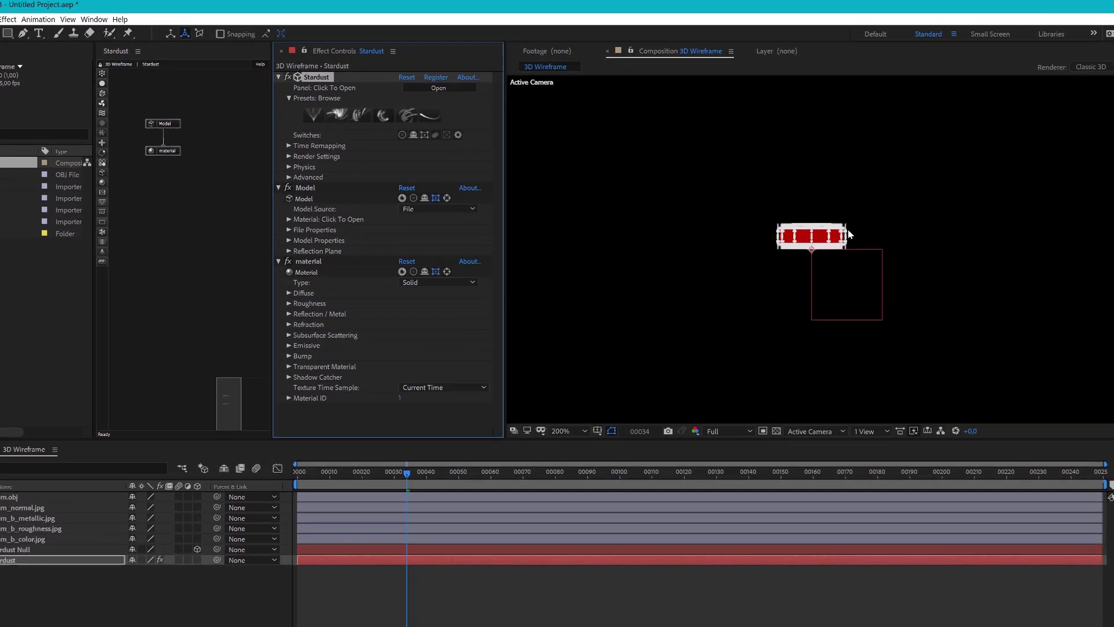
Set the drum model's size to 1000 and center the model on its origin.
scroll(767, 229, "up", 2)
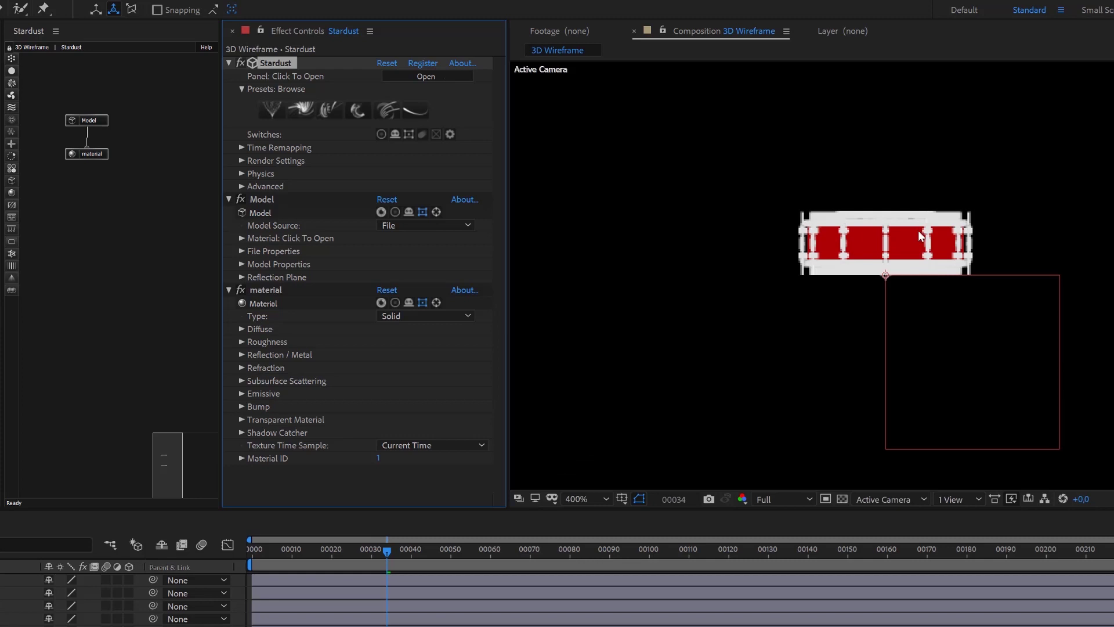
scroll(919, 231, "down", 6)
scroll(891, 273, "up", 2)
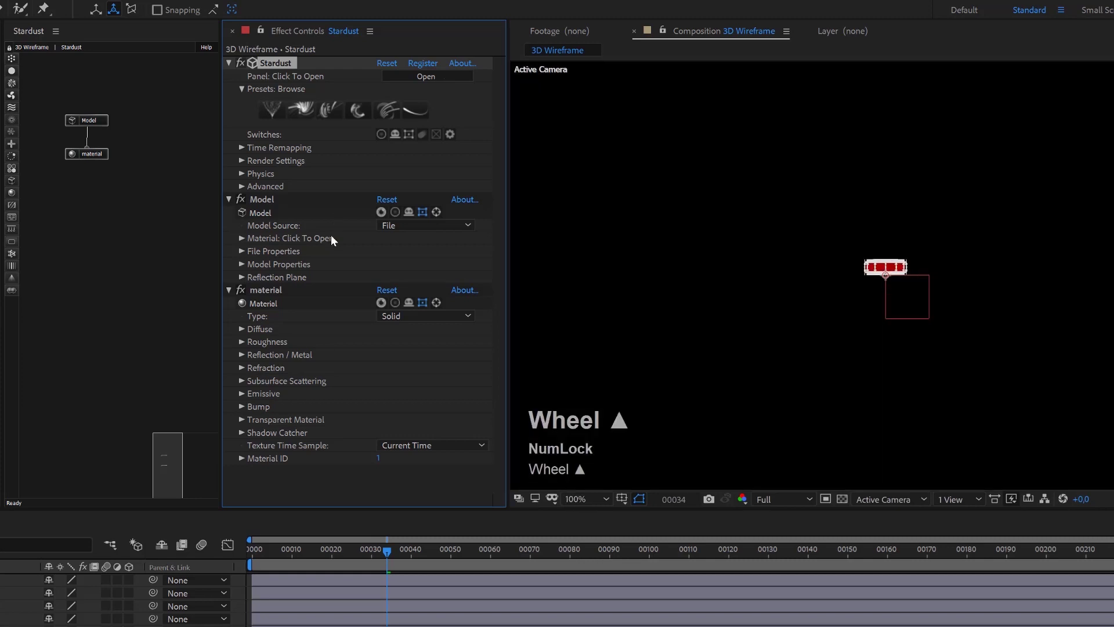
left_click(103, 117)
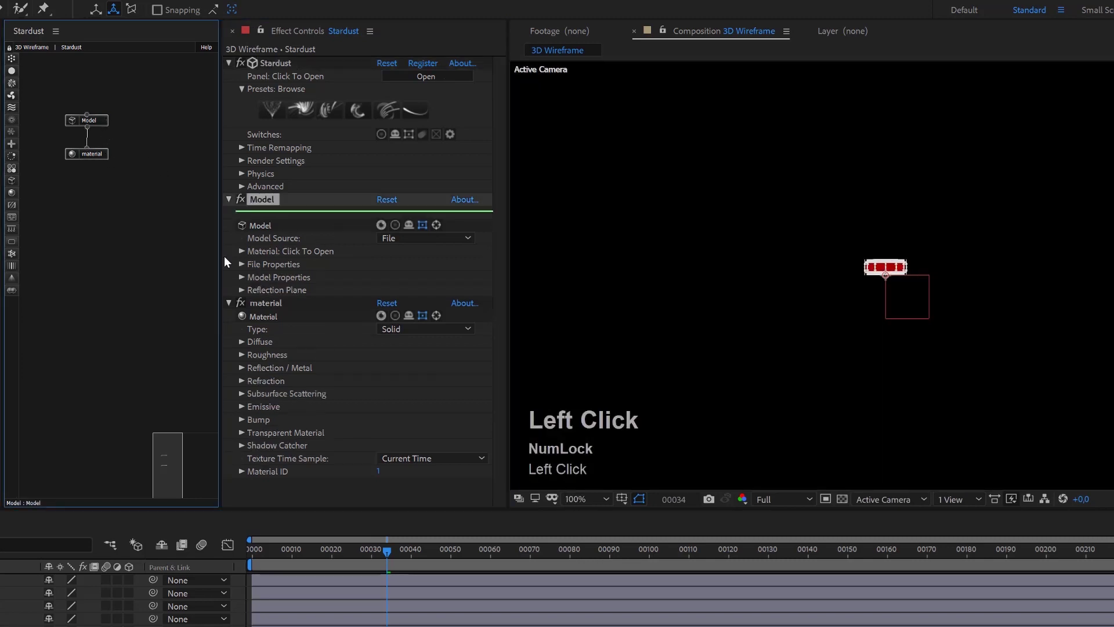
left_click(242, 278)
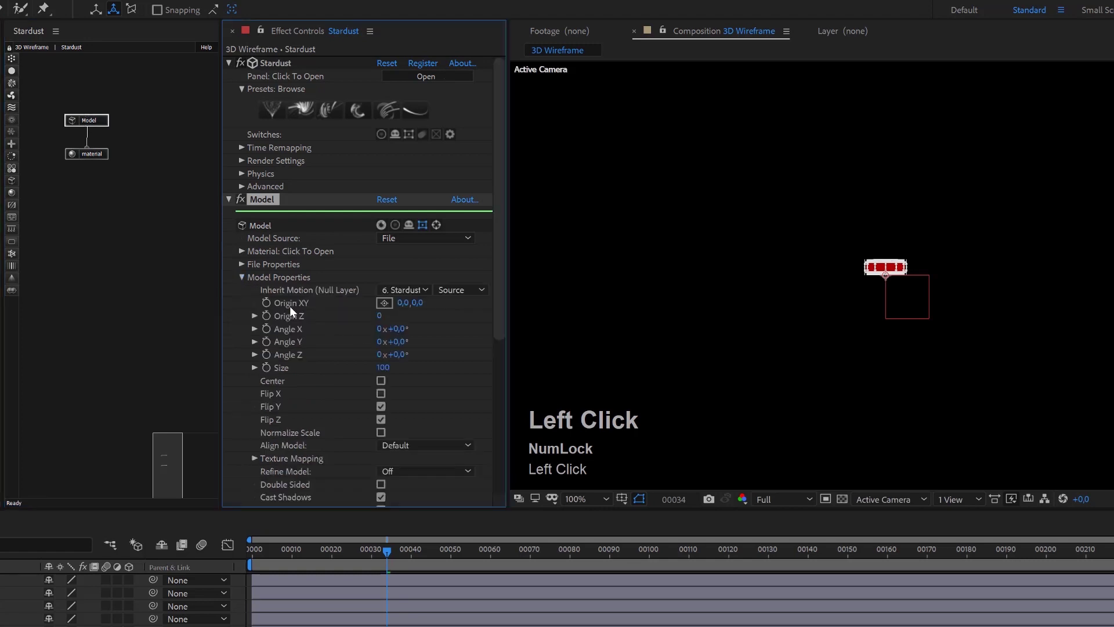
left_click(384, 319)
type("1000")
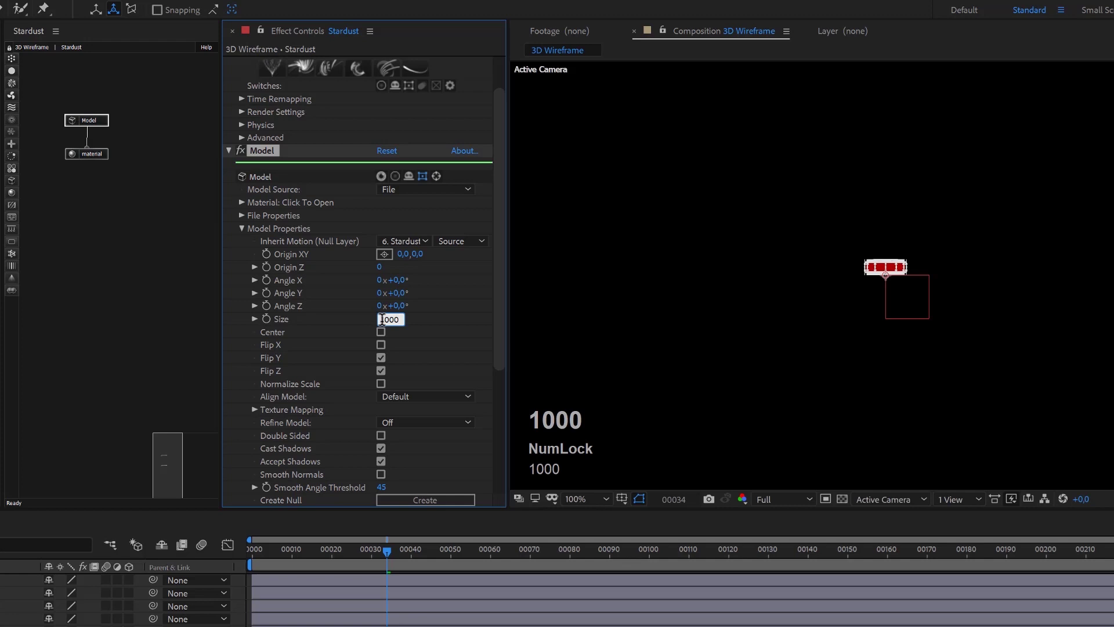
key("Return")
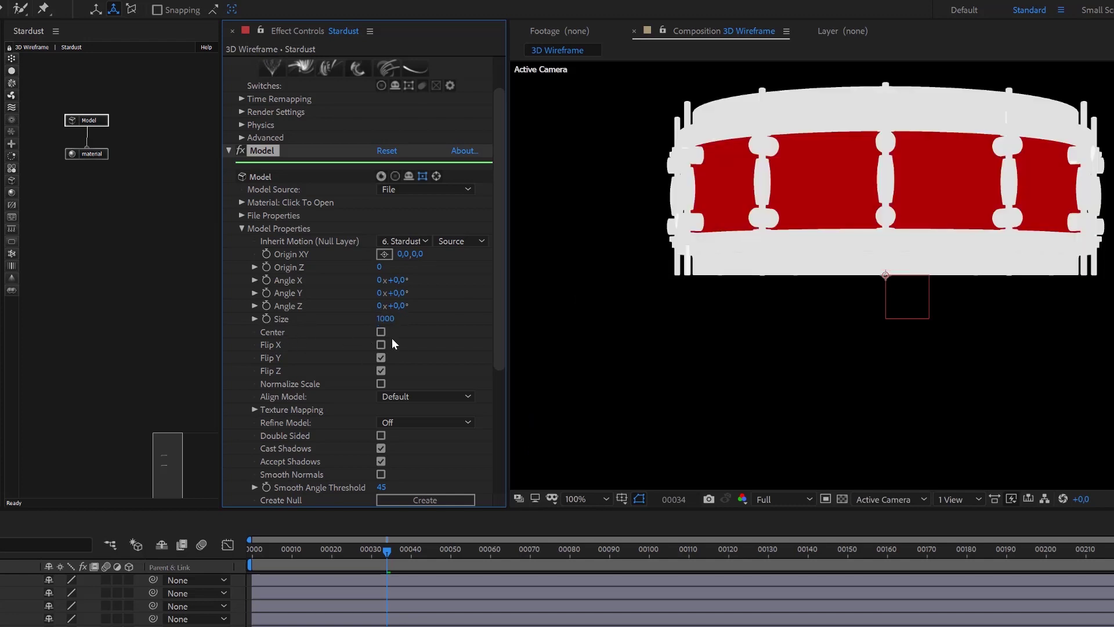
left_click(381, 331)
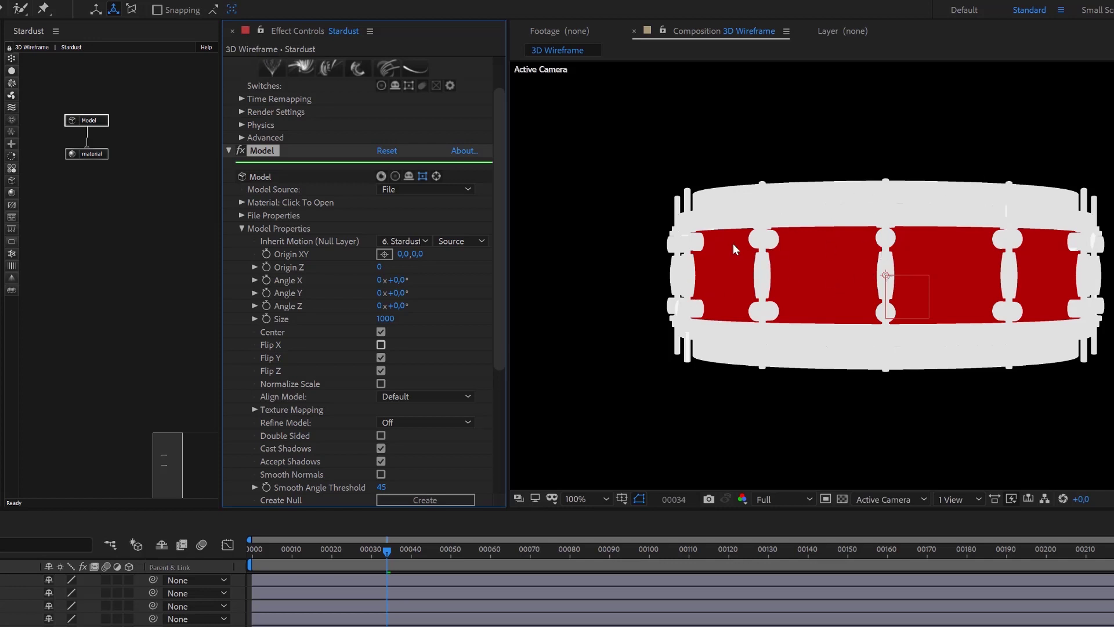
Add the Extrude 05 preset from Stardust's Models presets to bring in its environment lighting.
scroll(386, 162, "up", 2)
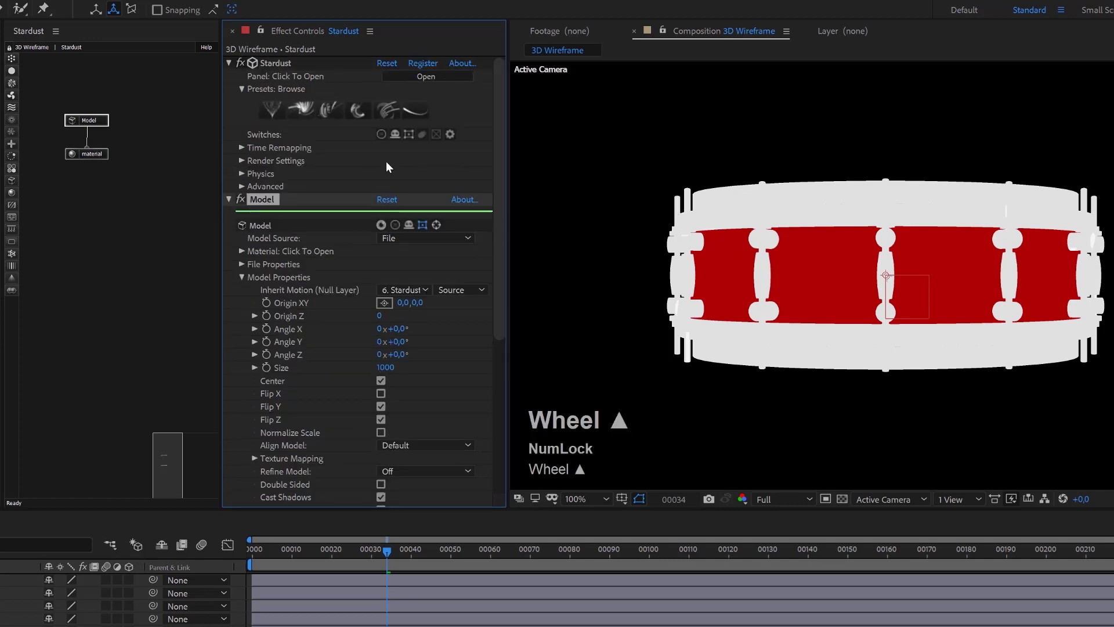
left_click(348, 114)
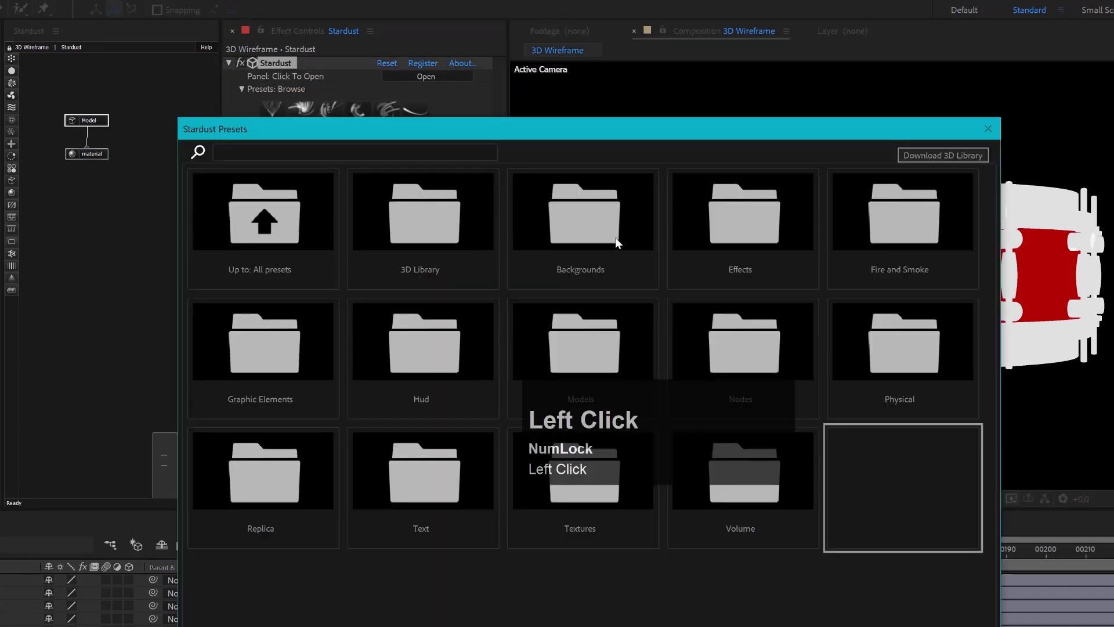
left_click_drag(656, 131, 777, 80)
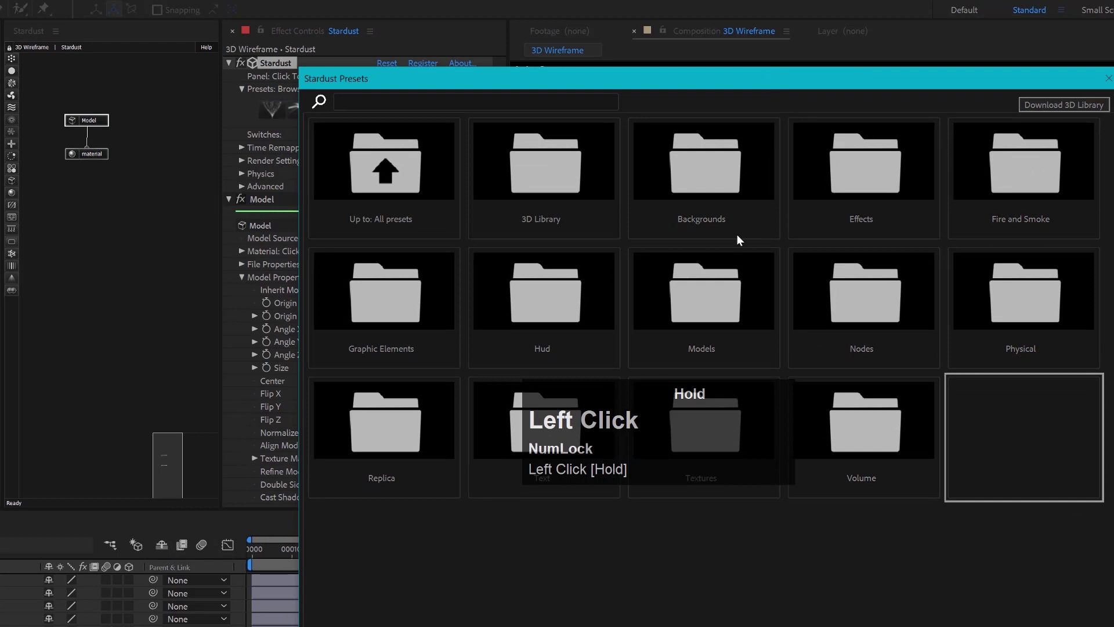
left_click(698, 309)
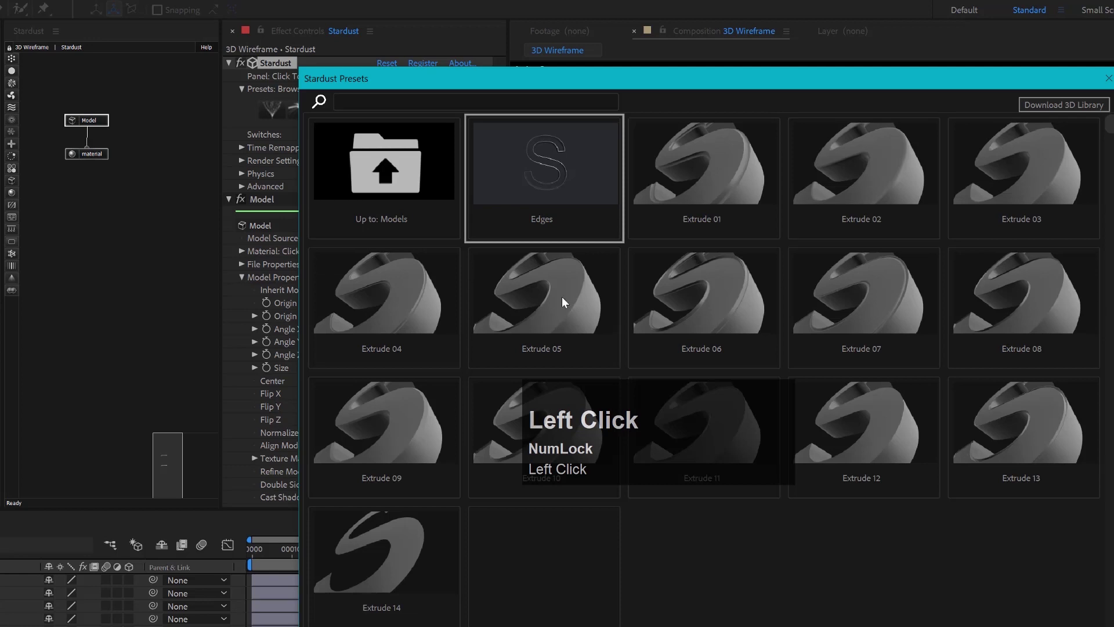
left_click(566, 293)
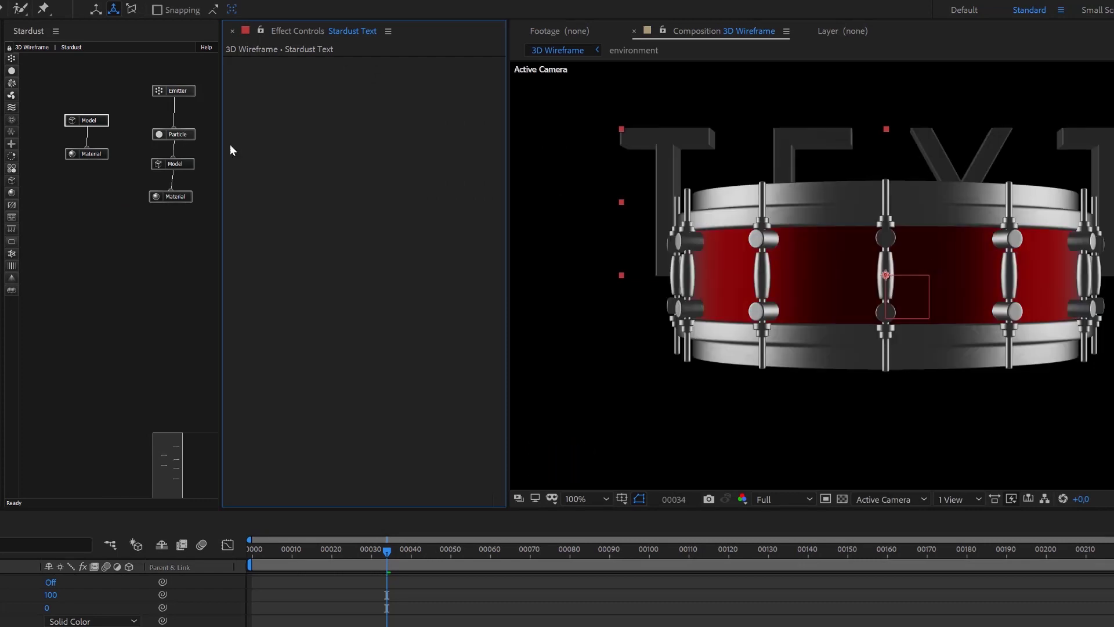
Delete the text preset's Emitter, Particle, Model and Material nodes along with the Stardust Text layer, keeping the environment layer.
left_click_drag(146, 79, 194, 238)
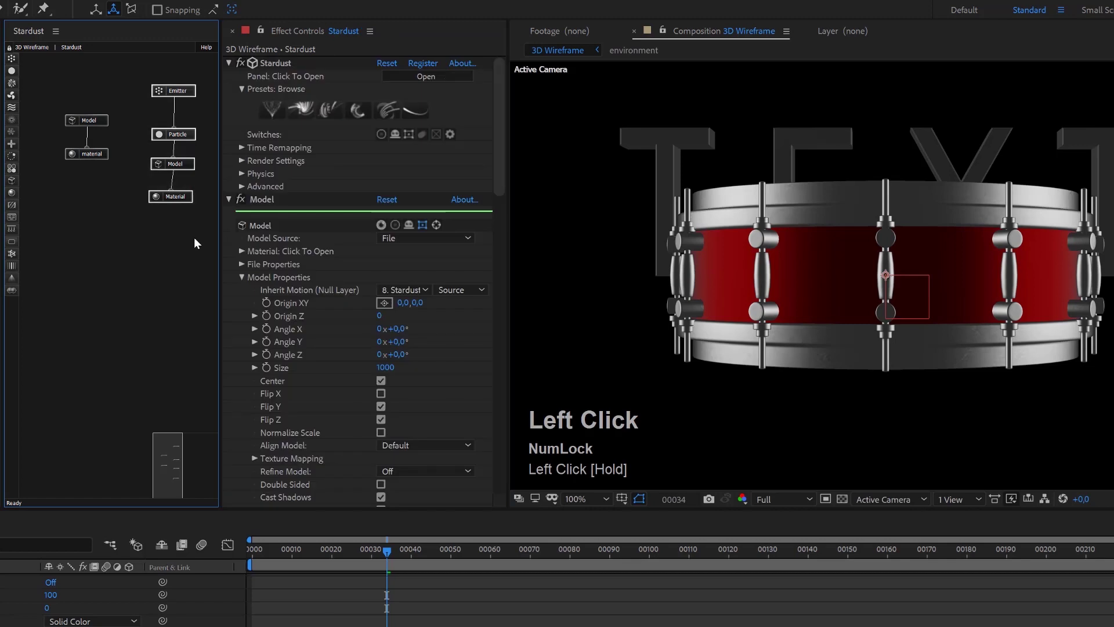
key("Delete")
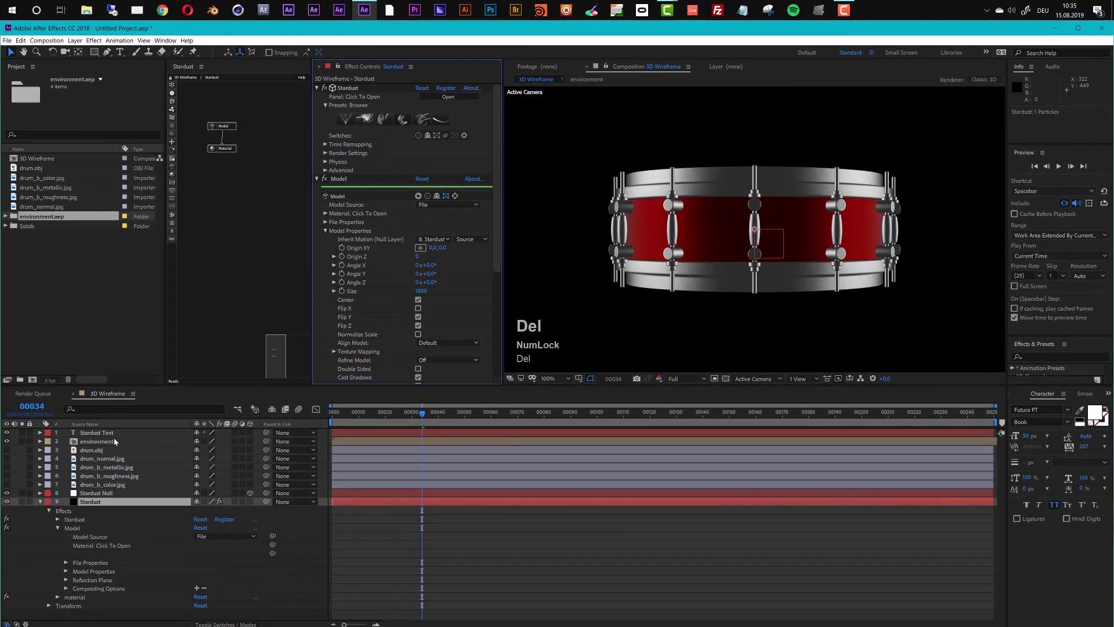
left_click(114, 437)
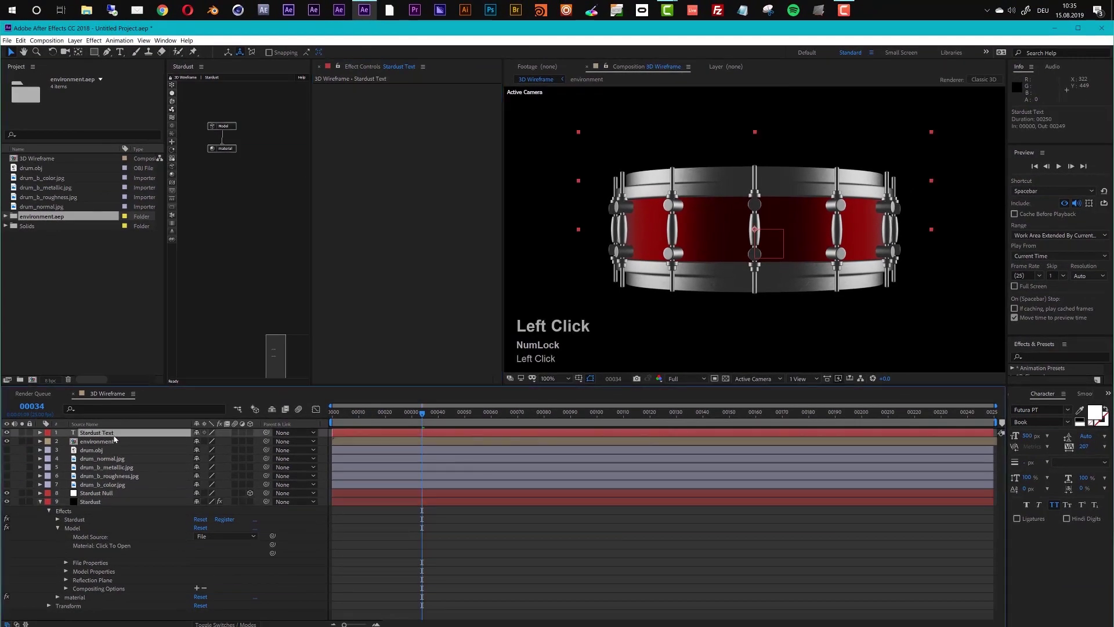
key("Delete")
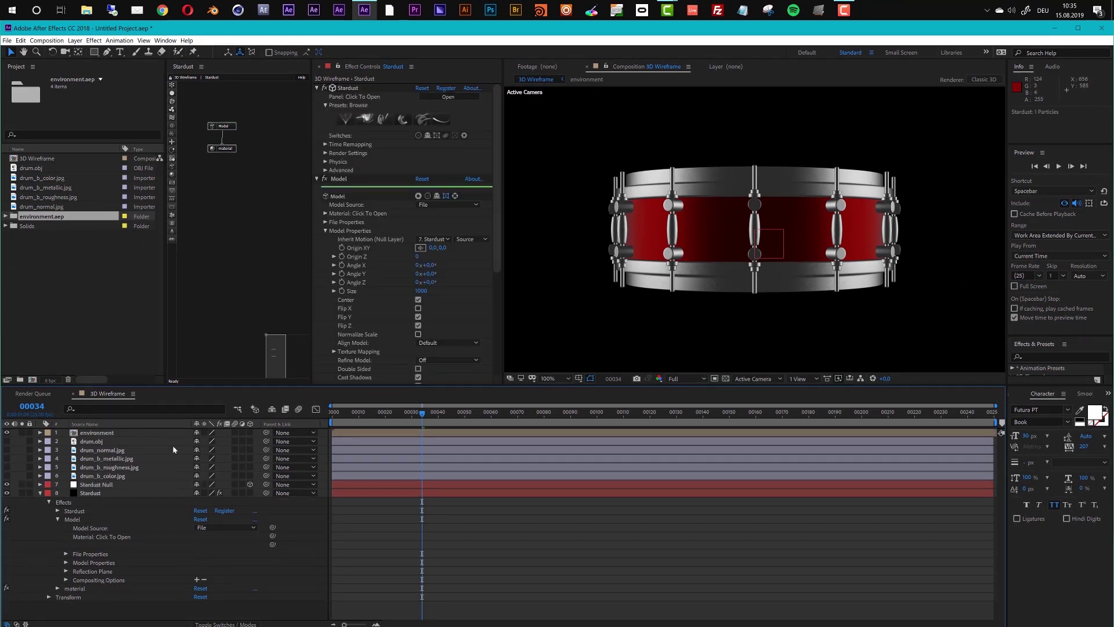
Examine the contents of the environment composition and the environment layer assigned in Stardust's render settings.
left_click(108, 435)
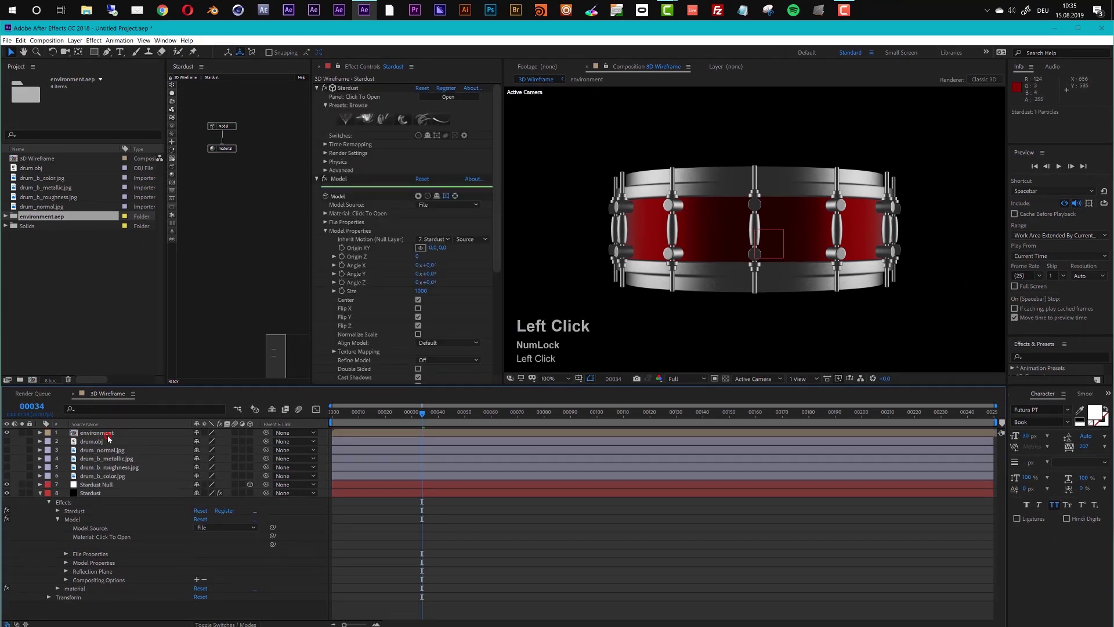
left_click(100, 494)
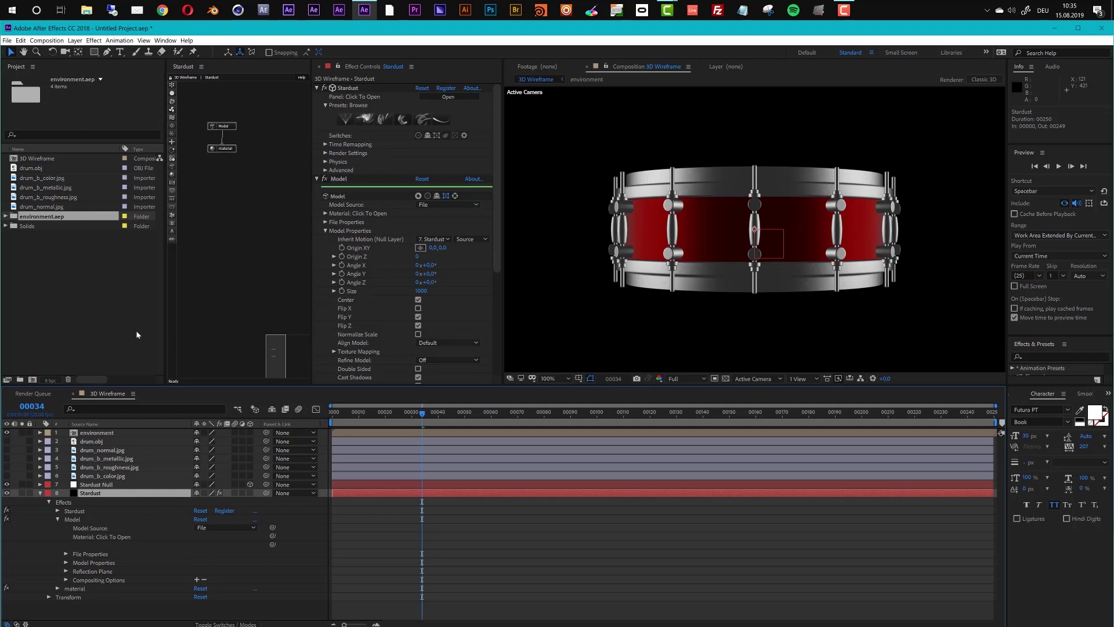
double_click(90, 434)
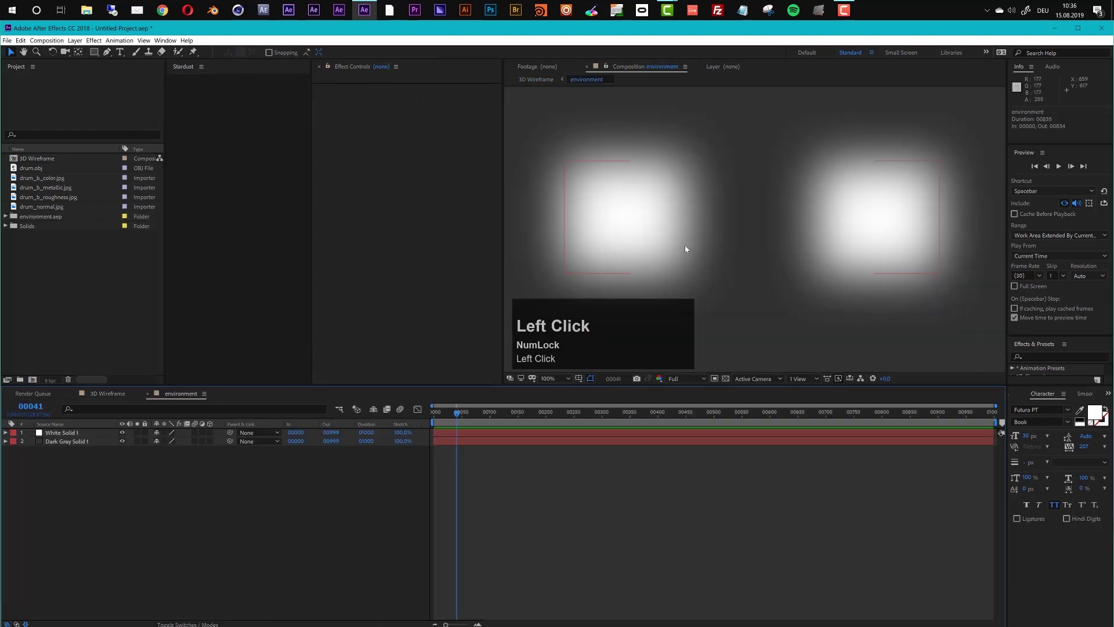
left_click(116, 395)
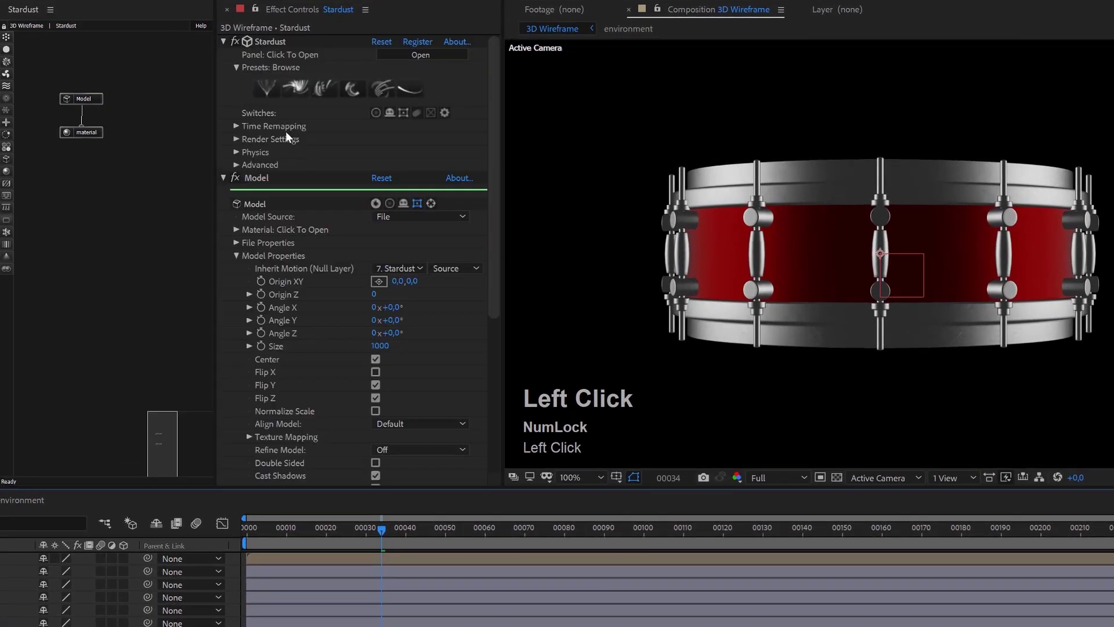
left_click(236, 139)
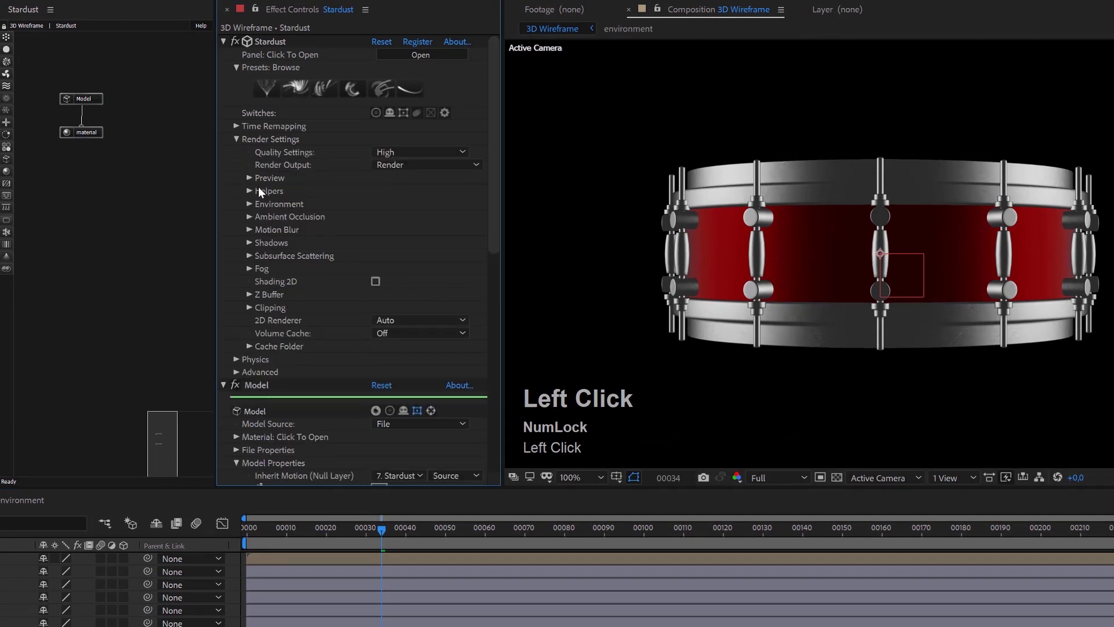
left_click(249, 205)
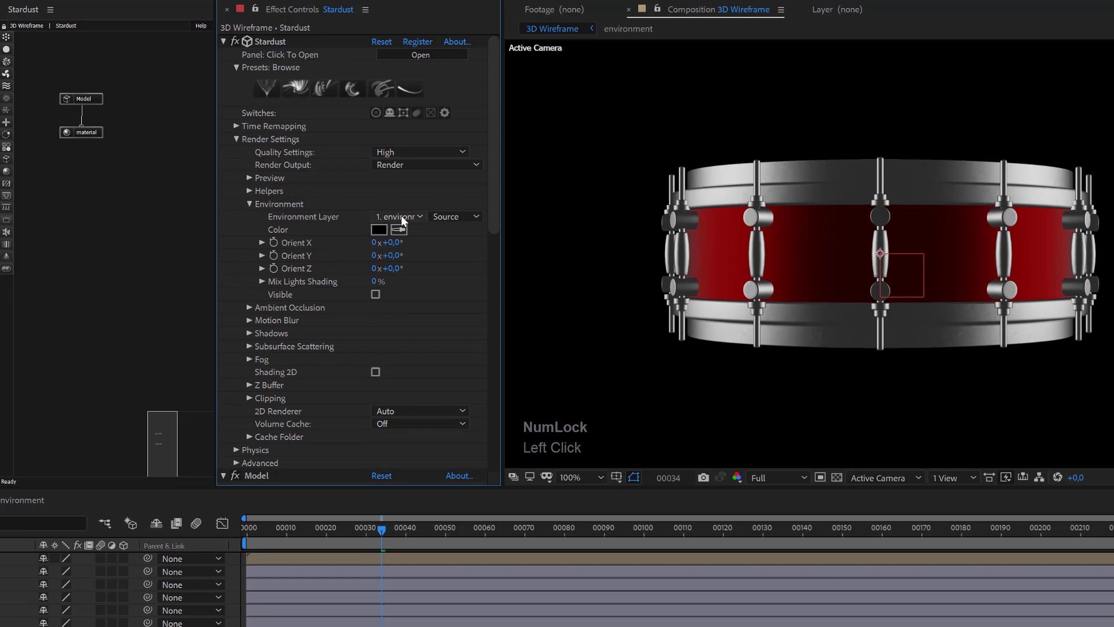
left_click(236, 139)
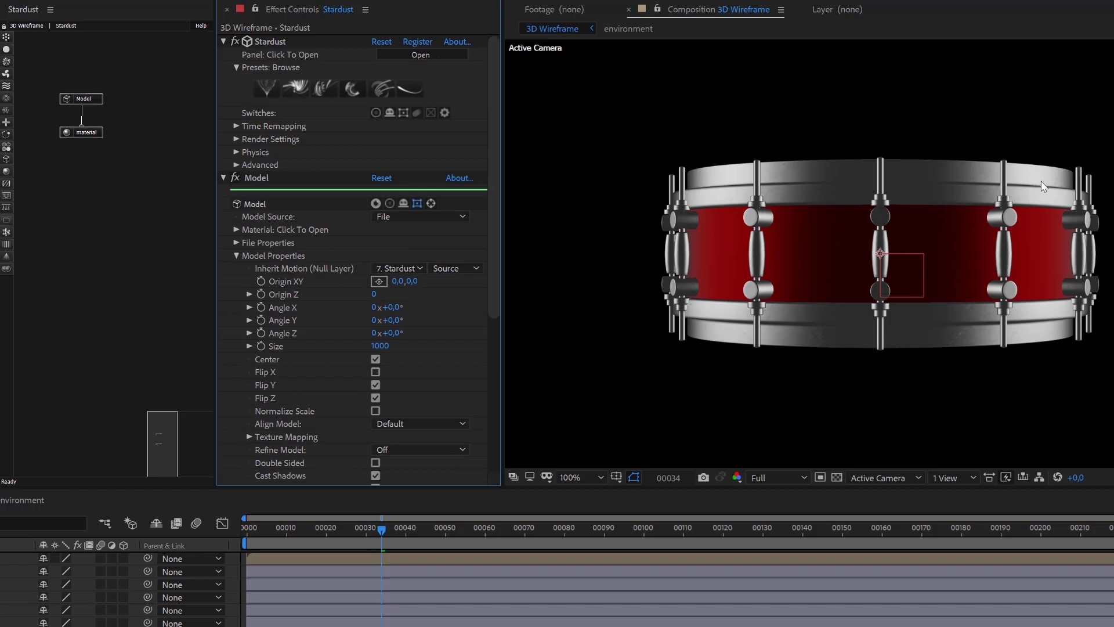
Switch the viewer to Custom View 1 and move the camera closer so the drum fills the view from above.
left_click(880, 478)
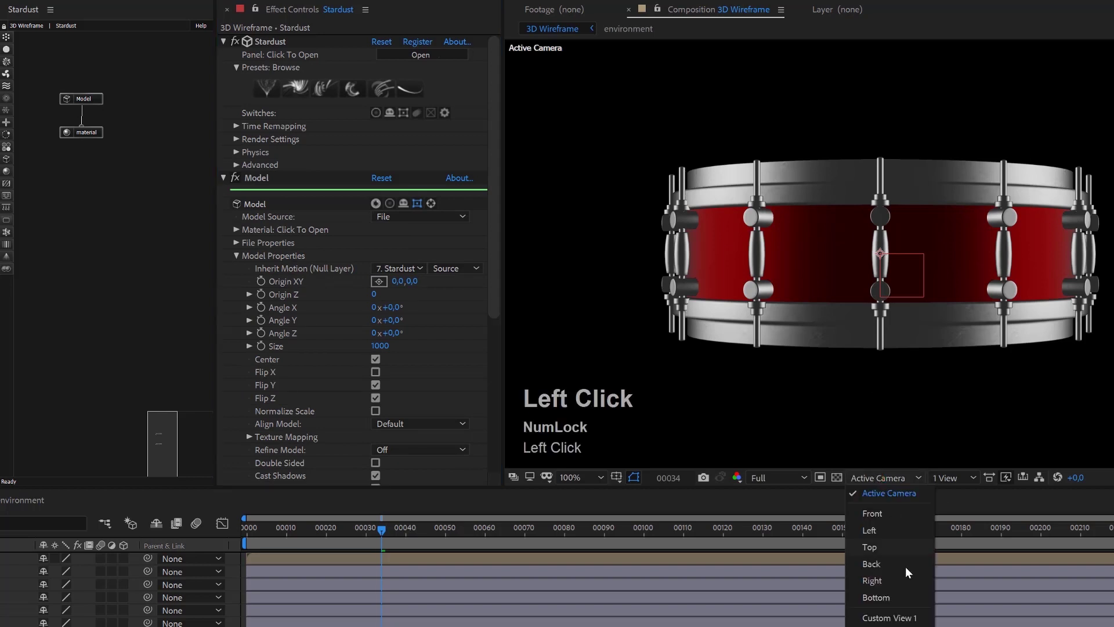
left_click(909, 618)
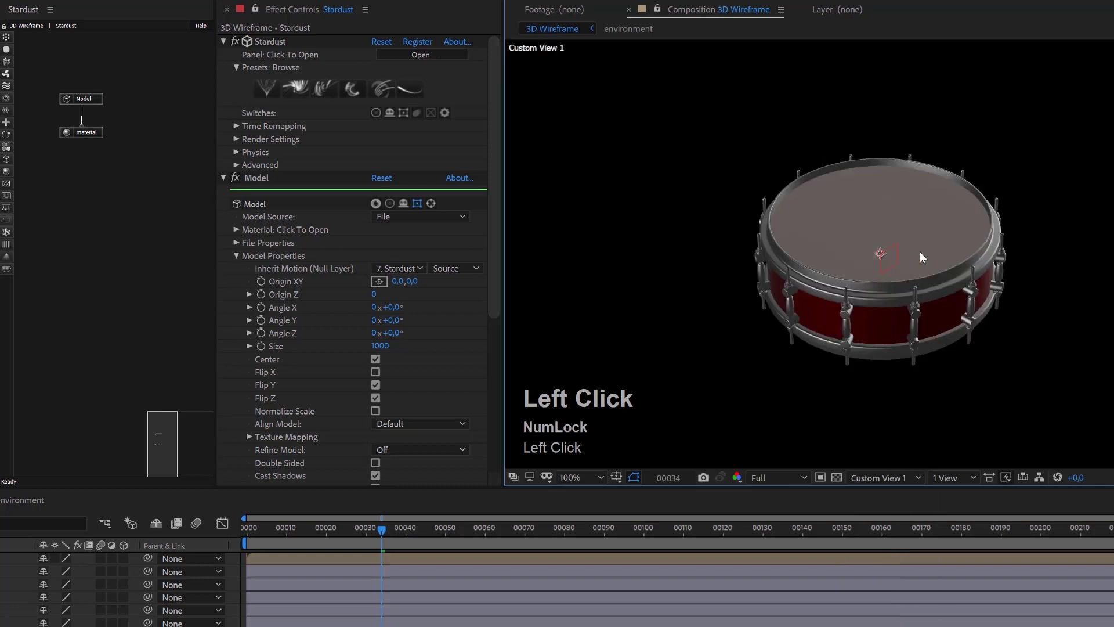
key("c")
key("c")
key("c")
key("c")
mouse_move(923, 254)
left_mouse_down()
mouse_move(967, 164)
mouse_move(1028, 97)
left_mouse_up()
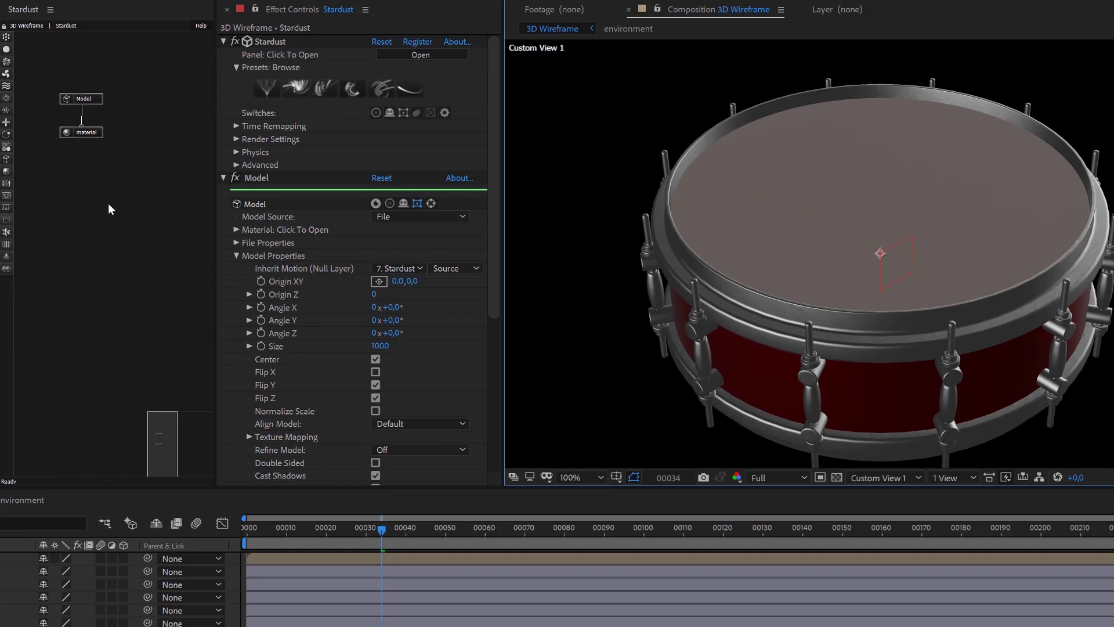
Add an Emitter node in the empty area of the Stardust node graph.
right_click(96, 173)
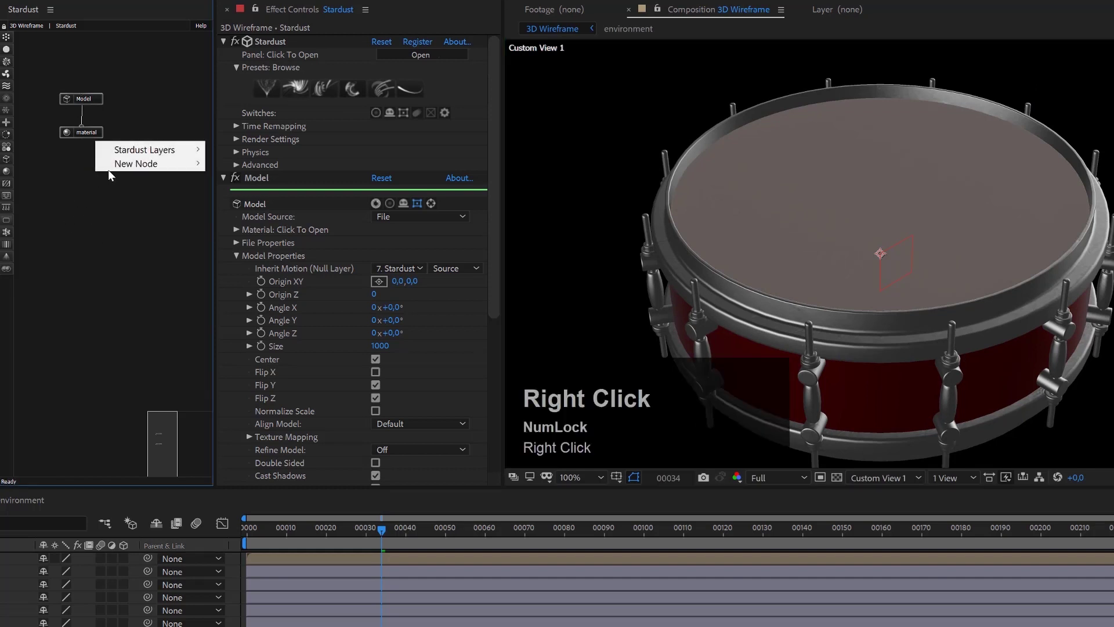
mouse_move(110, 165)
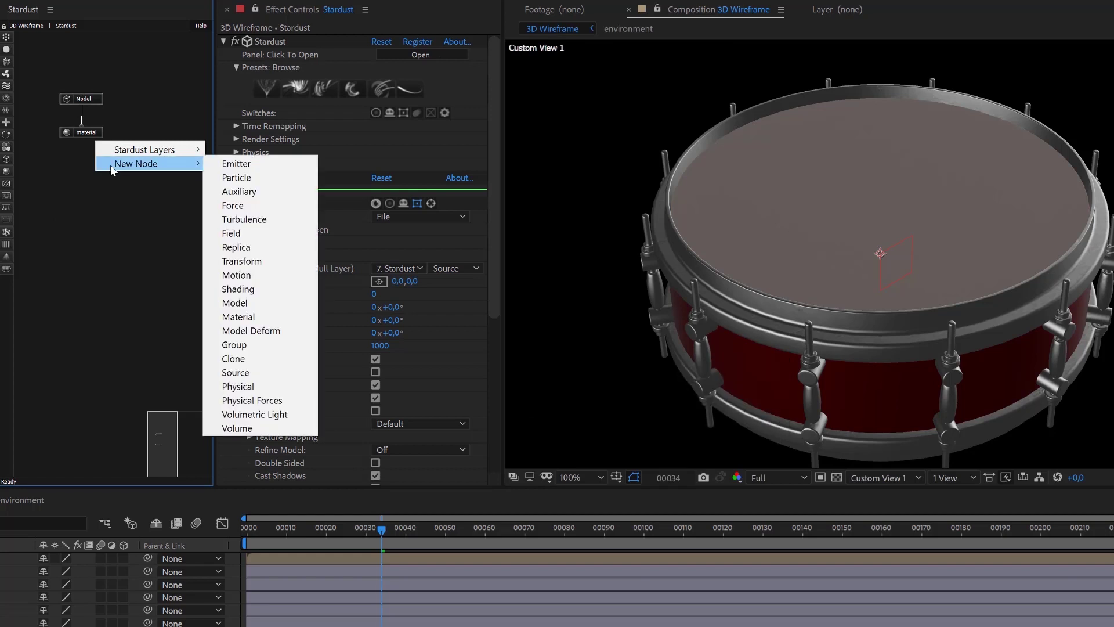
right_click(74, 217)
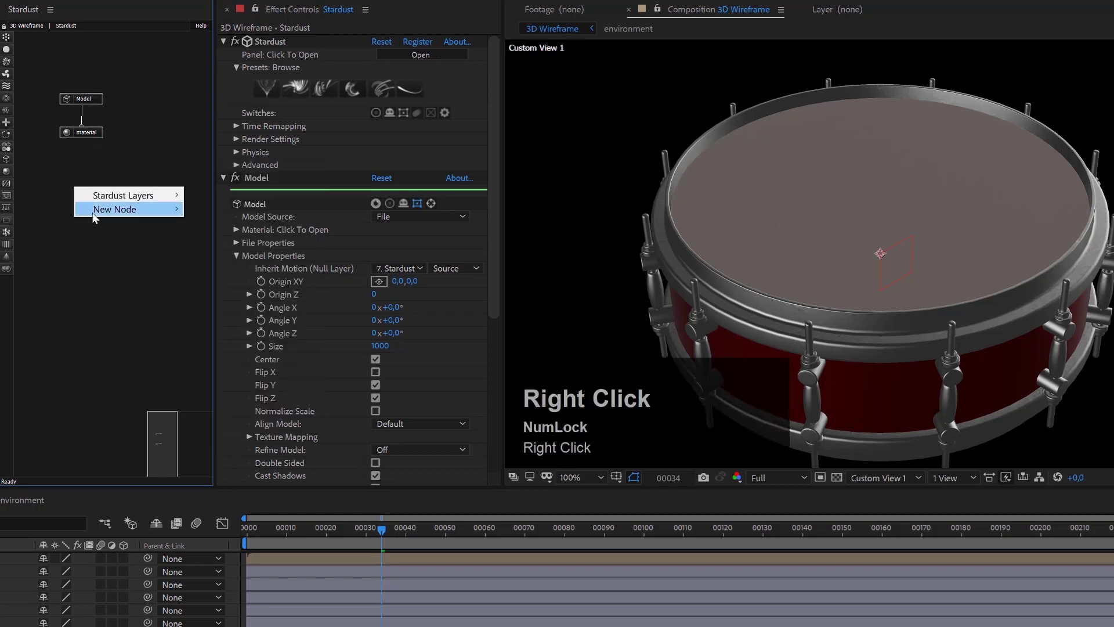
left_click(114, 210)
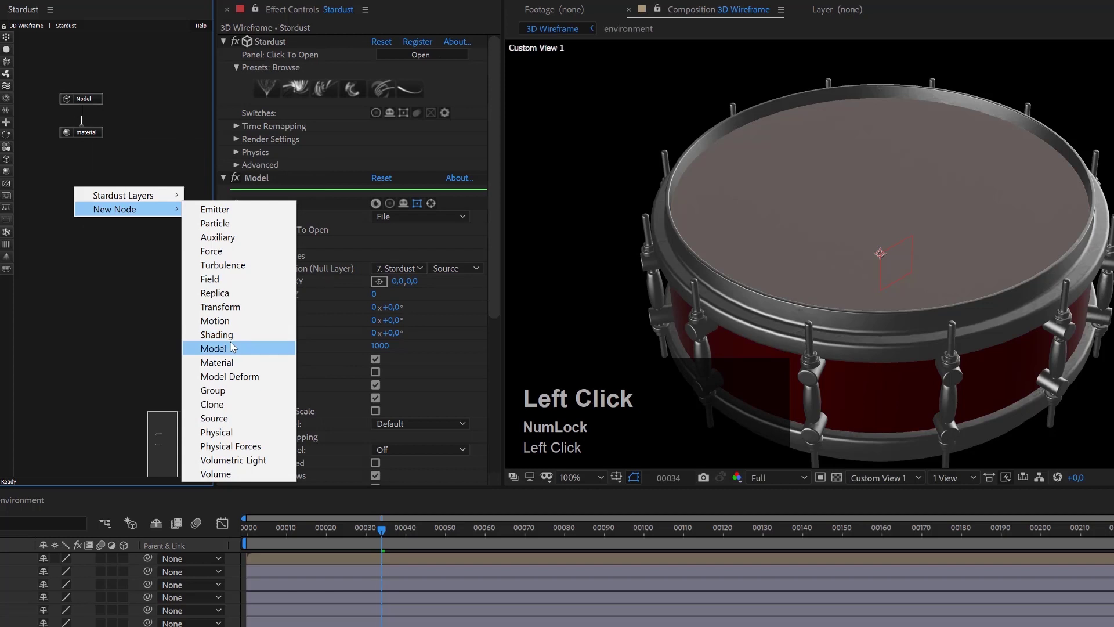
left_click(221, 210)
Add a Particle node and arrange it linked beneath the Emitter, beside the Model and material nodes.
right_click(100, 180)
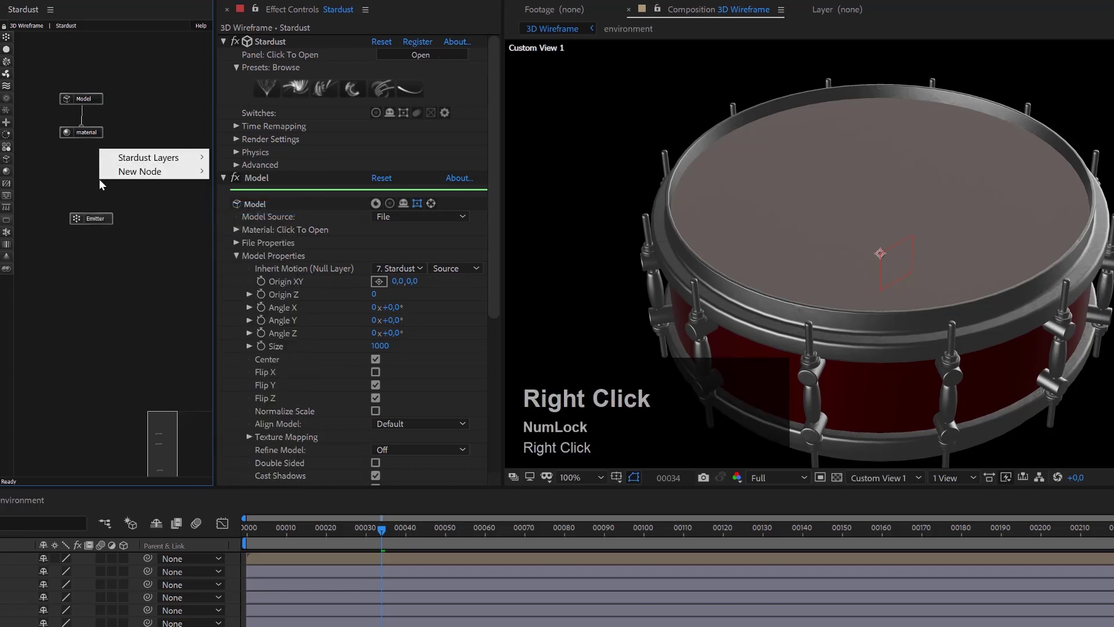
left_click(118, 172)
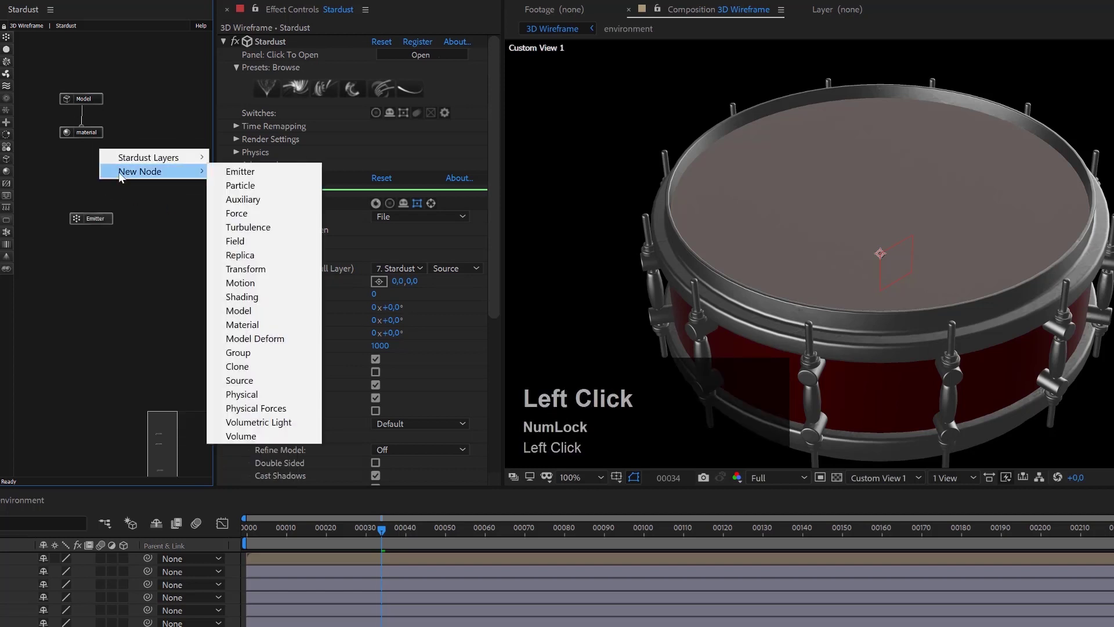
left_click(254, 186)
left_click_drag(98, 220, 146, 101)
left_click_drag(117, 180, 139, 125)
Configure the Emitter with type Object, emitting Once and a speed of 0.
left_click(143, 108)
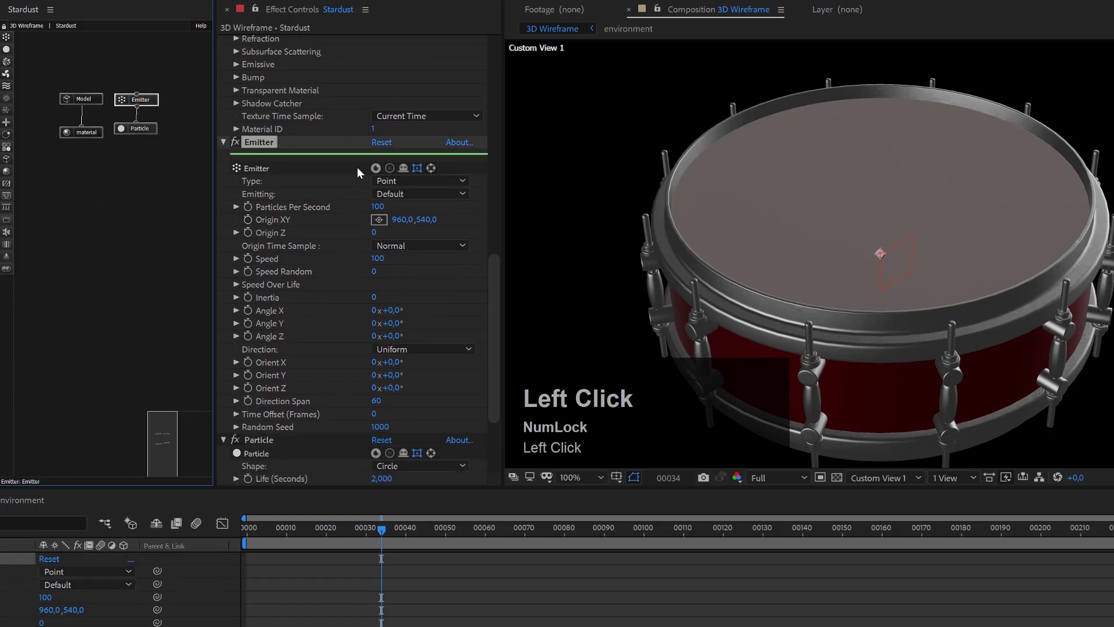
left_click(428, 181)
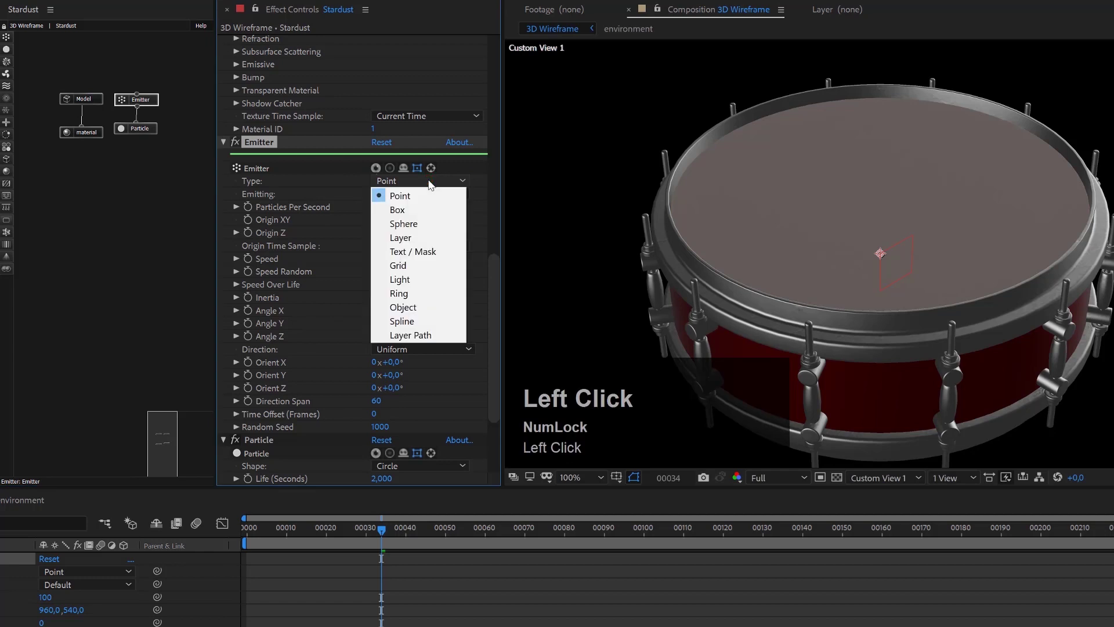
left_click(434, 306)
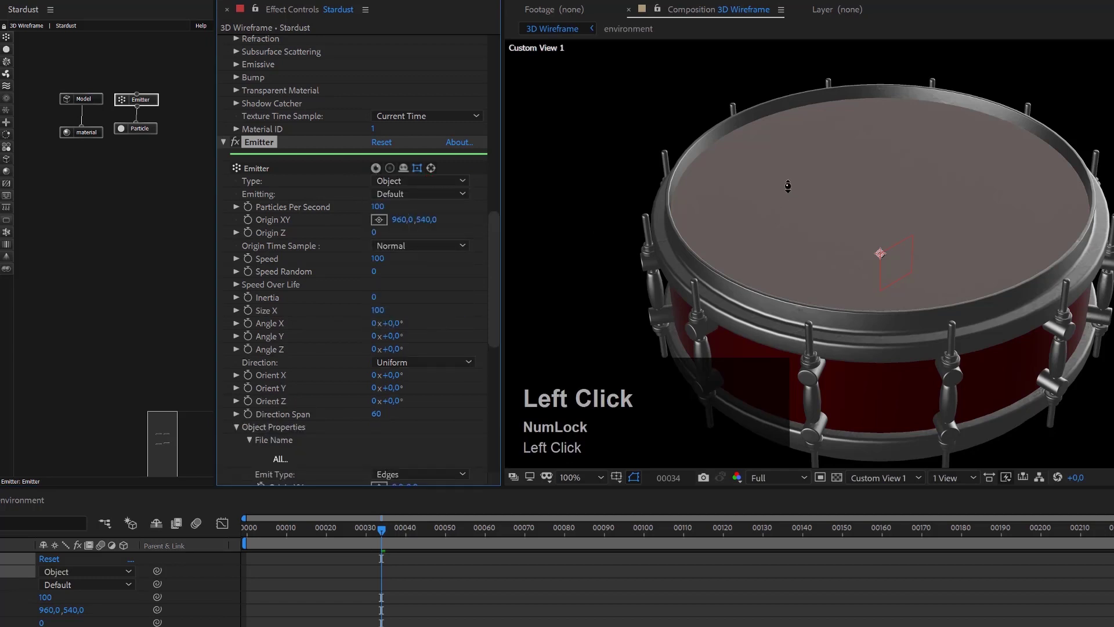
left_click(248, 159)
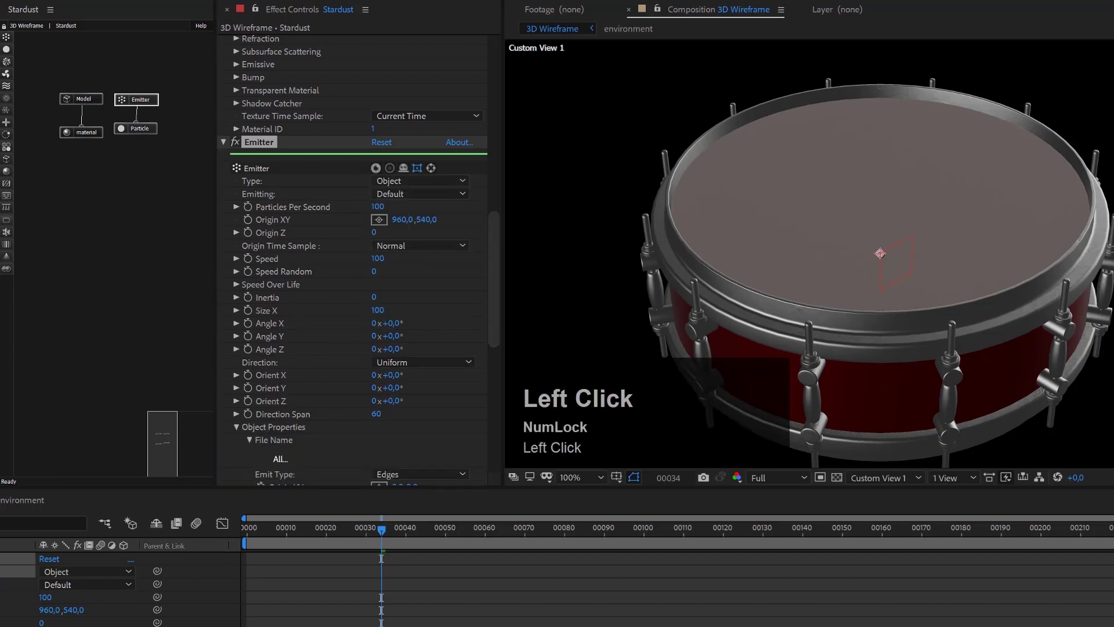
left_click(391, 195)
left_click(402, 222)
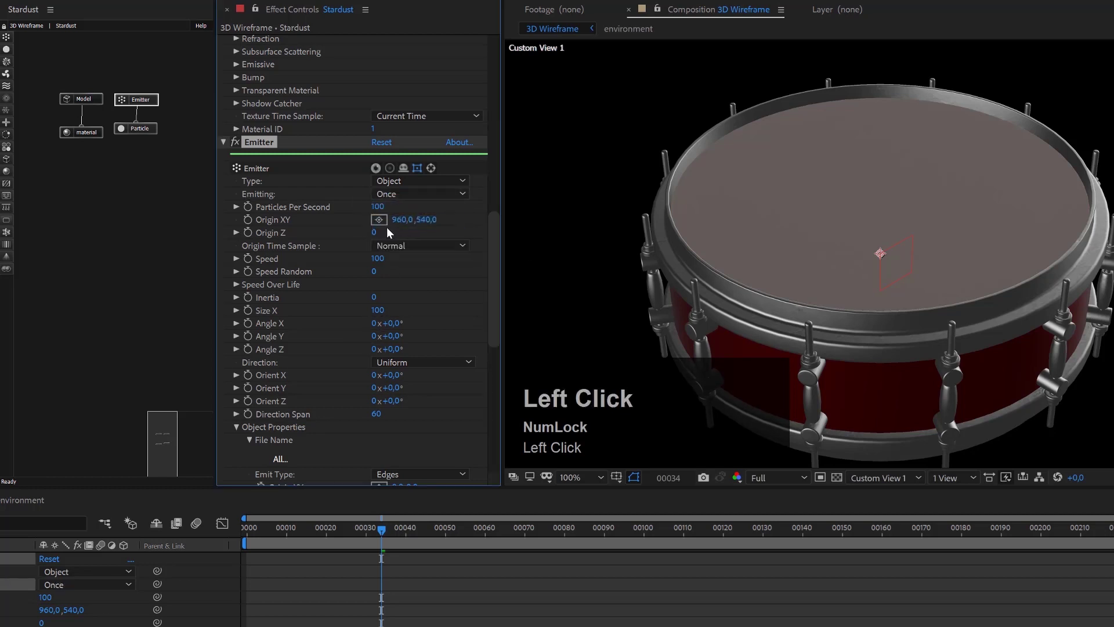
left_click(379, 259)
type("0")
left_click(413, 262)
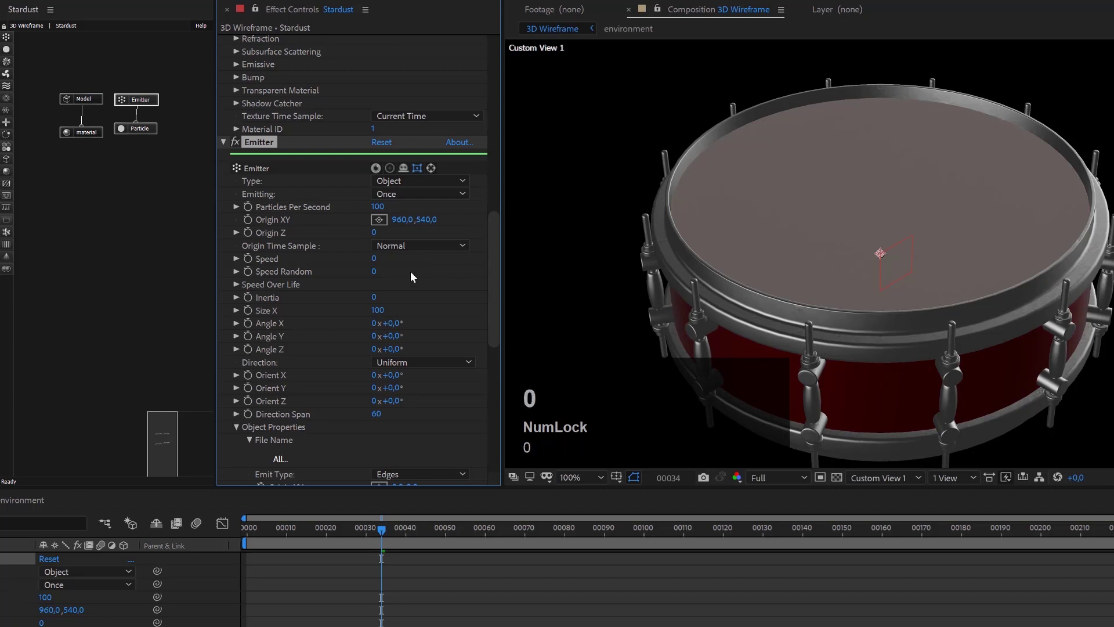
scroll(410, 270, "down", 2)
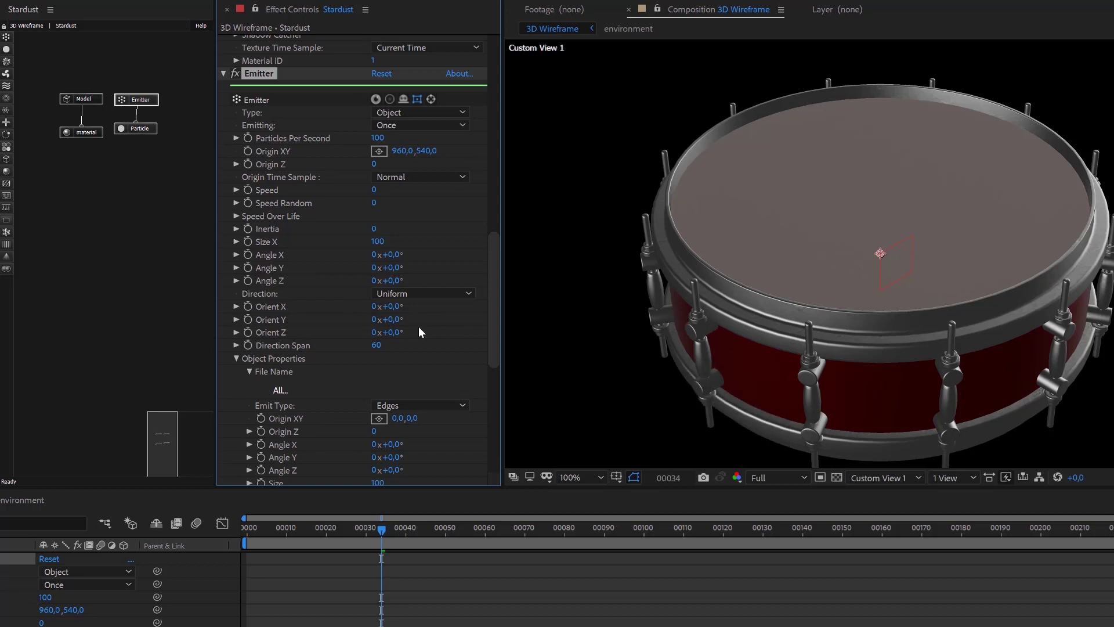
scroll(418, 331, "down", 2)
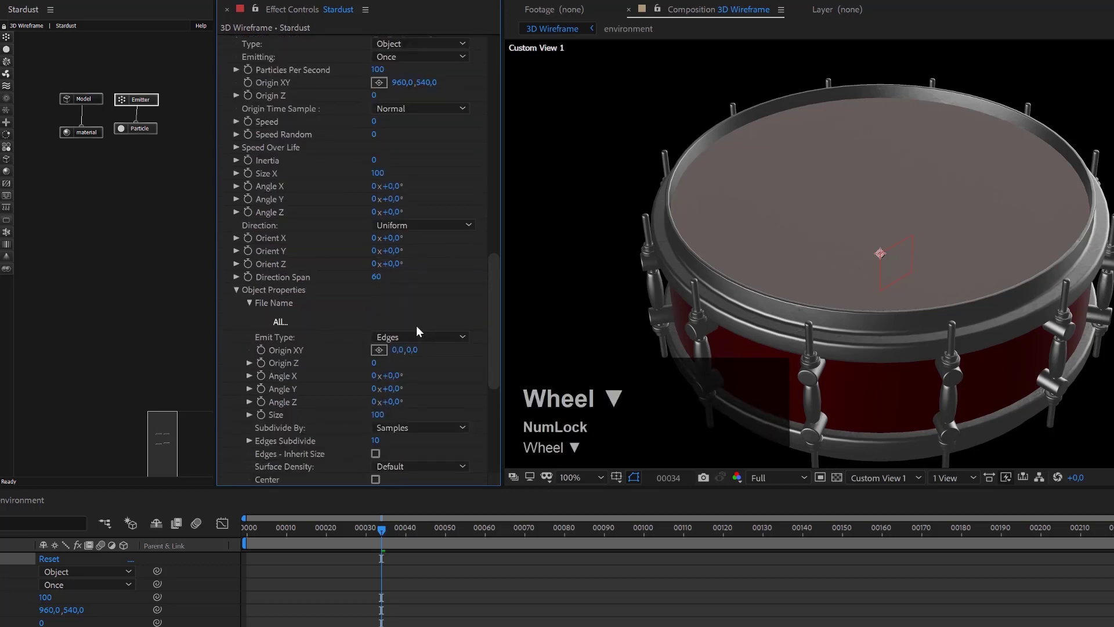
left_click(280, 323)
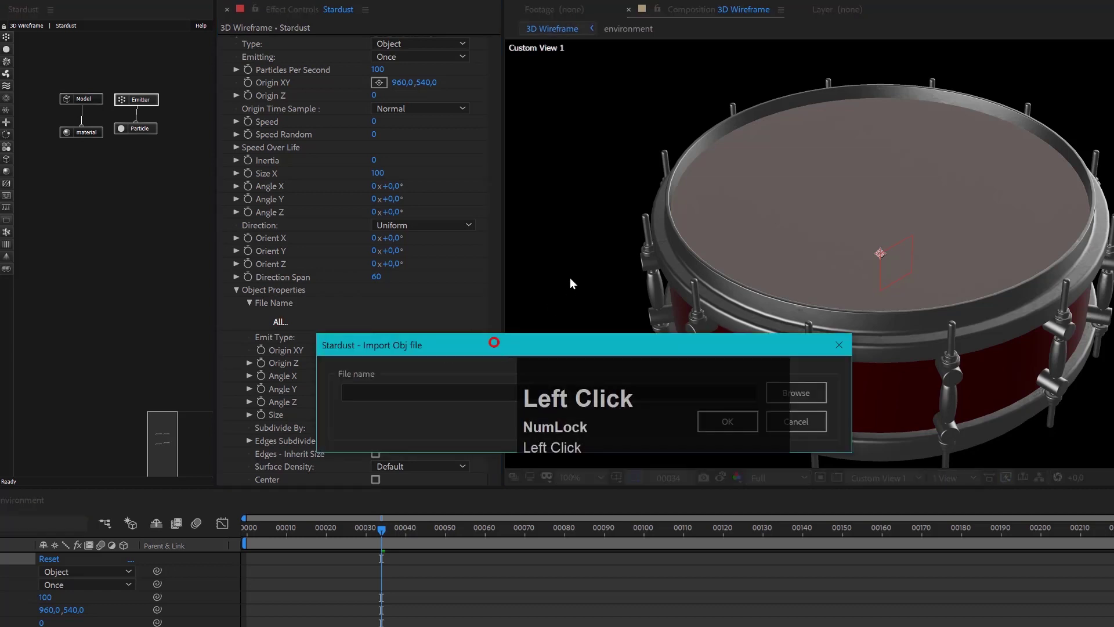
left_click_drag(493, 343, 557, 216)
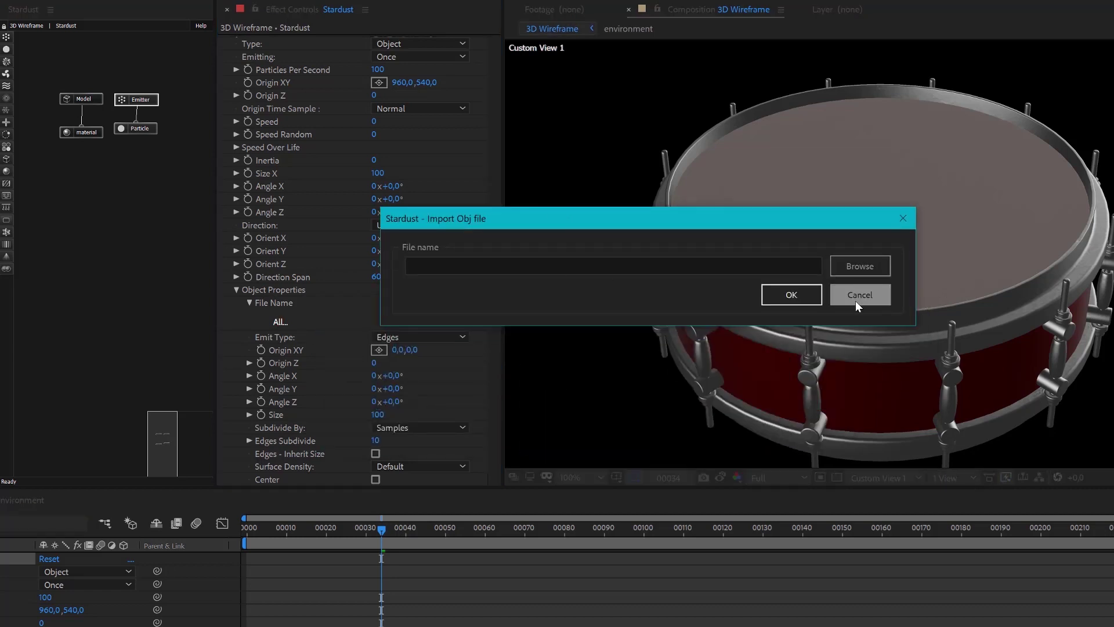
left_click(875, 298)
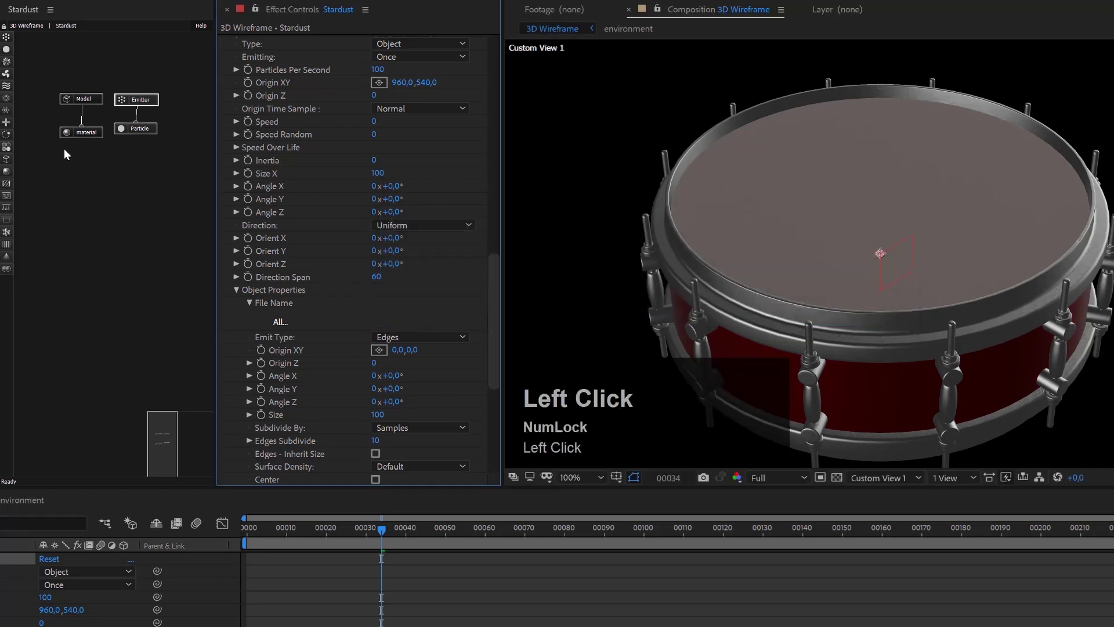
Connect the drum's Model node, with its material, beneath the Emitter as the object to emit from.
left_click_drag(84, 99, 139, 107)
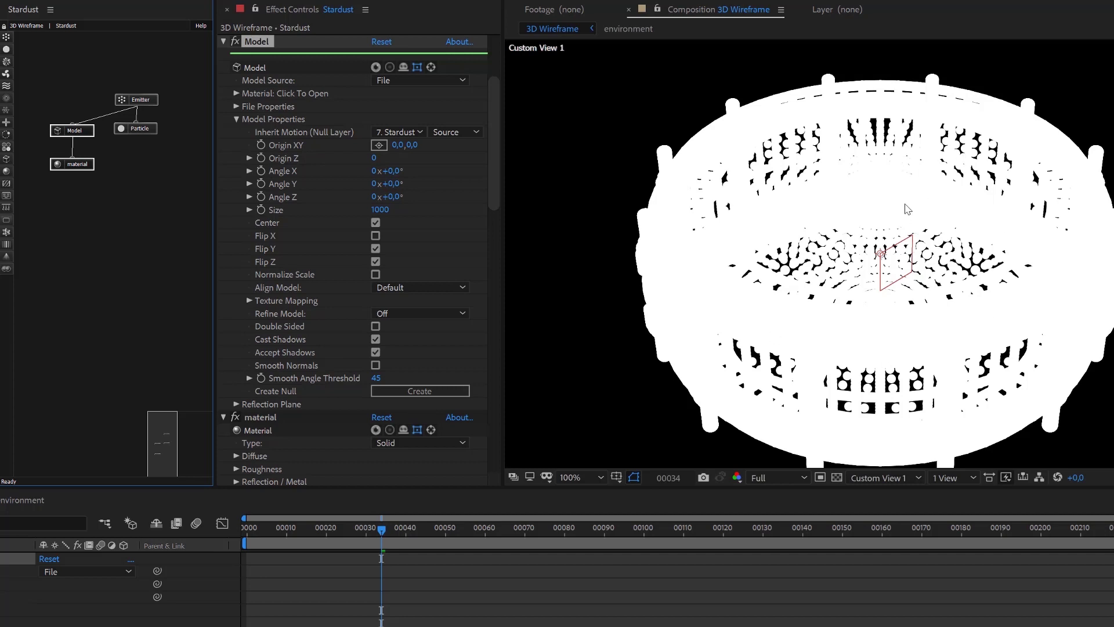
Set the Particle node's life to 10 seconds and its particle size to 1 pixel.
left_click(130, 130)
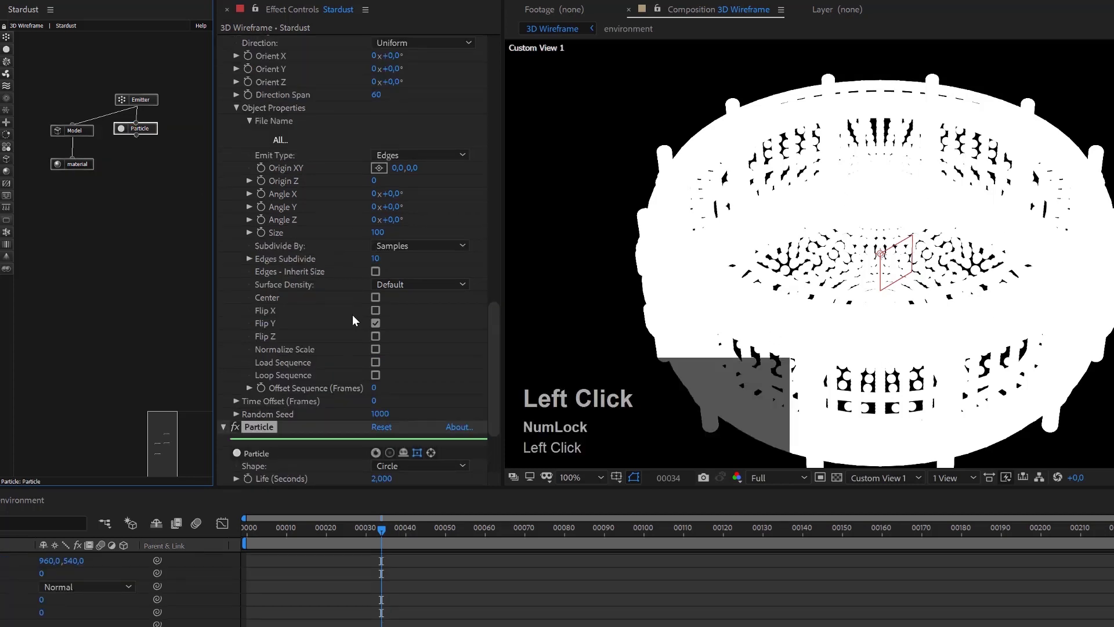
scroll(352, 315, "down", 3)
left_click(385, 376)
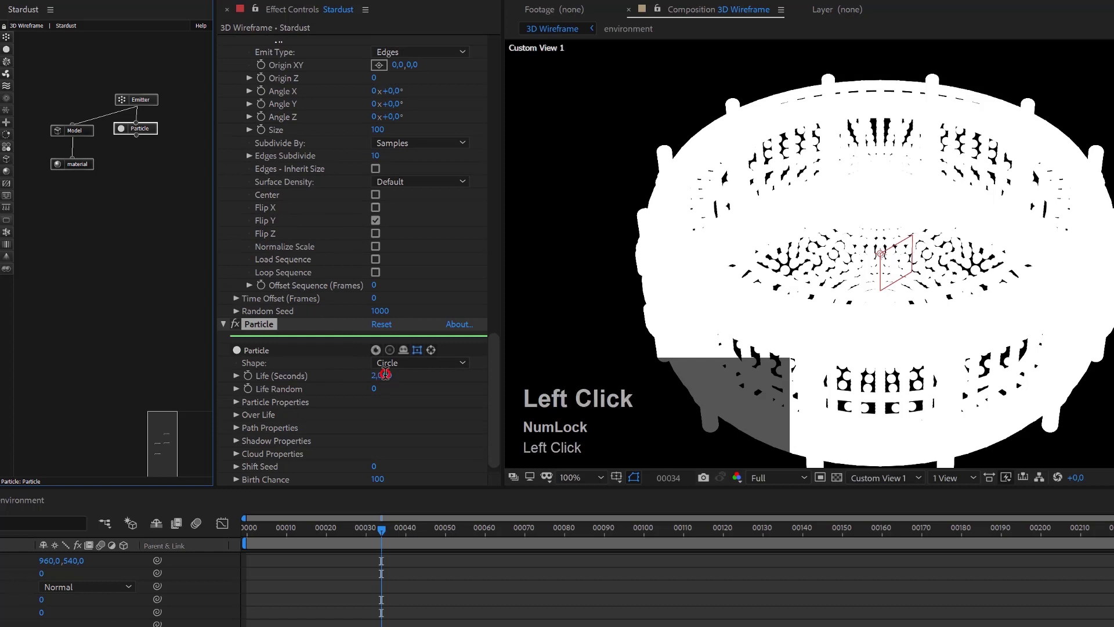
type("10")
key("Return")
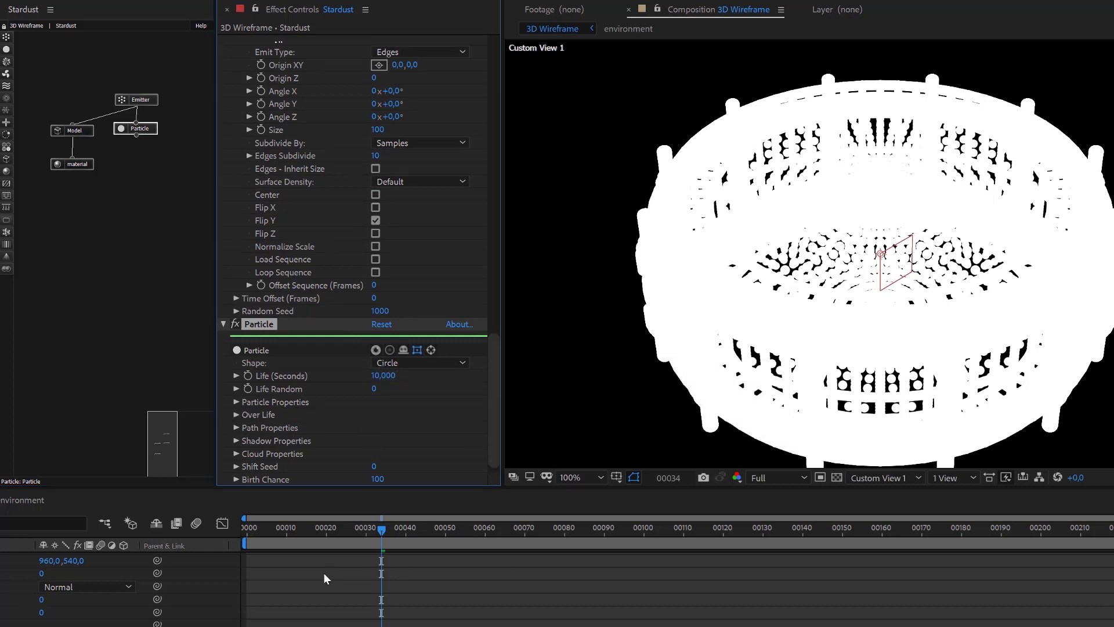
left_click(235, 402)
left_click(376, 337)
type("1")
left_click(417, 349)
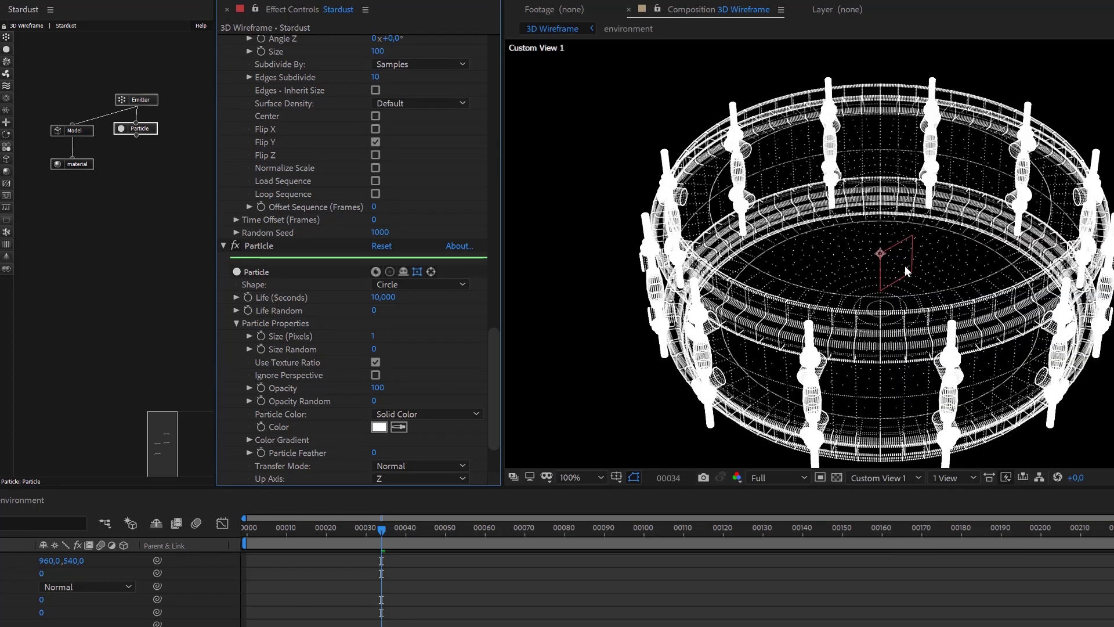
Set the Emitter's Edges Subdivide to 0 in its object properties and check the particles on the drum.
scroll(904, 266, "up", 1)
scroll(905, 266, "down", 1)
scroll(905, 266, "up", 1)
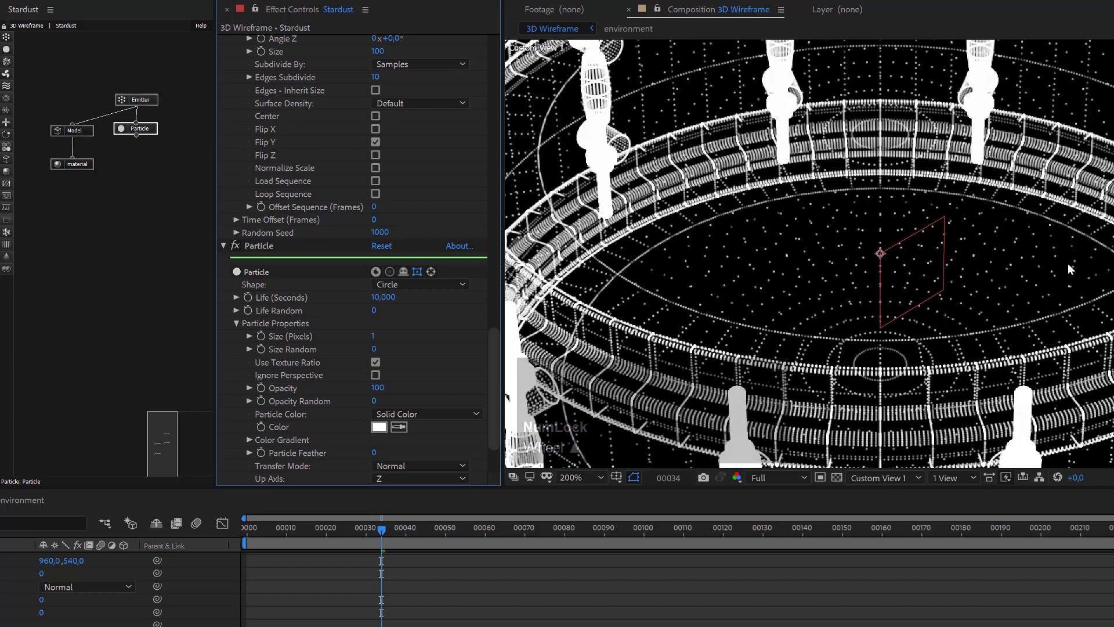
scroll(914, 301, "down", 2)
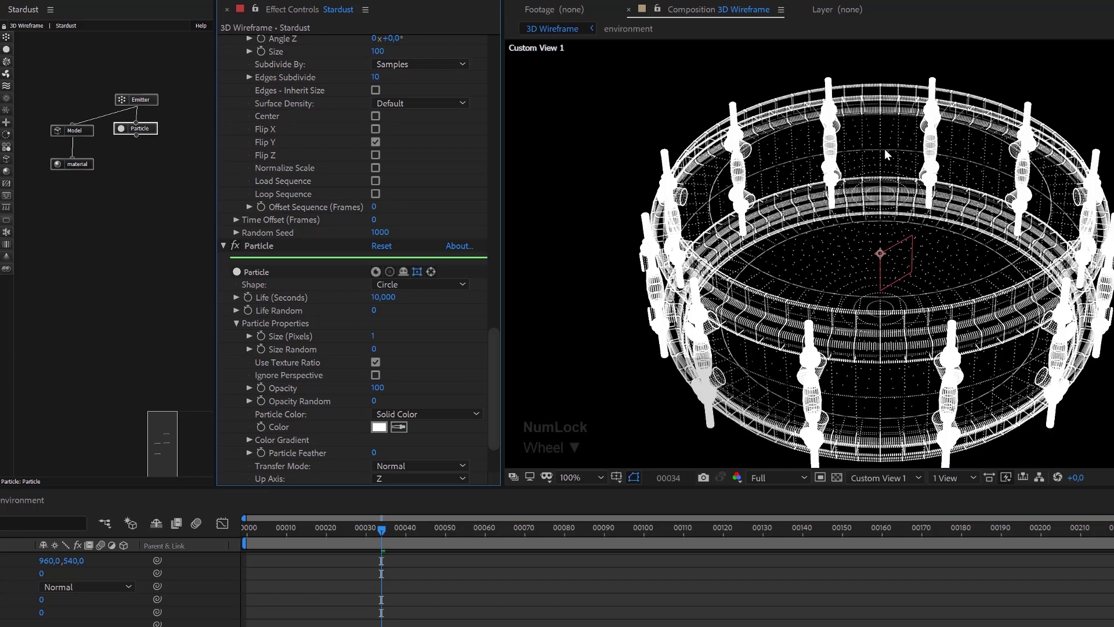
scroll(885, 148, "up", 1)
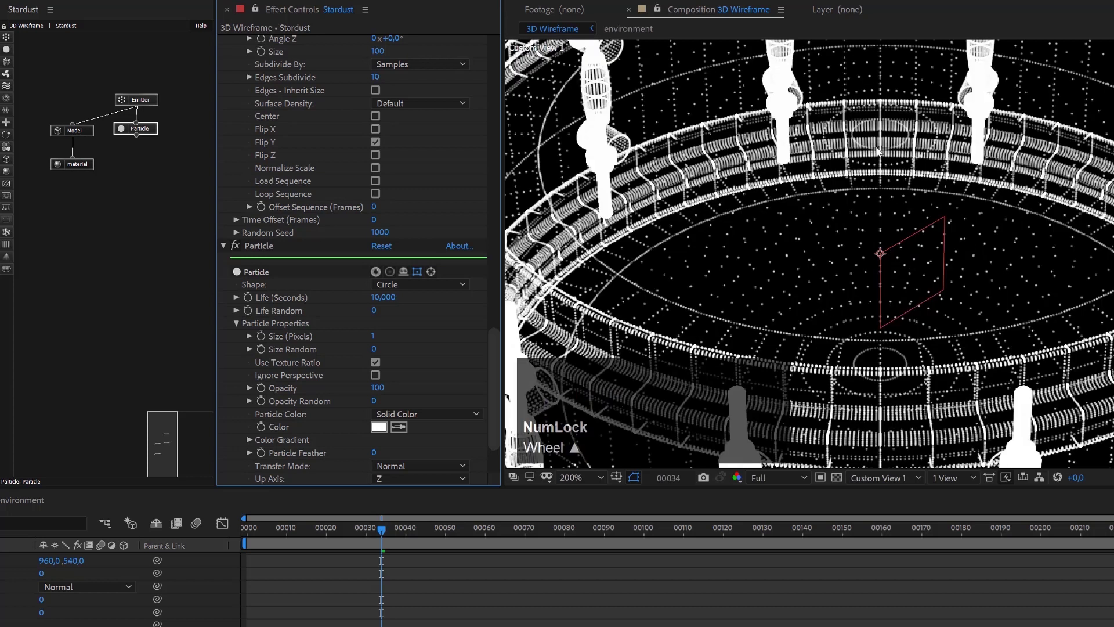
left_click(135, 105)
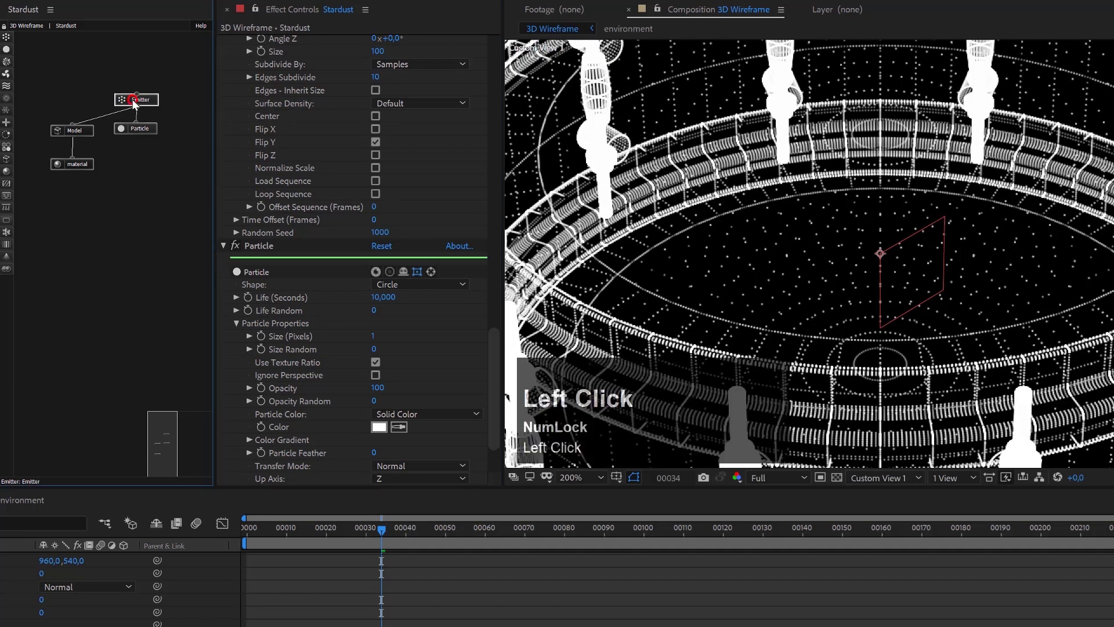
scroll(377, 300, "down", 2)
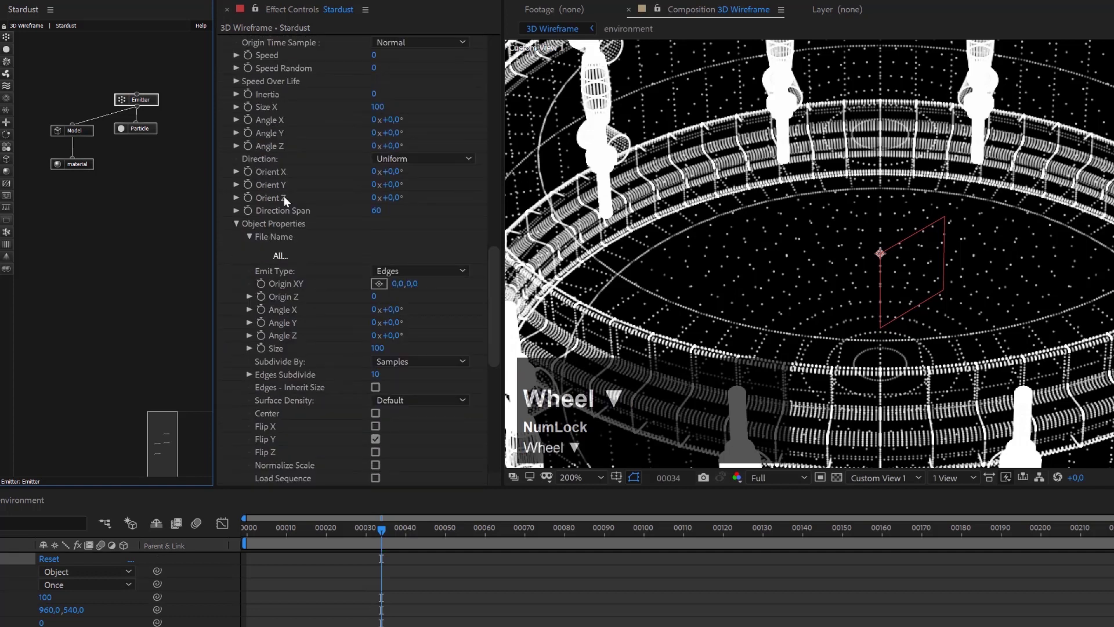
left_click(376, 376)
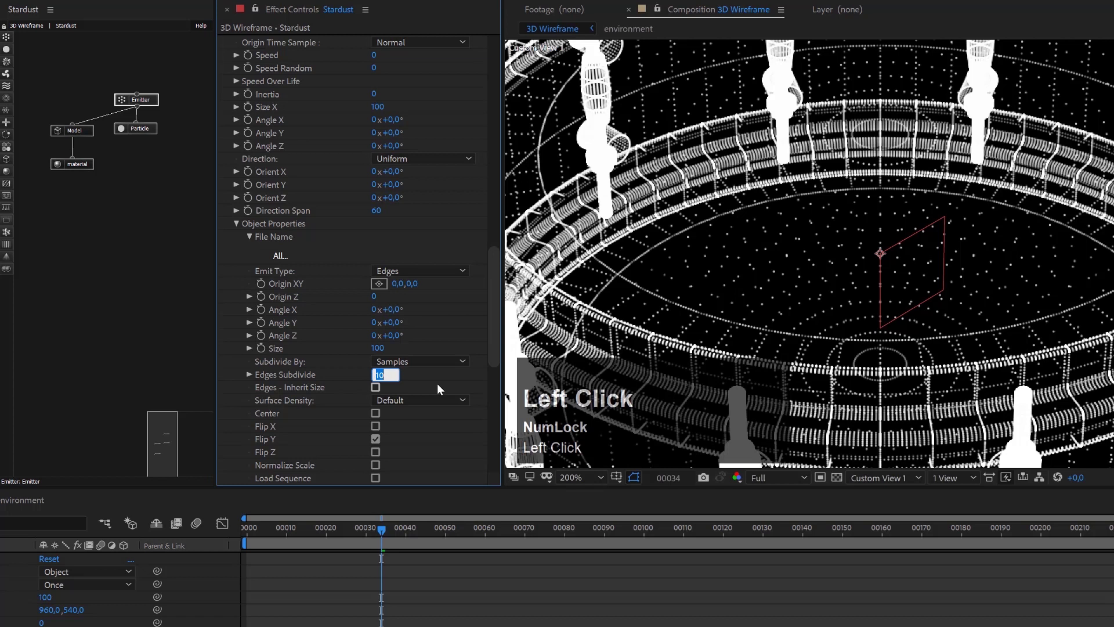
type("0")
key("Return")
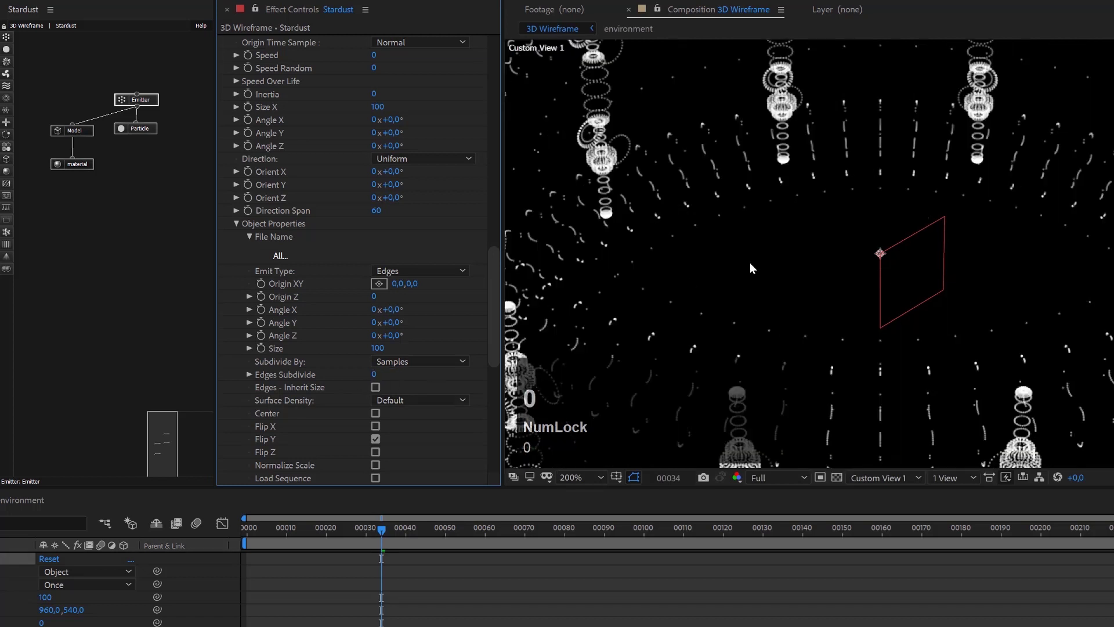
scroll(880, 254, "down", 1)
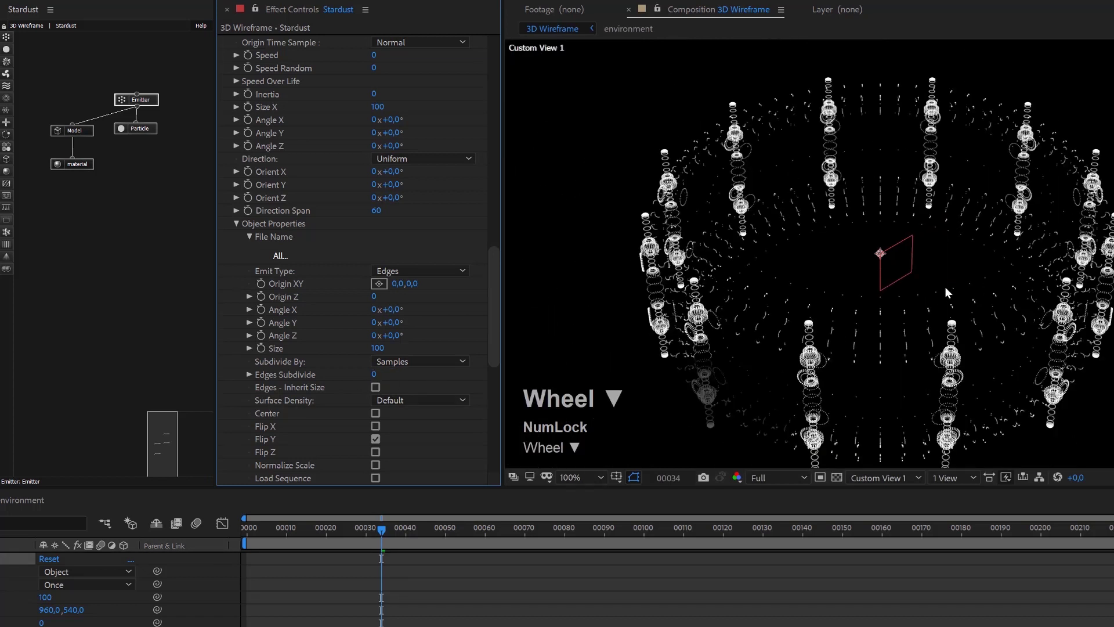
Try an Edges Subdivide value of 25 on the Emitter and inspect the edge particles up close.
left_click(375, 375)
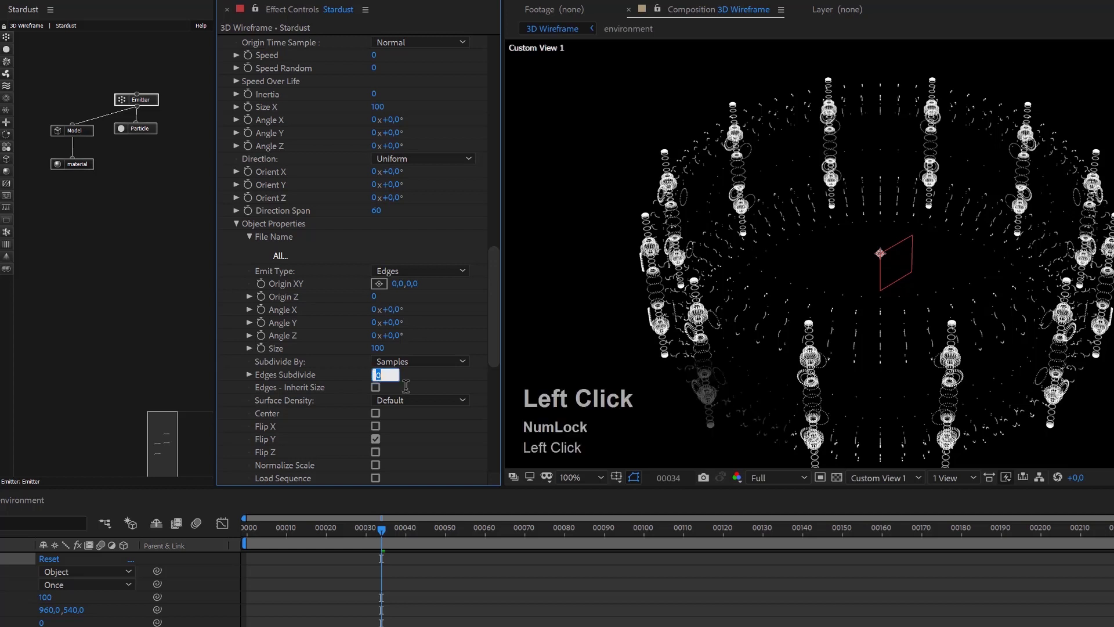
type("25")
key("Return")
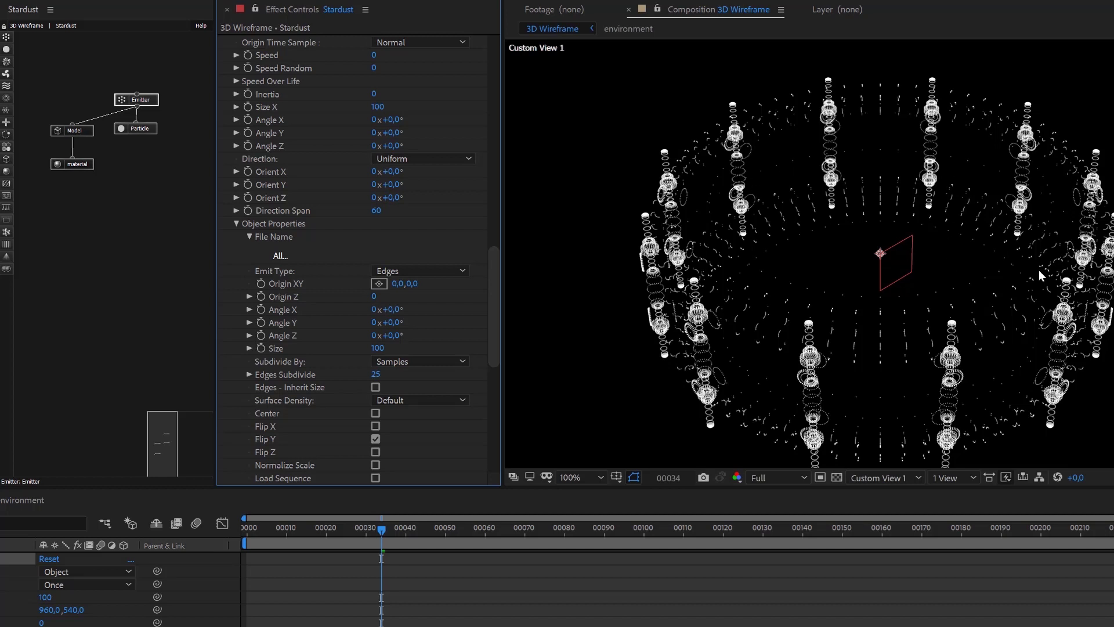
scroll(875, 232, "up", 2)
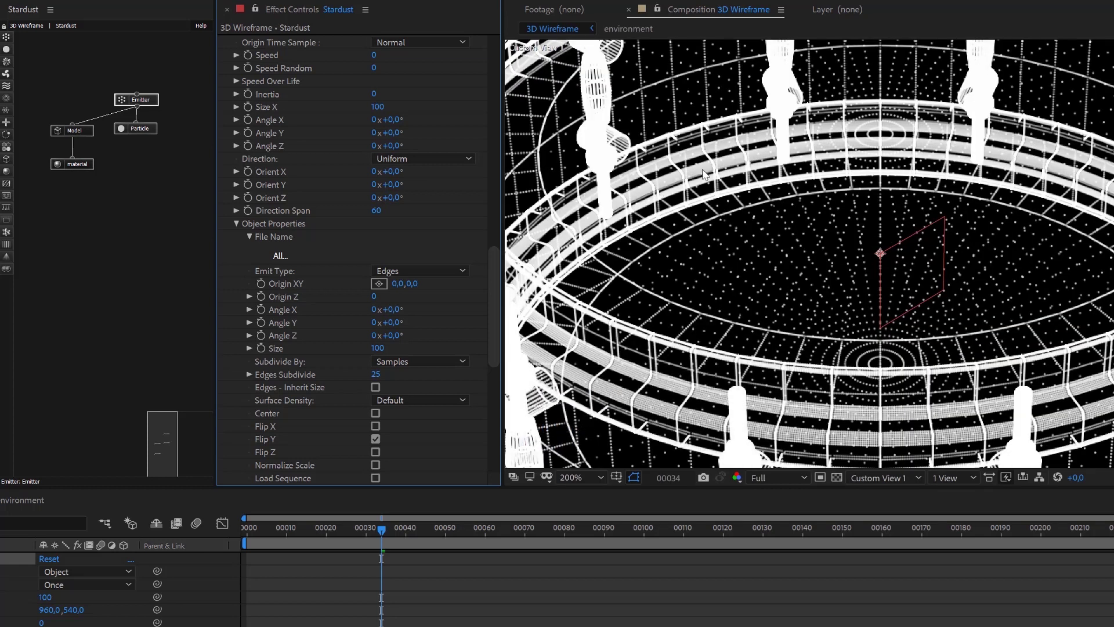
scroll(833, 295, "down", 2)
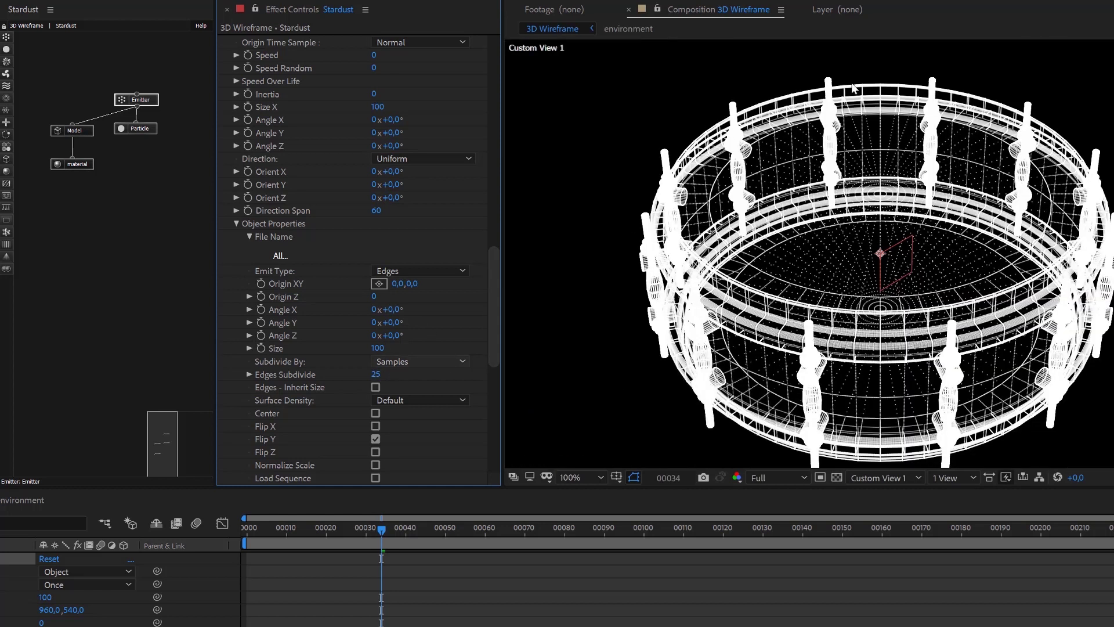
Return the Emitter's Edges Subdivide to 0.
left_click(375, 376)
type("0")
key("Return")
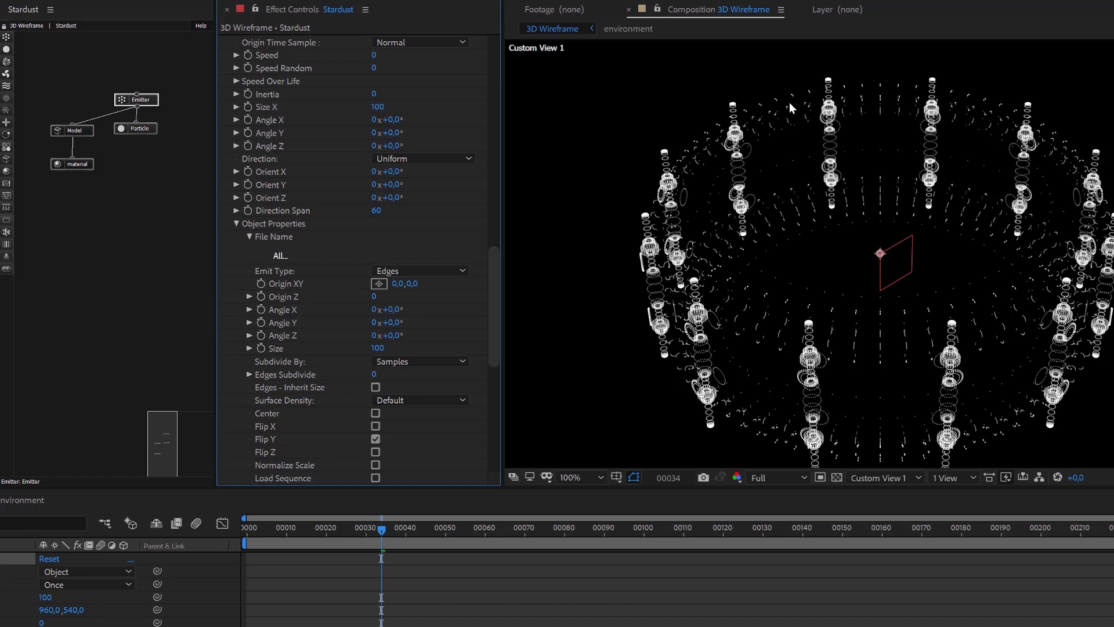
Set the Particle node's shape to Model.
left_click(146, 128)
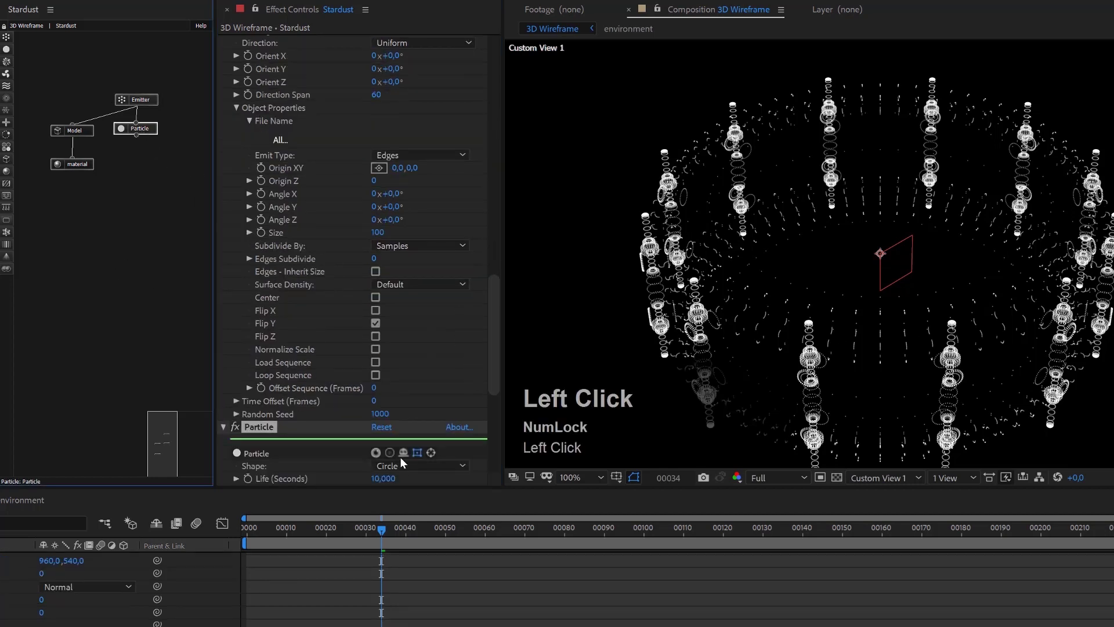
left_click(411, 467)
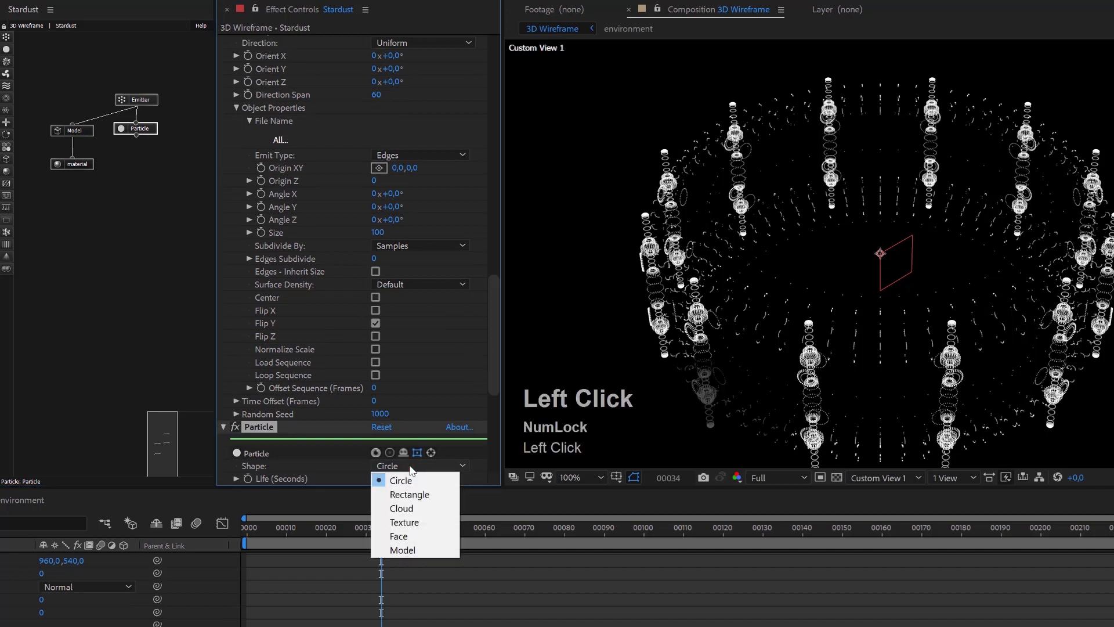
left_click(403, 550)
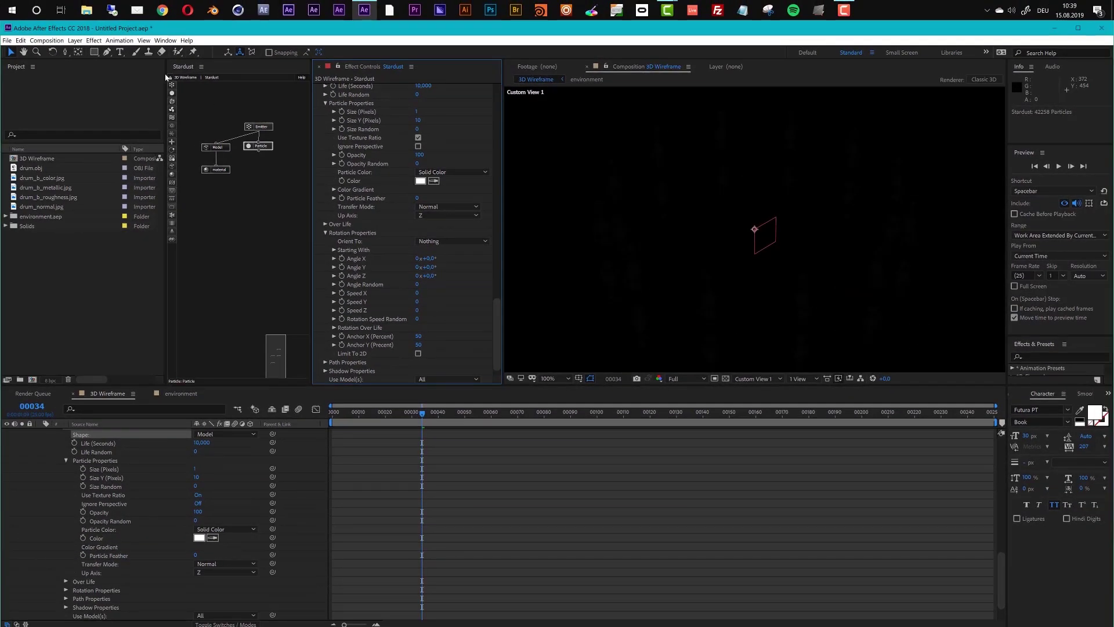
Add a new light layer of type Point to the 3D Wireframe composition and check how it lights the particles.
left_click(75, 41)
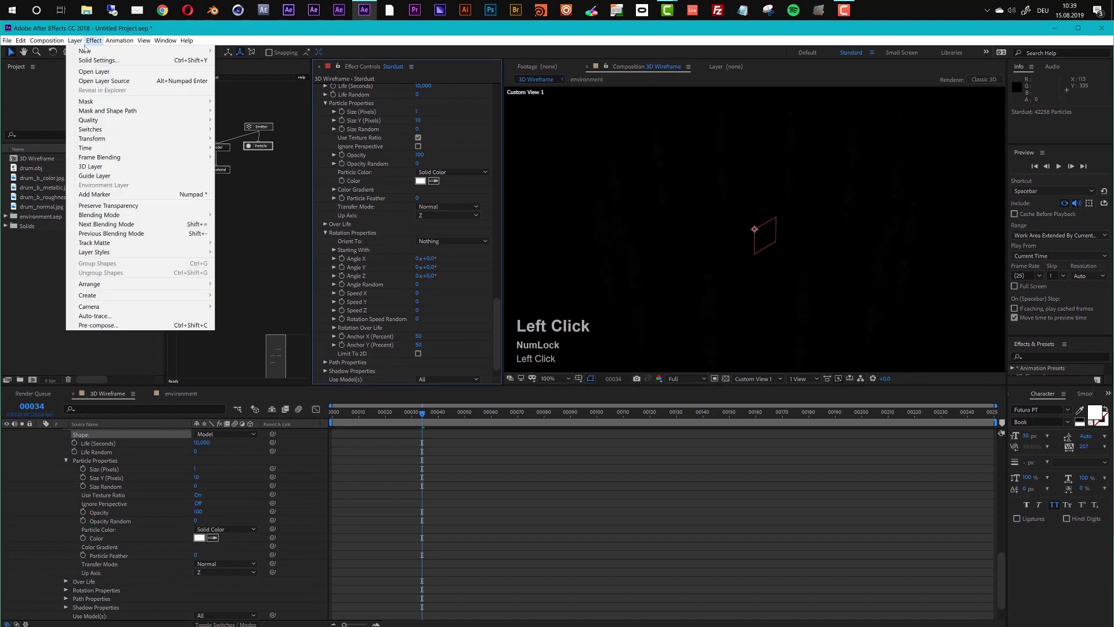
mouse_move(85, 51)
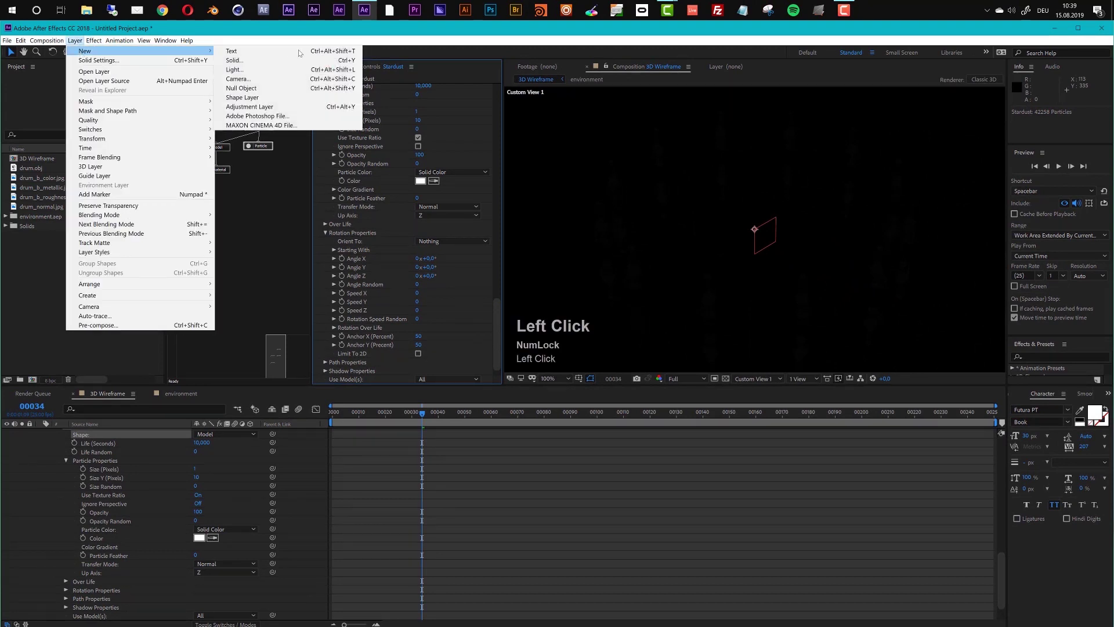
left_click(235, 70)
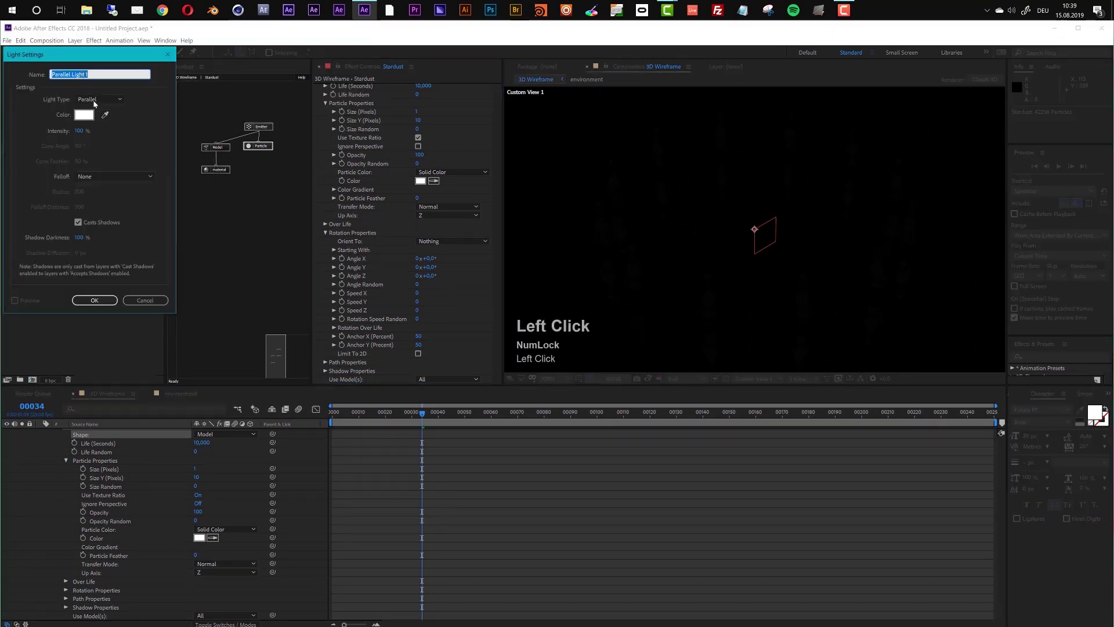
left_click(95, 101)
left_click(93, 132)
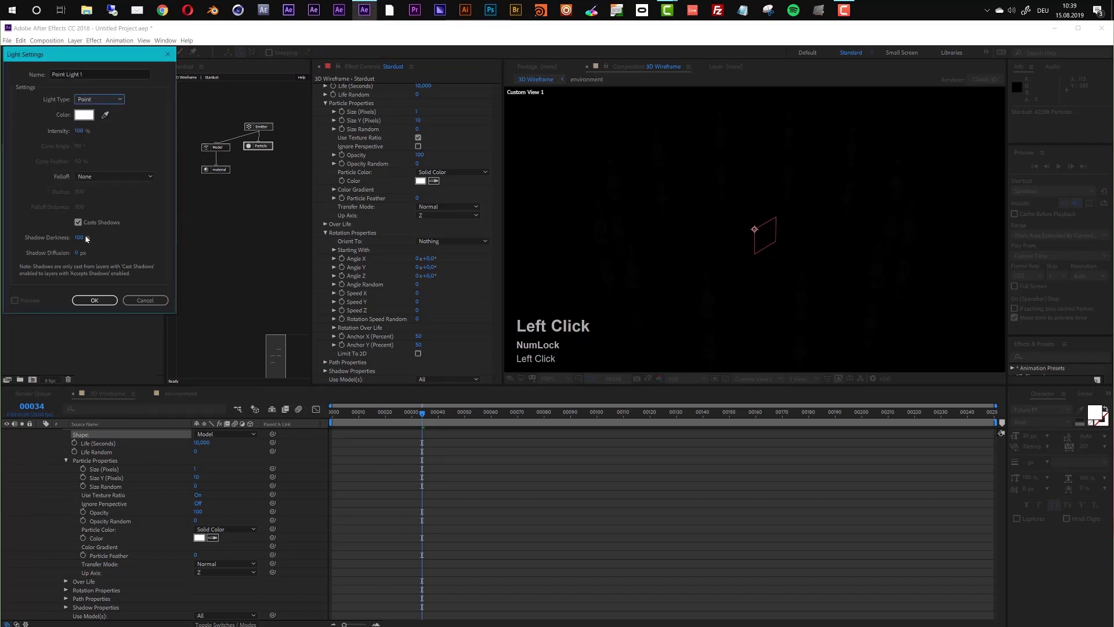
left_click(93, 300)
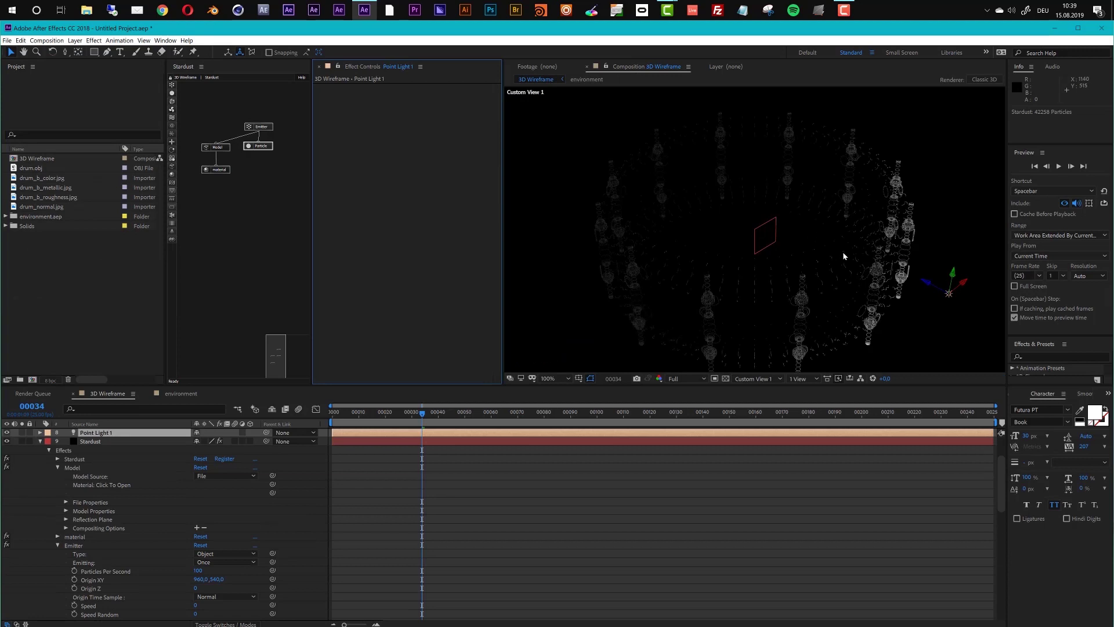
scroll(888, 256, "up", 2)
scroll(888, 256, "down", 2)
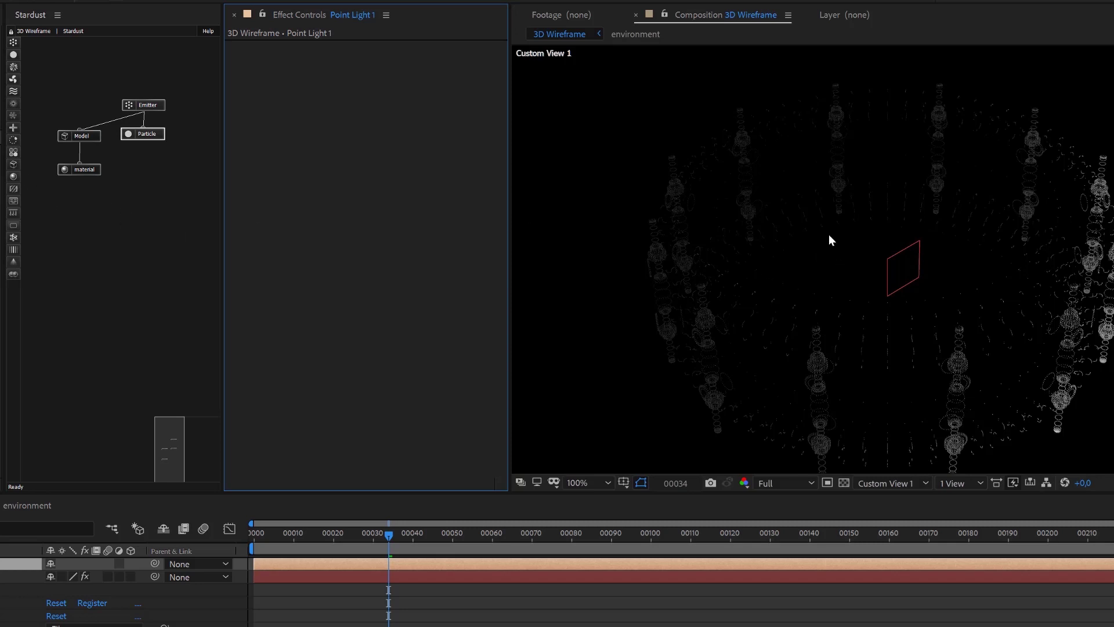
Add a new Model node to the Stardust graph and connect it below the Particle node.
right_click(121, 202)
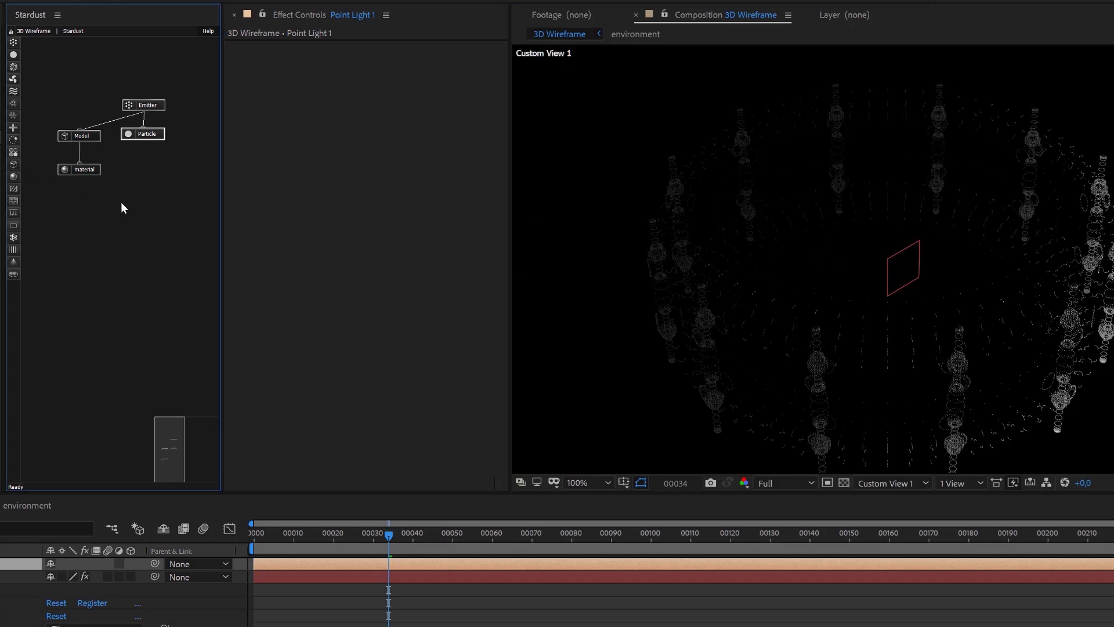
left_click(152, 196)
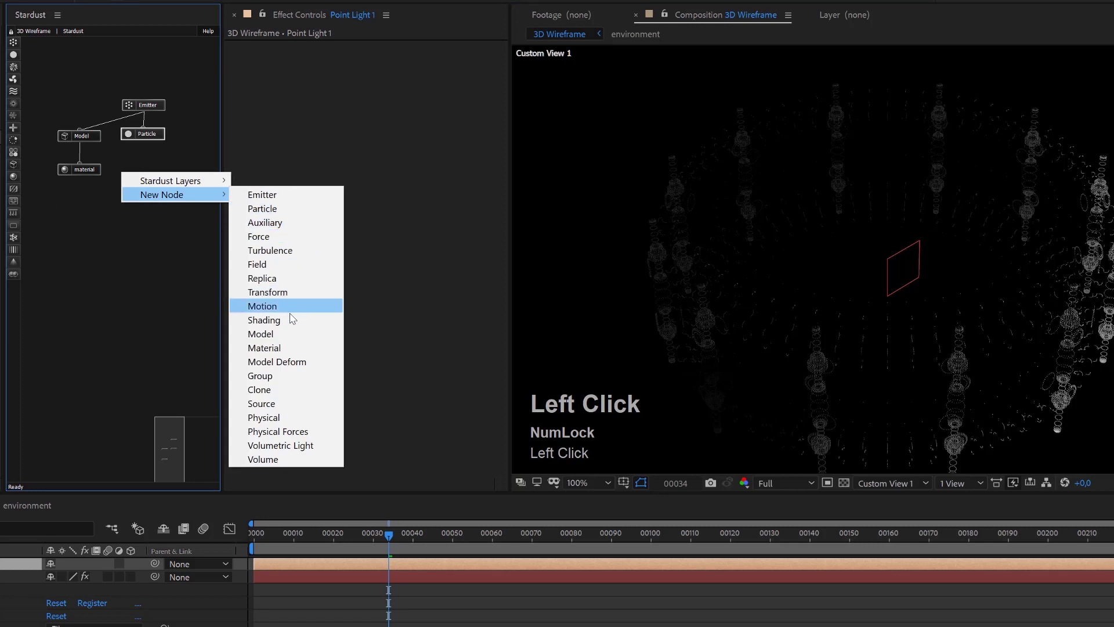
left_click(284, 334)
left_click_drag(145, 203, 143, 140)
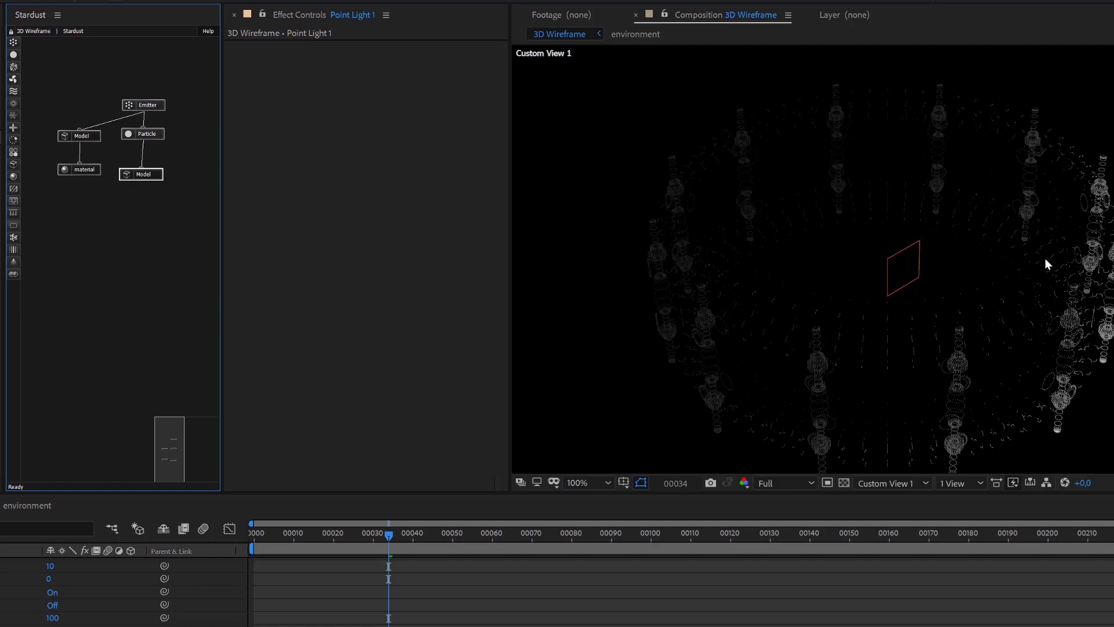
Set the model source of the new Model node under Particle to Primitive.
left_click(143, 175)
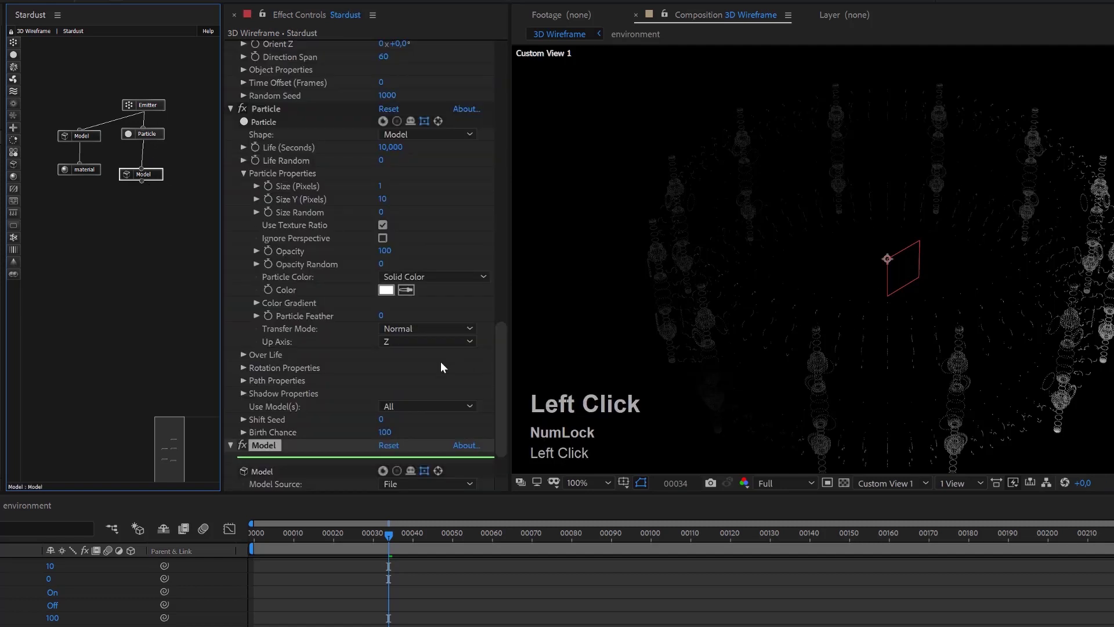
scroll(436, 363, "down", 1)
left_click(417, 421)
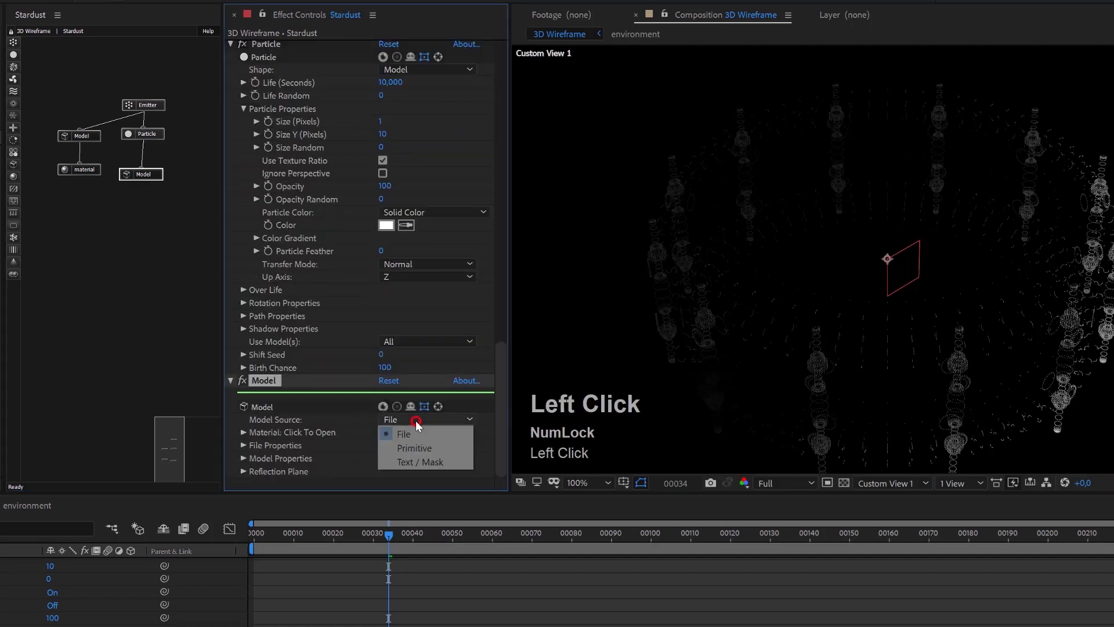
left_click(428, 450)
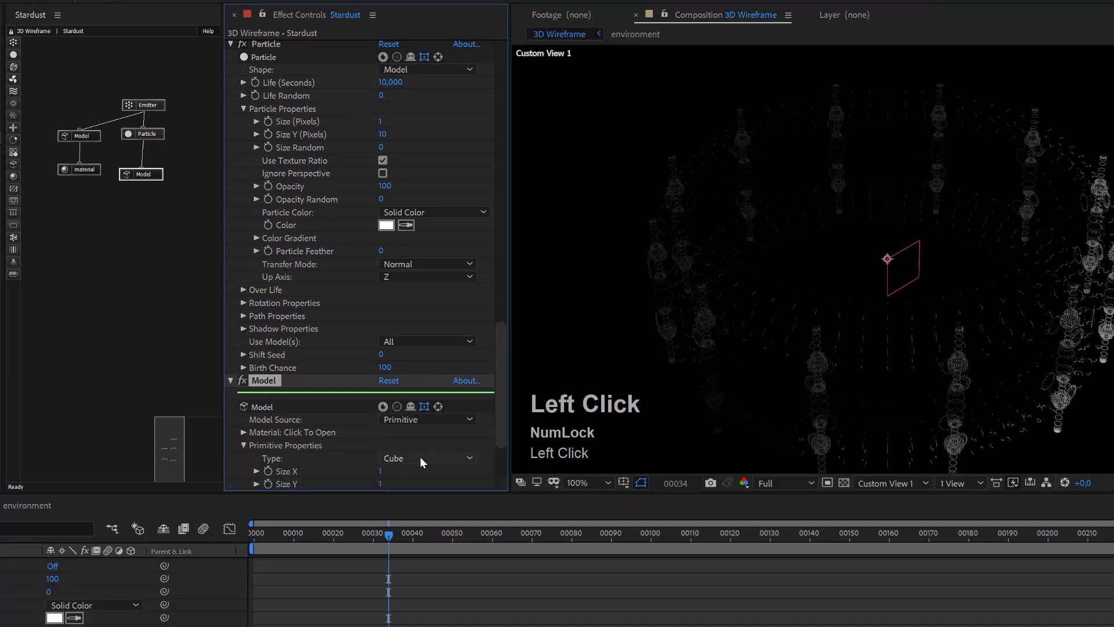
Set the primitive cube's Segments X, Y and Z to 1 each.
left_click_drag(500, 390, 499, 431)
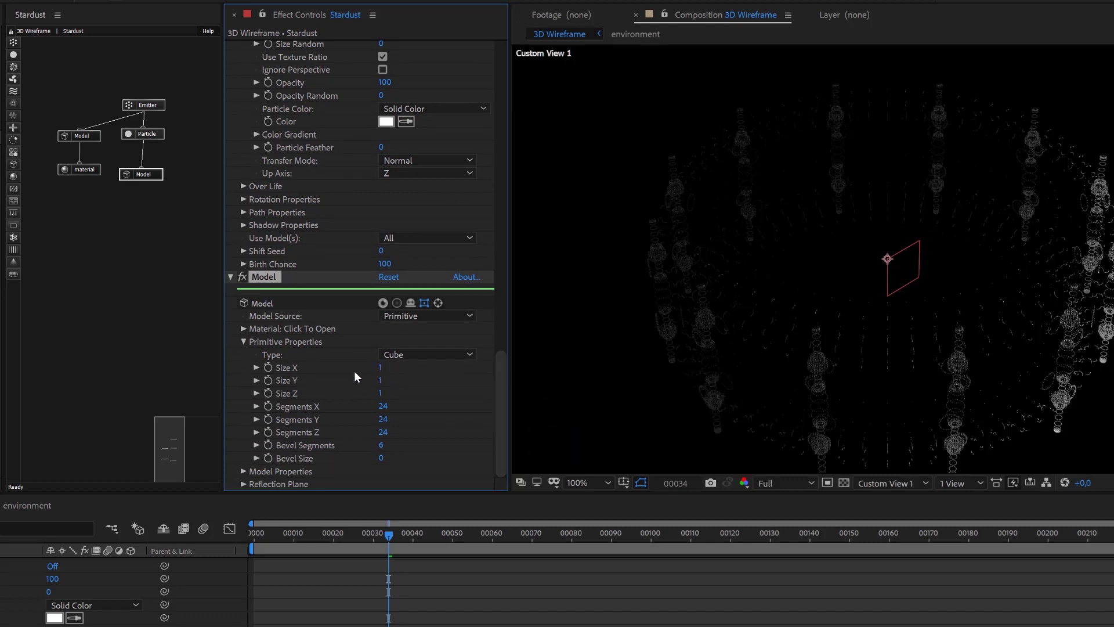
left_click(383, 409)
type("1")
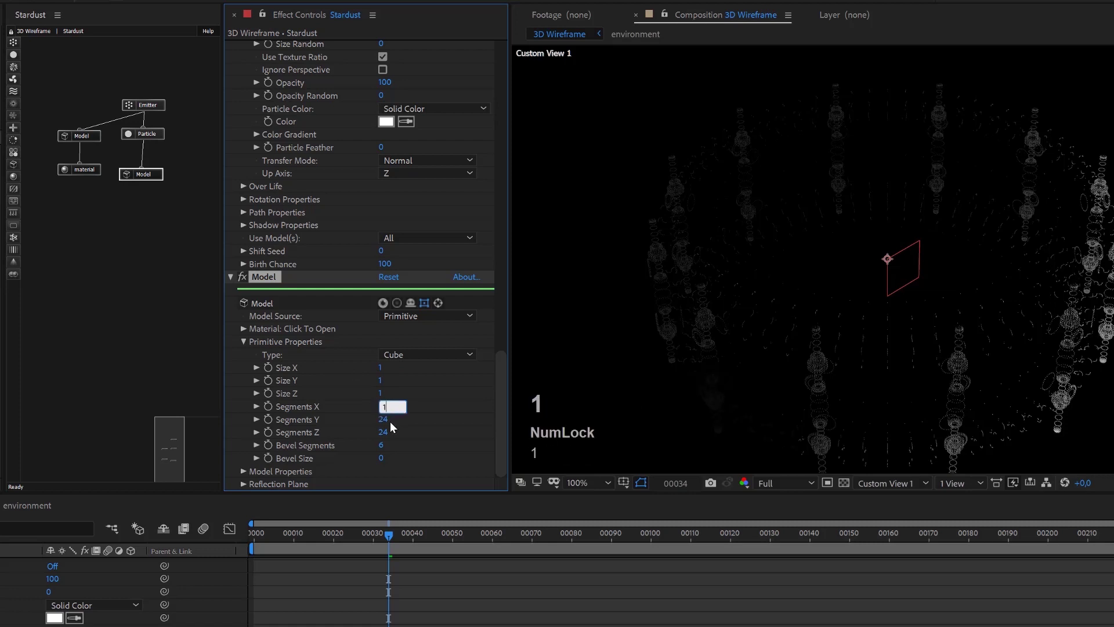
key("Tab")
type("1")
left_click(390, 430)
left_click(386, 433)
type("1")
key("Return")
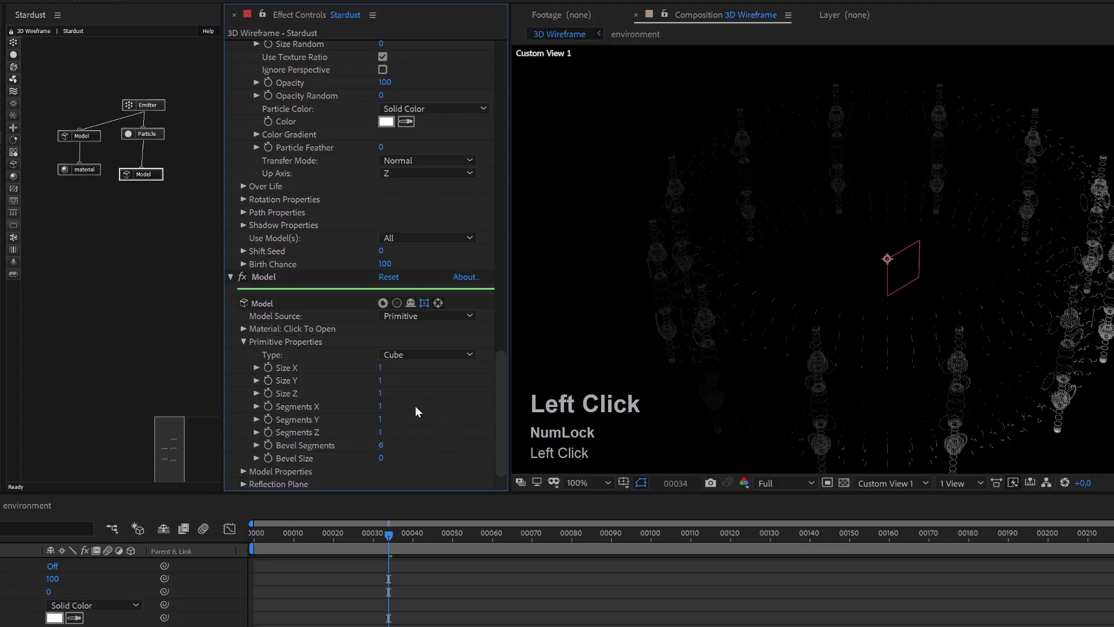
Set the cube's Size X, Y and Z to 5 and inspect the cube particles up close.
left_click(381, 368)
type("5")
key("Tab")
type("5")
key("Tab")
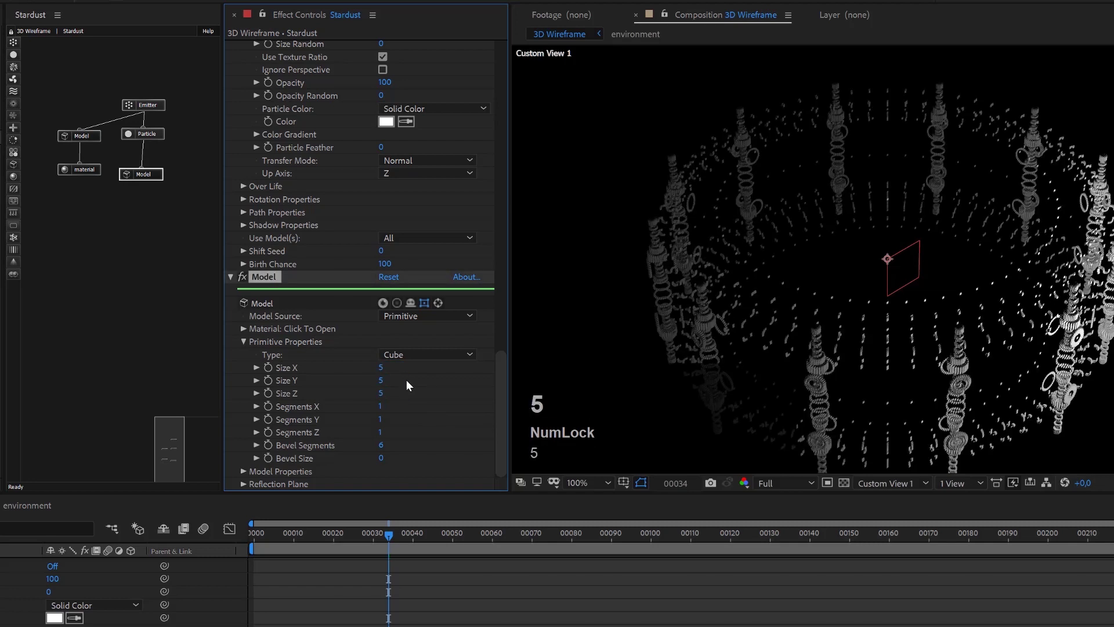
scroll(1065, 314, "up", 2)
left_click_drag(1099, 336, 975, 172)
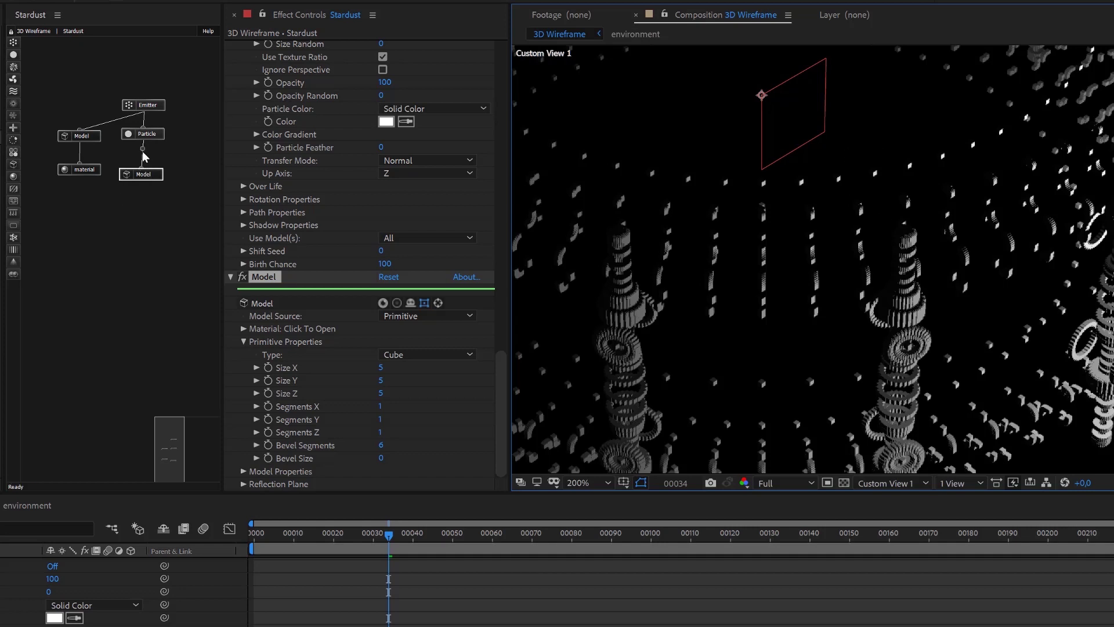
Disable the Emitter node and disconnect the cube Model node from the Particle node.
left_click(148, 108)
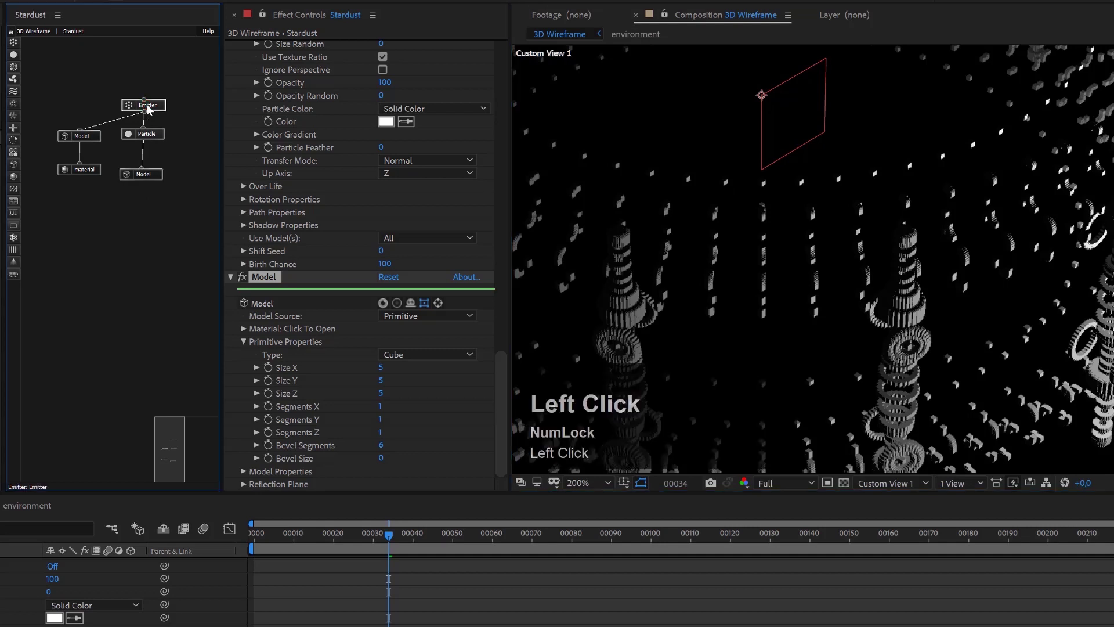
right_click(149, 104)
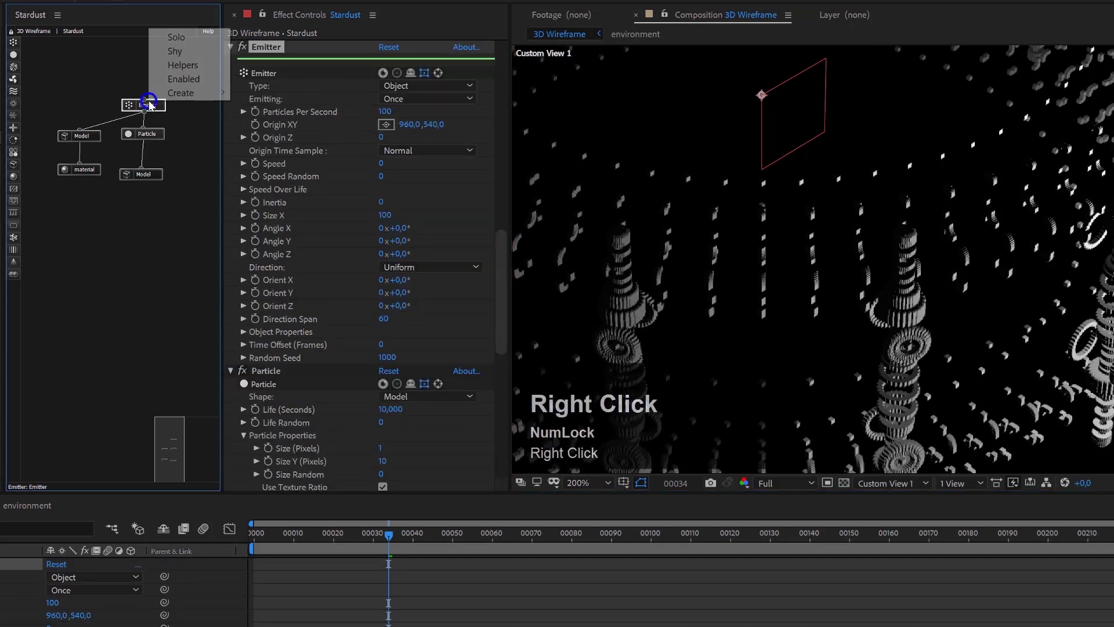
left_click(180, 79)
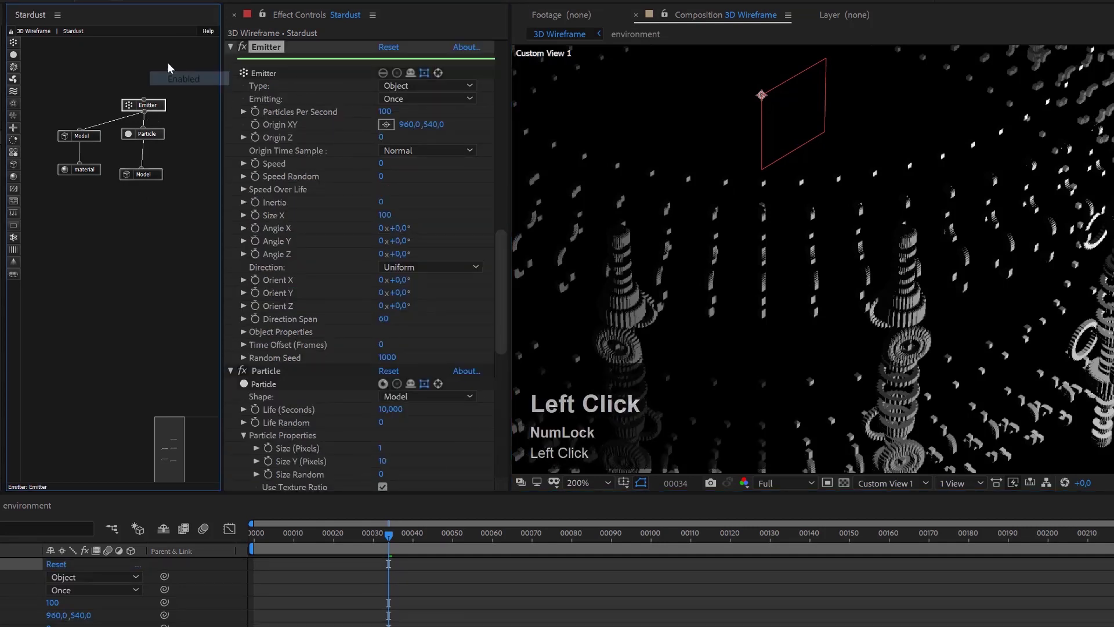
left_click(143, 156)
left_click_drag(142, 155, 146, 219)
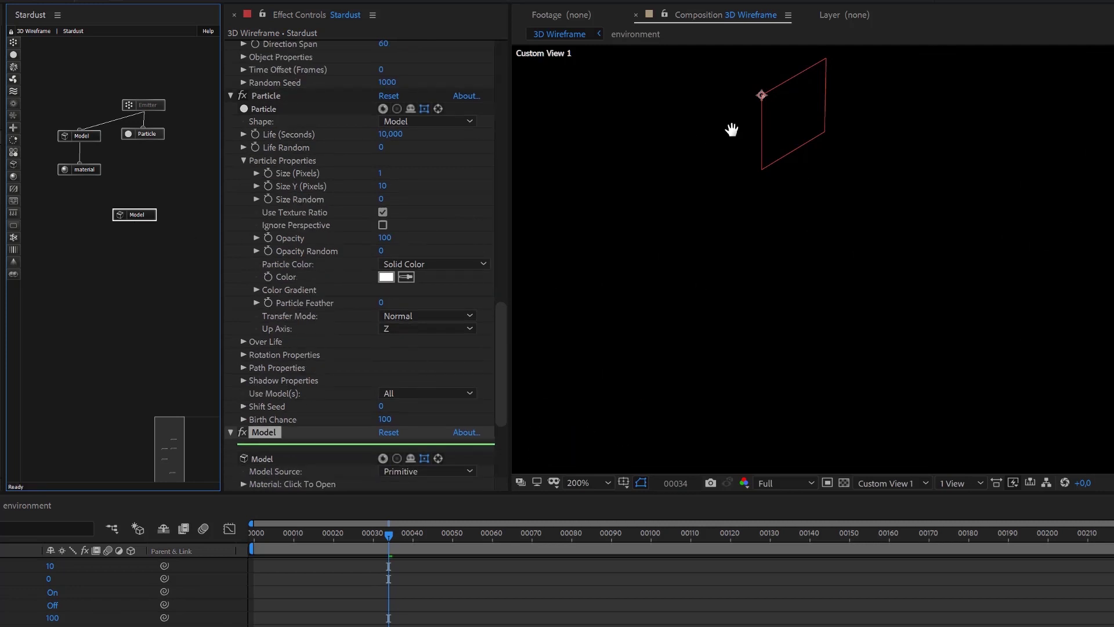
Set the disconnected cube Model node's Size X, Y and Z to 50.
left_click_drag(732, 129, 808, 244)
scroll(876, 224, "down", 4)
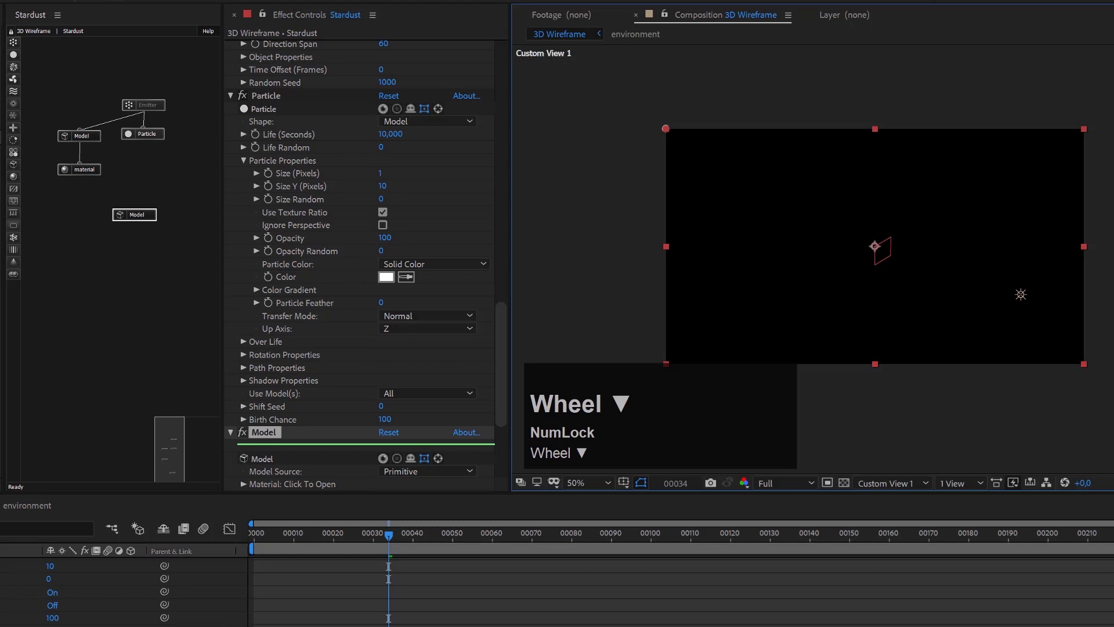
left_click(145, 214)
scroll(407, 378, "down", 3)
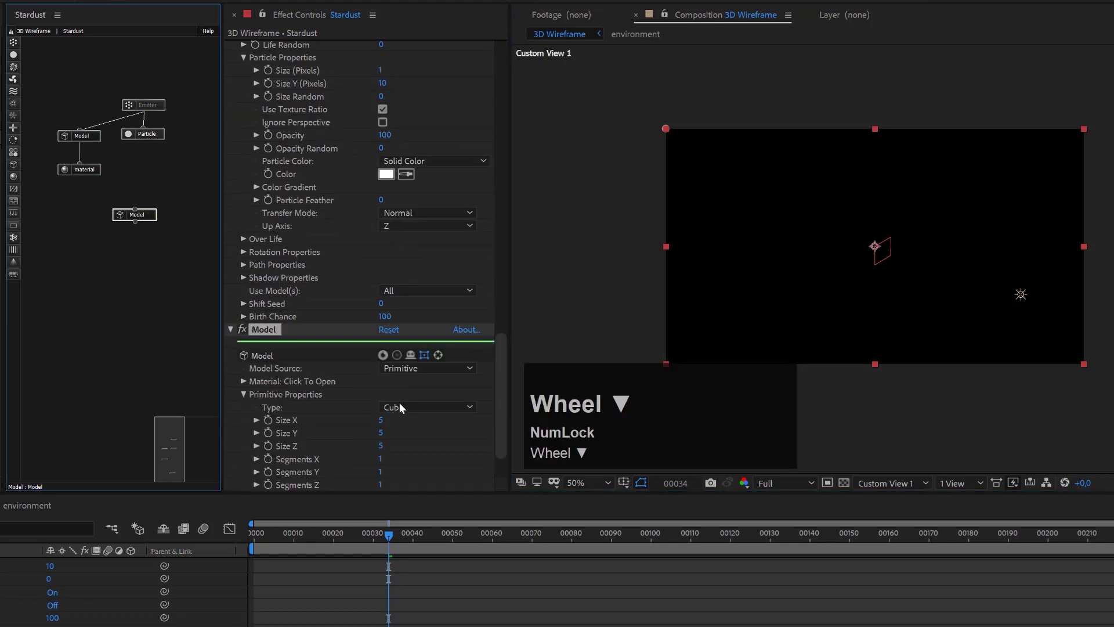
scroll(396, 412, "down", 1)
left_click(383, 388)
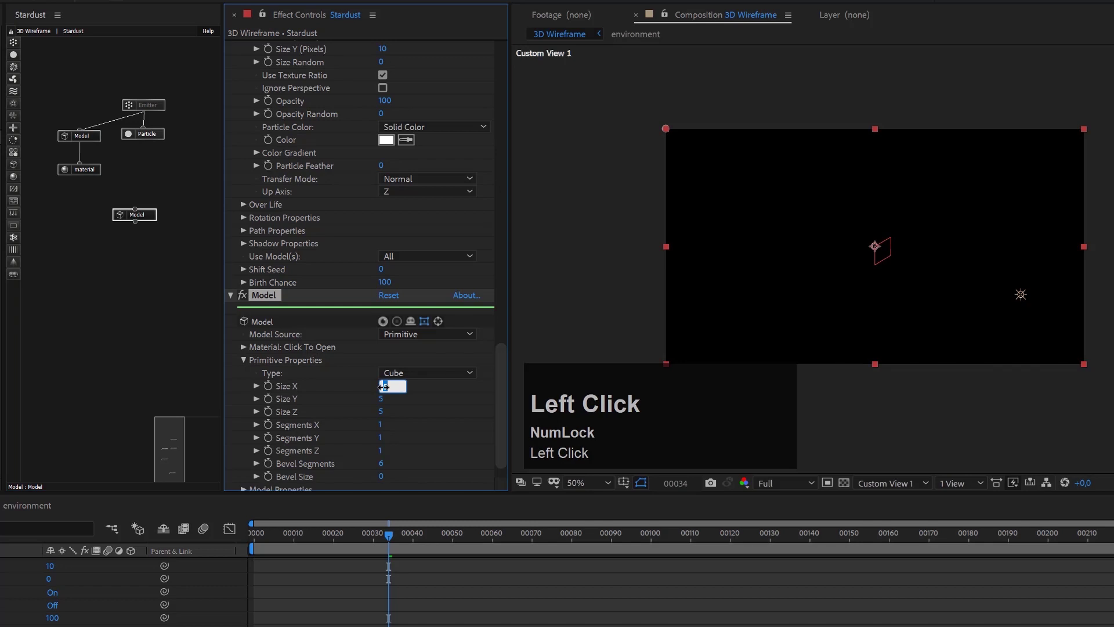
type("50")
key("Tab")
type("50")
key("Tab")
type("50")
key("Return")
Turn on the composition's transparency grid and examine the single cube up close.
scroll(886, 262, "up", 2)
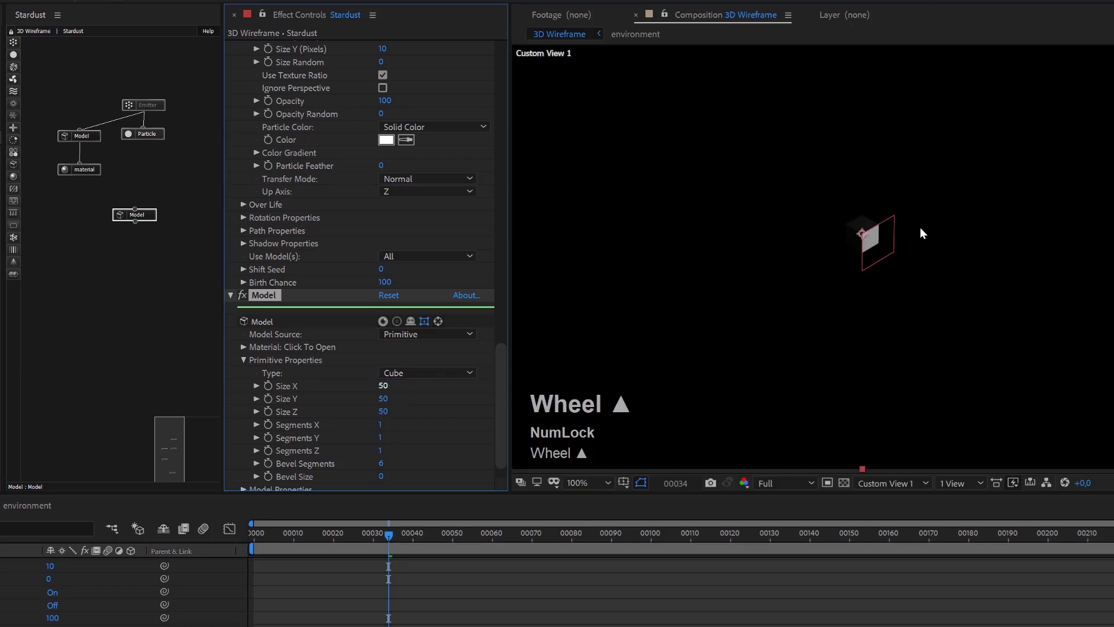
scroll(869, 247, "up", 2)
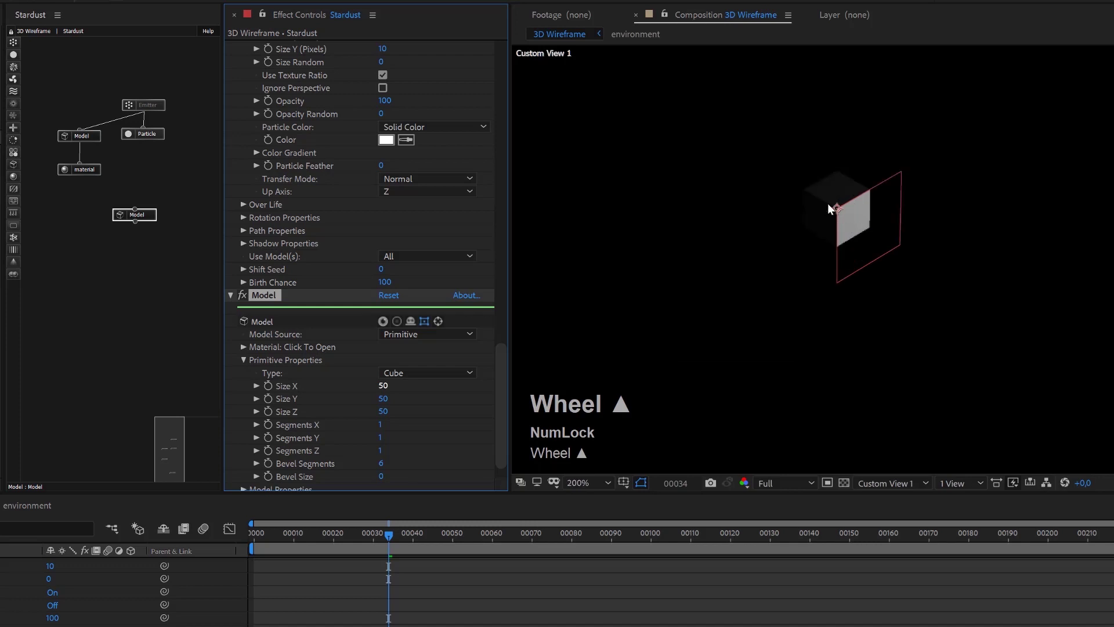
left_click(844, 482)
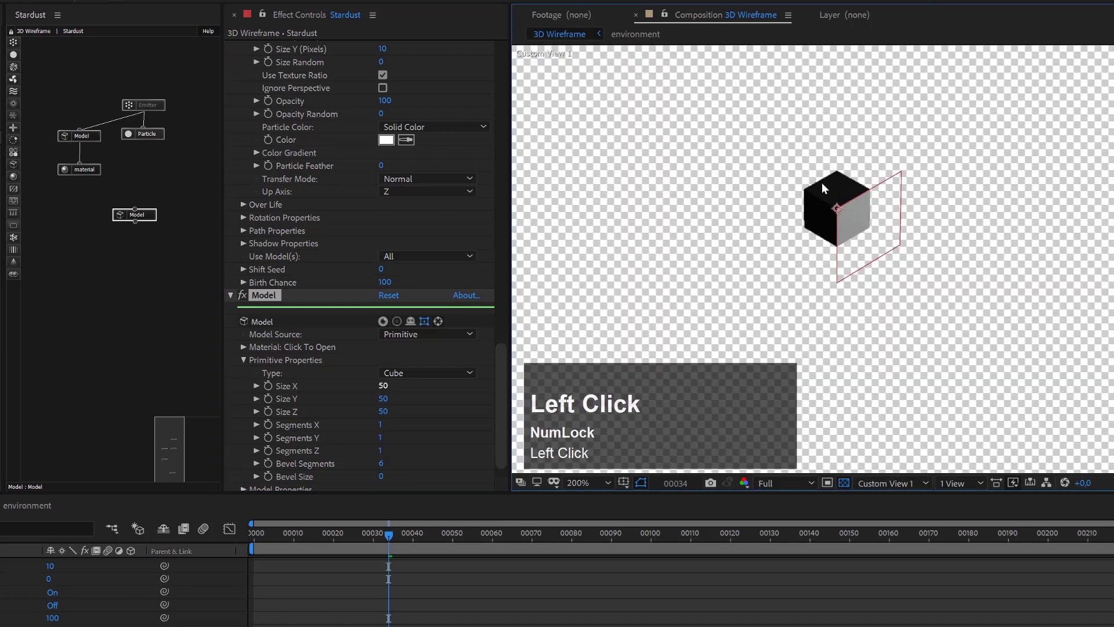
scroll(852, 197, "down", 4)
scroll(849, 232, "up", 2)
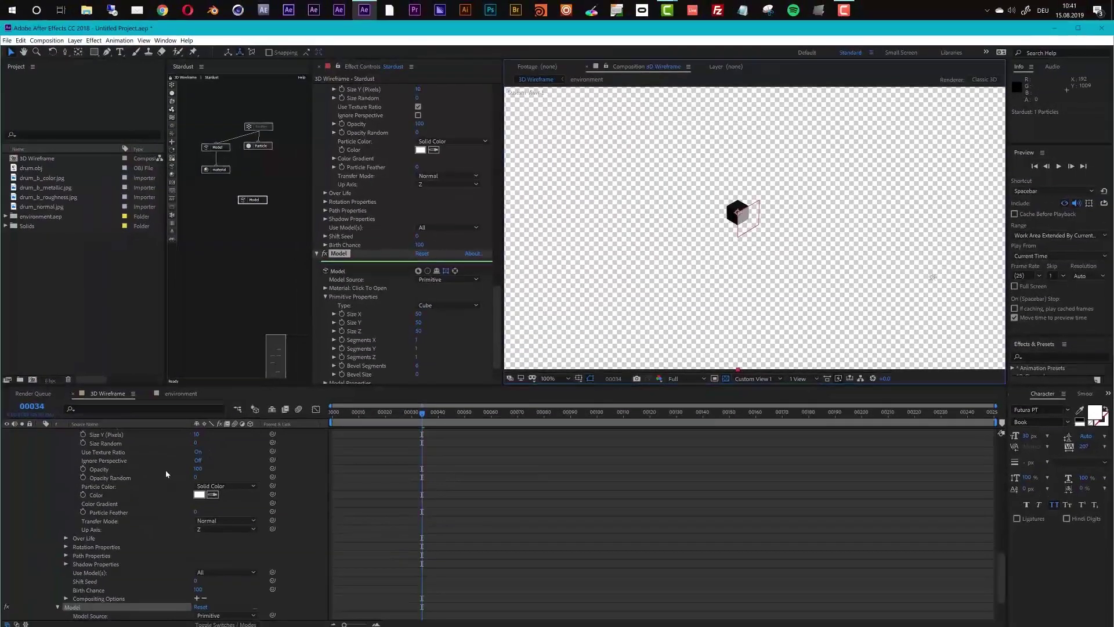
Select the Stardust Null layer in the timeline and examine its axes against the cube.
scroll(131, 513, "up", 10)
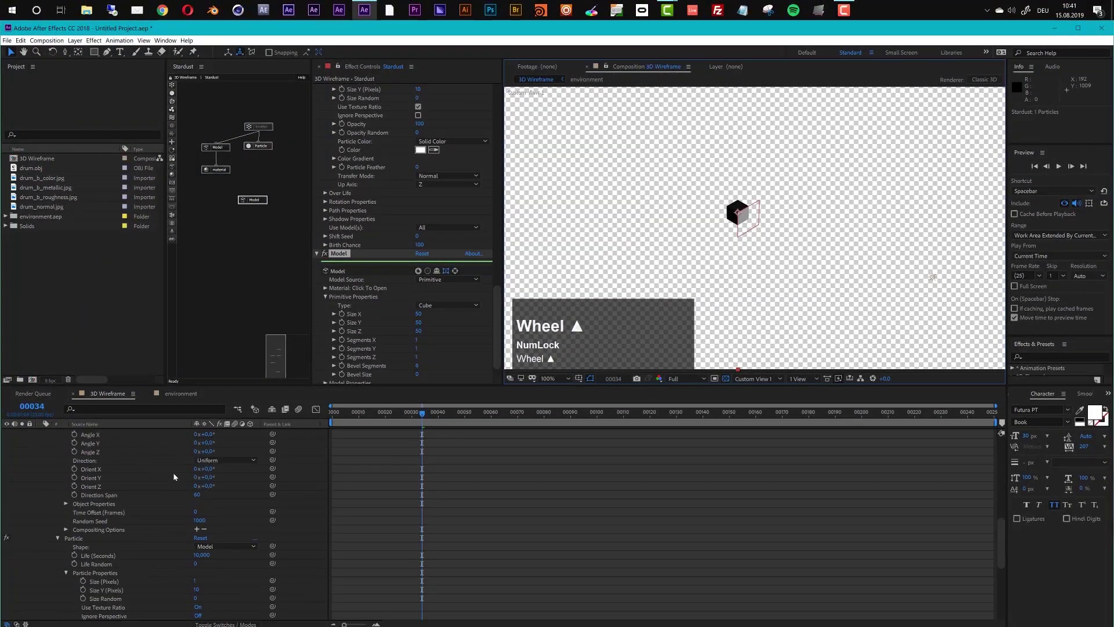
scroll(277, 470, "up", 5)
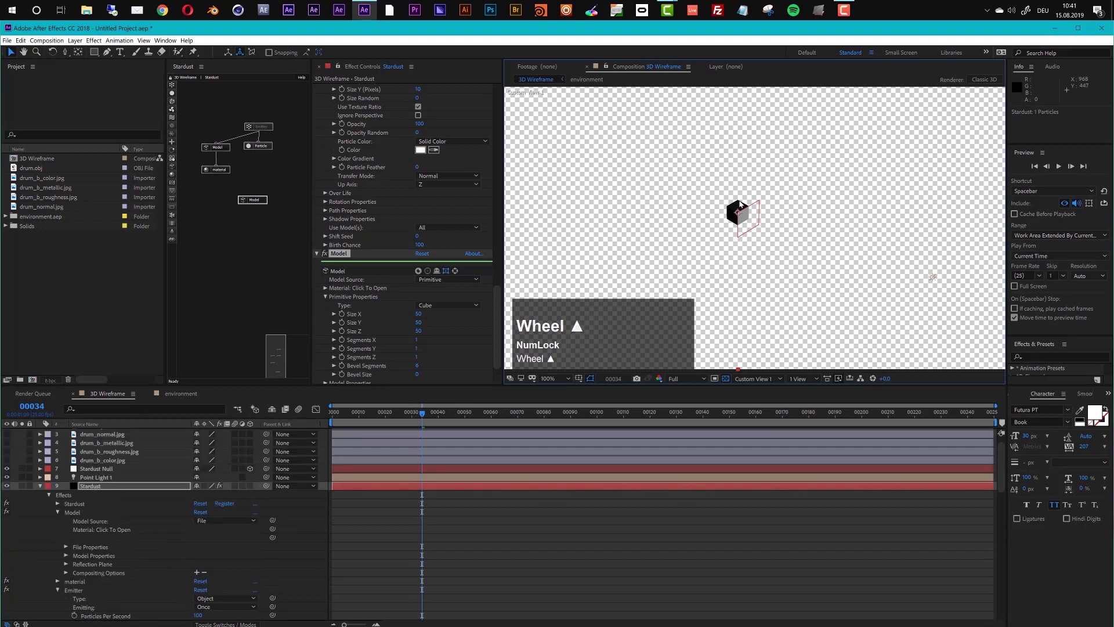
left_click(97, 468)
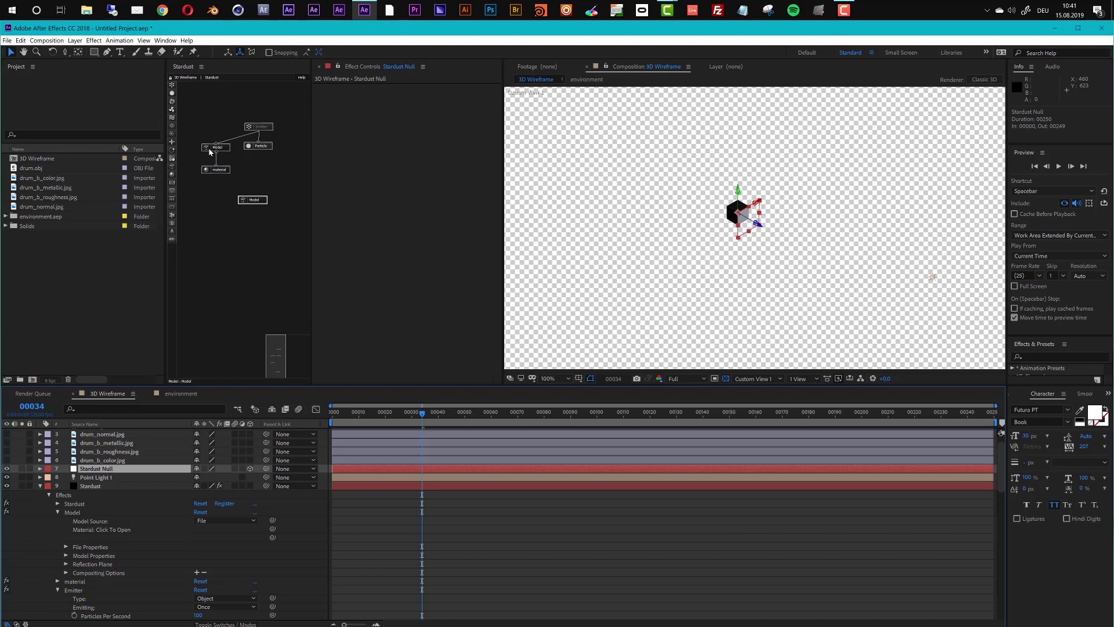
scroll(756, 221, "up", 2)
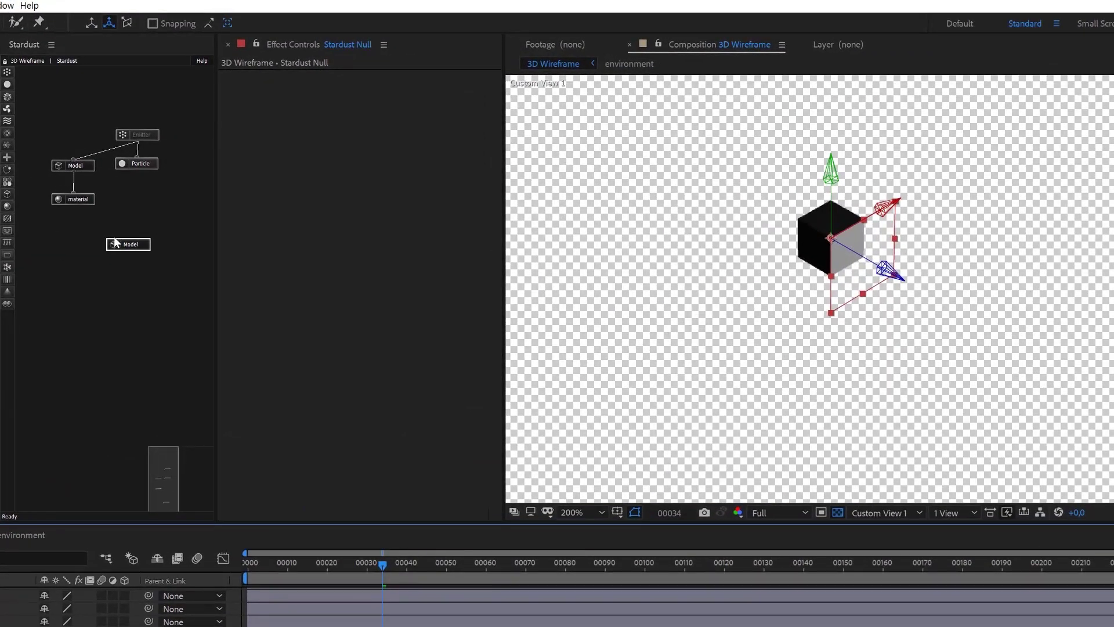
Set the disconnected cube Model node's Size Z to 100.
left_click(136, 245)
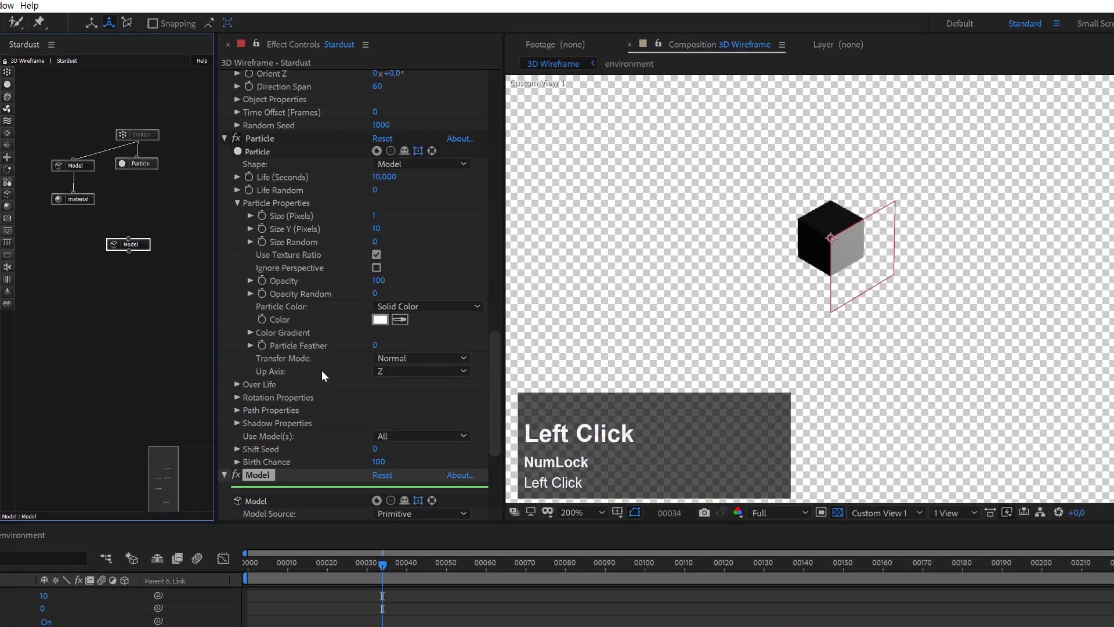
scroll(322, 370, "down", 5)
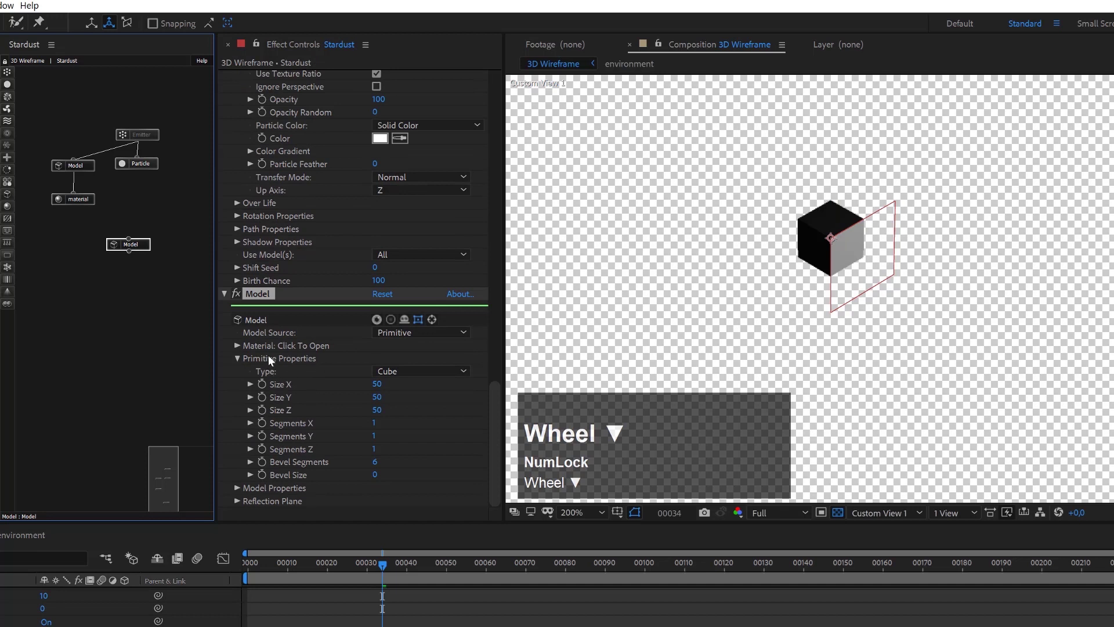
left_click(378, 410)
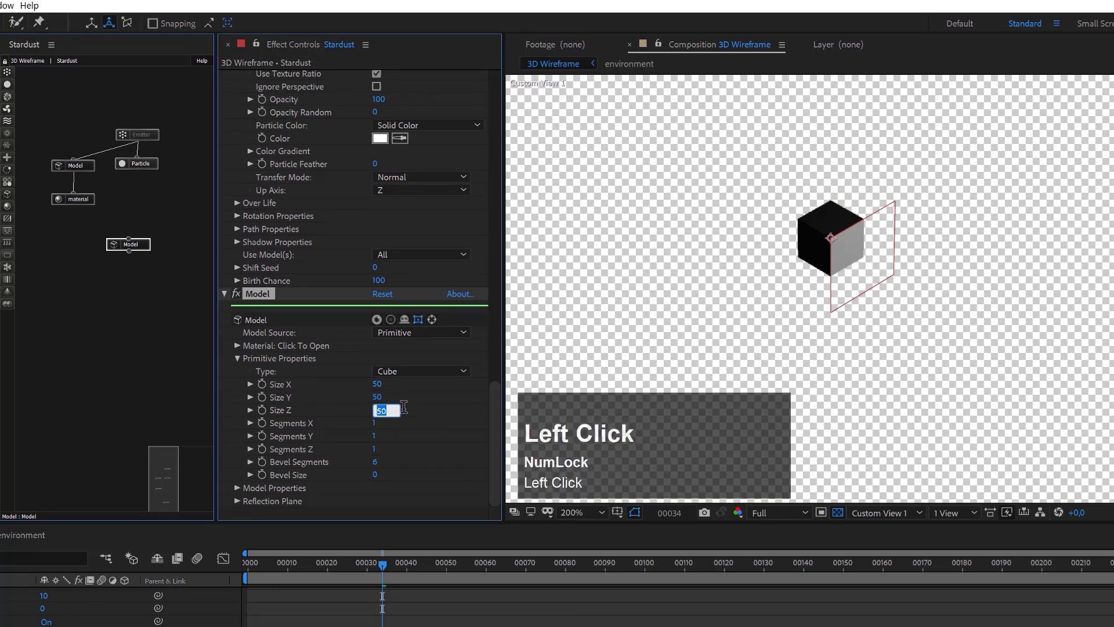
type("100")
key("Return")
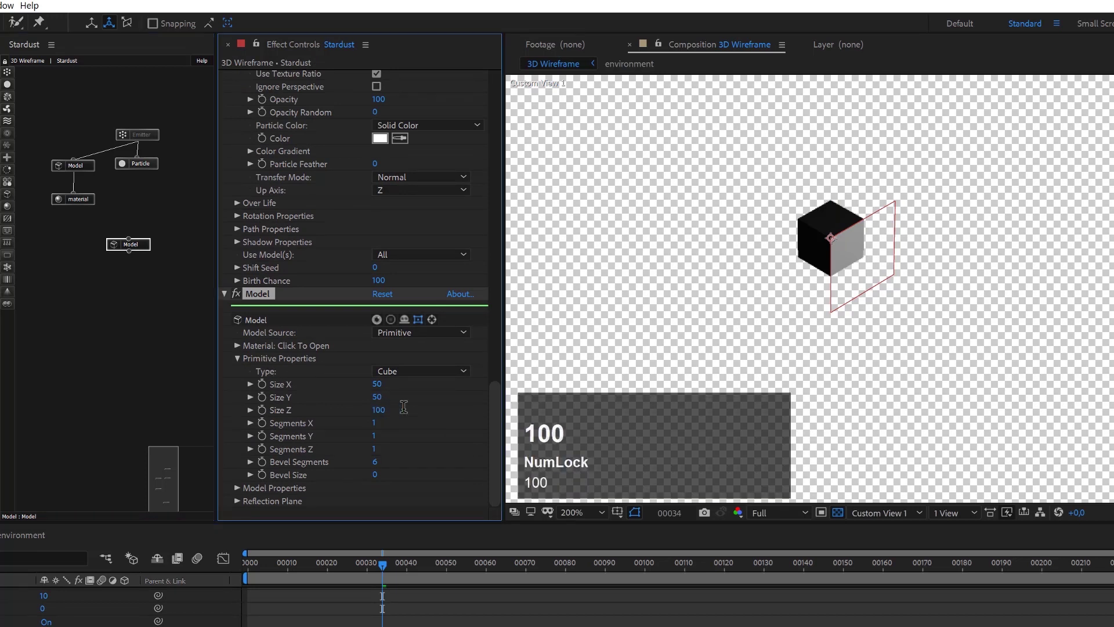
Set the disconnected cube Model node's Size X and Size Y to 2 to form a thin bar.
left_click(375, 385)
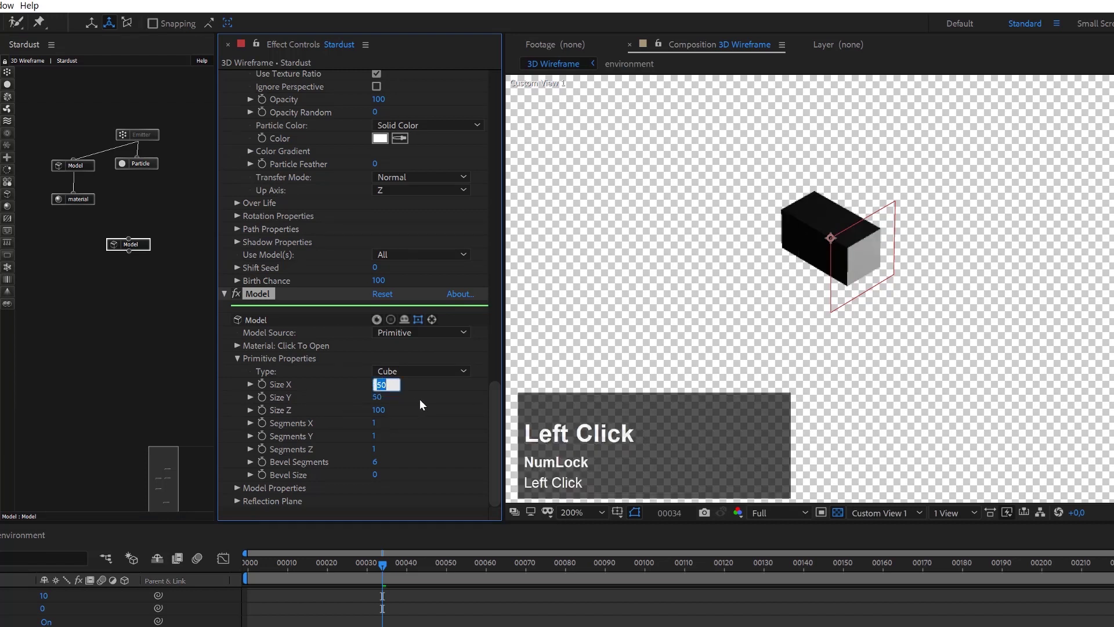
type("2")
left_click(381, 397)
type("2")
left_click(419, 400)
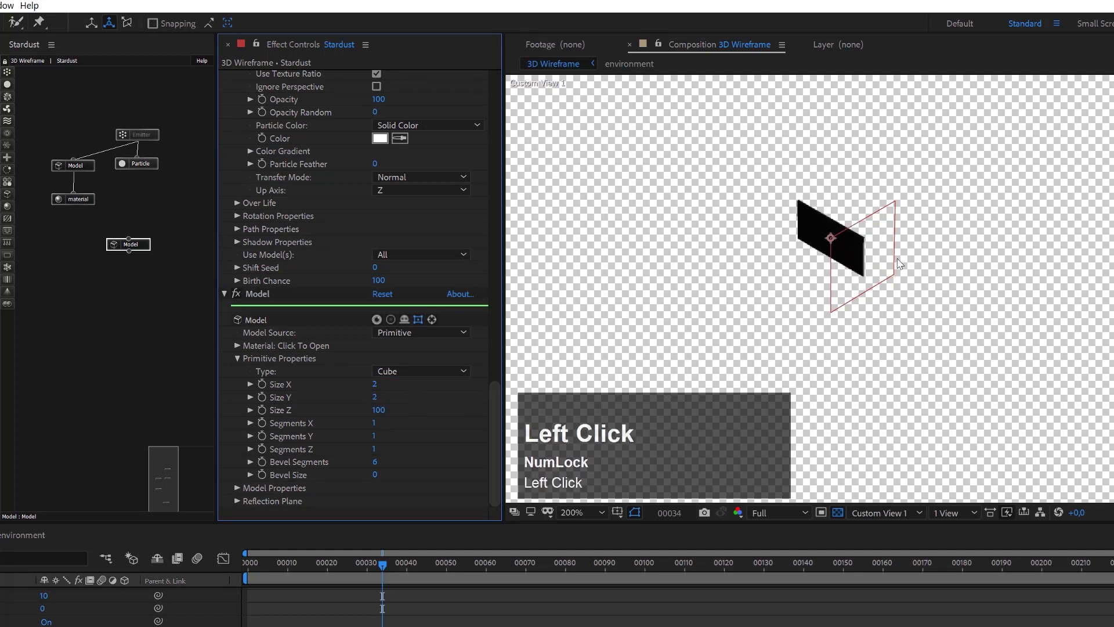
scroll(848, 257, "up", 2)
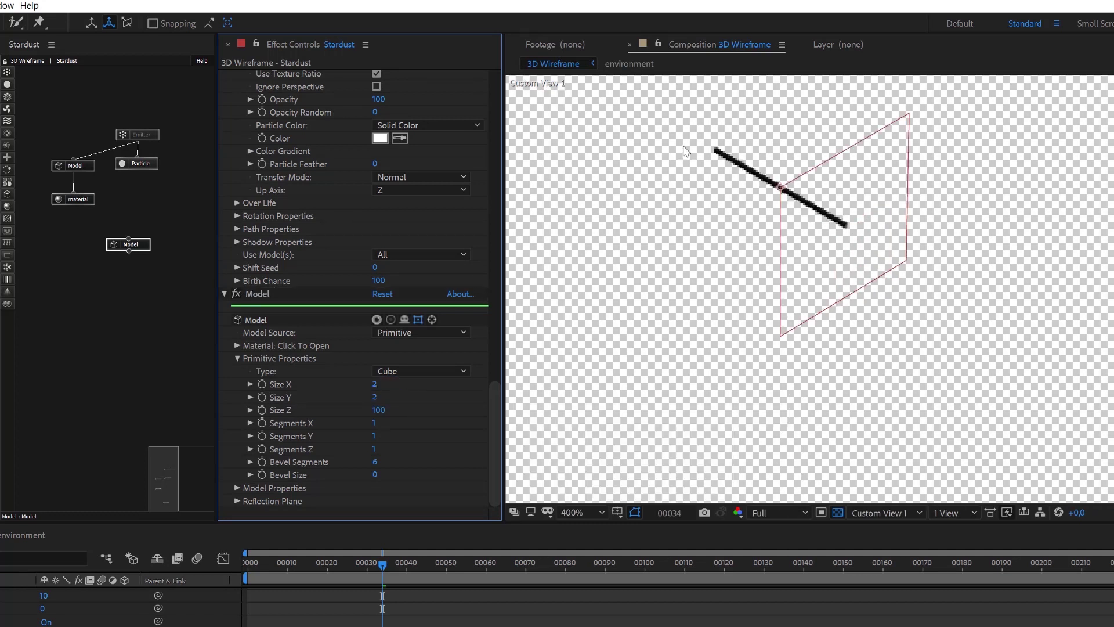
scroll(796, 211, "down", 2)
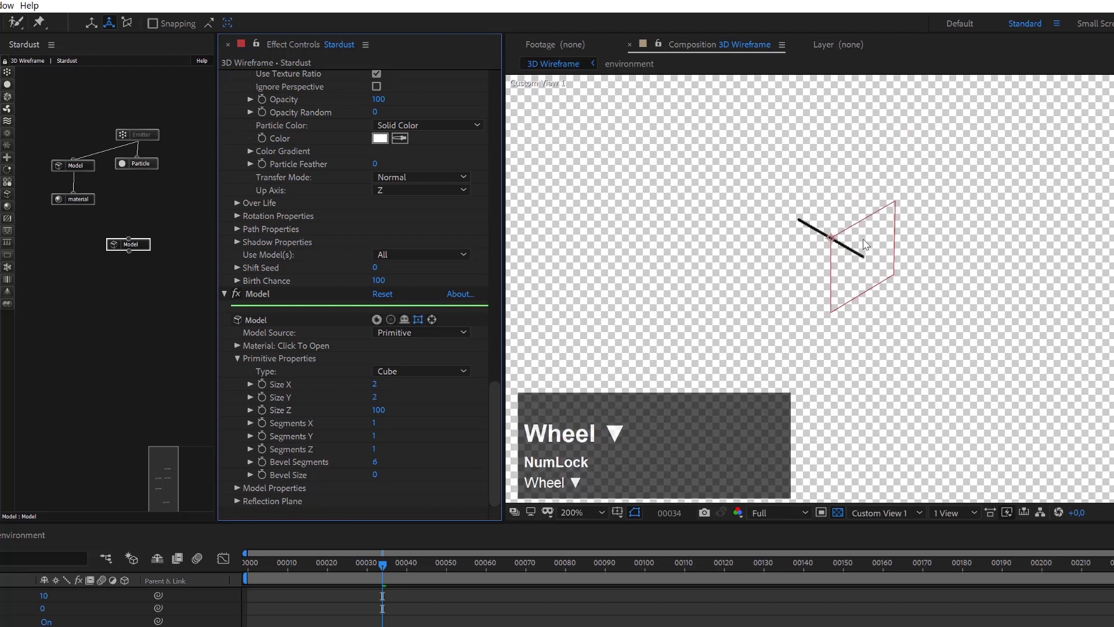
scroll(901, 263, "down", 2)
scroll(901, 263, "up", 2)
Reconnect the cube Model node beneath the Particle node and re-enable the Emitter node.
left_click_drag(133, 244, 148, 215)
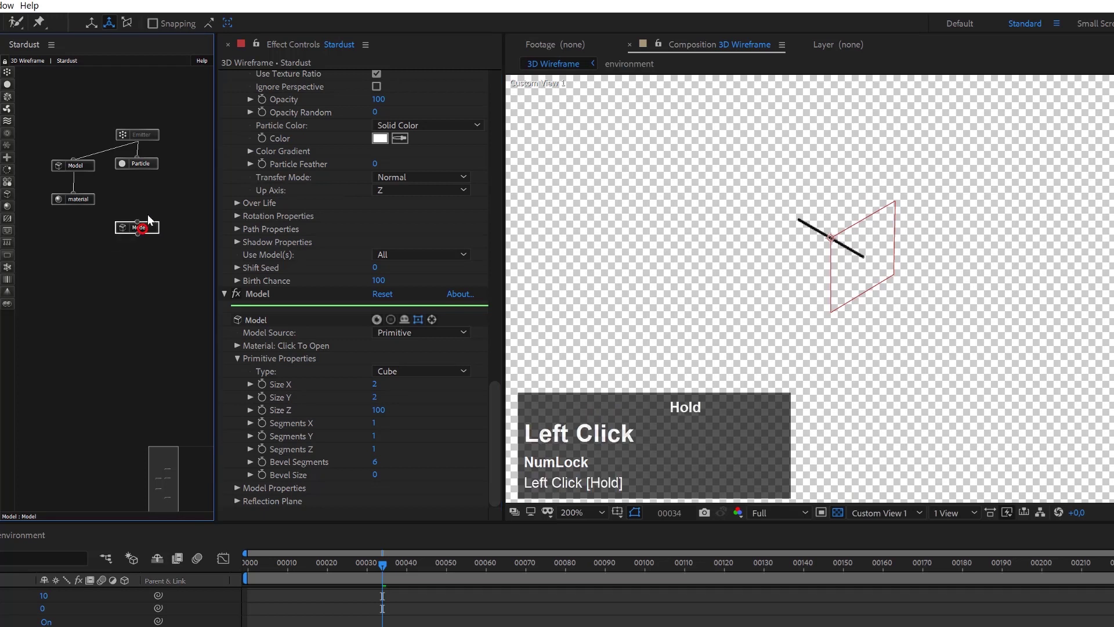
left_click(139, 214)
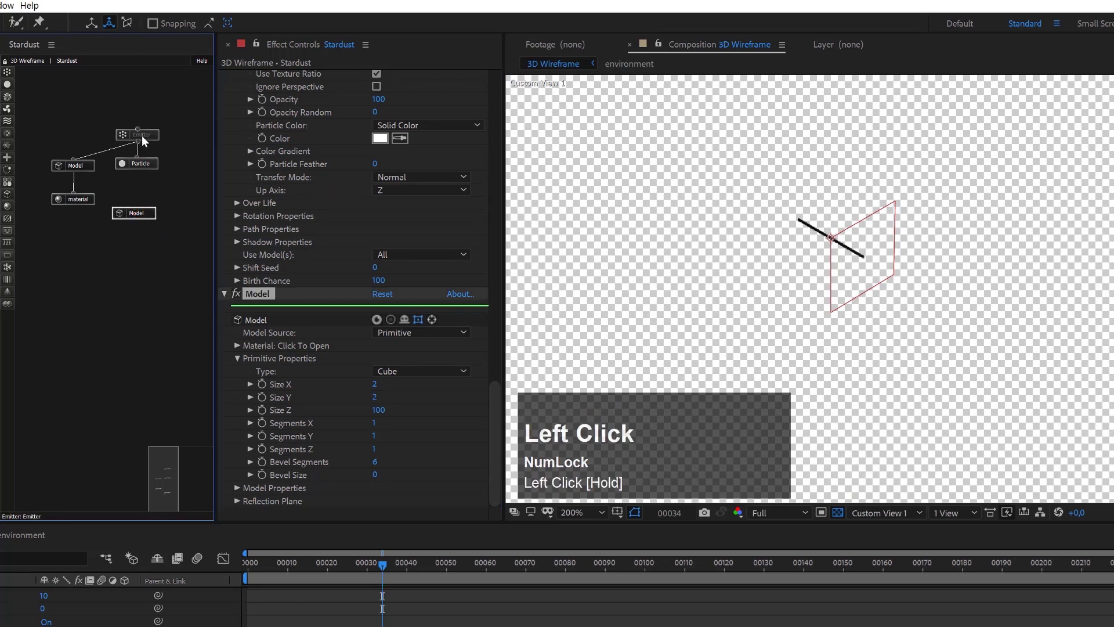
left_click_drag(135, 209, 138, 168)
right_click(142, 134)
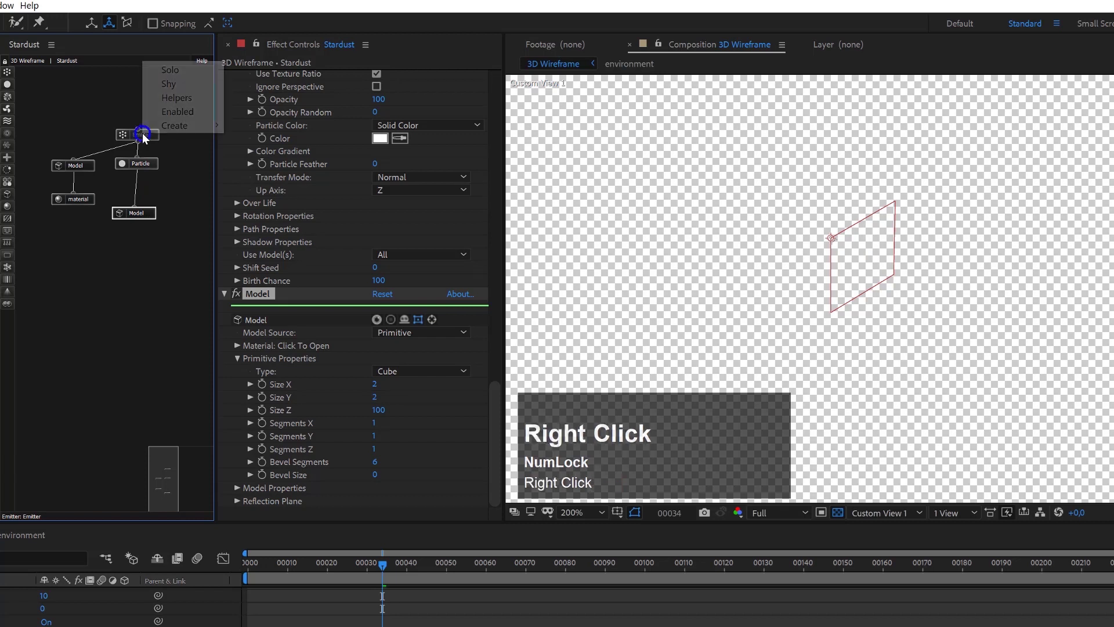
left_click(175, 110)
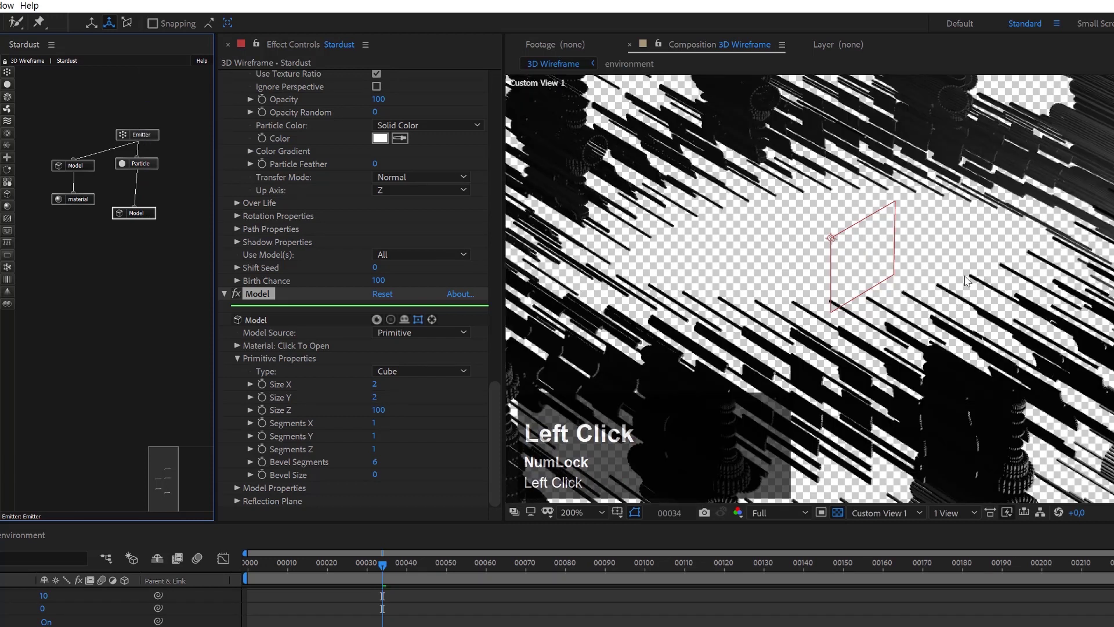
scroll(966, 275, "down", 2)
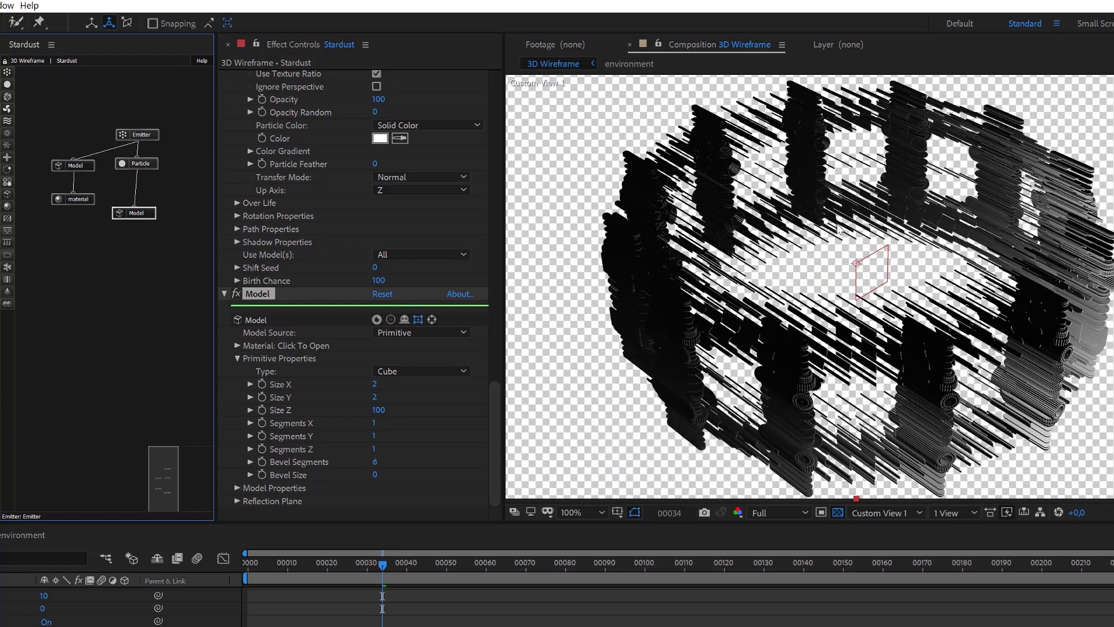
Turn off the composition's transparency grid and inspect the bars against the black background.
left_click(836, 513)
scroll(977, 307, "up", 1)
scroll(1044, 269, "down", 1)
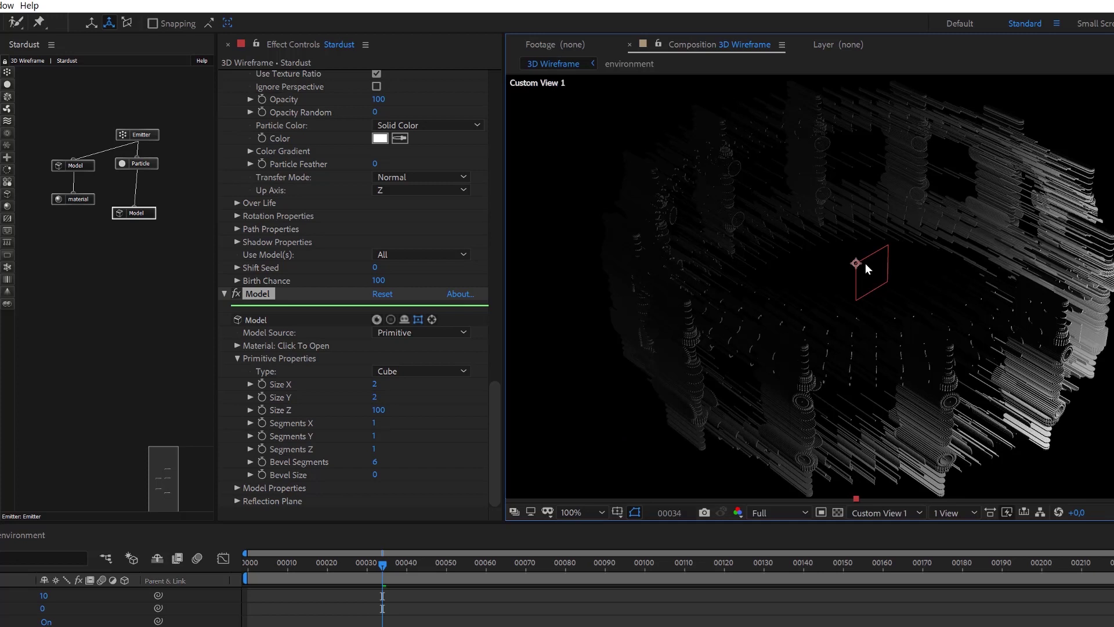
scroll(863, 267, "up", 1)
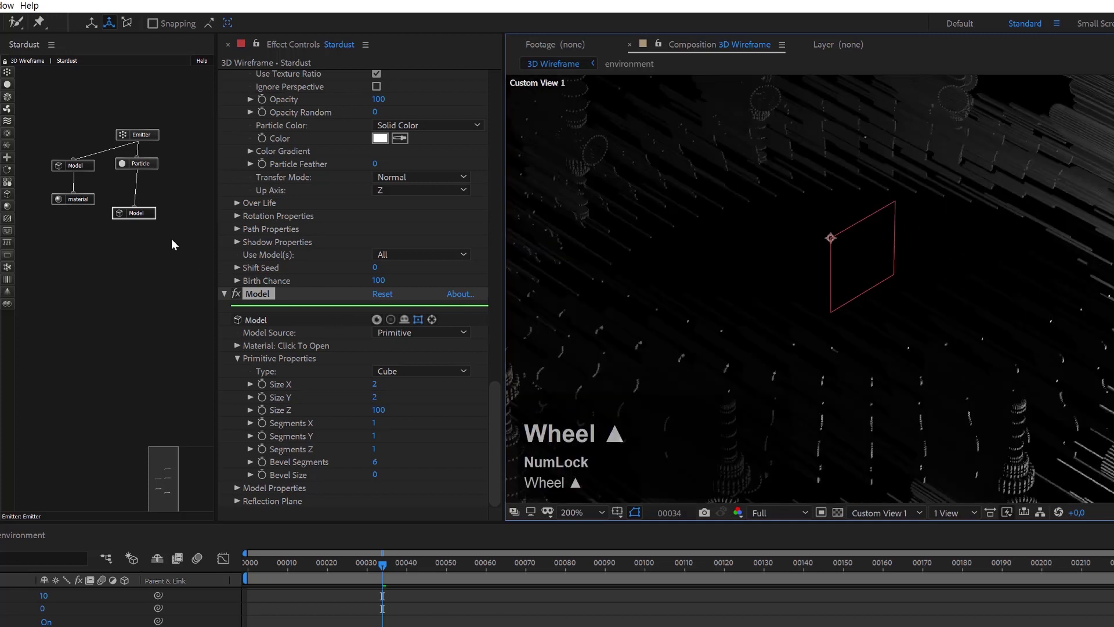
Set Orient To to Normal in the Particle node's rotation properties and check the bars' orientation.
left_click(145, 166)
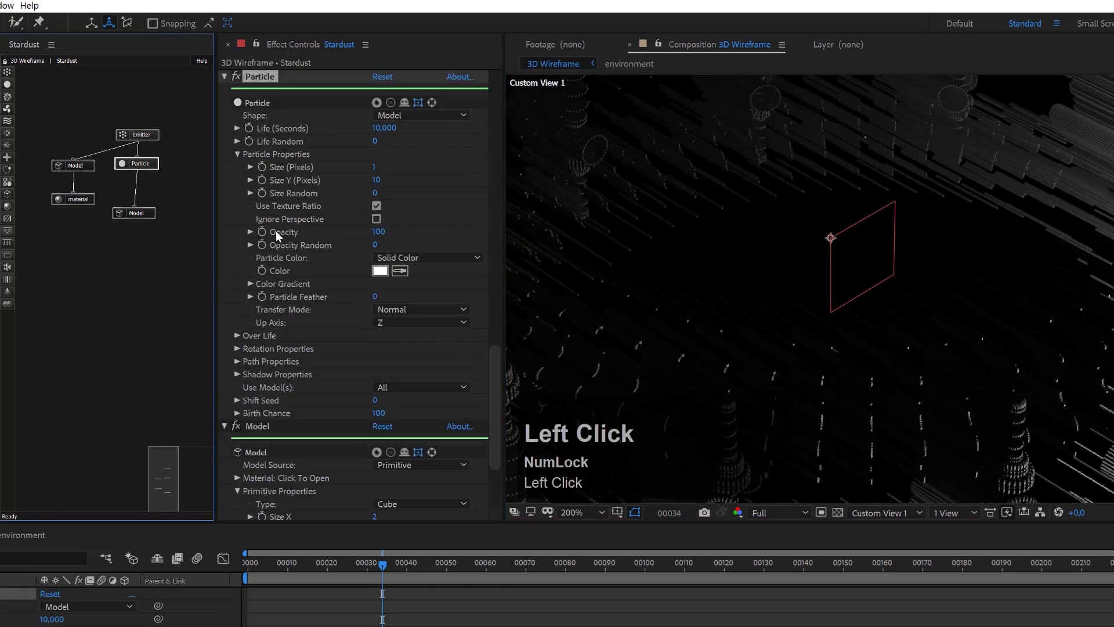
left_click(237, 348)
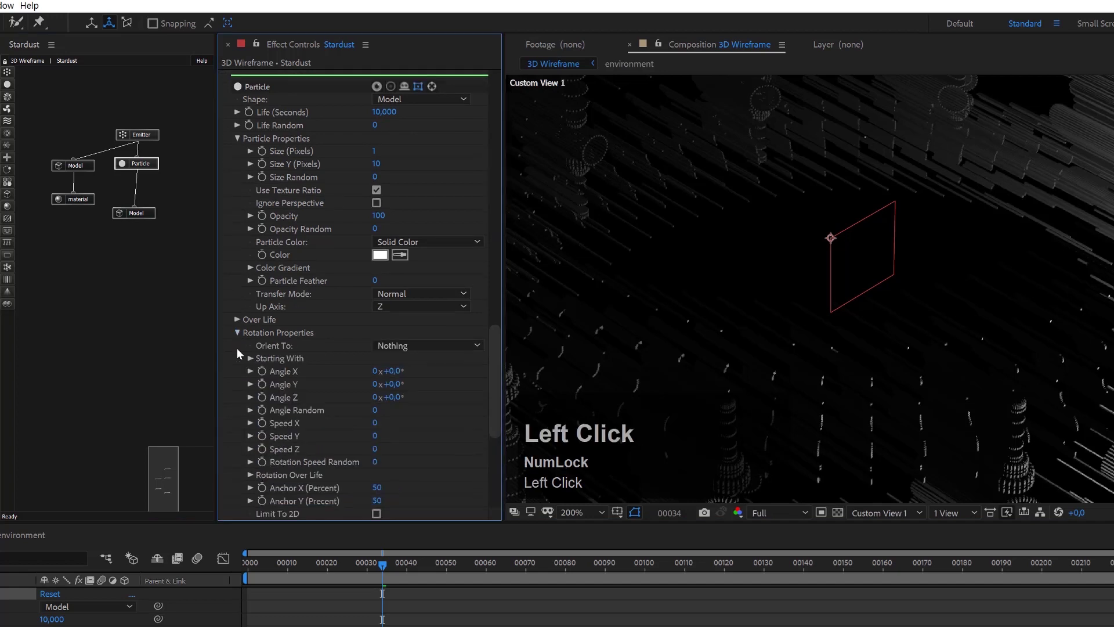
left_click(416, 345)
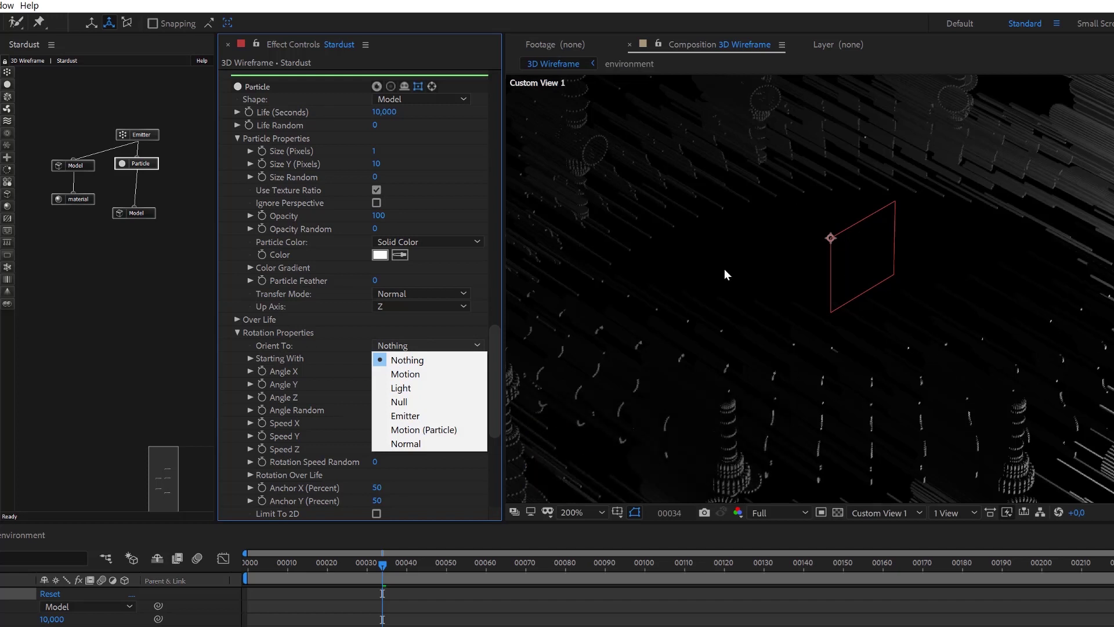
left_click(420, 444)
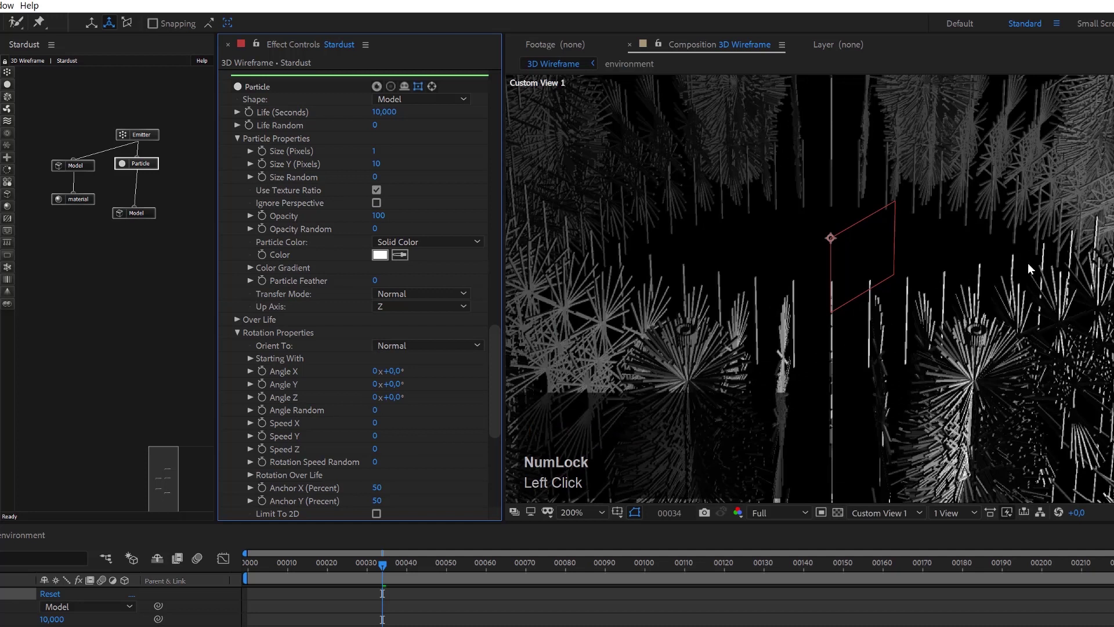
scroll(1029, 262, "down", 2)
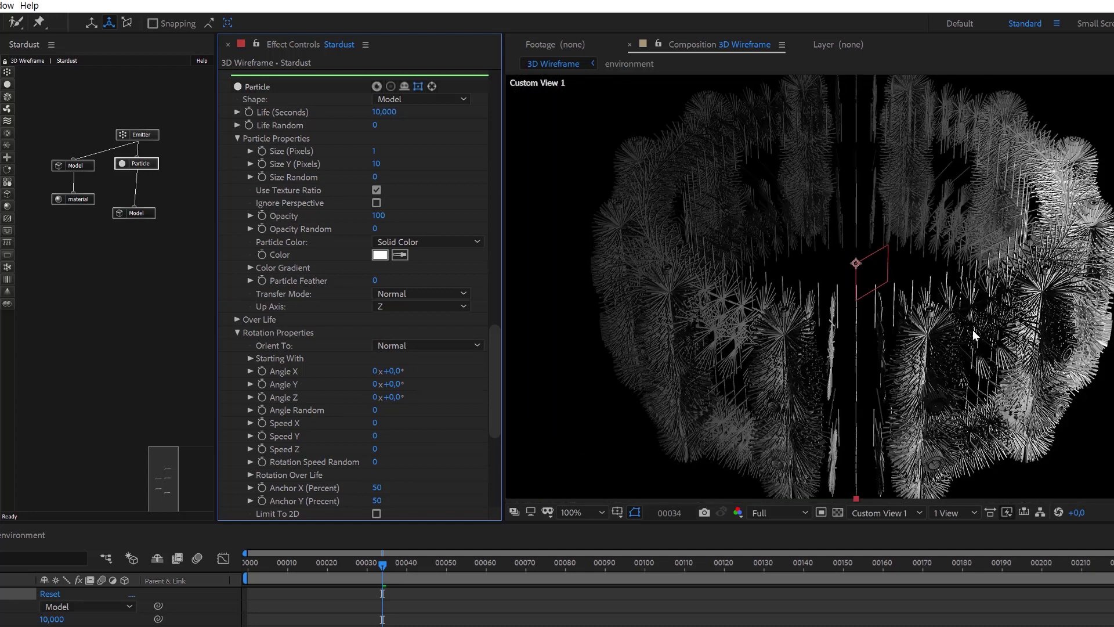
scroll(954, 322, "up", 1)
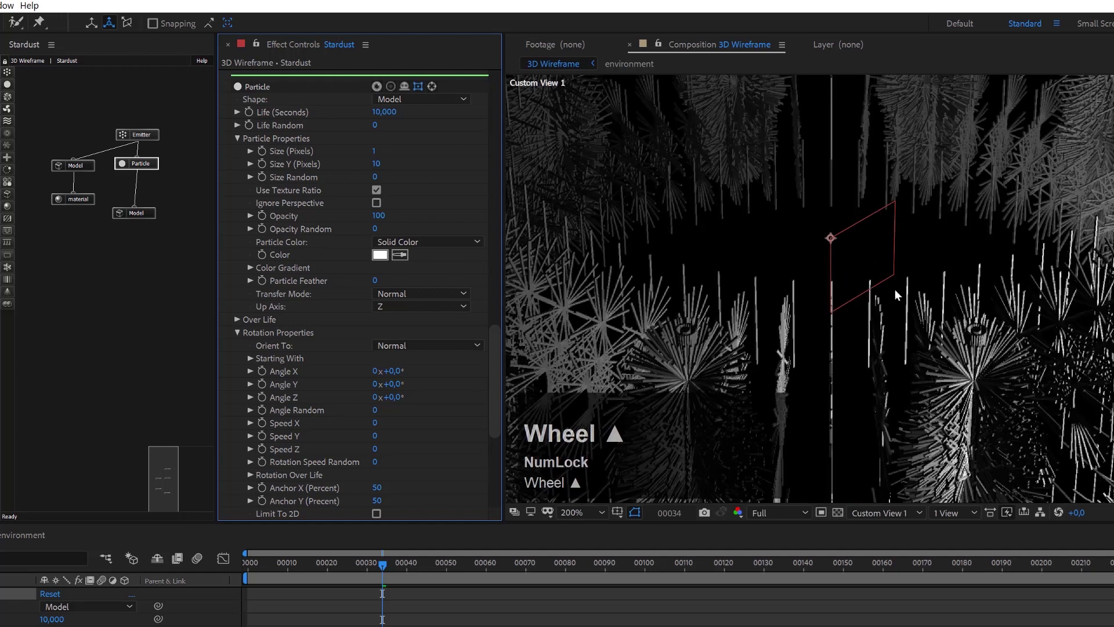
scroll(1068, 260, "down", 1)
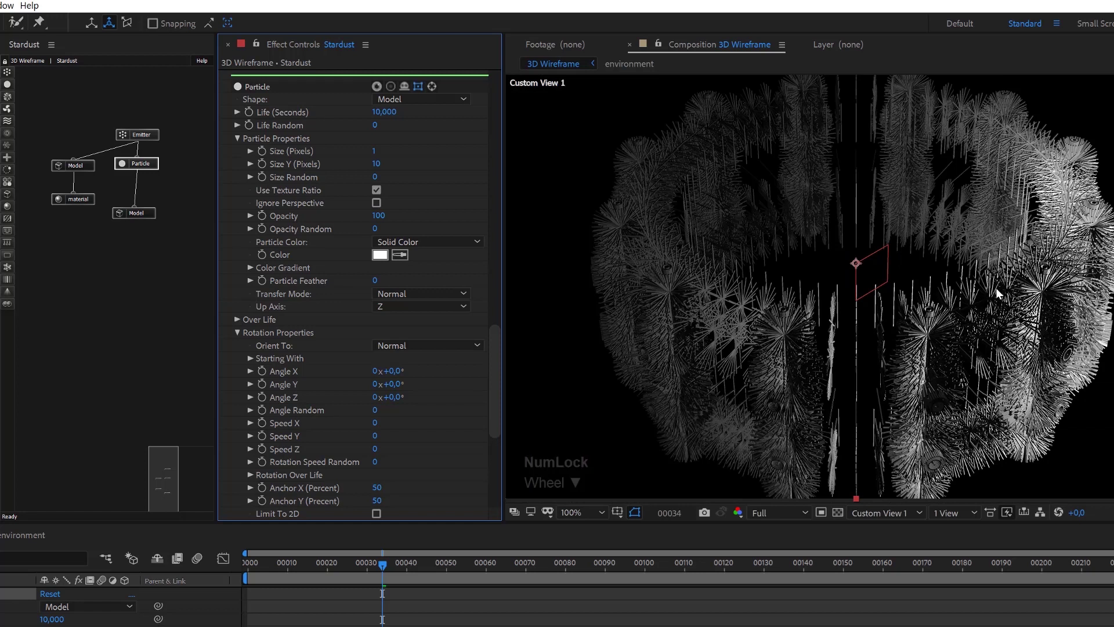
scroll(1016, 296, "up", 1)
scroll(929, 307, "down", 1)
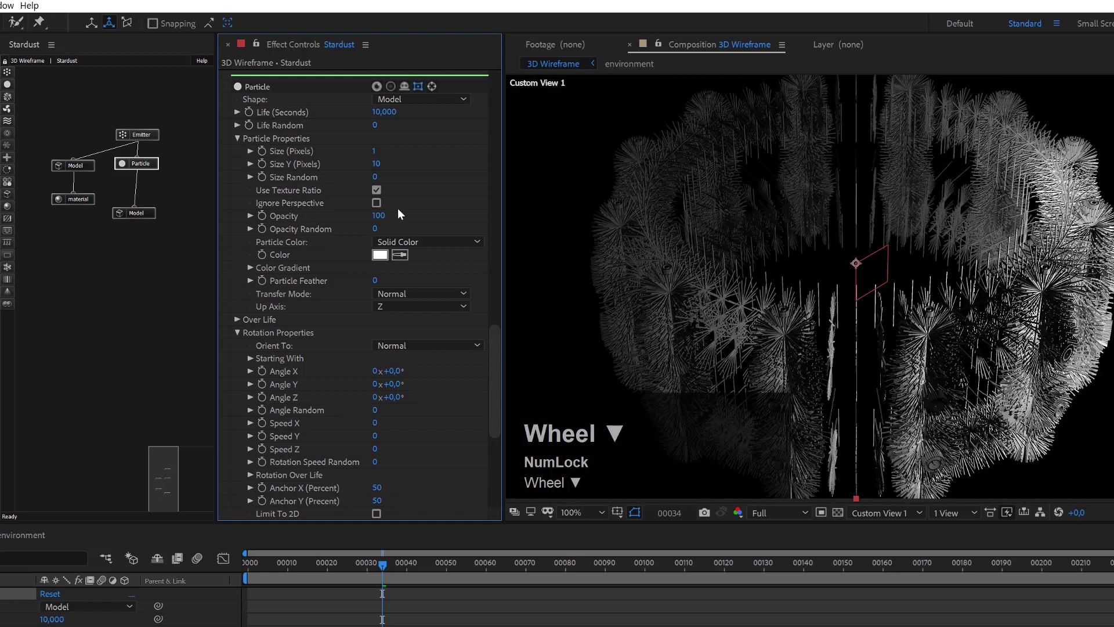
Enable Edges - Inherit Size in the Emitter node's object properties and inspect the bars along the drum's edges.
left_click(145, 137)
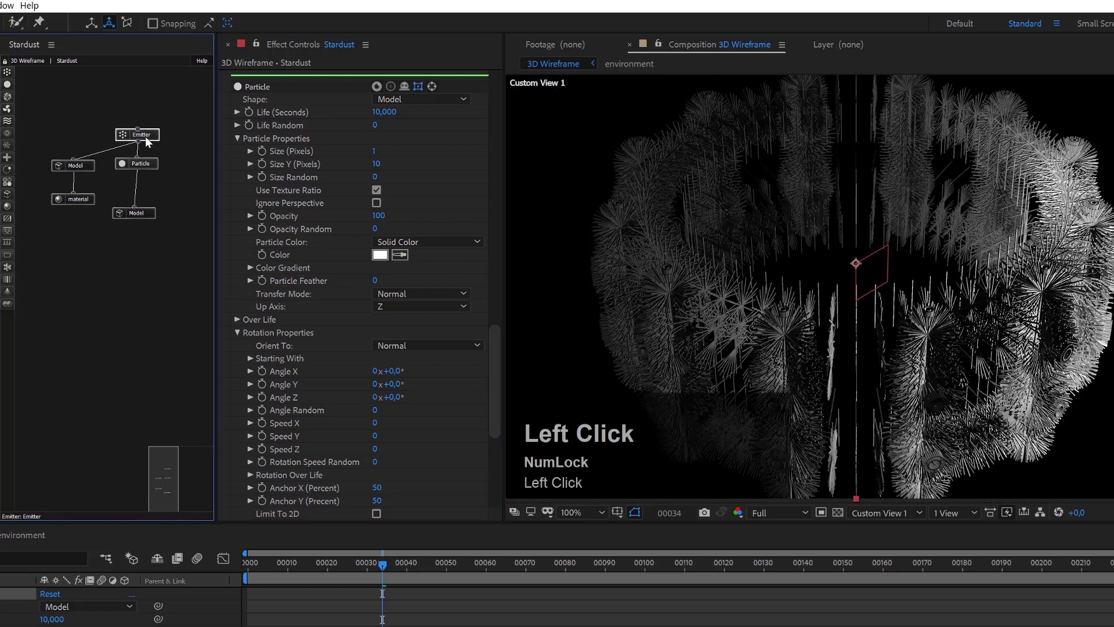
left_click_drag(496, 316, 504, 376)
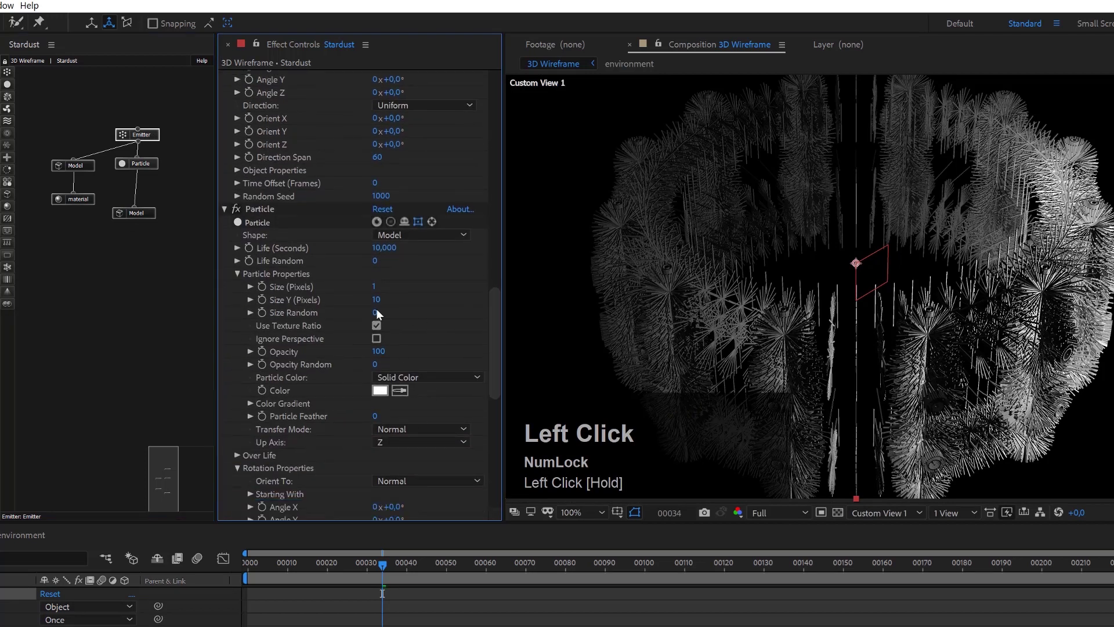
scroll(471, 224, "up", 6)
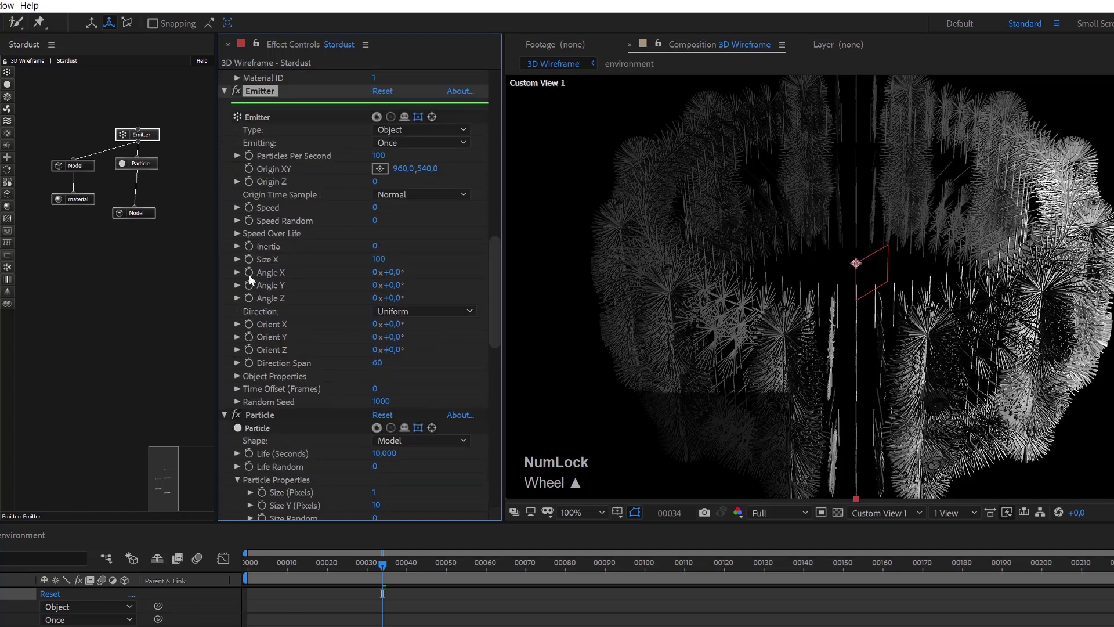
left_click(238, 375)
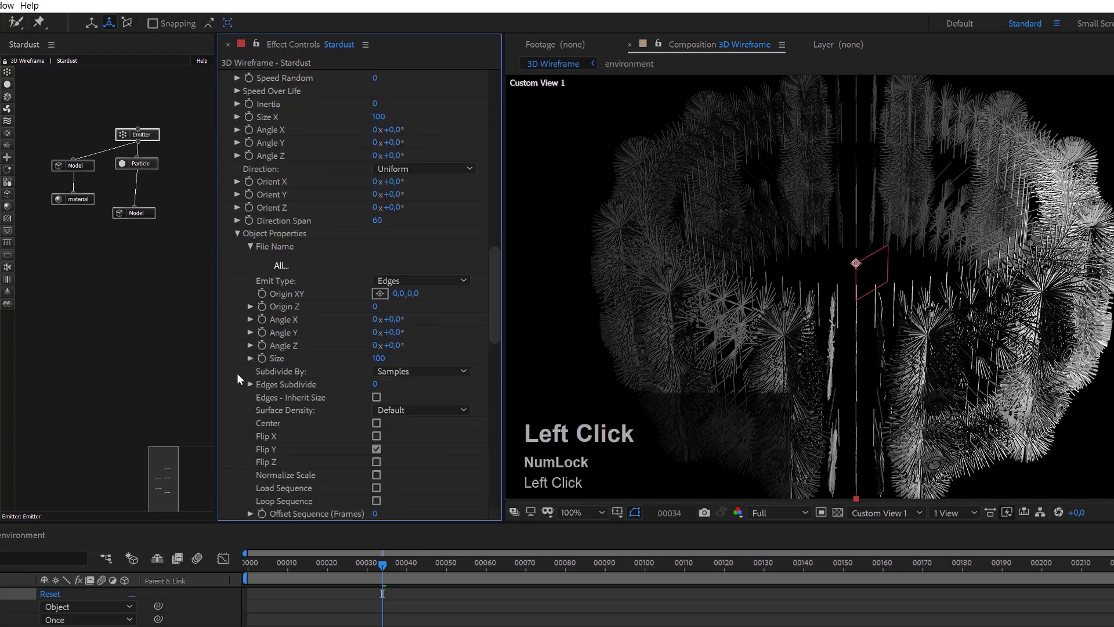
left_click(377, 397)
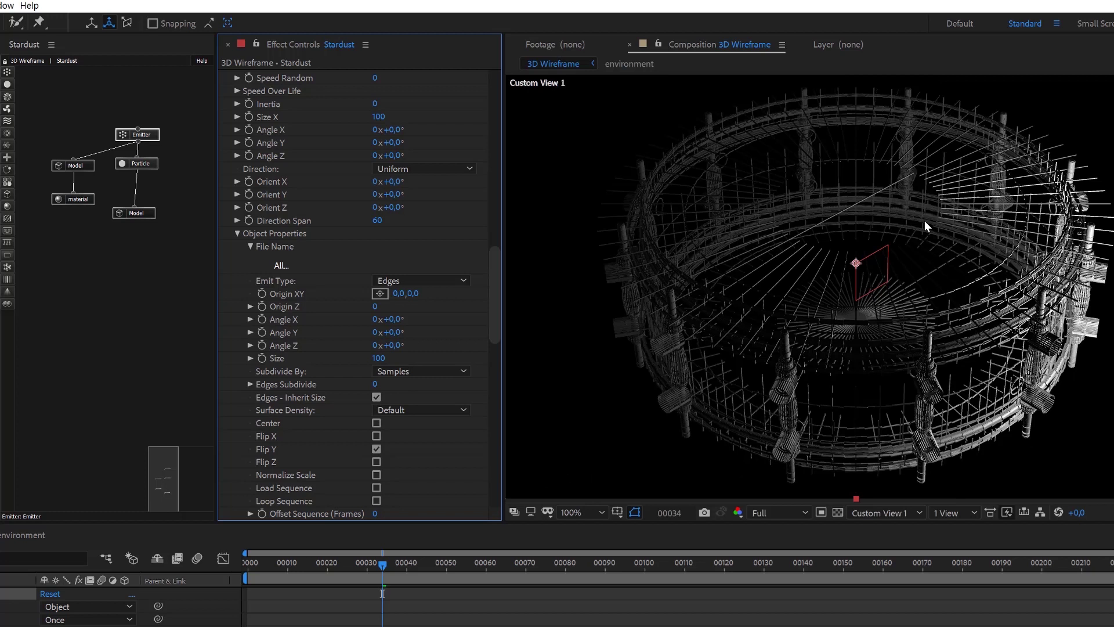
scroll(925, 220, "up", 1)
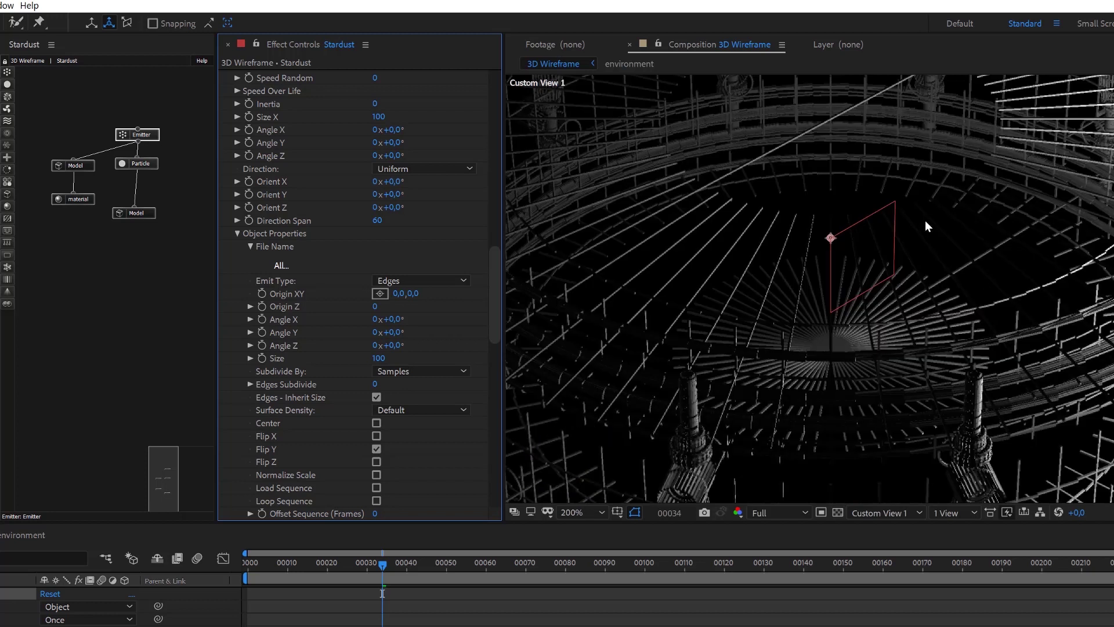
scroll(925, 220, "down", 1)
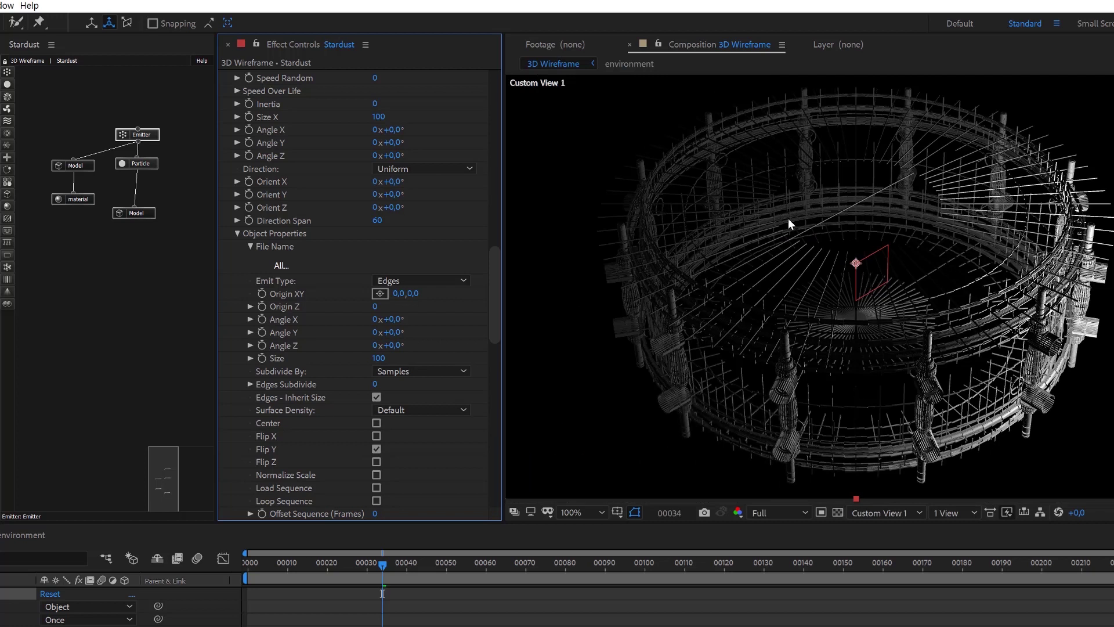
scroll(791, 287, "up", 1)
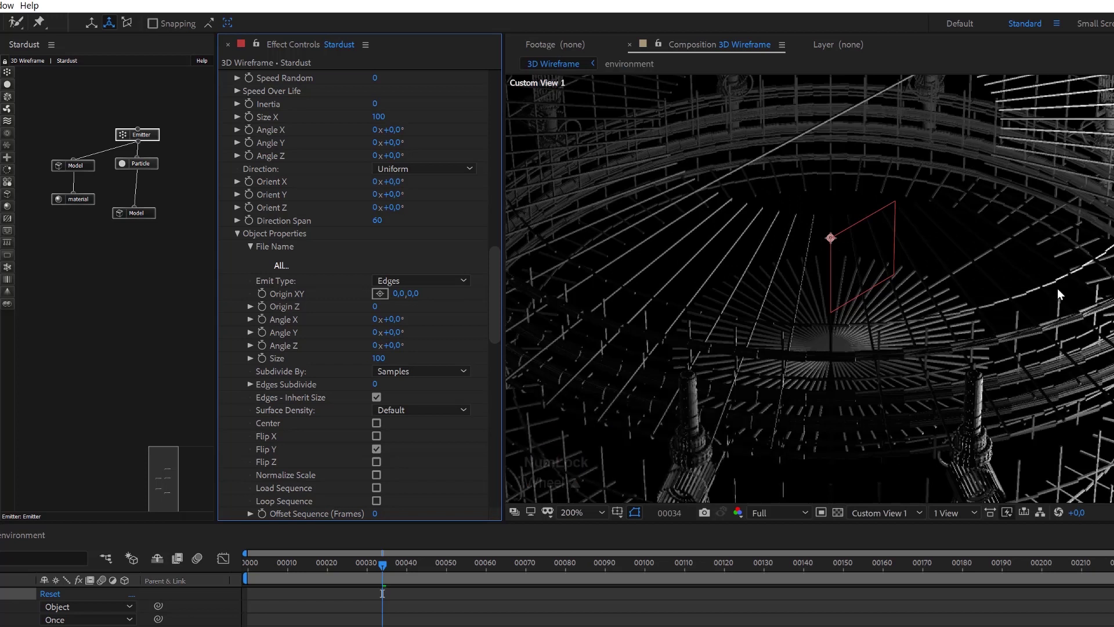
scroll(1057, 288, "down", 1)
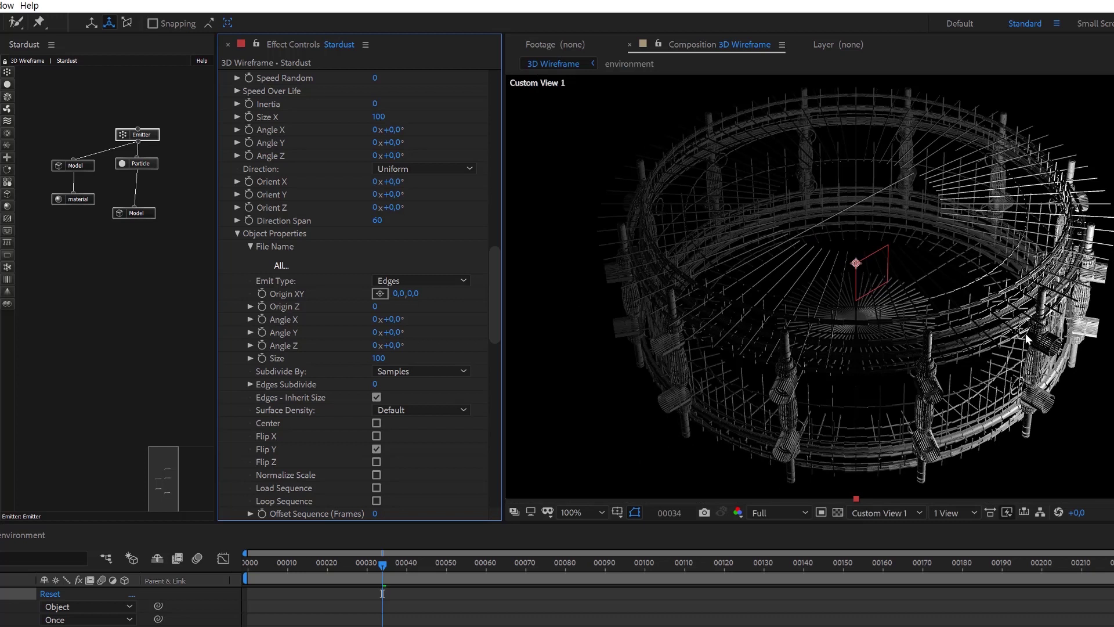
scroll(882, 289, "up", 1)
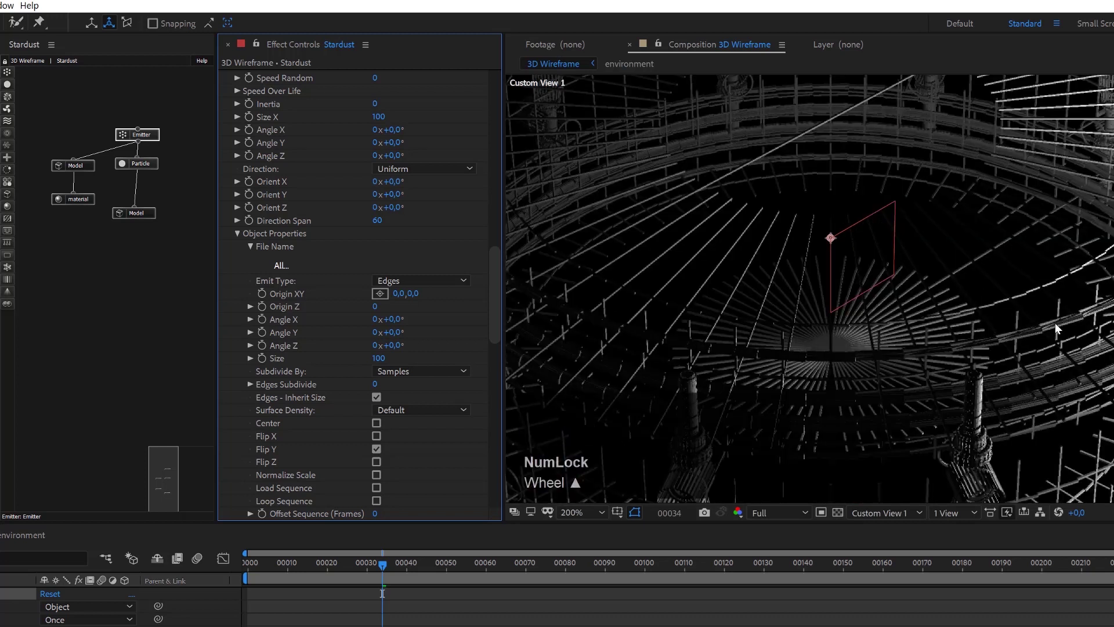
scroll(882, 288, "down", 1)
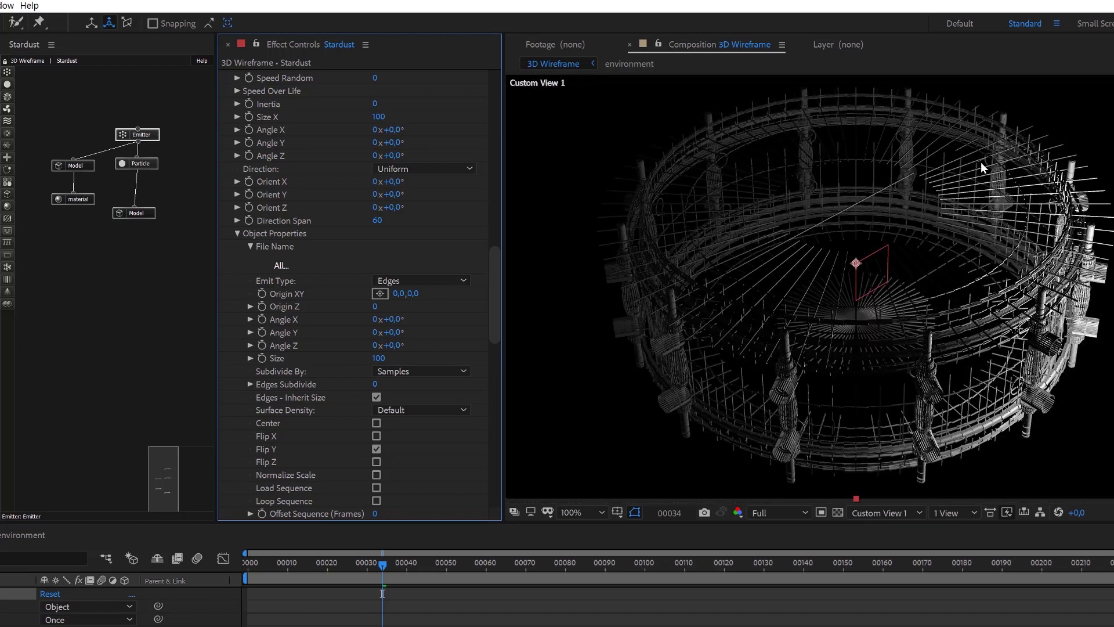
Set Align Model to Front in the cube Model node's model properties and inspect how the bars follow the drum's edges.
left_click(144, 216)
scroll(360, 364, "down", 5)
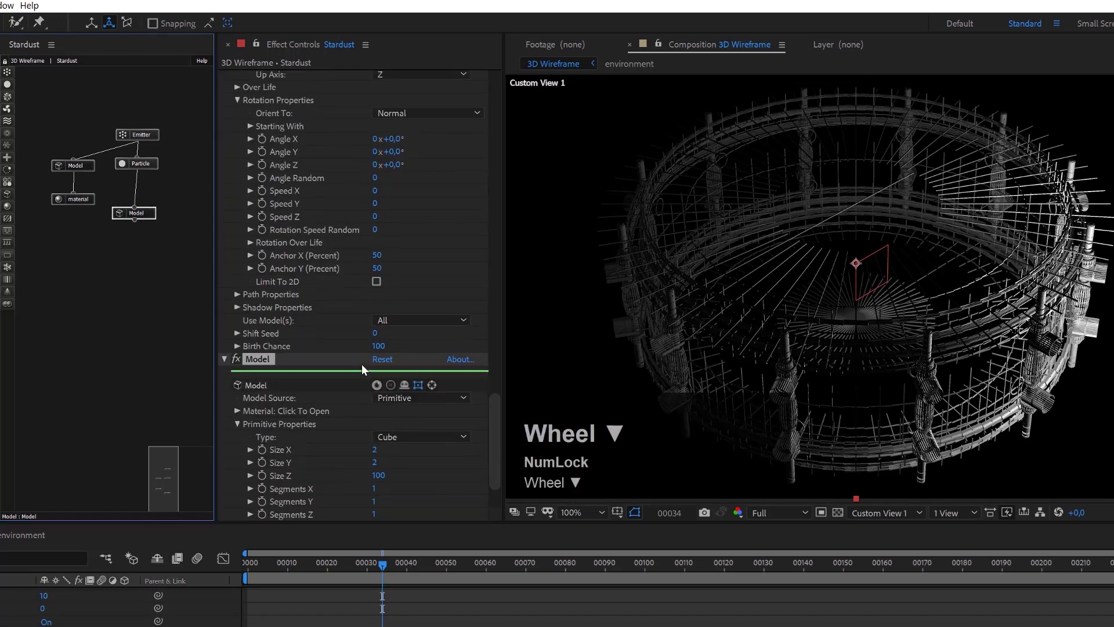
left_click(237, 474)
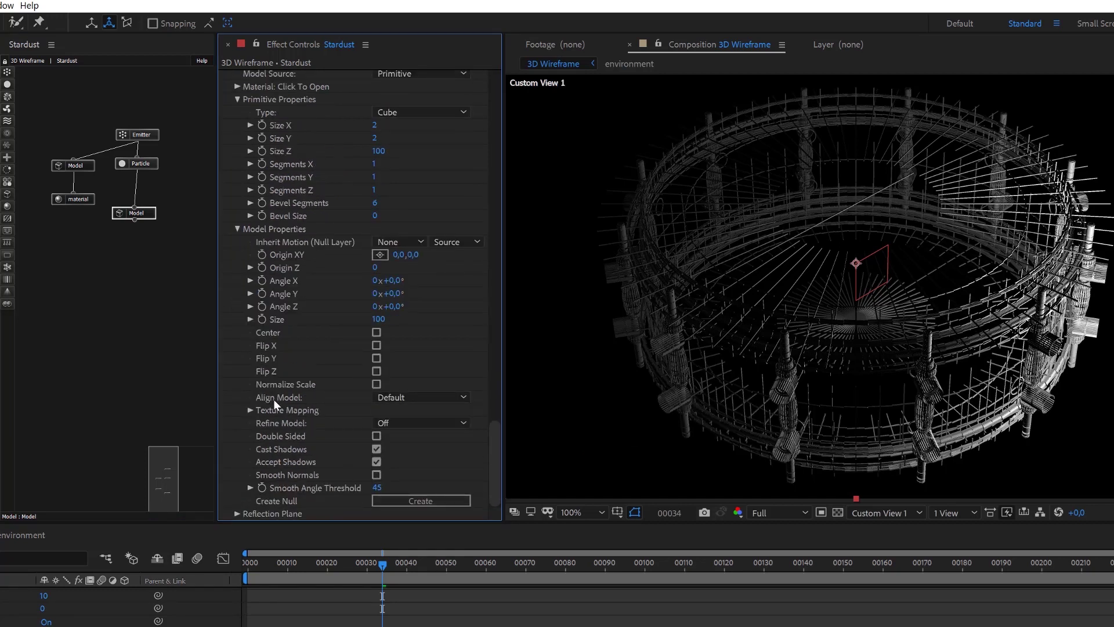
left_click(396, 395)
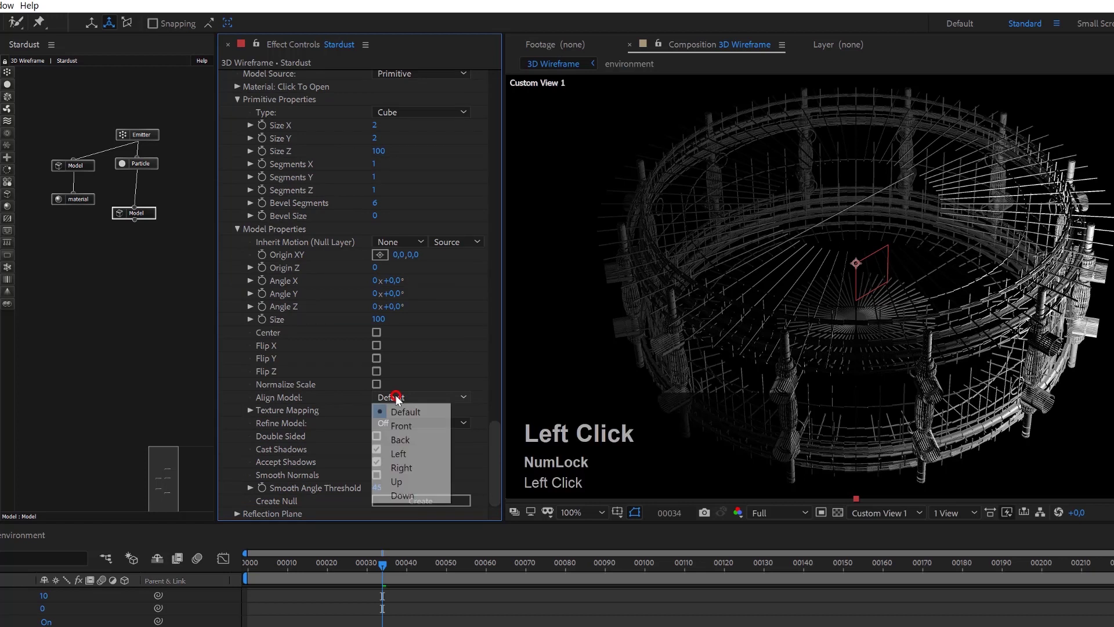
left_click(413, 424)
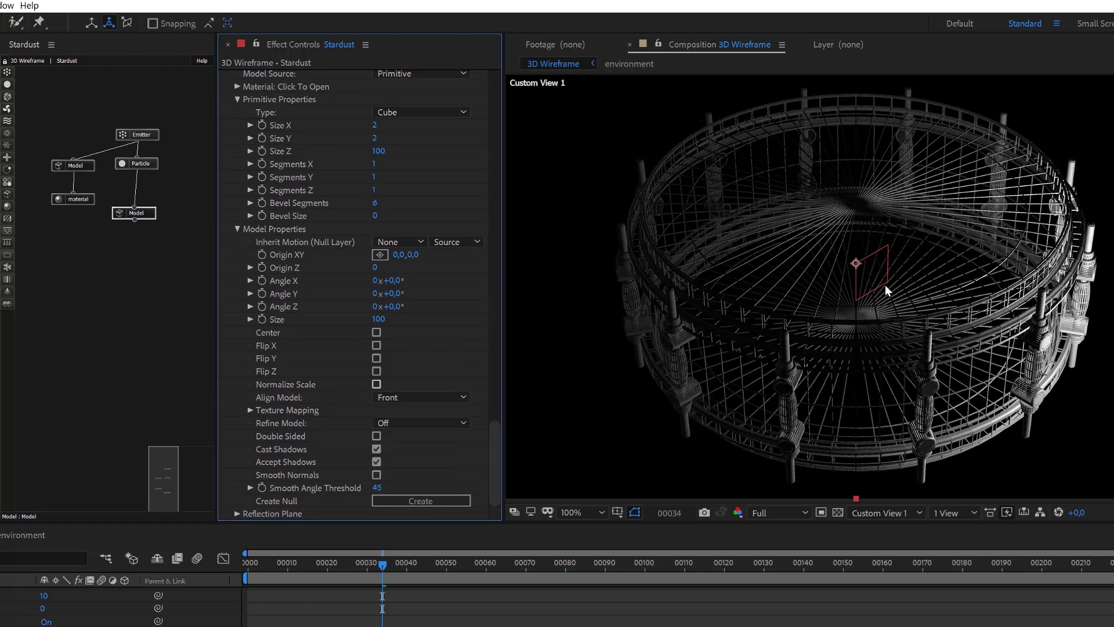
scroll(886, 285, "up", 2)
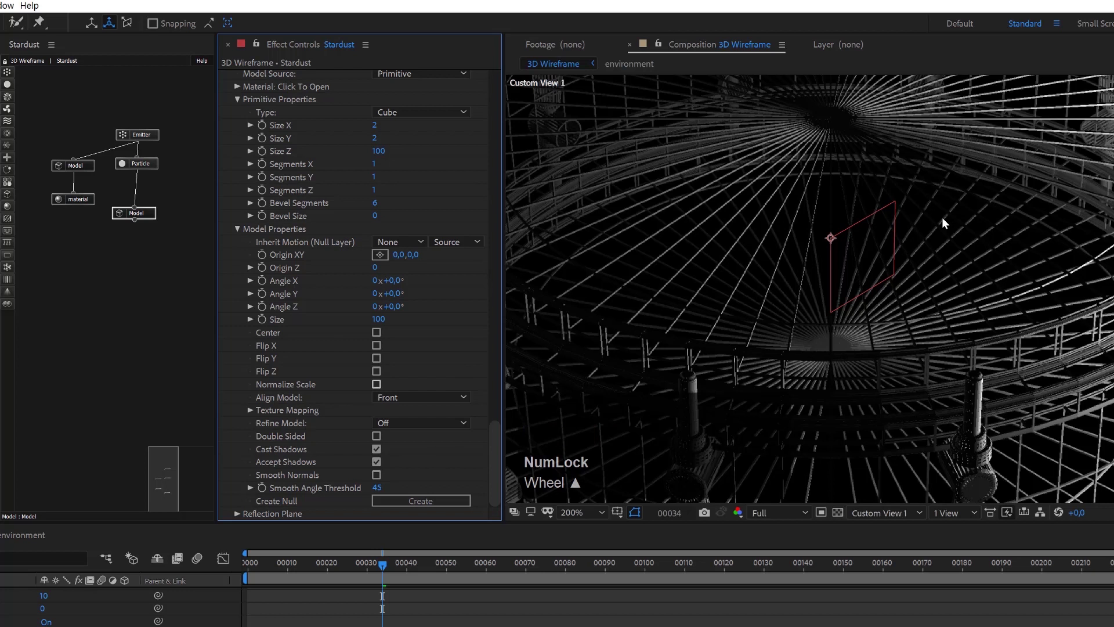
scroll(935, 244, "down", 2)
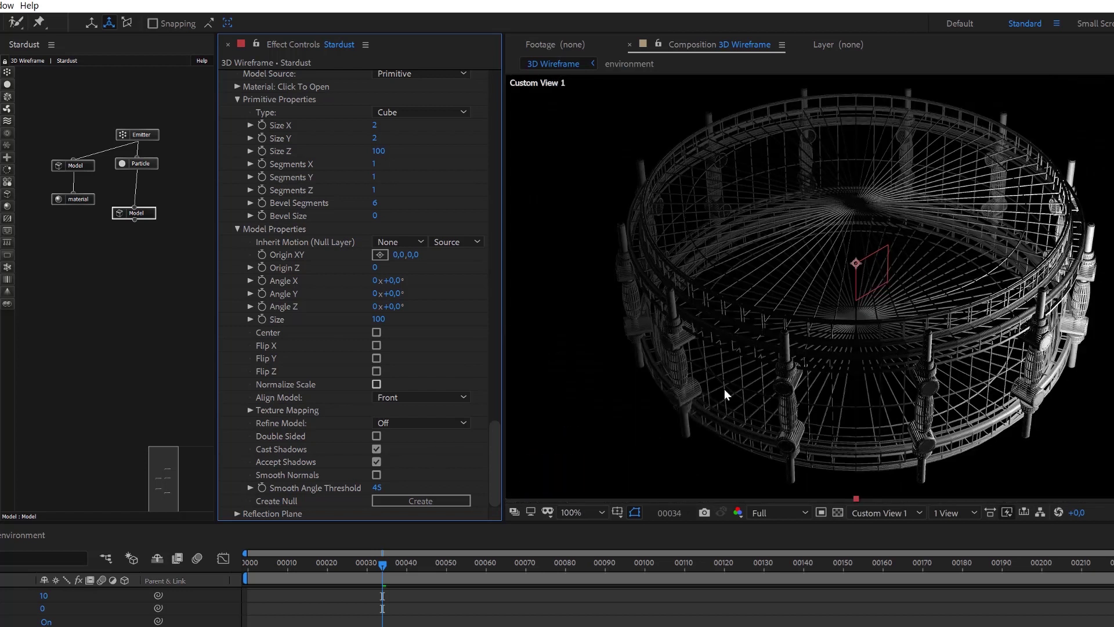
scroll(869, 229, "up", 2)
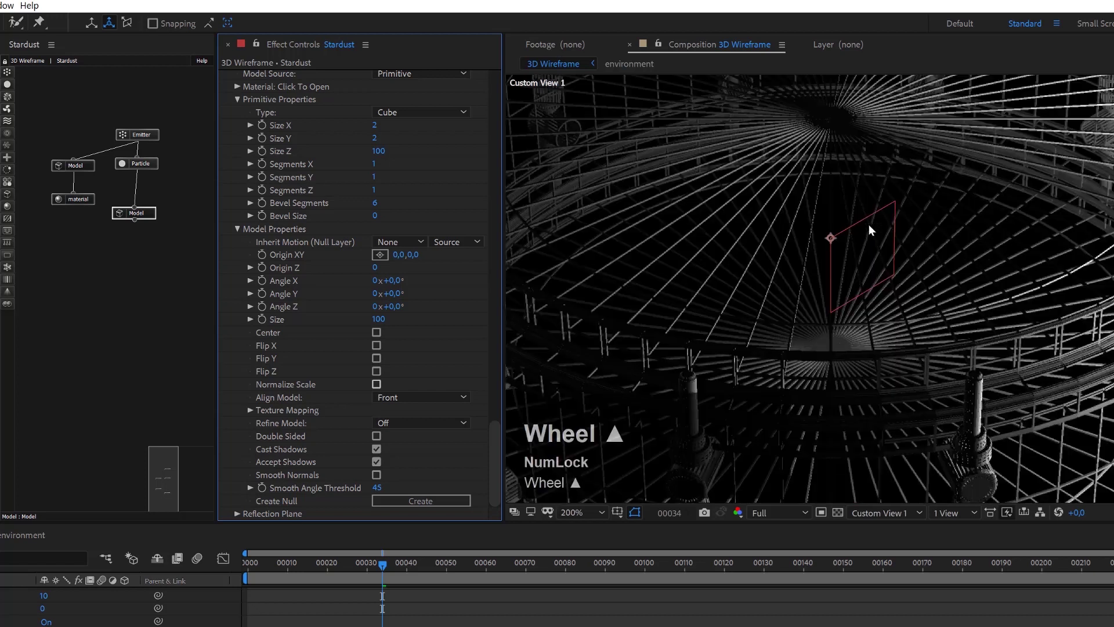
scroll(869, 224, "down", 2)
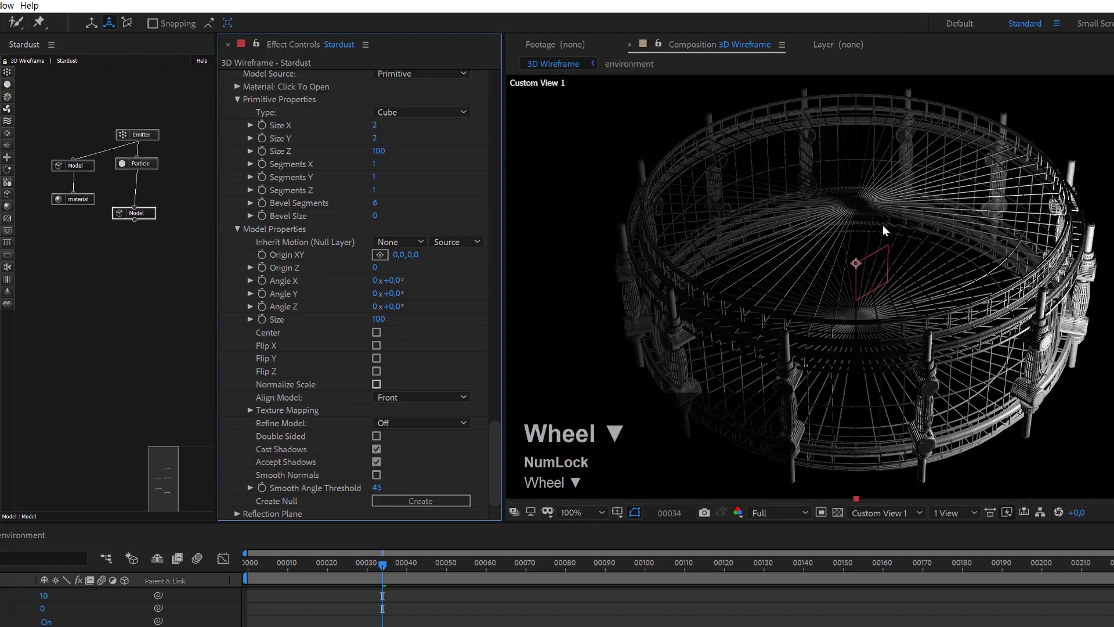
scroll(883, 230, "up", 1)
scroll(883, 230, "down", 1)
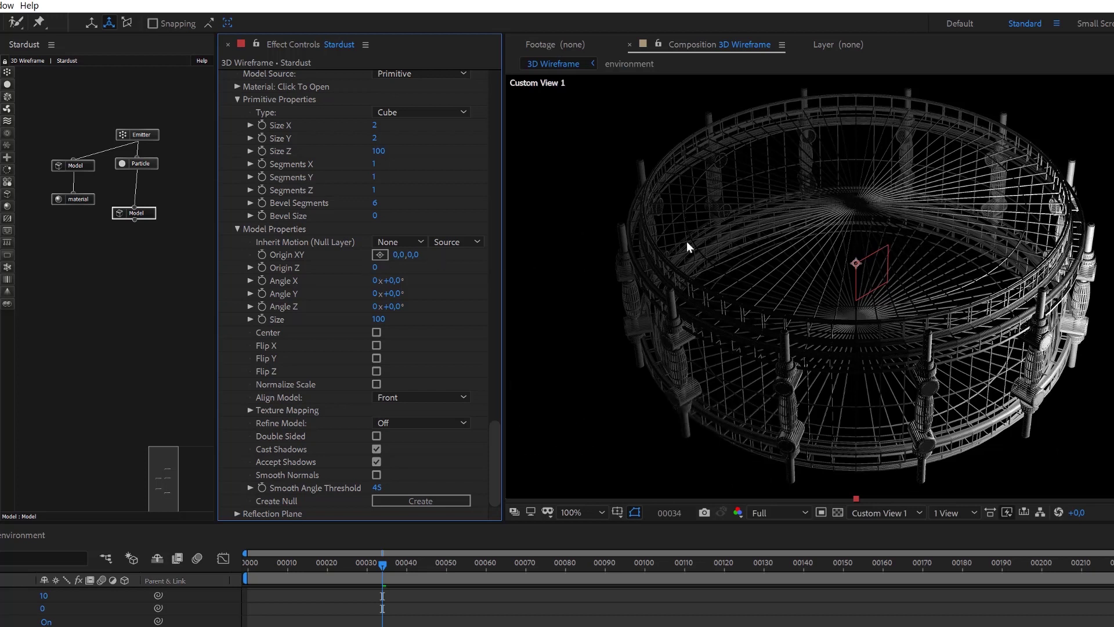
Delete the cube Model node beneath the Particle node and disable the Emitter node.
left_click(150, 219)
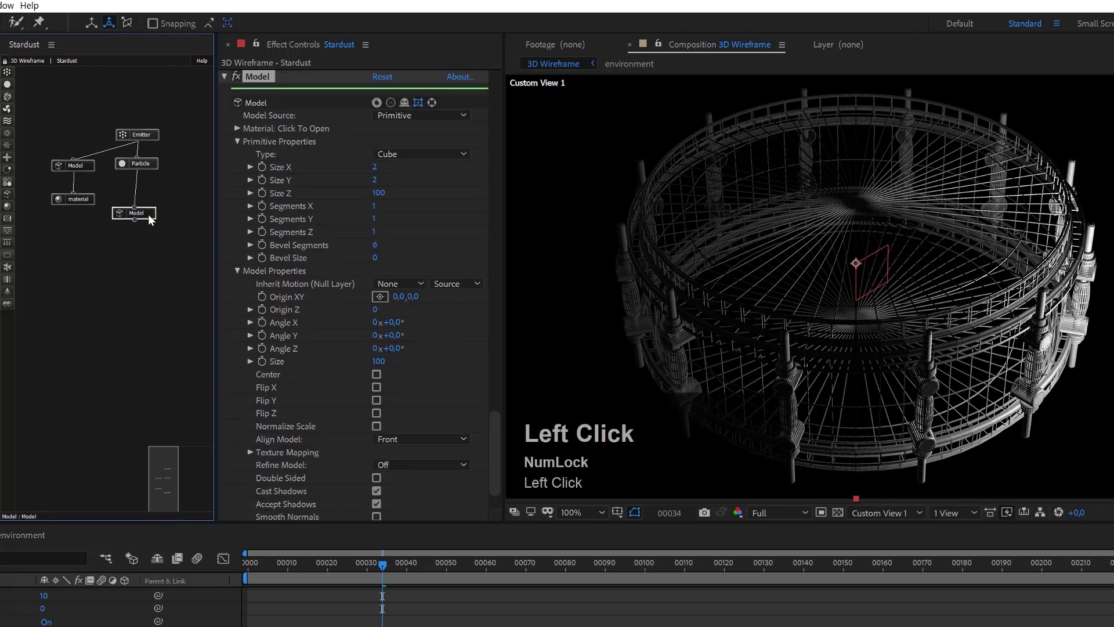
key("Delete")
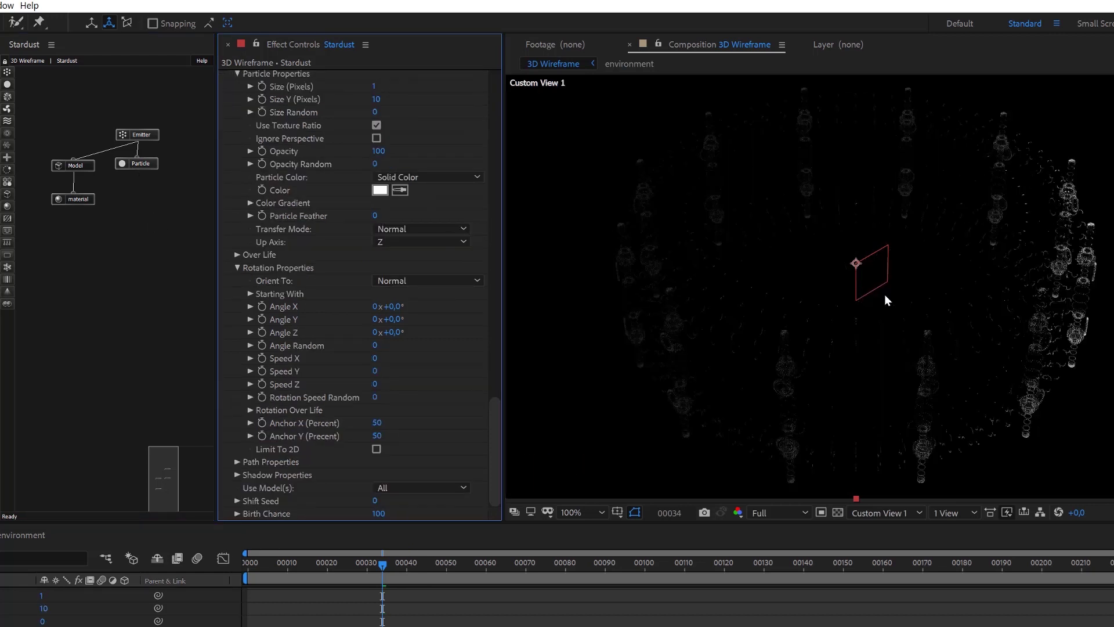
right_click(144, 135)
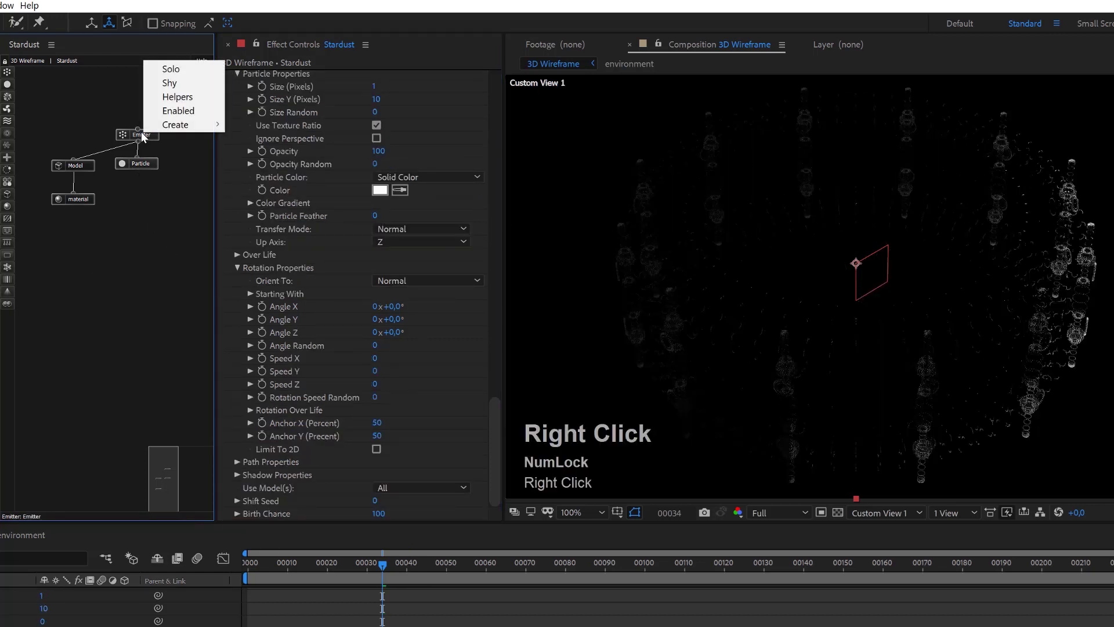
left_click(176, 112)
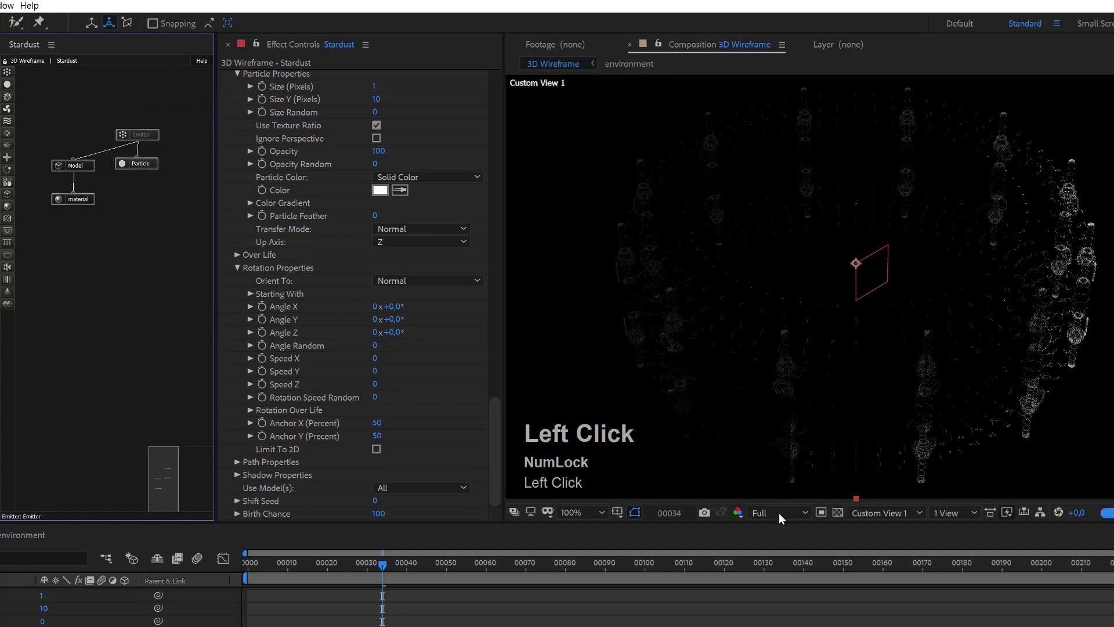
Turn on the transparency grid and add a new unconnected Model node below the Particle node, using a Cylinder primitive as its source.
left_click(837, 513)
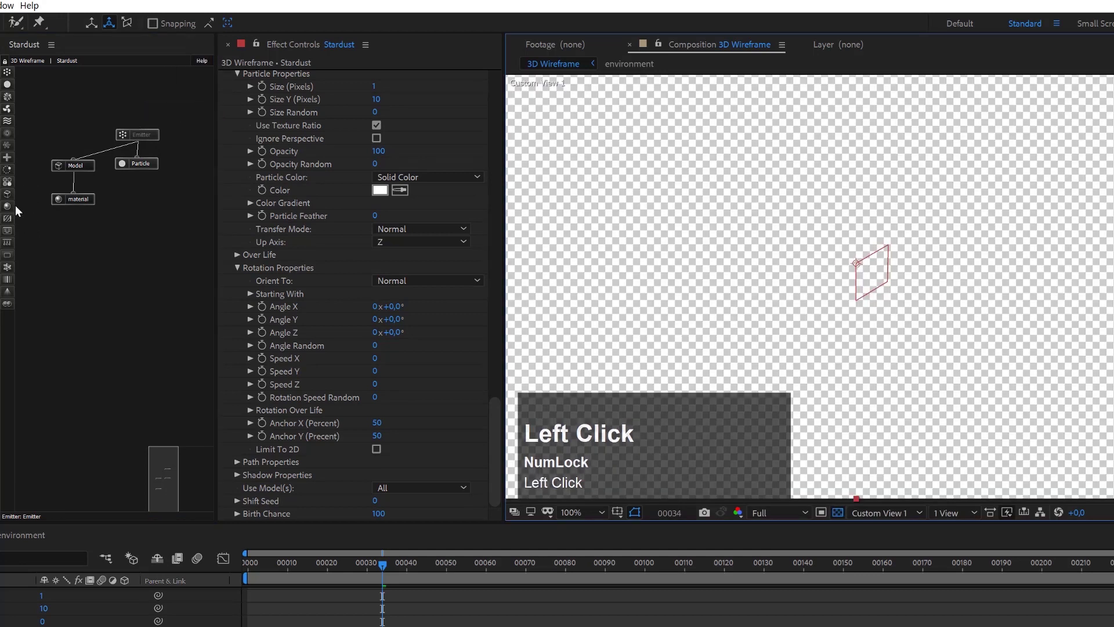
left_click_drag(8, 194, 145, 213)
scroll(333, 400, "down", 6)
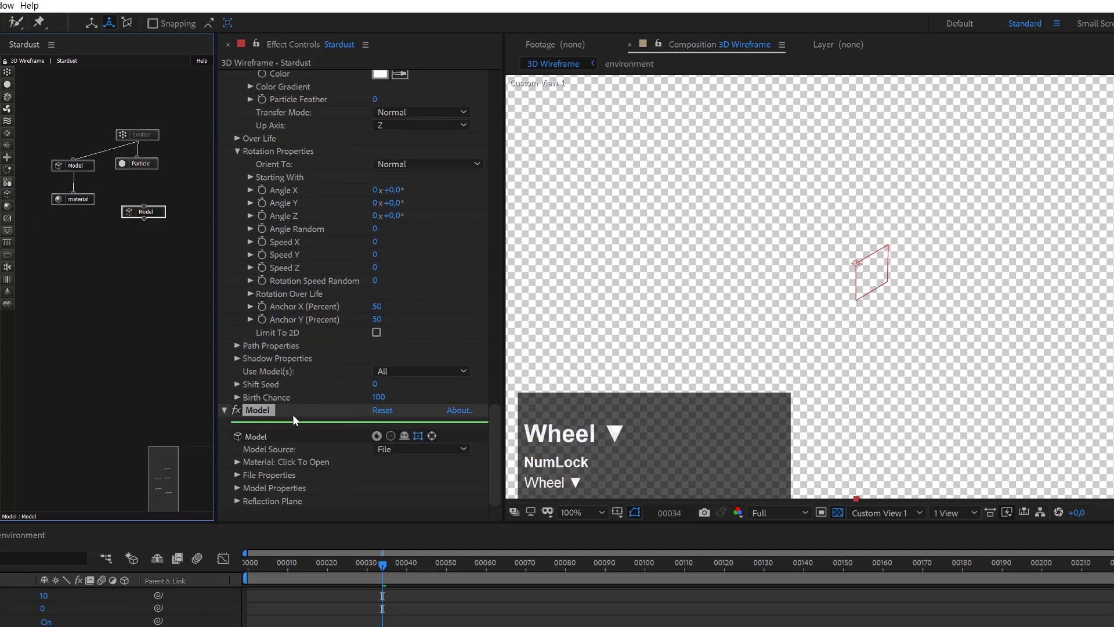
left_click(420, 450)
left_click(427, 476)
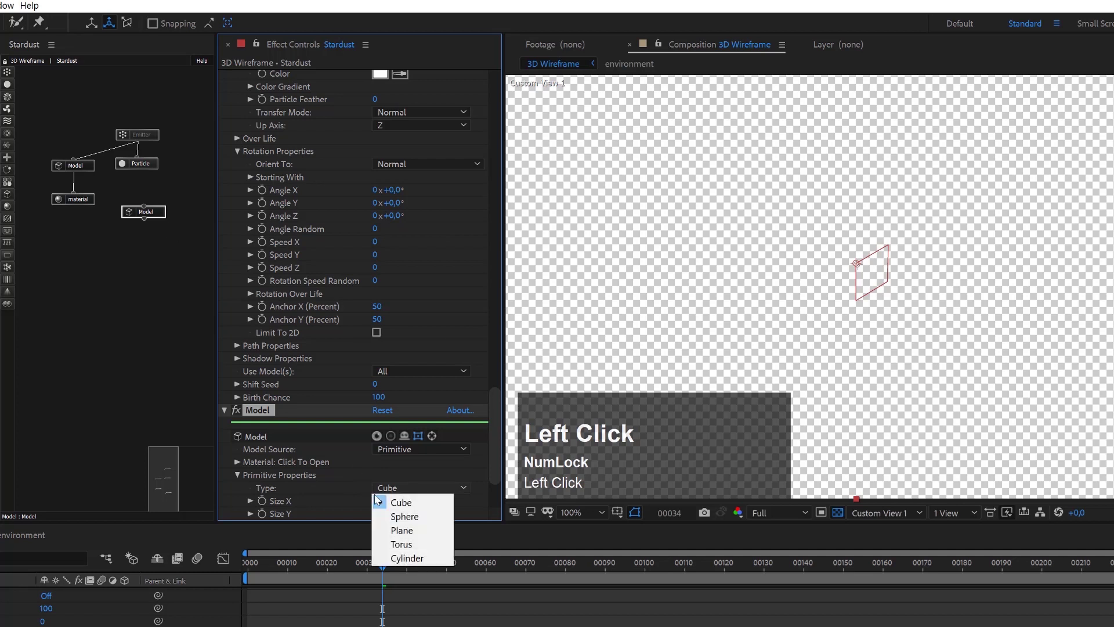
left_click(420, 557)
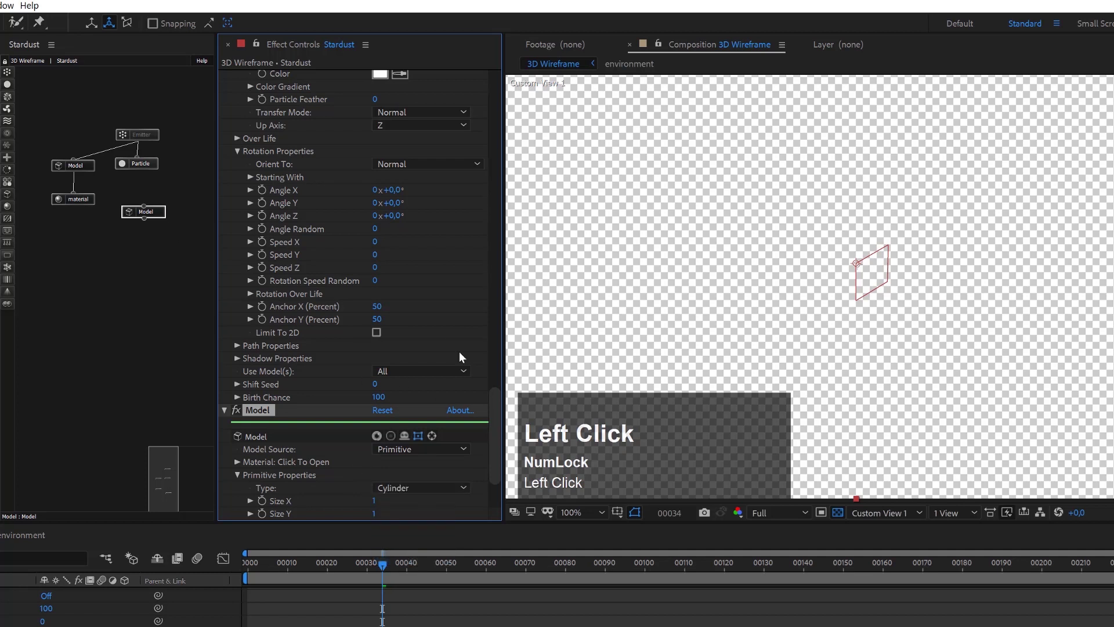
Set the cylinder primitive's Size X and Size Y to 50.
left_click_drag(493, 460, 500, 497)
left_click(375, 399)
type("50")
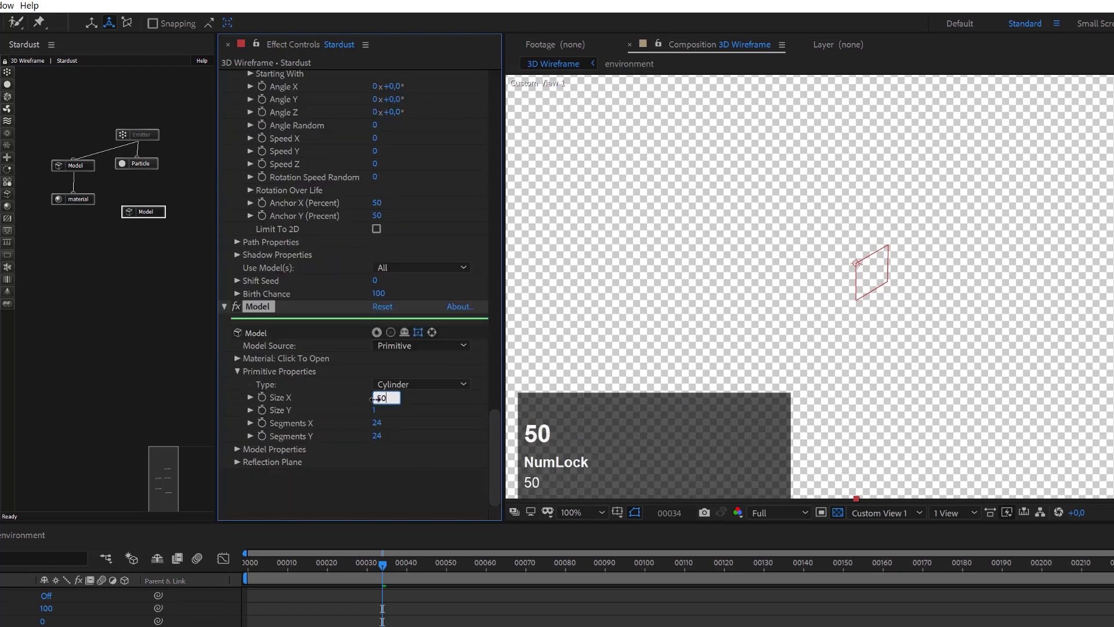
key("Tab")
type("50")
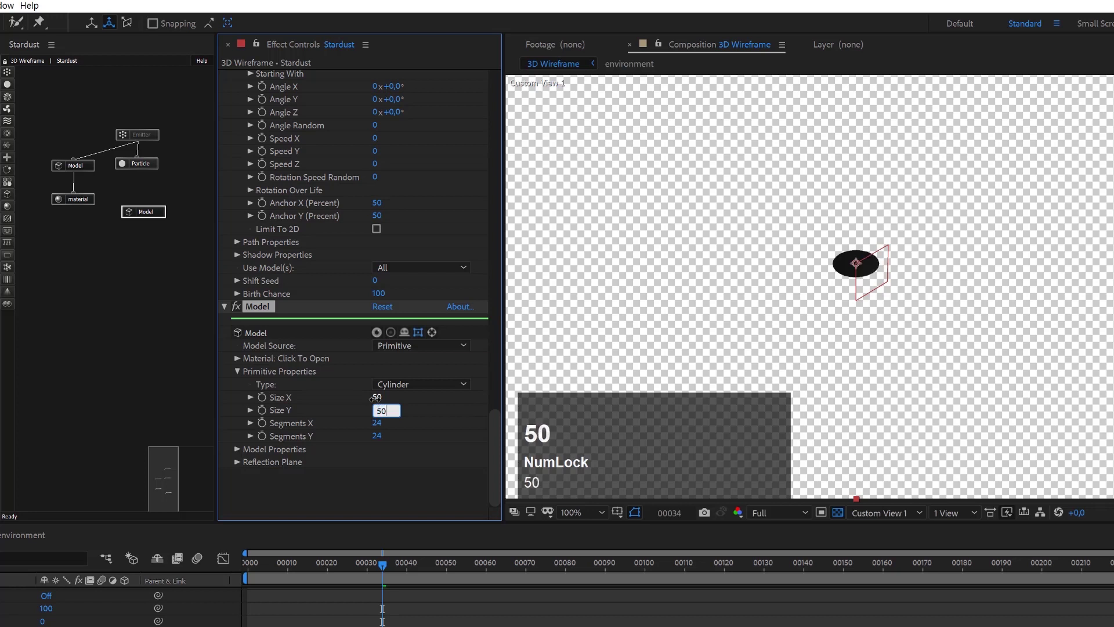
key("Return")
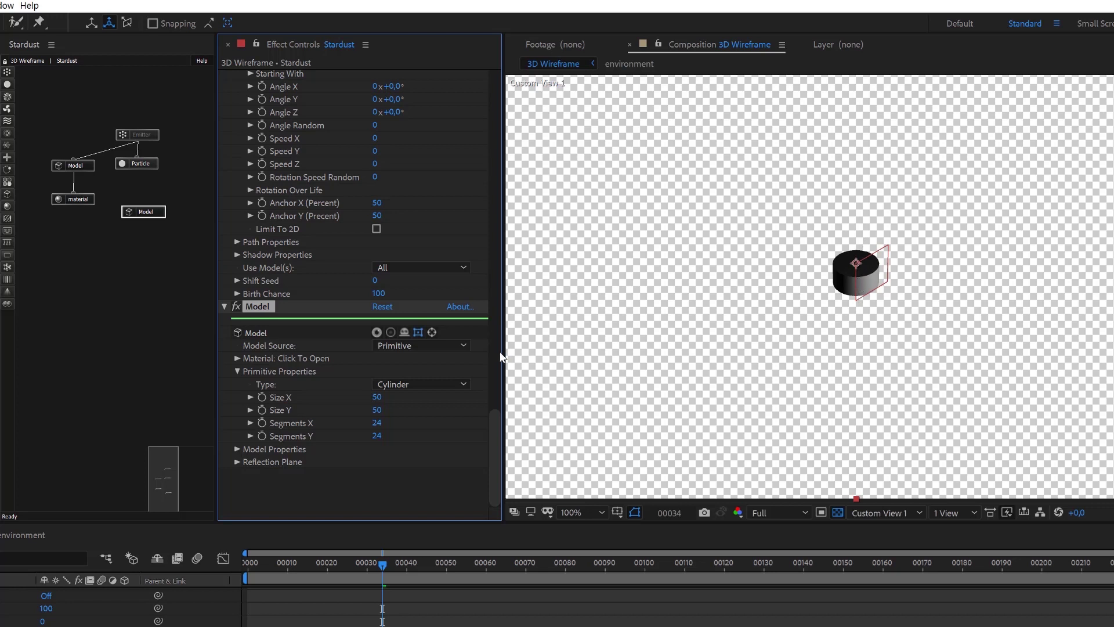
Set the cylinder's Size Y to 100 and inspect the cylinder up close.
left_click(379, 411)
type("100")
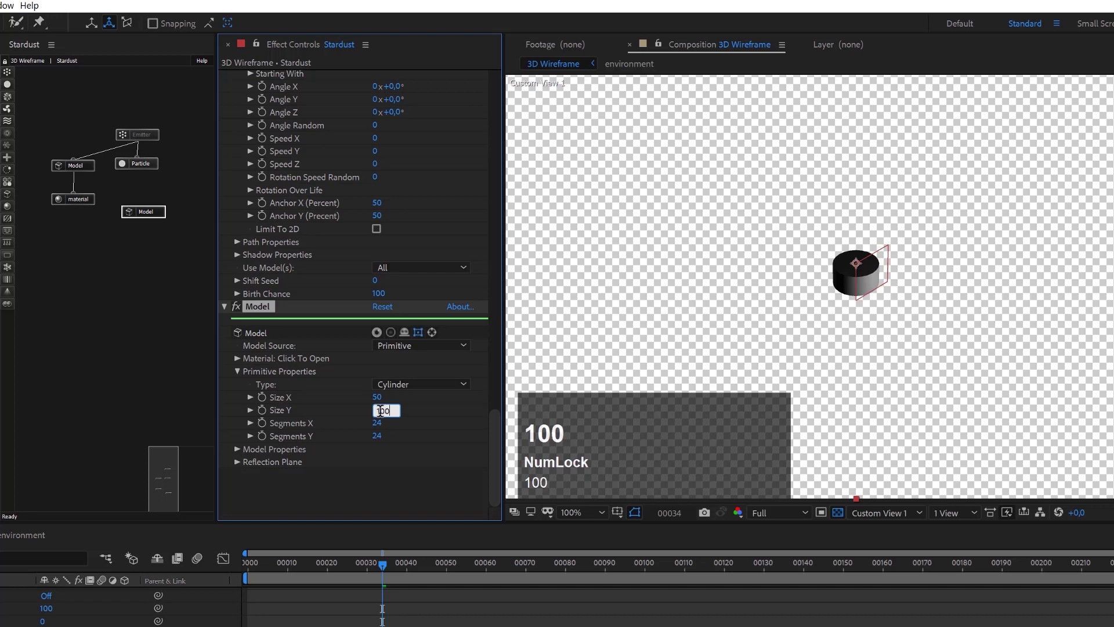
key("Return")
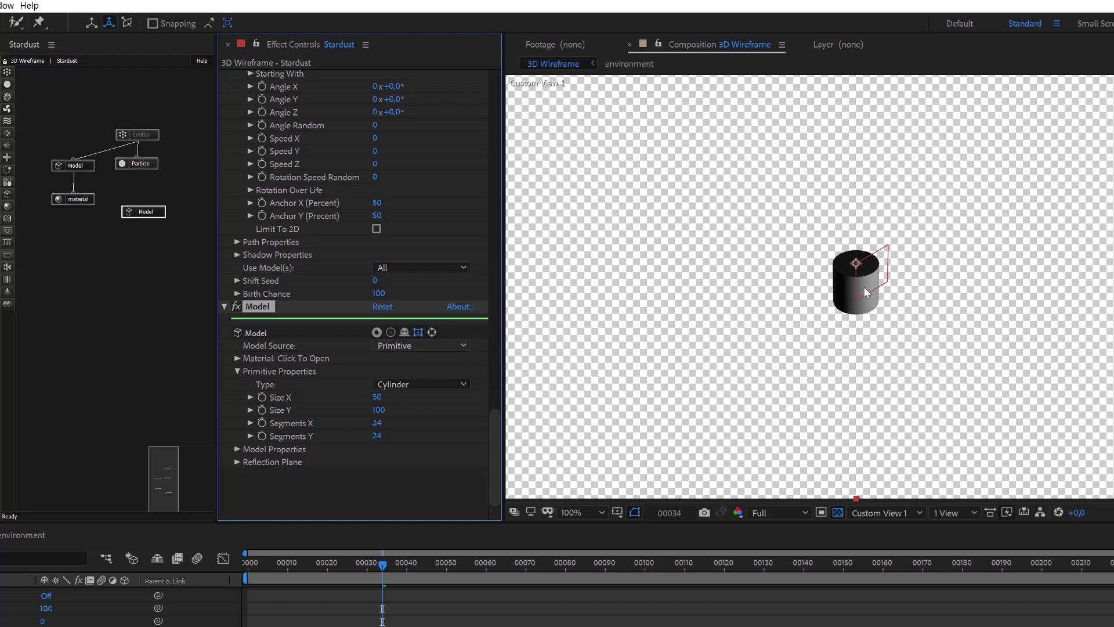
scroll(145, 603, "up", 4)
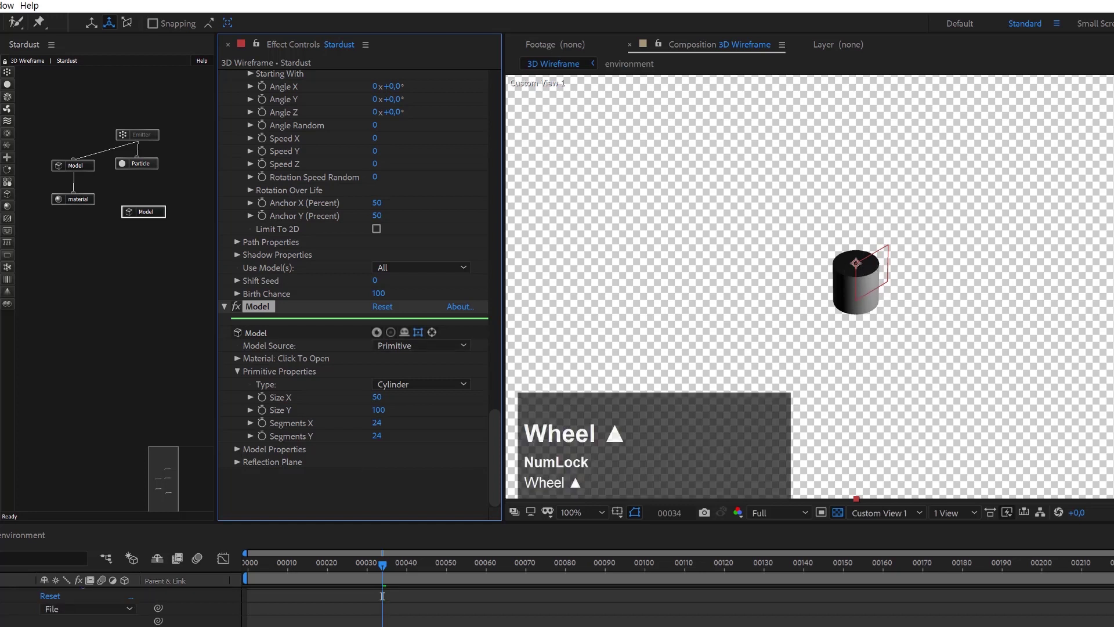
left_click(830, 274)
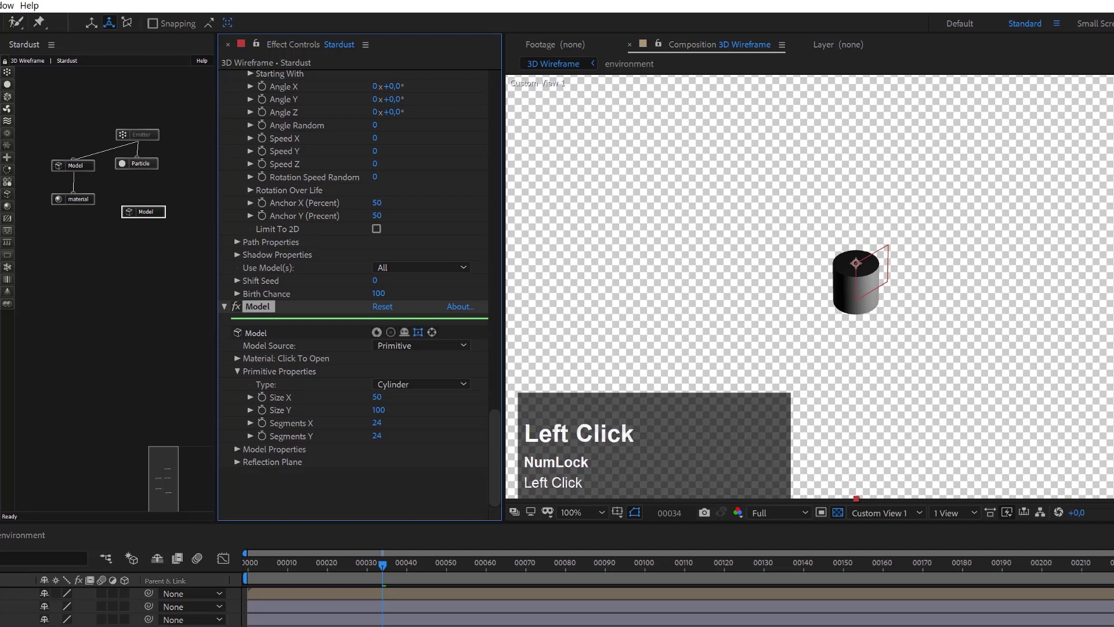
scroll(886, 293, "up", 2)
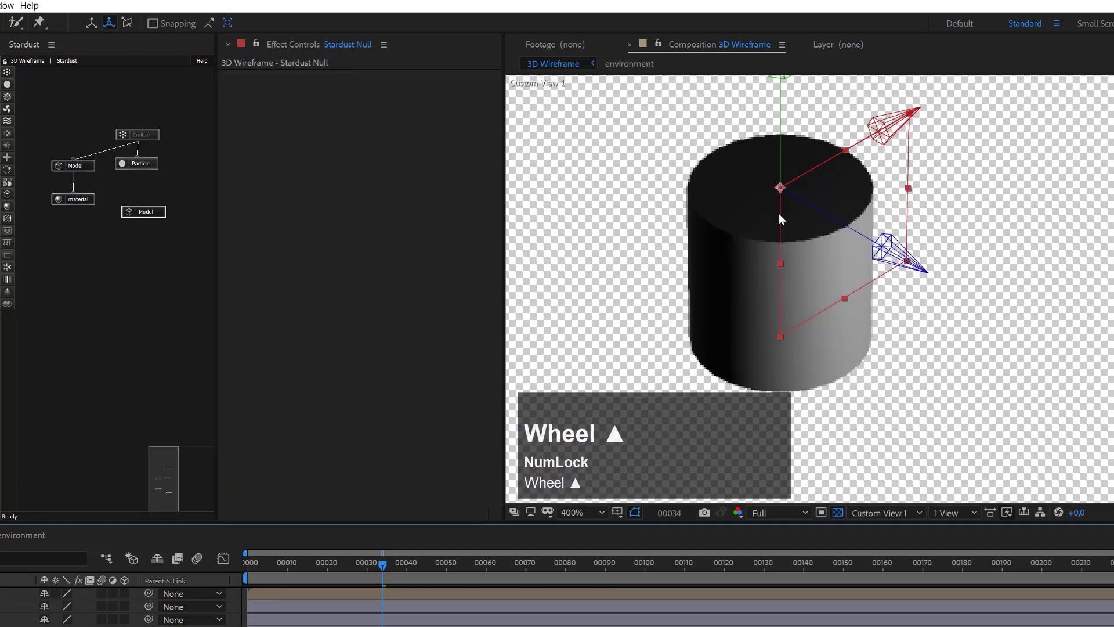
scroll(788, 241, "up", 1)
scroll(788, 239, "down", 1)
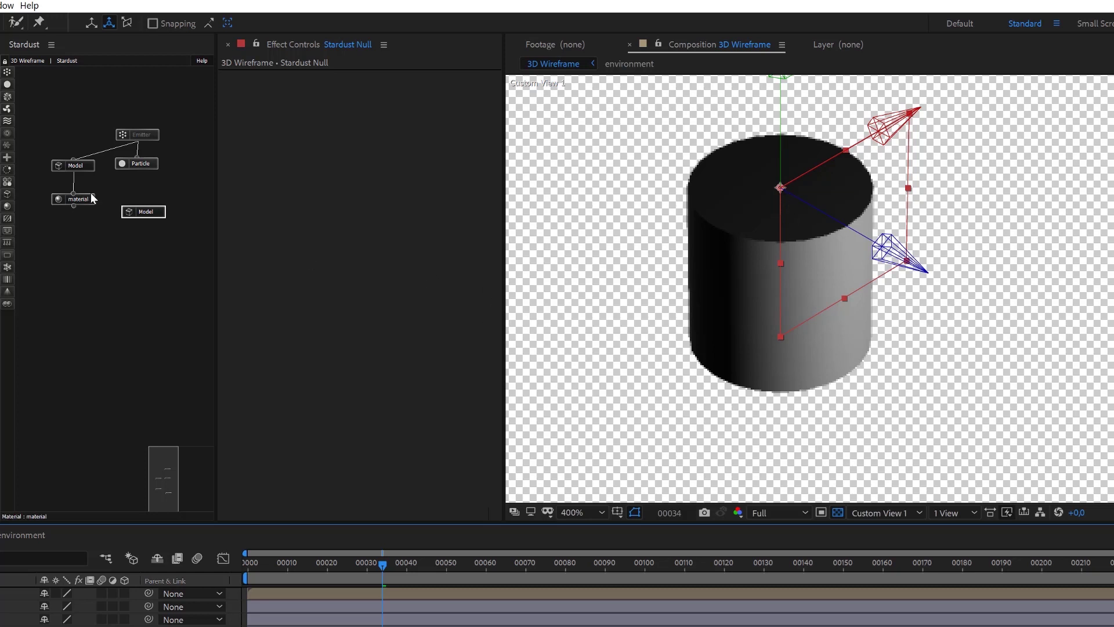
Reselect the cylinder Model node and set its Segments X to 5.
left_click(154, 213)
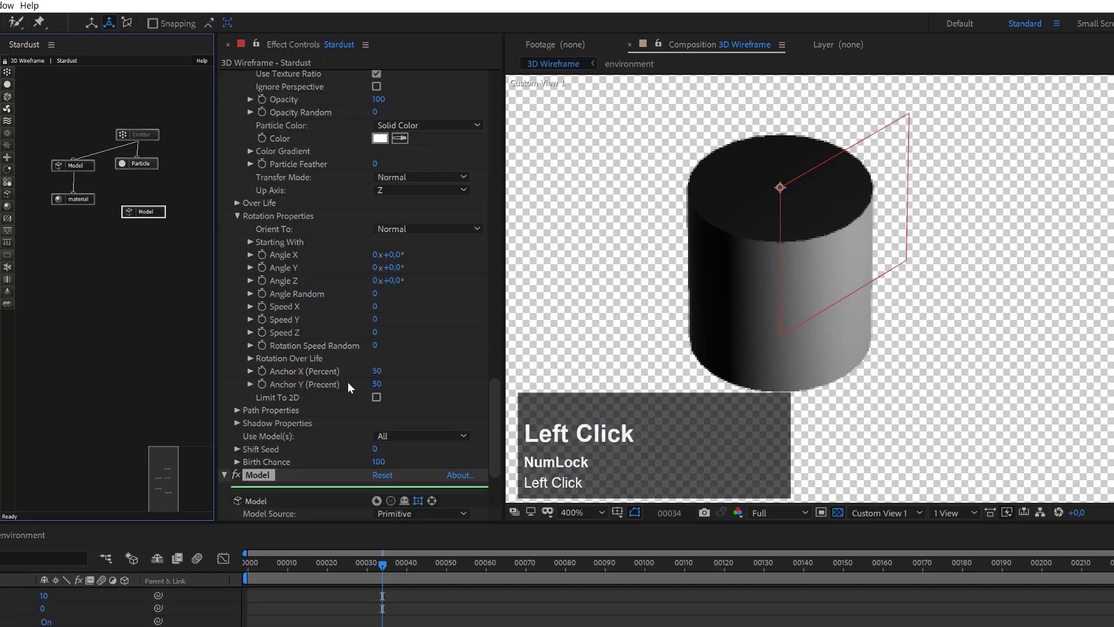
scroll(347, 382, "down", 5)
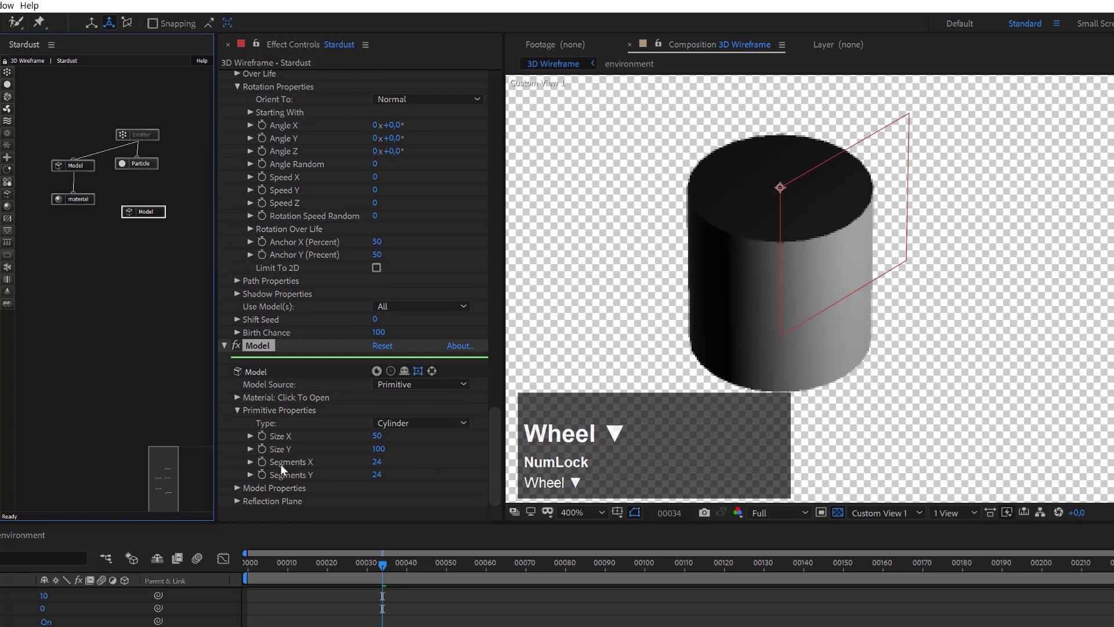
left_click(377, 462)
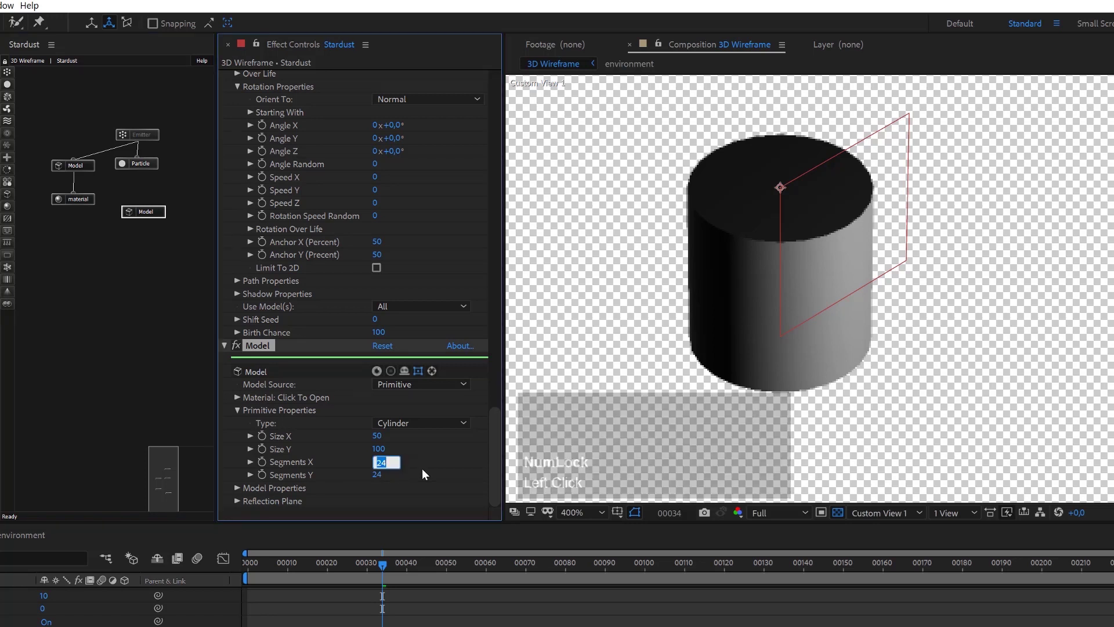
type("5")
key("Return")
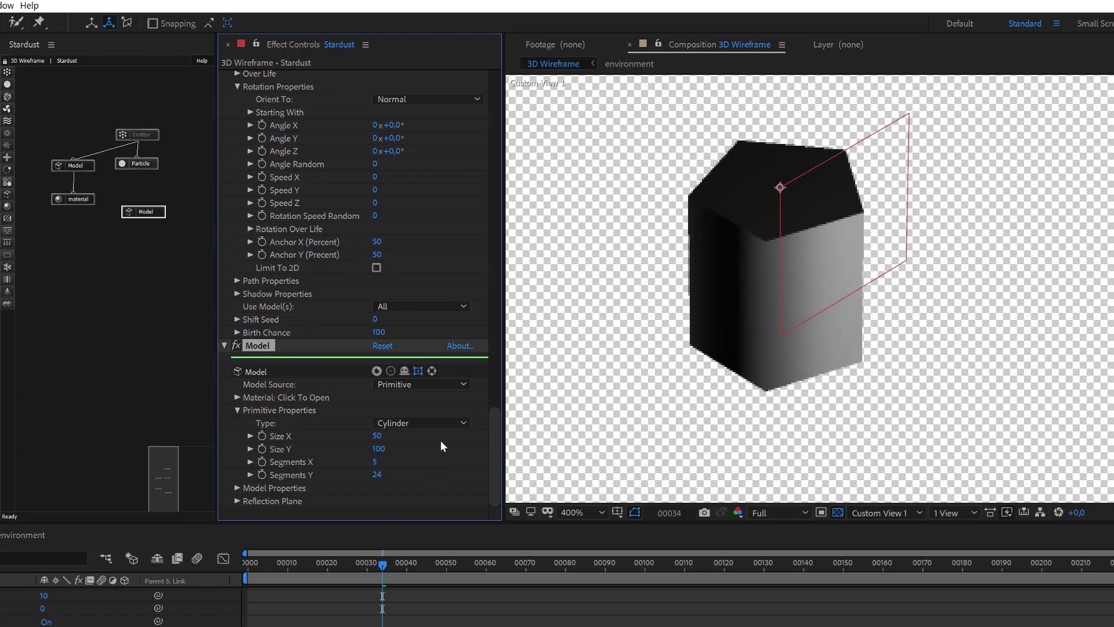
Set the cylinder's Segments X to 12 and Segments Y to 3.
left_click(376, 462)
type("12")
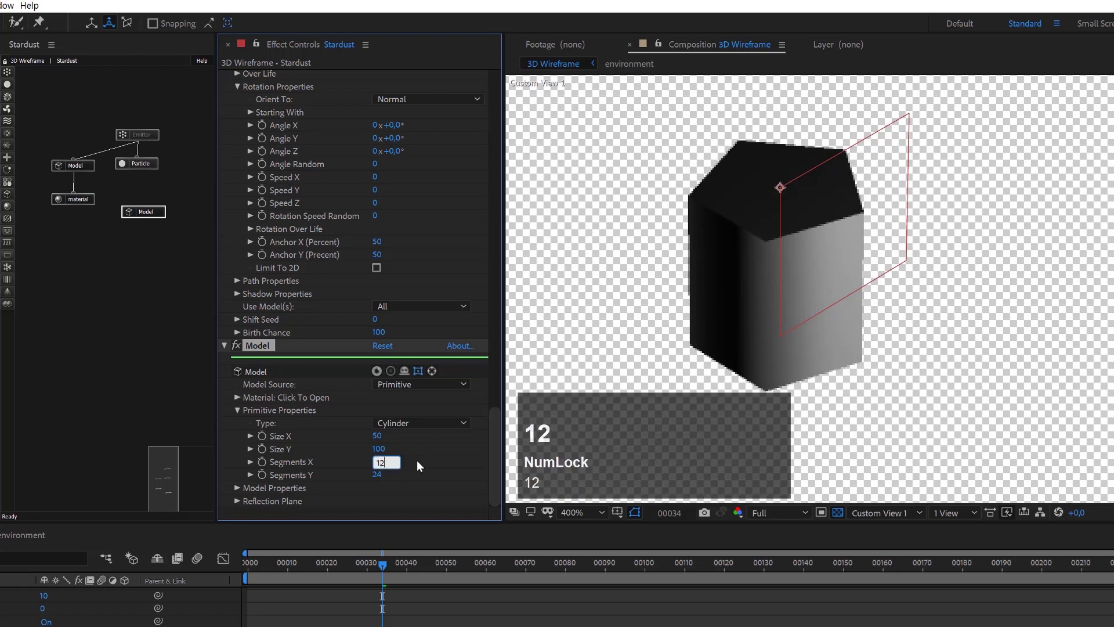
key("Return")
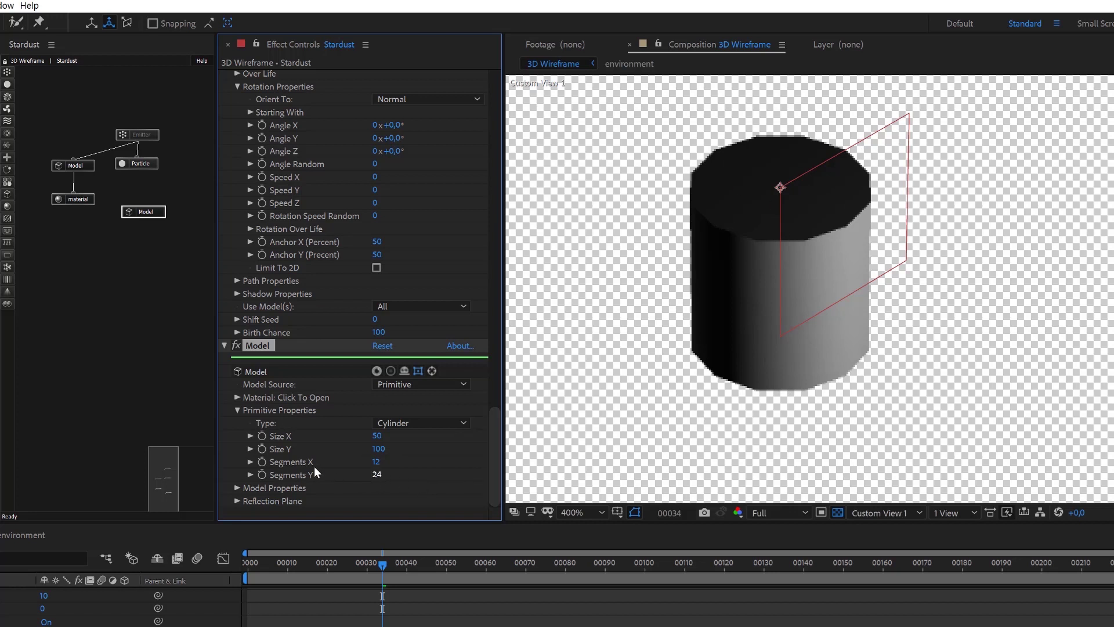
left_click(378, 476)
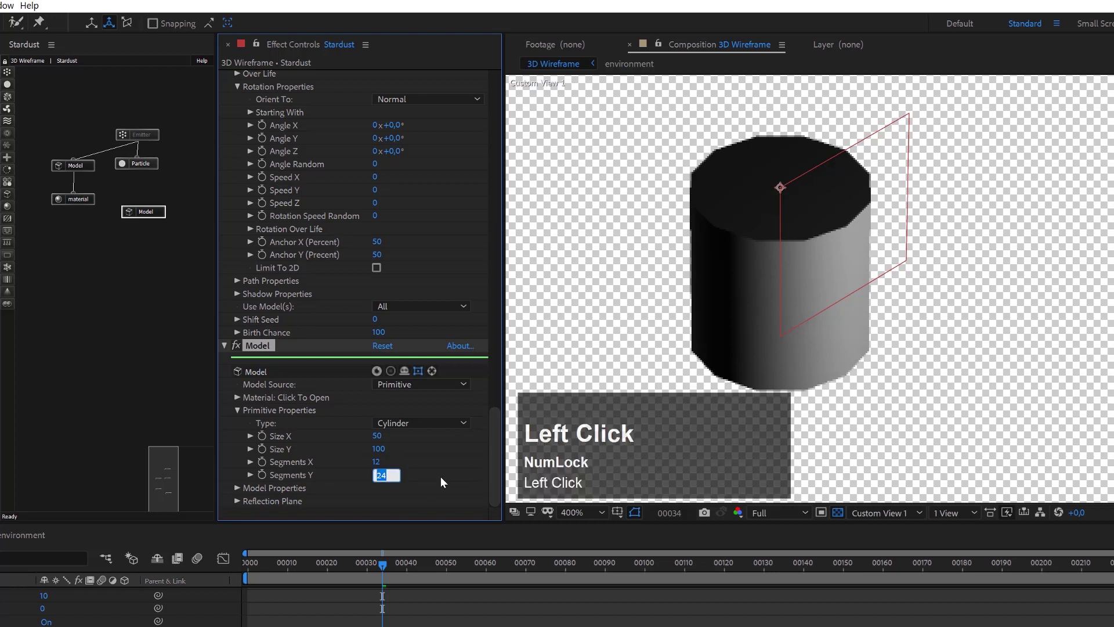
type("3")
key("Return")
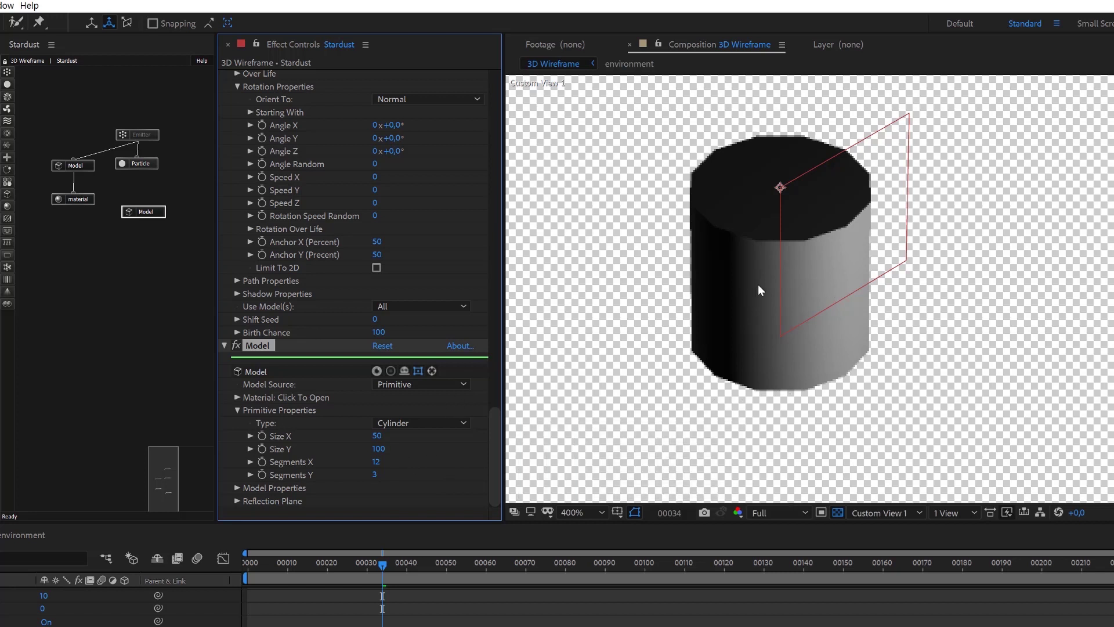
Thin the cylinder into a narrow rod by setting its Size X to 2.
left_click(377, 435)
type("2")
key("Return")
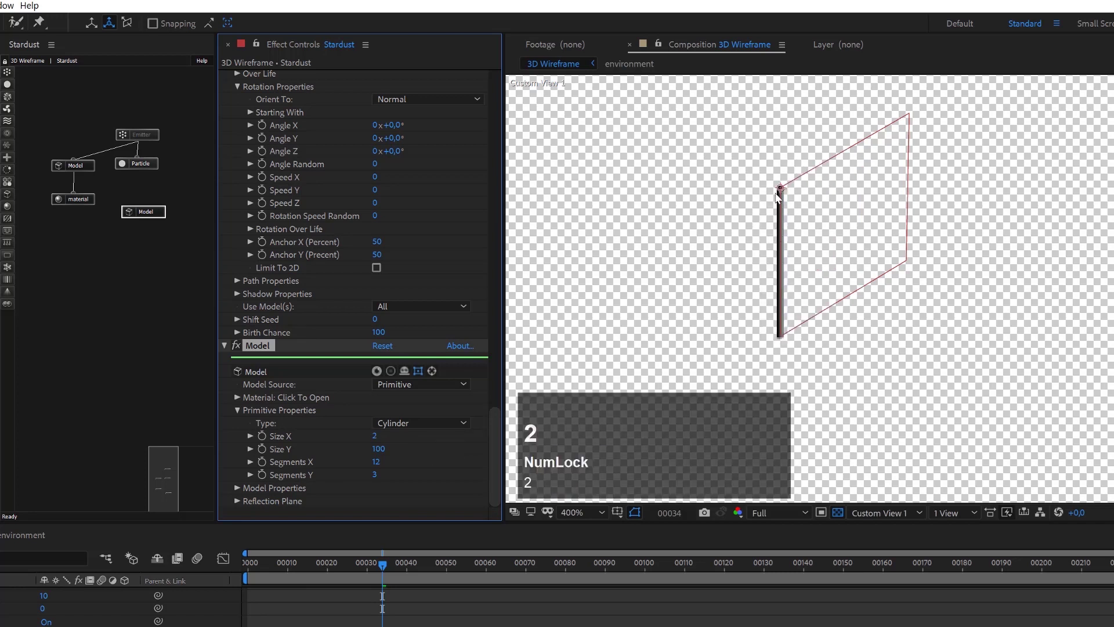
Rotate the cylinder model by setting its Angle X to 90° and create a null from its Model Properties.
scroll(786, 232, "down", 2)
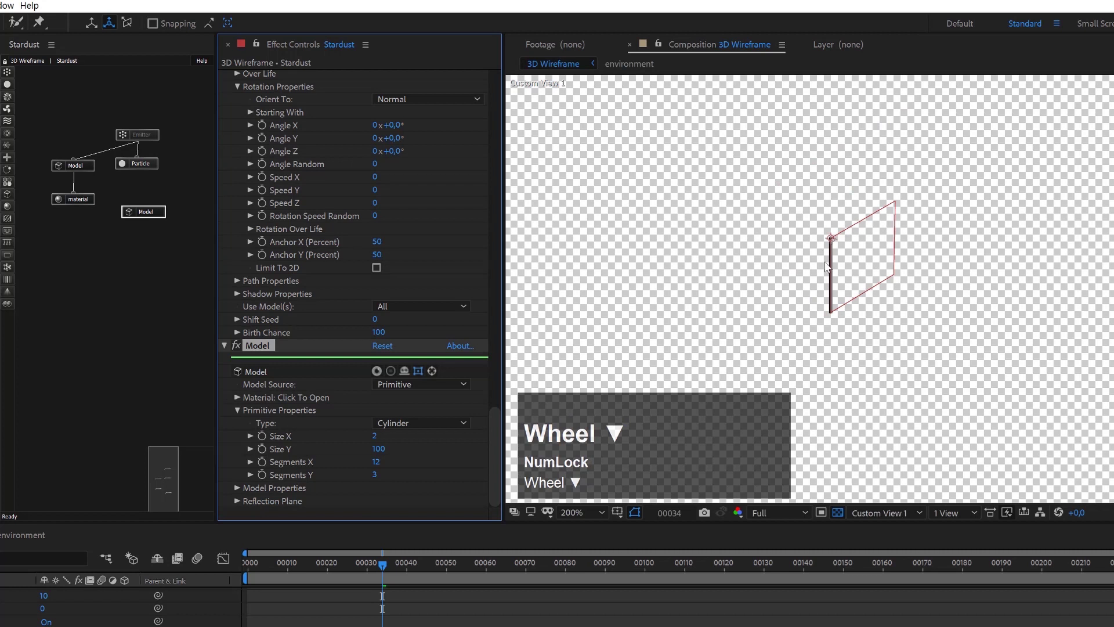
scroll(830, 237, "up", 2)
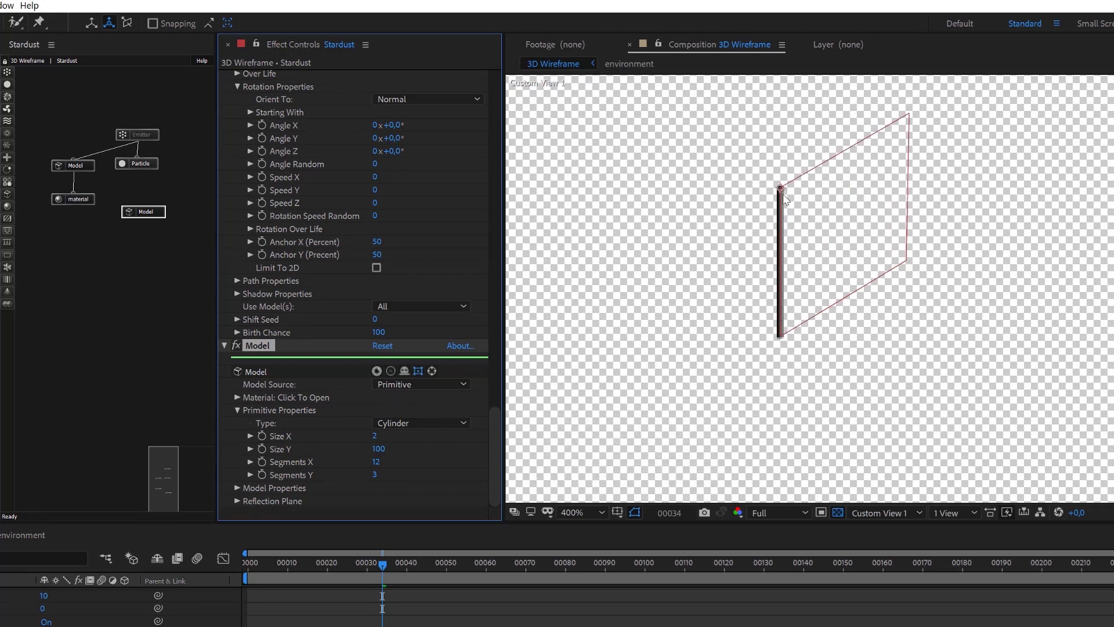
left_click(237, 488)
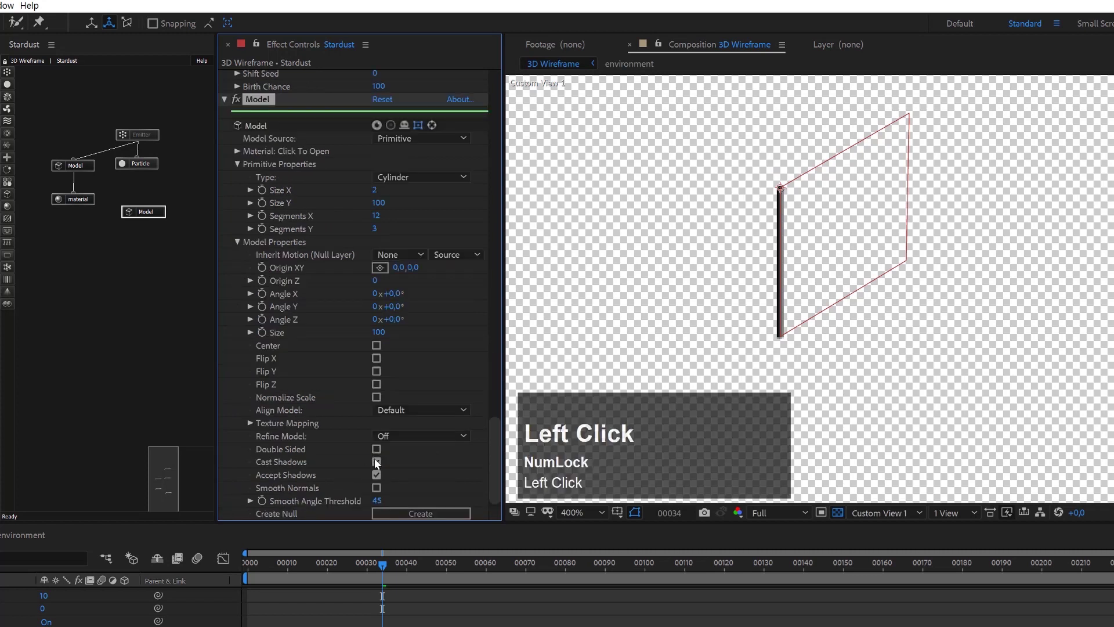
left_click(394, 294)
type("90")
key("Return")
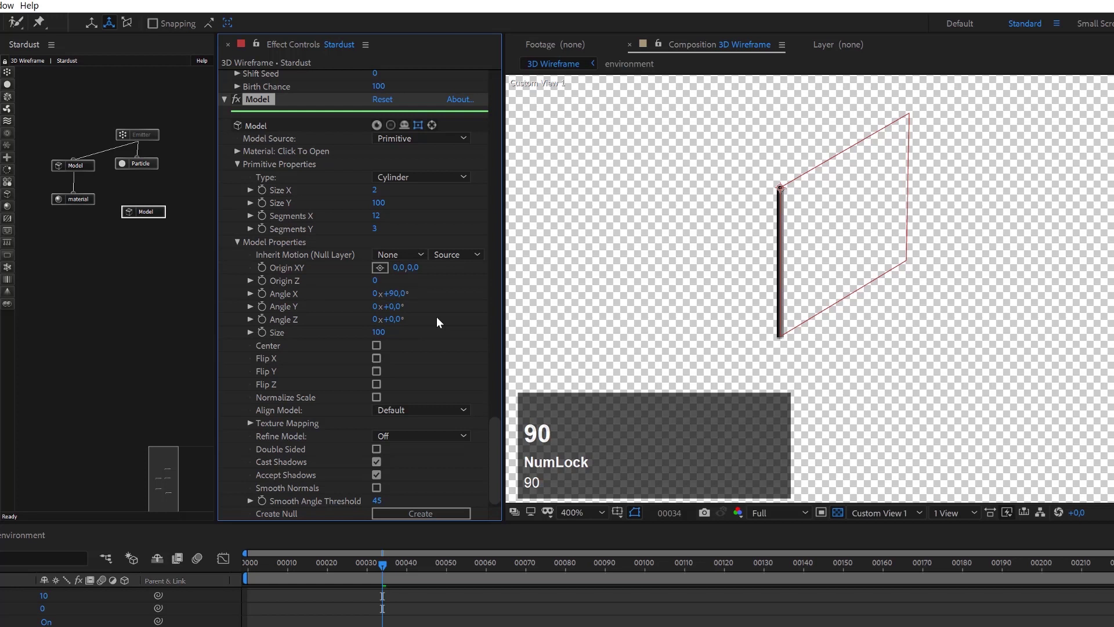
scroll(87, 610, "up", 2)
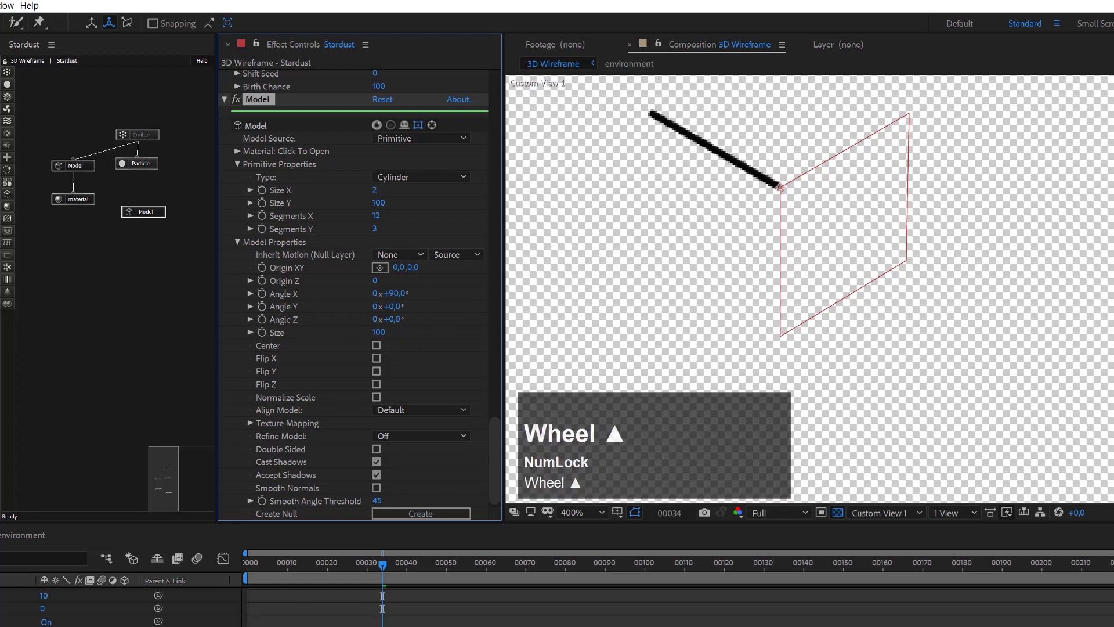
scroll(87, 610, "up", 2)
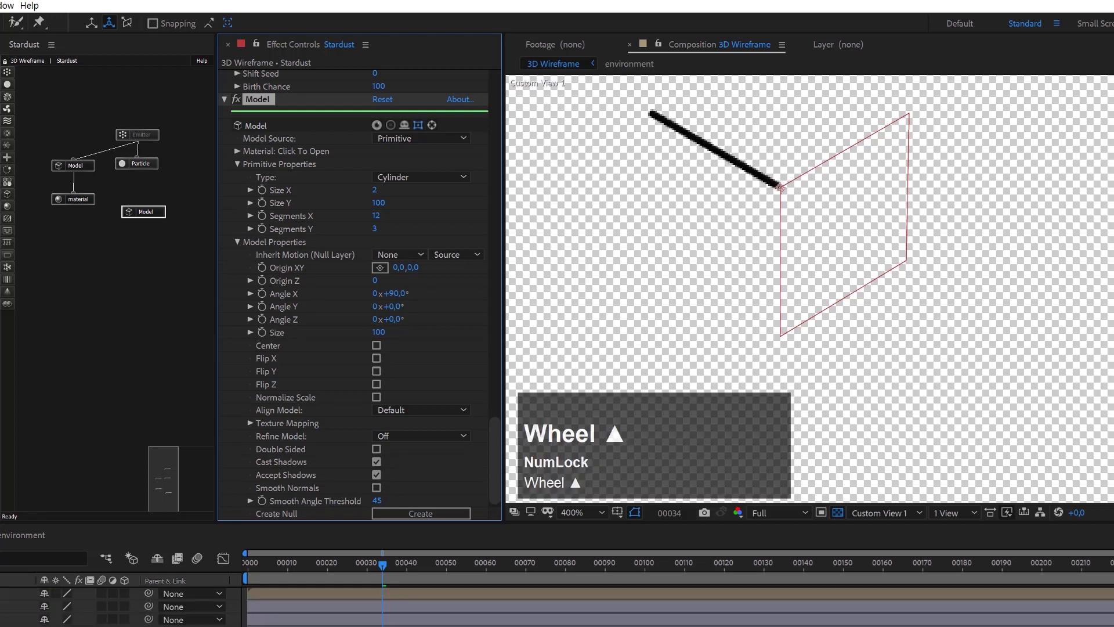
left_click(420, 513)
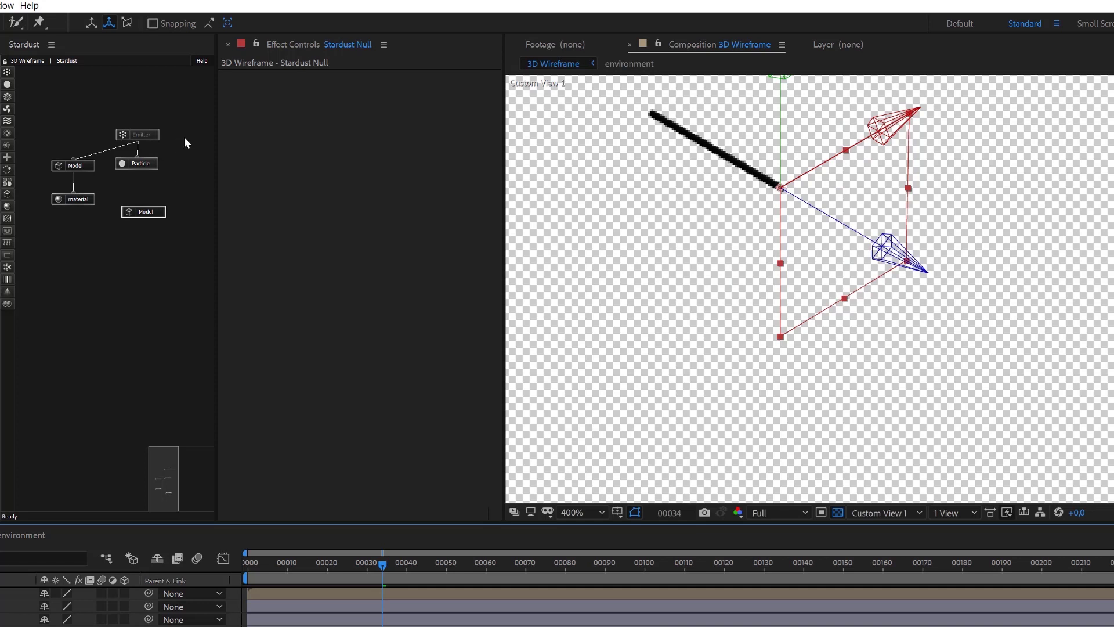
Connect the cylinder Model node to the Particle node, aligned beneath it, and re-enable the Emitter.
left_click(141, 134)
left_click_drag(144, 208, 139, 169)
right_click(146, 137)
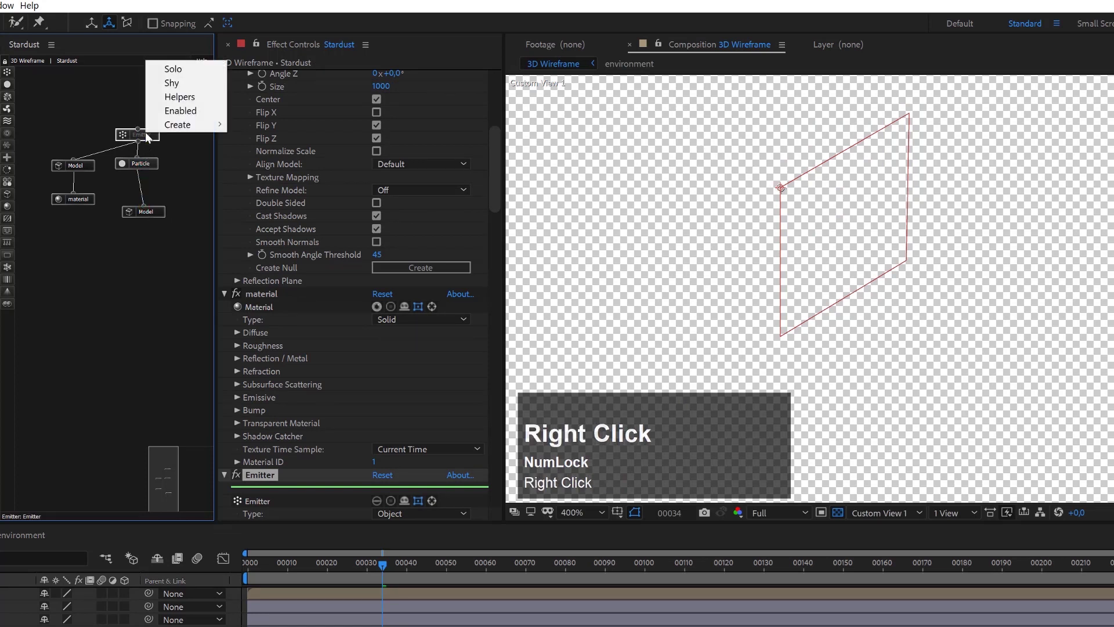
left_click(174, 107)
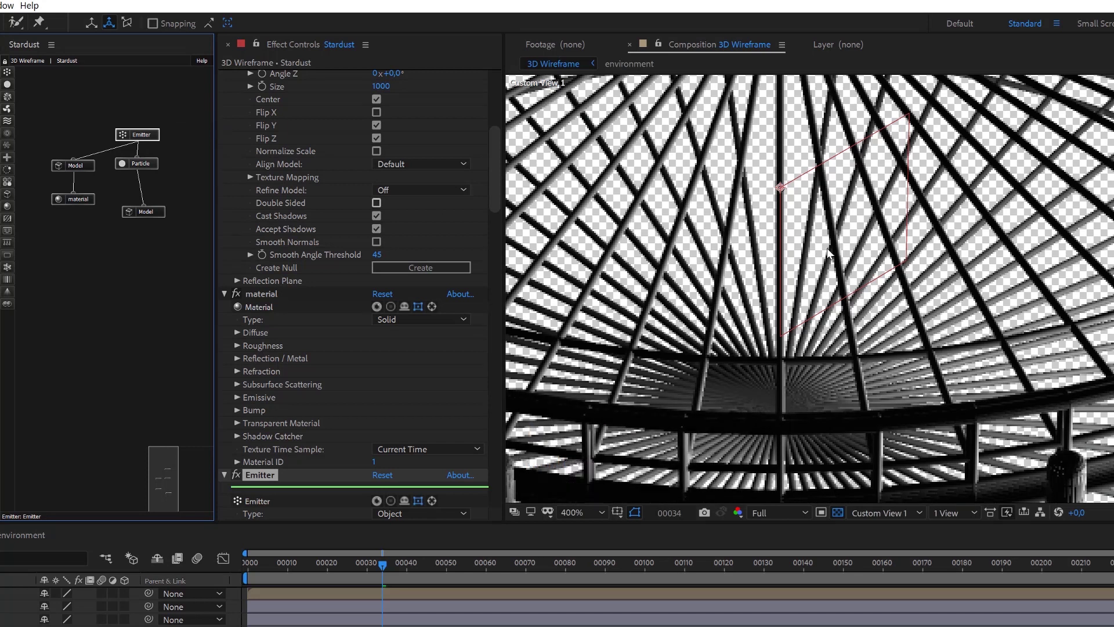
scroll(922, 248, "down", 4)
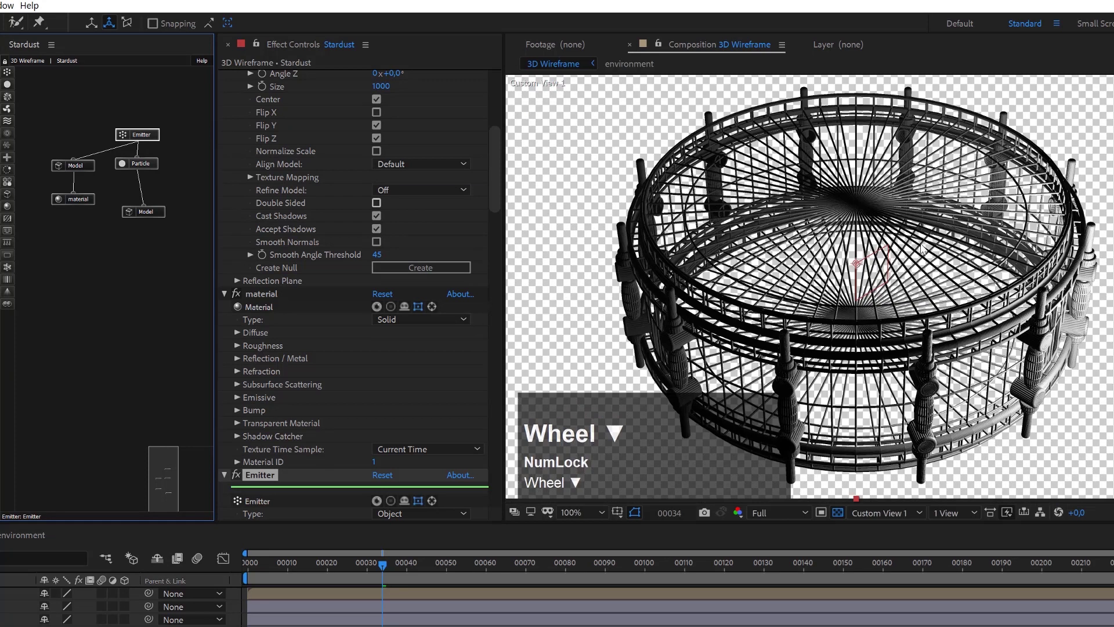
scroll(921, 248, "up", 2)
scroll(925, 248, "down", 2)
scroll(929, 250, "up", 2)
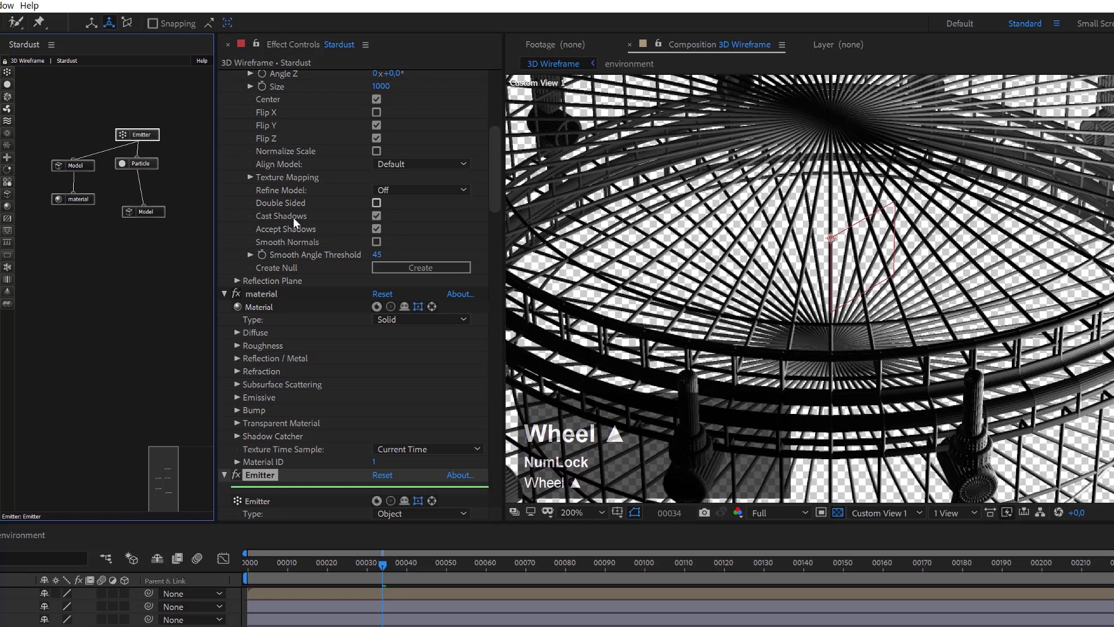
left_click_drag(148, 210, 142, 197)
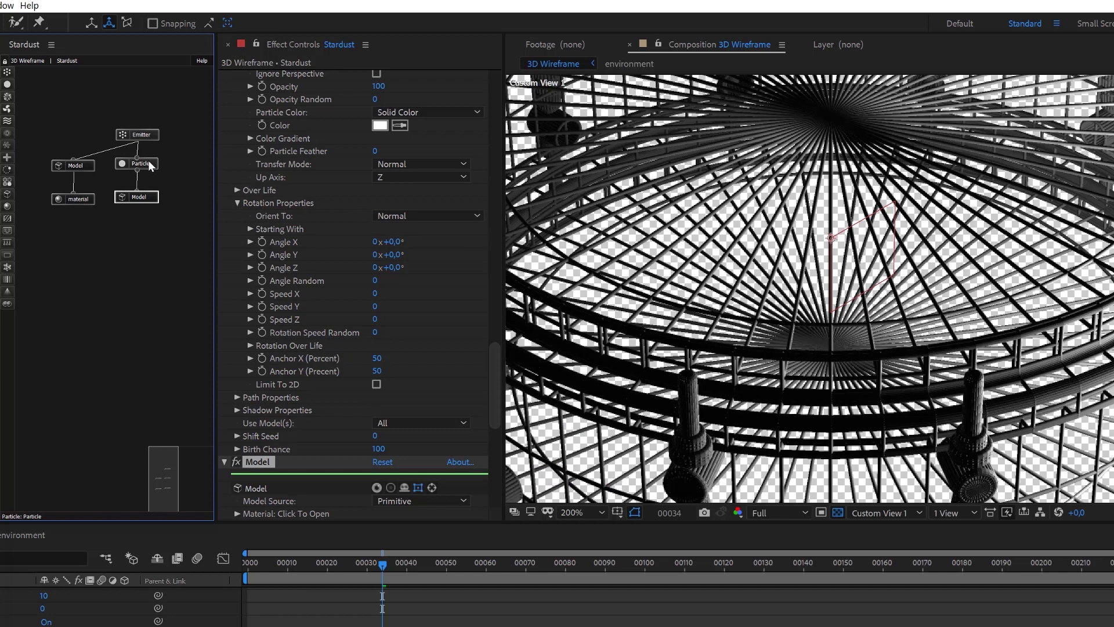
Turn off Edges - Inherit Size in the Emitter's Object Properties to compare the result, and turn it back on.
left_click(153, 136)
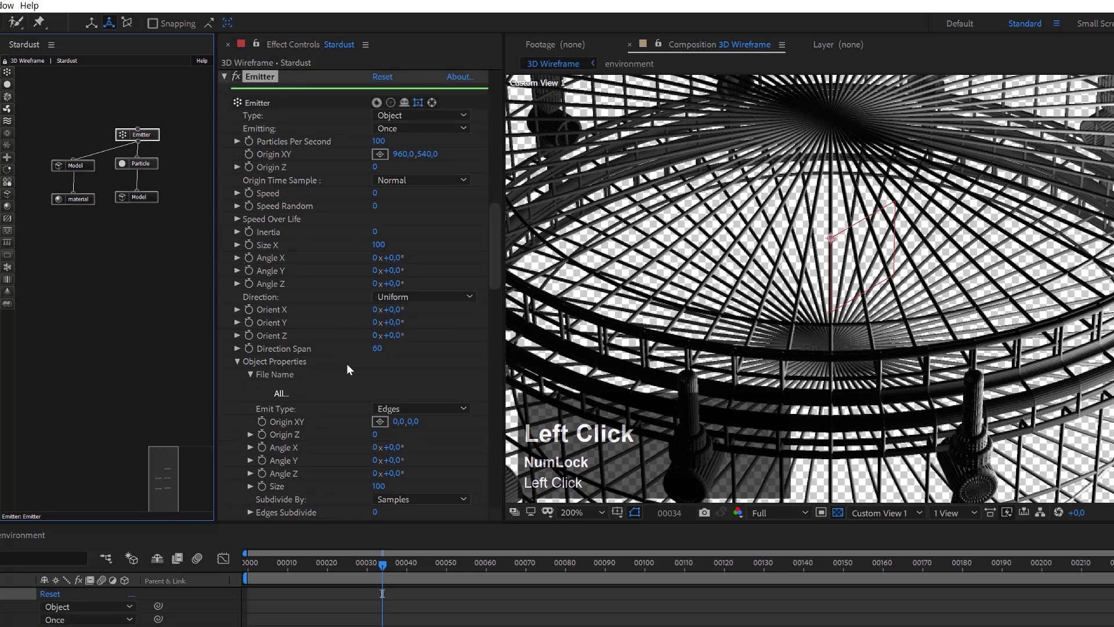
scroll(347, 363, "down", 2)
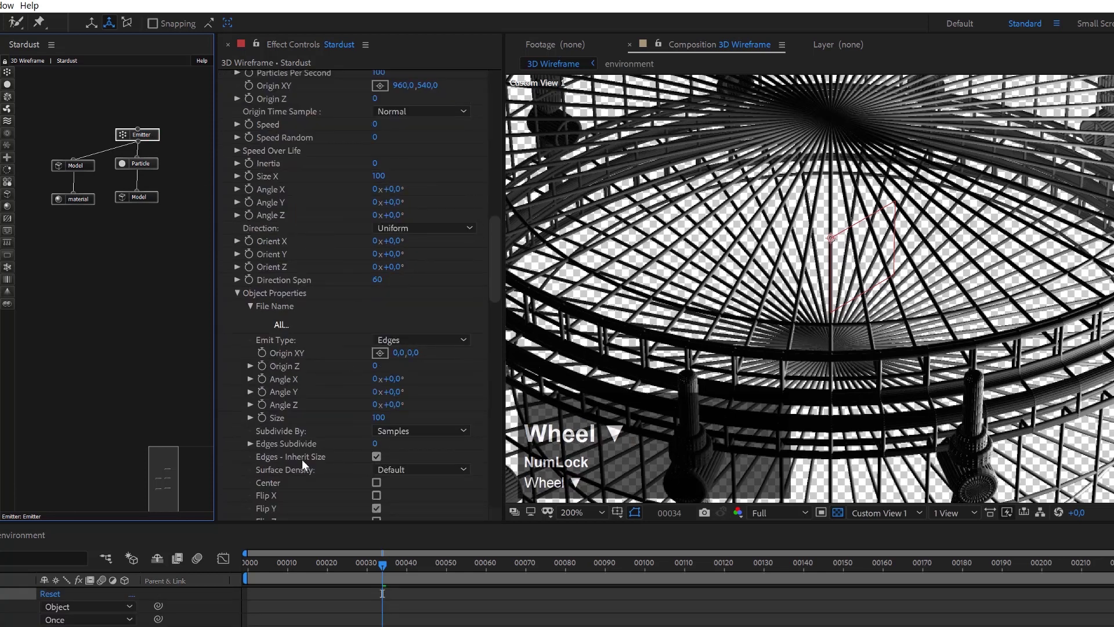
left_click(378, 455)
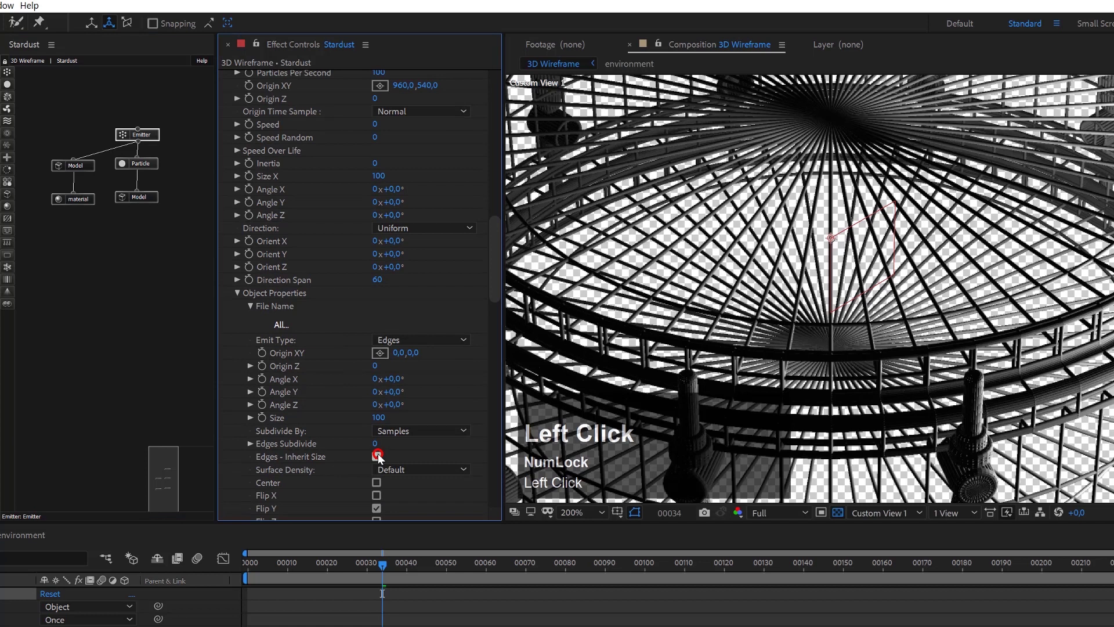
scroll(883, 244, "down", 4)
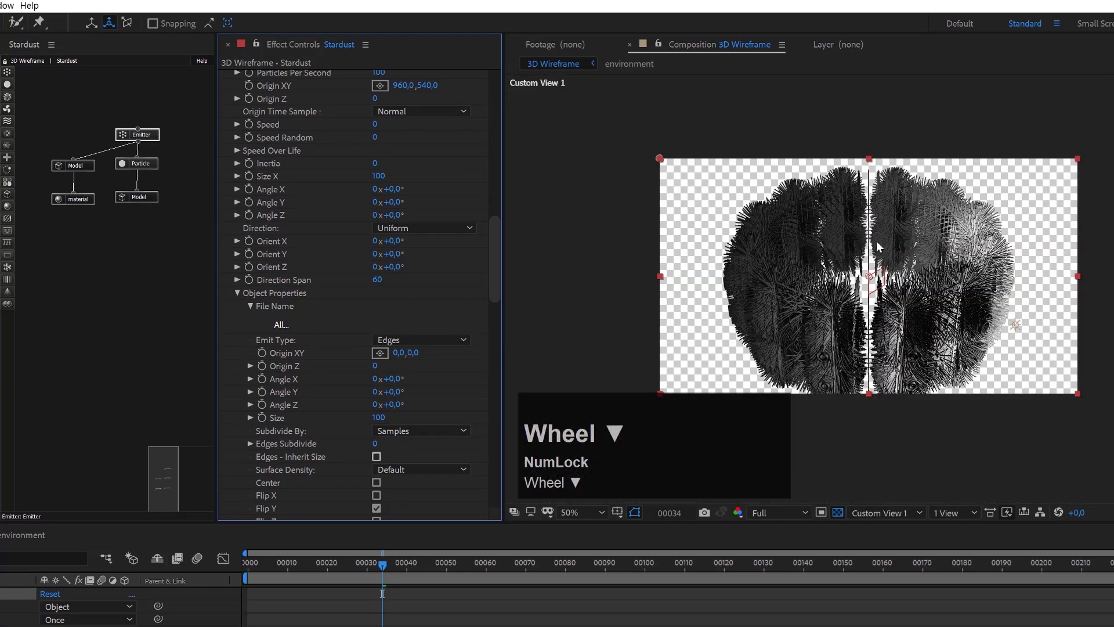
scroll(885, 243, "up", 3)
scroll(885, 245, "up", 2)
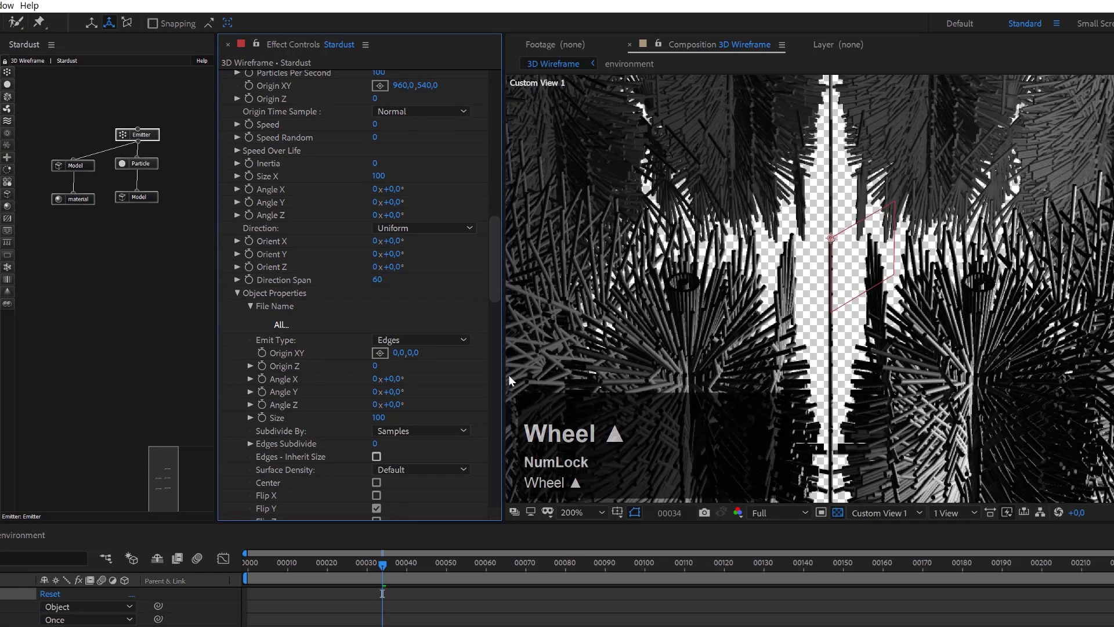
left_click(377, 457)
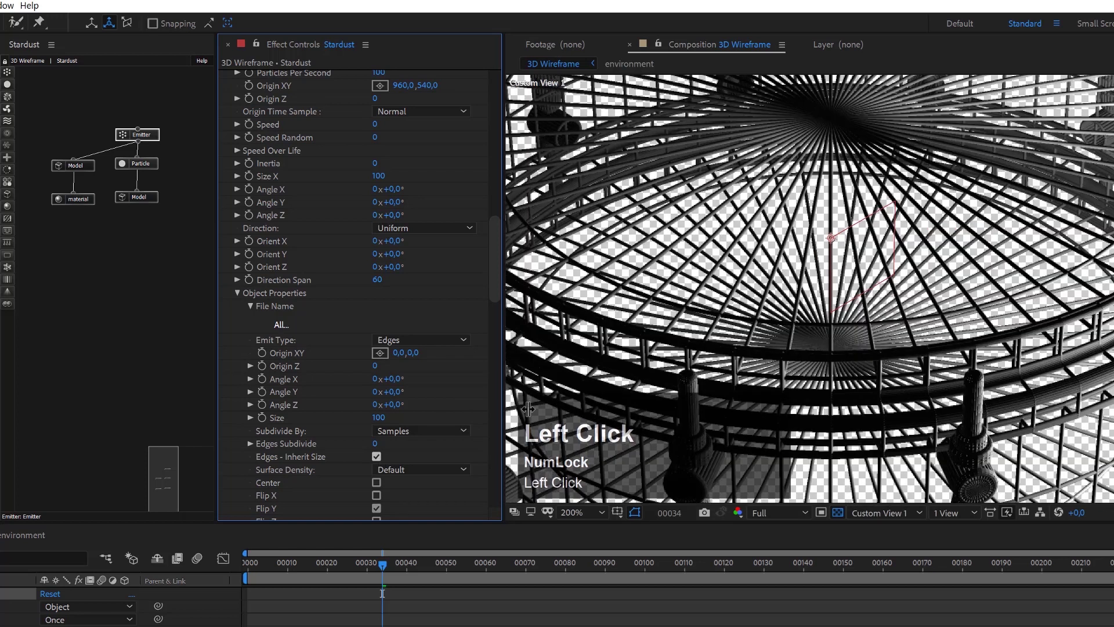
Set Align Model to Front in the cylinder Model node's Model Properties.
left_click(136, 197)
scroll(377, 402, "down", 10)
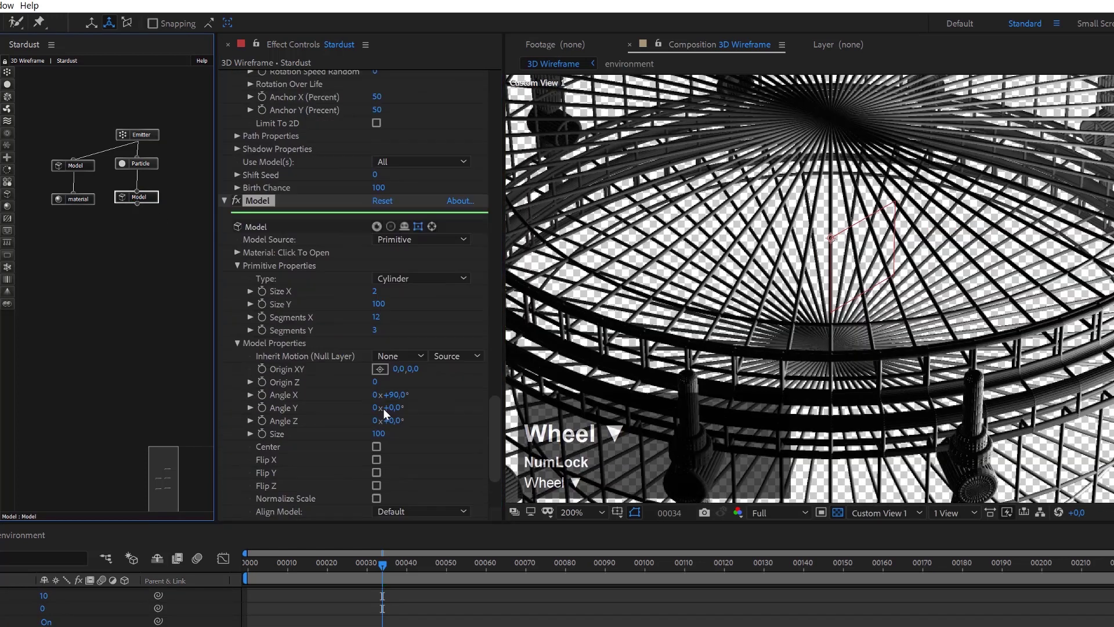
scroll(401, 400, "down", 5)
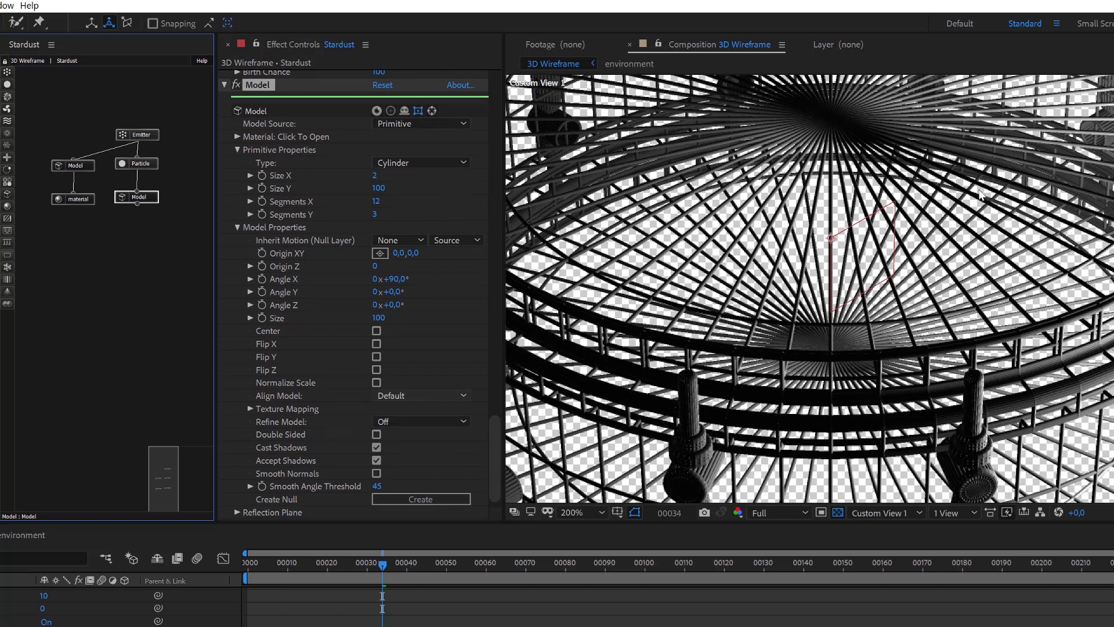
left_click(418, 396)
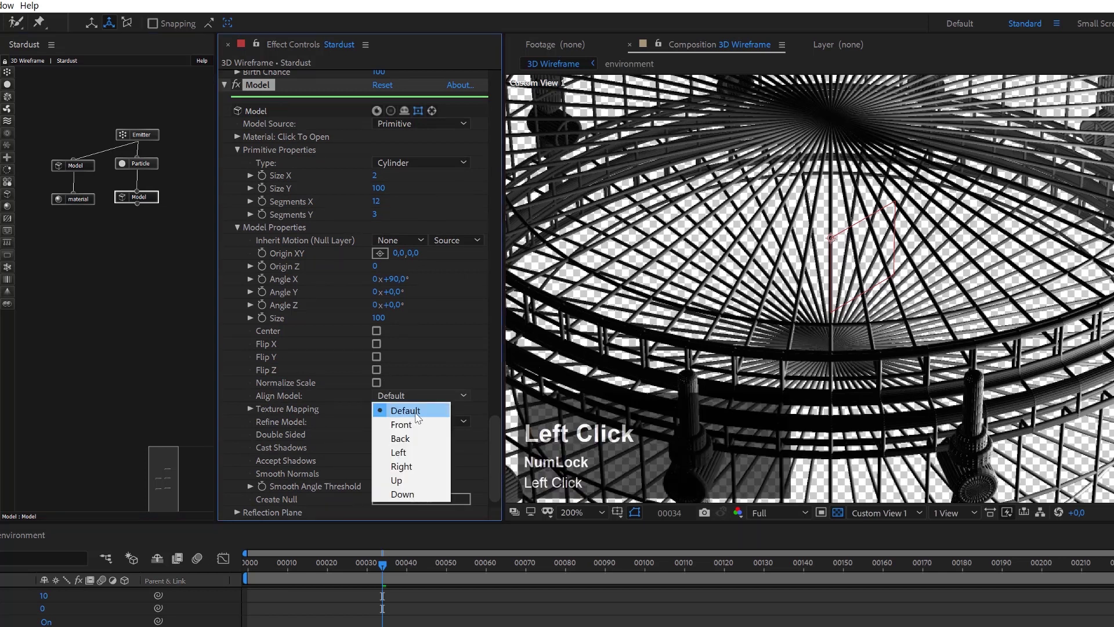
left_click(413, 426)
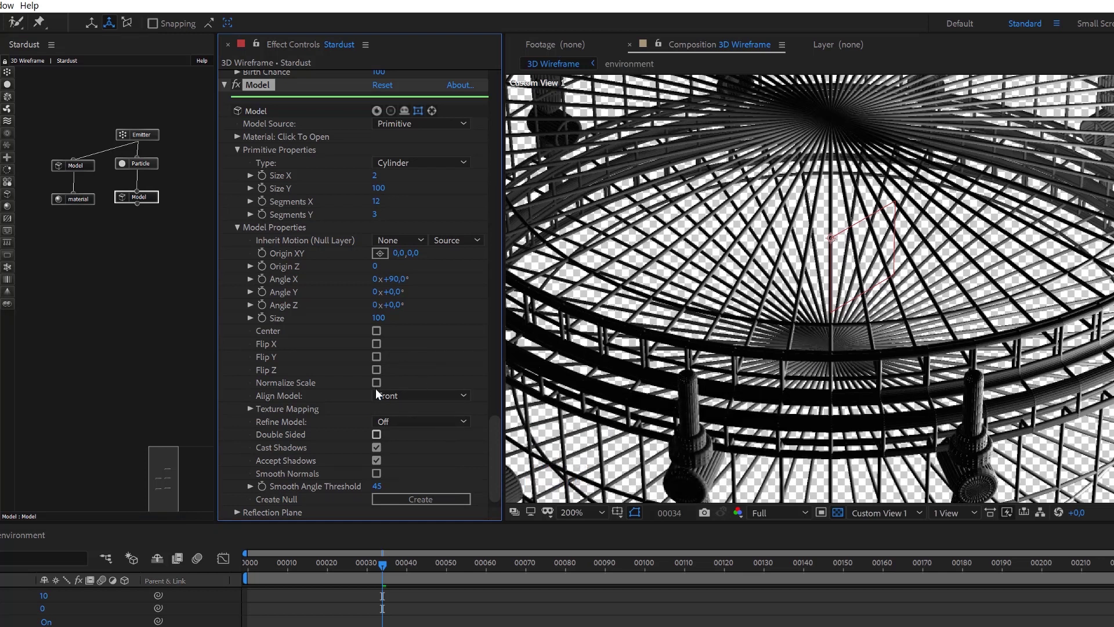
Try the Back alignment for the cylinder model, inspect the drum, and return Align Model to Front.
left_click(398, 395)
left_click(407, 439)
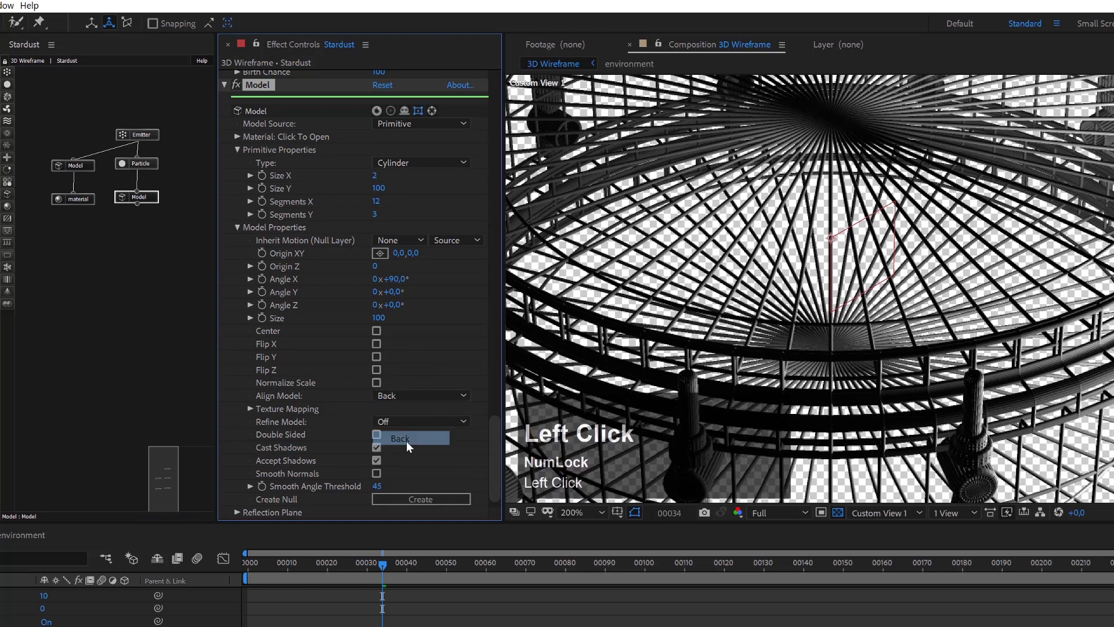
scroll(779, 314, "down", 3)
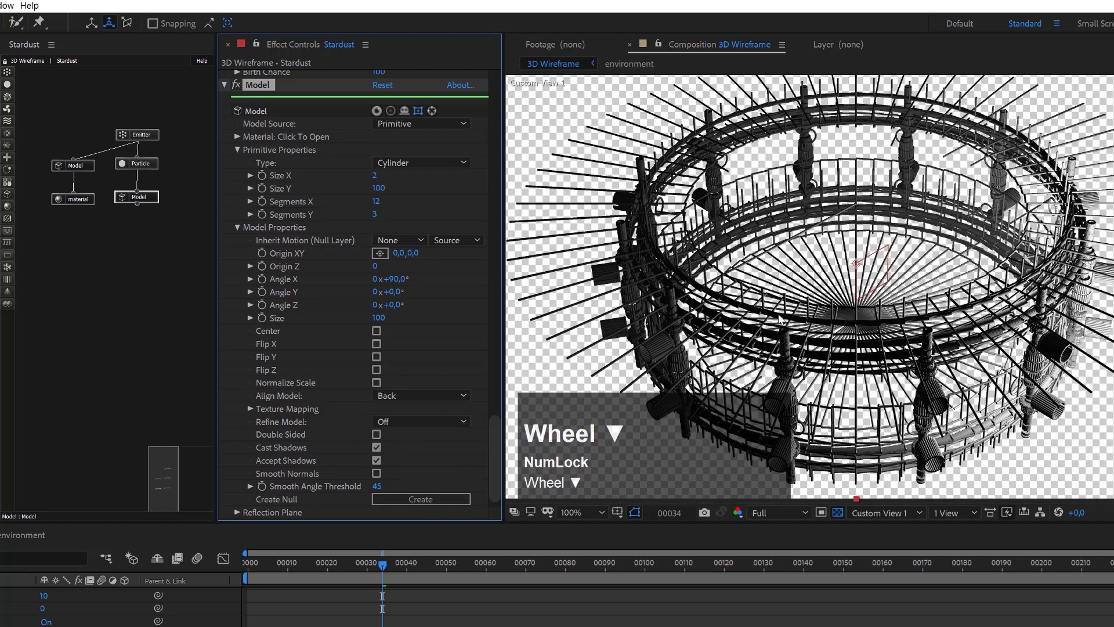
scroll(878, 300, "up", 3)
scroll(905, 296, "down", 2)
left_click(423, 395)
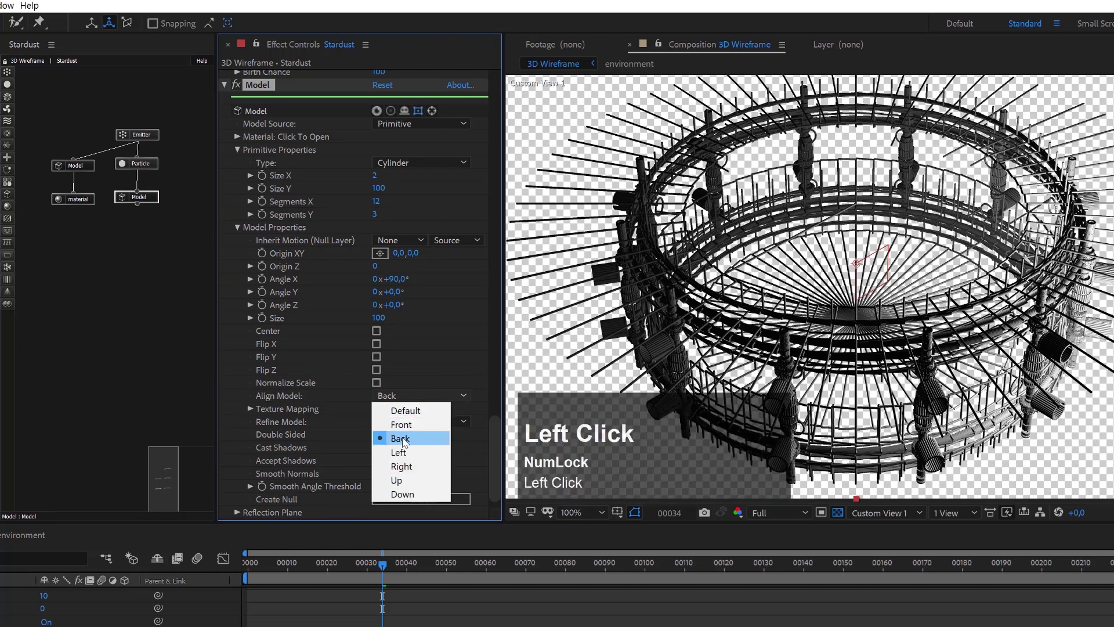
left_click(405, 424)
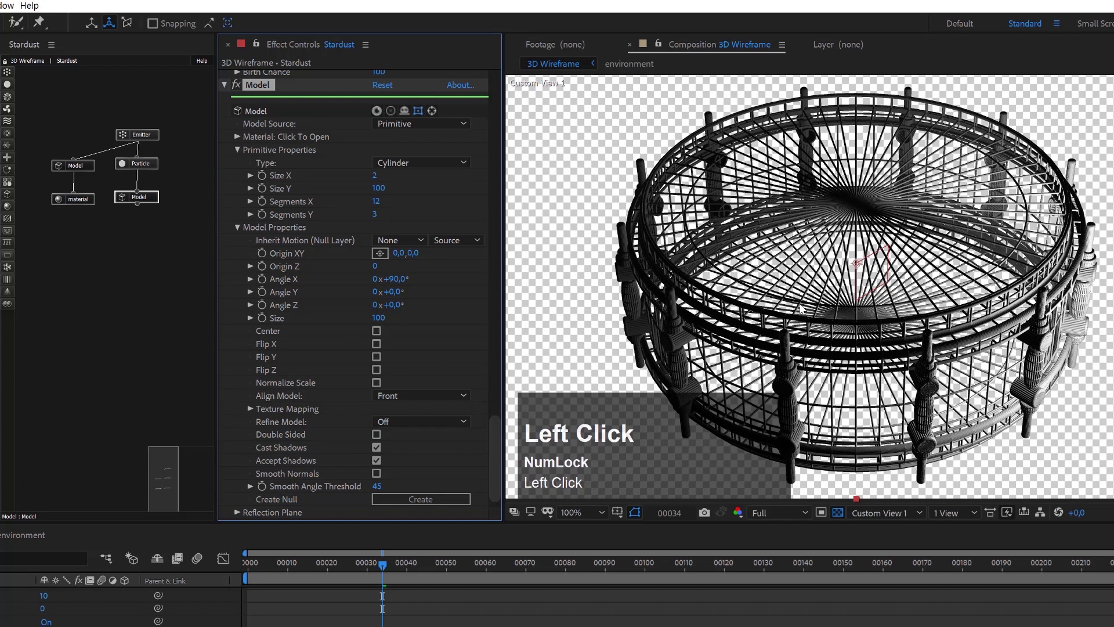
scroll(818, 306, "up", 2)
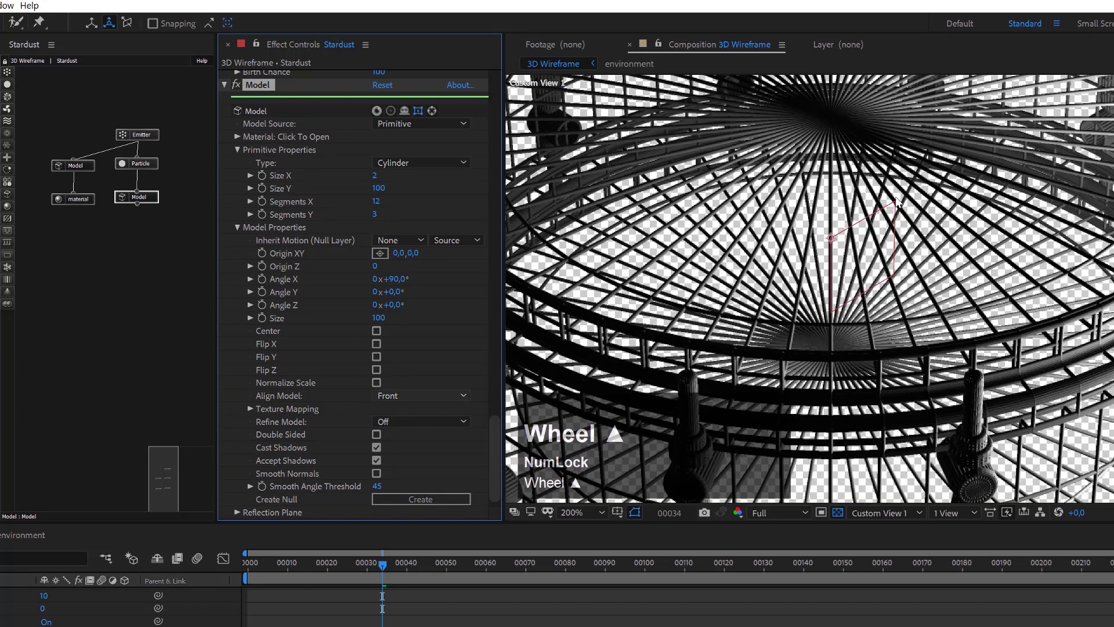
left_click(397, 398)
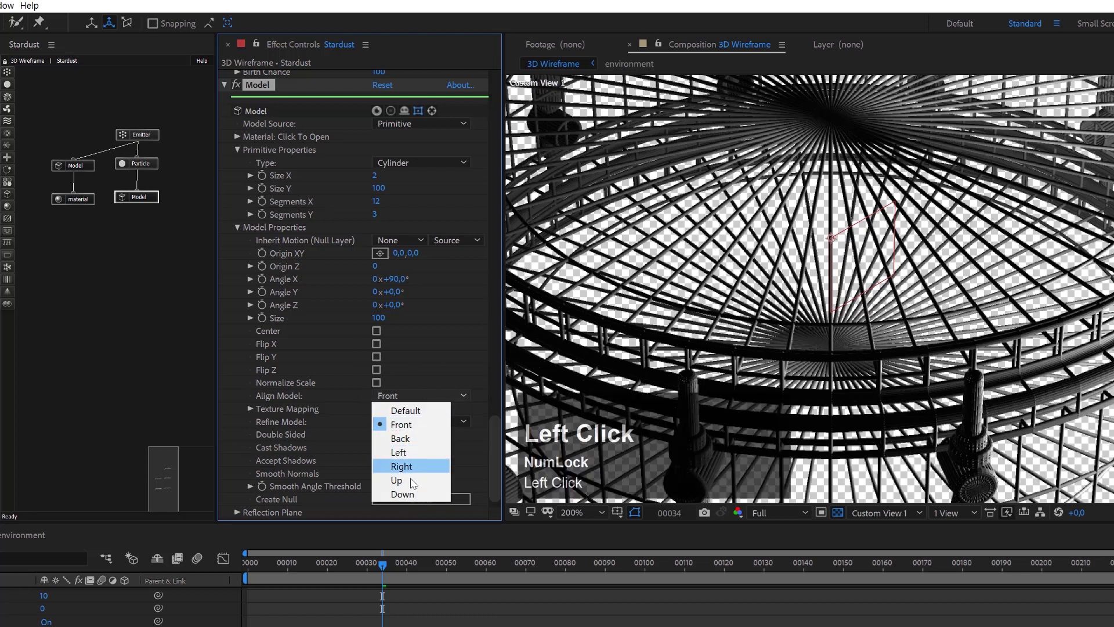
left_click(401, 425)
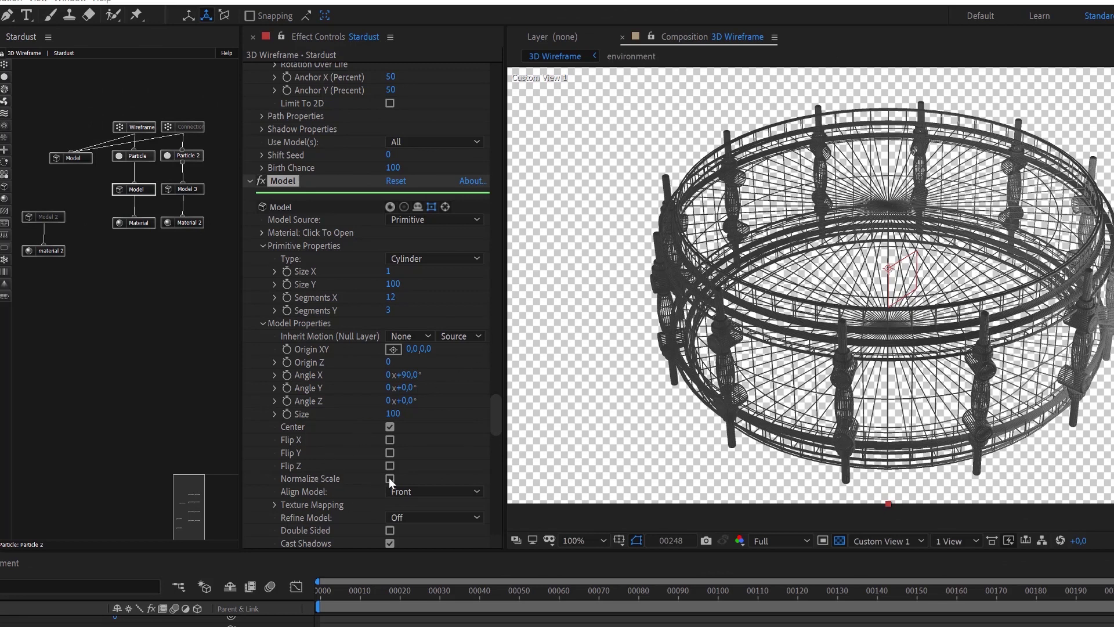
Set Size Y to 1 on the Model node under the Wireframe emitter's Particle and enable Normalize Scale.
left_click(139, 187)
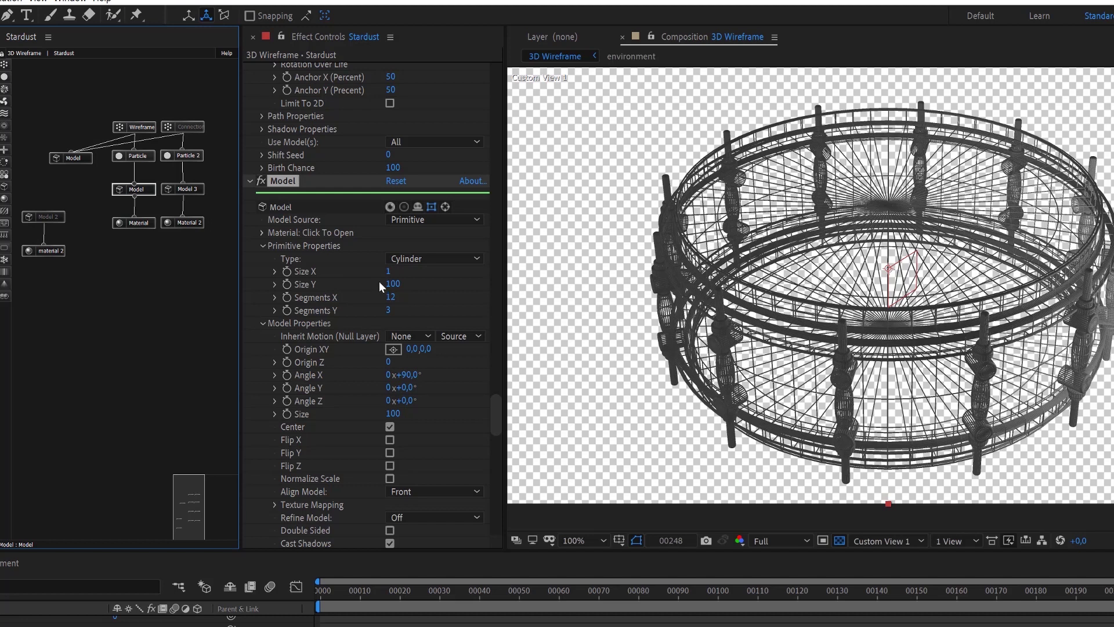
left_click(395, 283)
left_click(395, 283)
type("1")
key("Return")
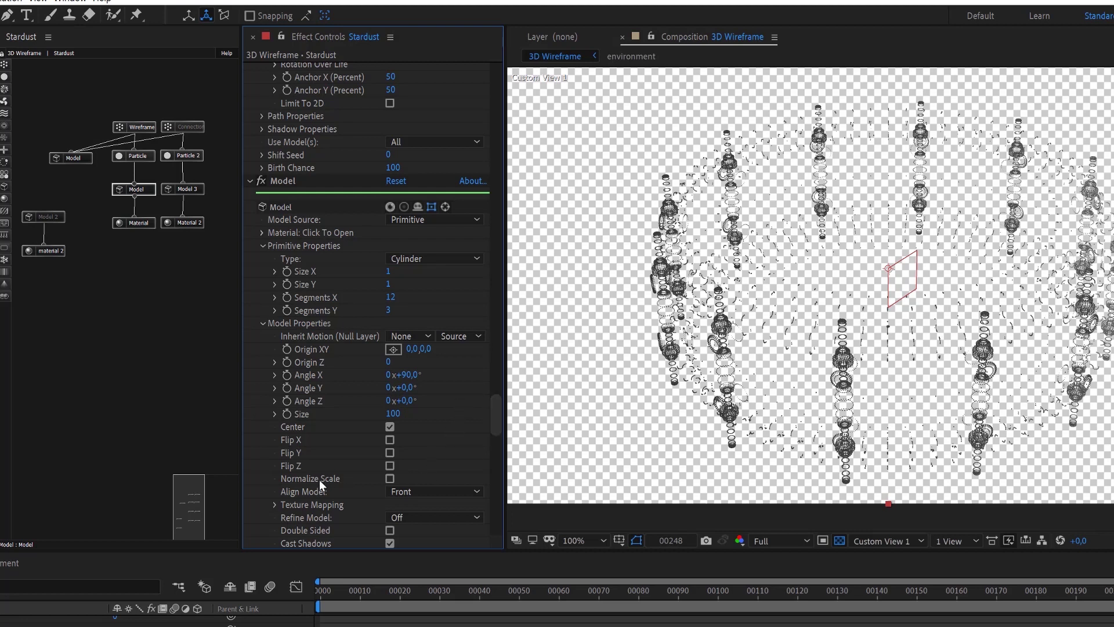
left_click(389, 479)
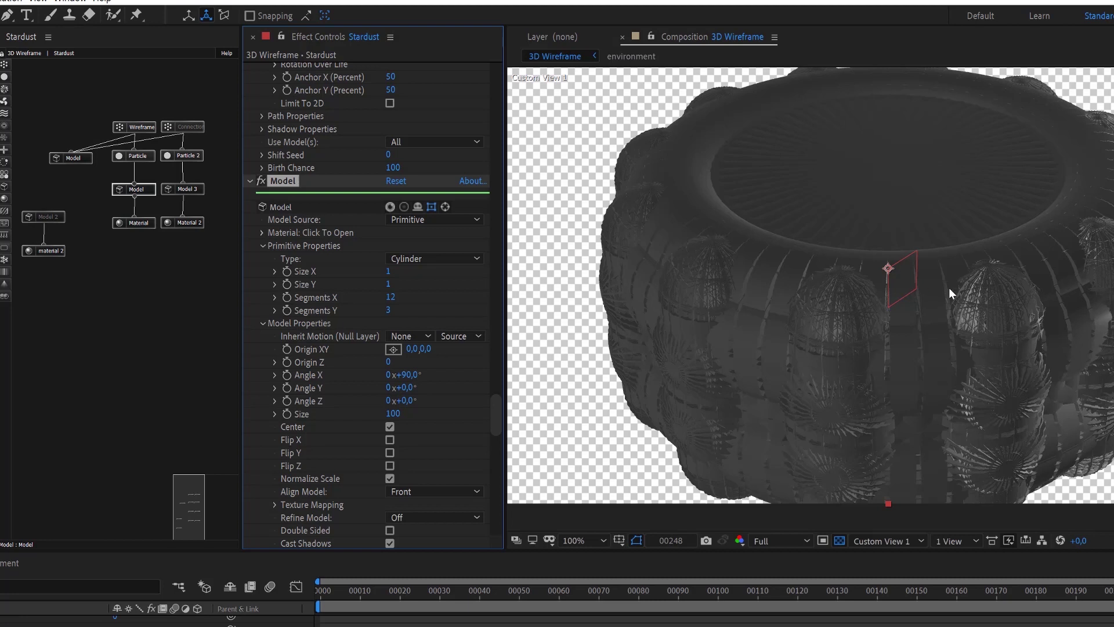
Reduce the wireframe cylinder's Size X to near 0 and disable Normalize Scale.
left_click(454, 310)
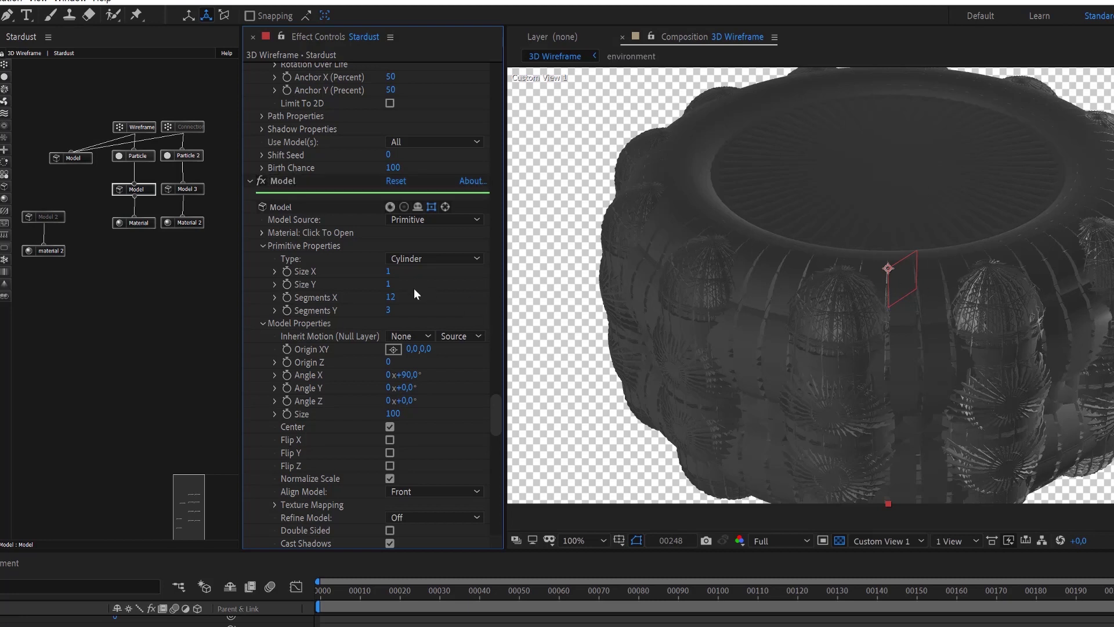
left_click(389, 272)
key("Return")
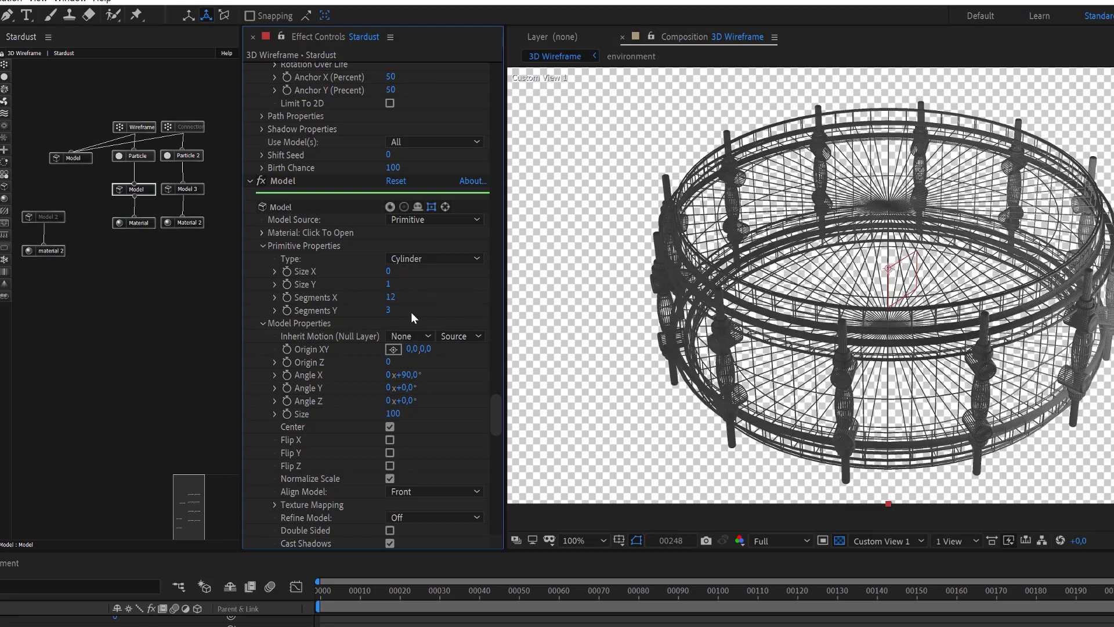
left_click(390, 479)
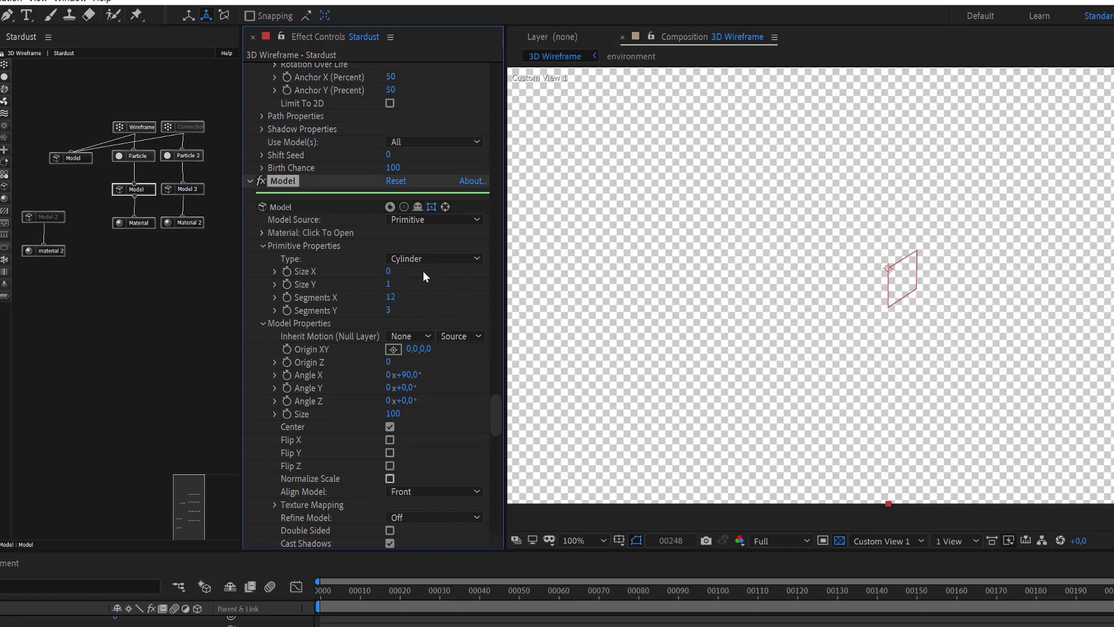
Set the wireframe cylinder's Size X to 1, try Size Y at 50, and raise Size Y to 100.
left_click(387, 271)
key("Return")
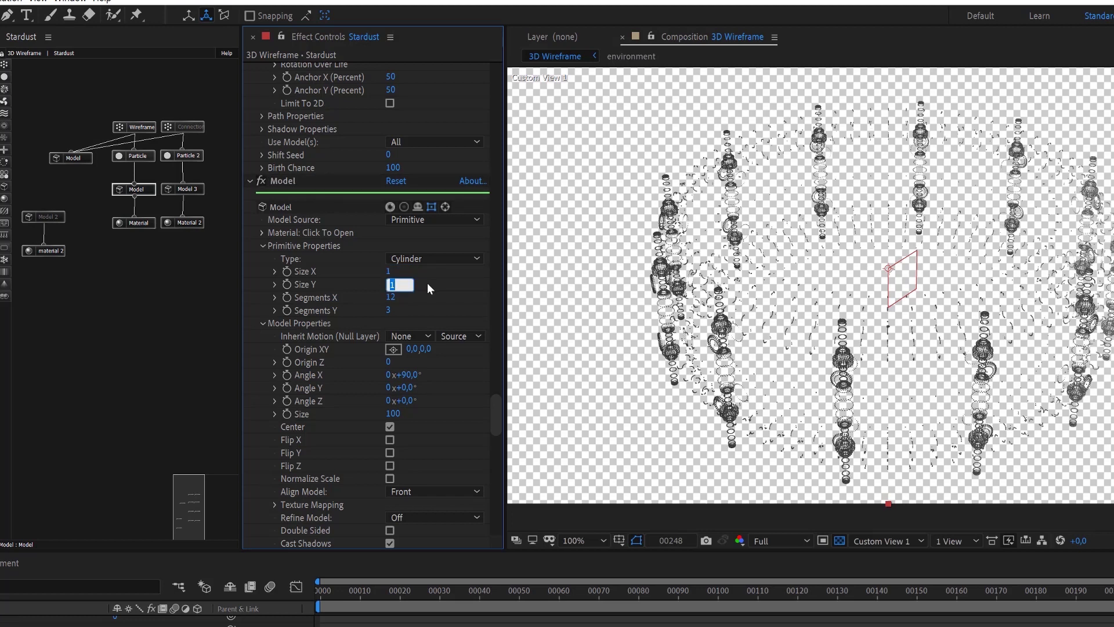
key("Return")
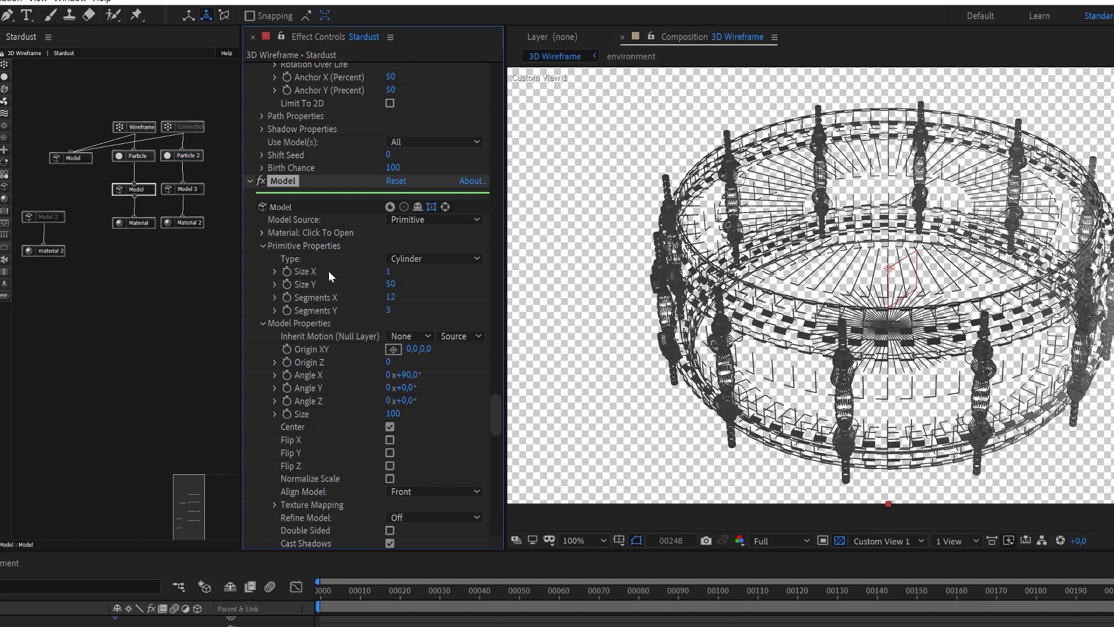
left_click(394, 284)
key("Return")
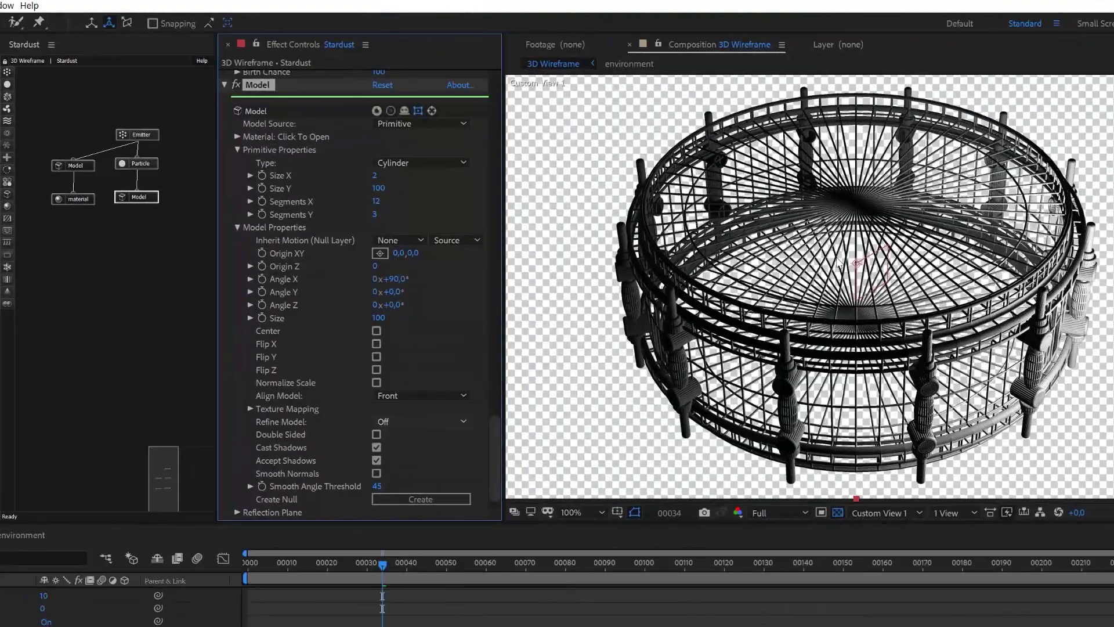
Set Size X to 1 on the cylinder Model node under Particle and inspect the thinner edges on the drum.
scroll(805, 216, "up", 2)
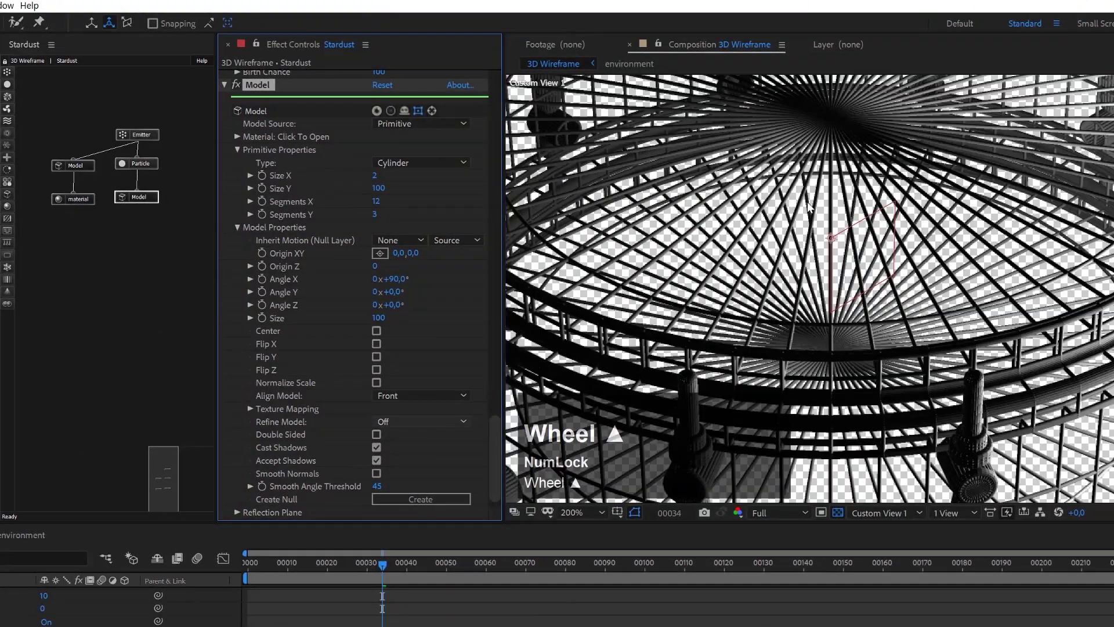
left_click(132, 197)
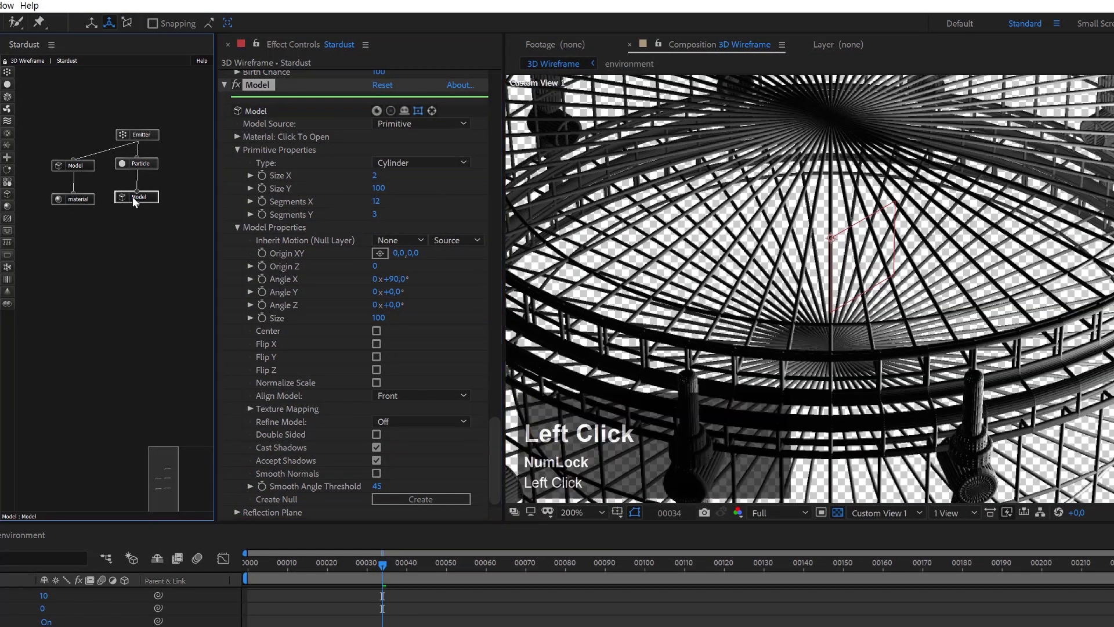
left_click(374, 176)
type("1")
key("Return")
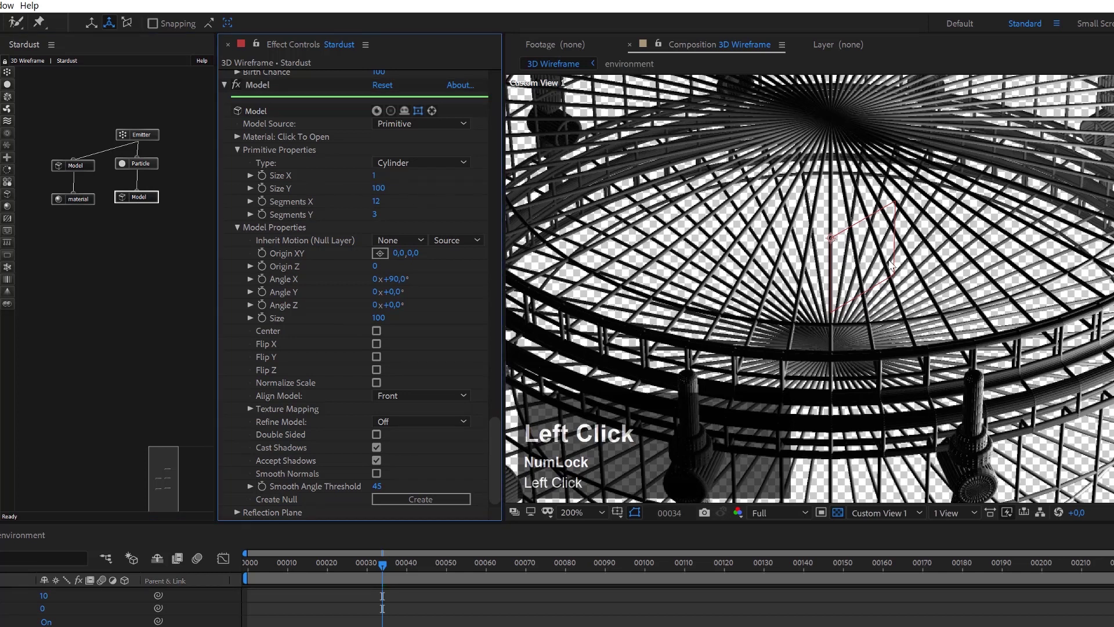
scroll(869, 292, "down", 2)
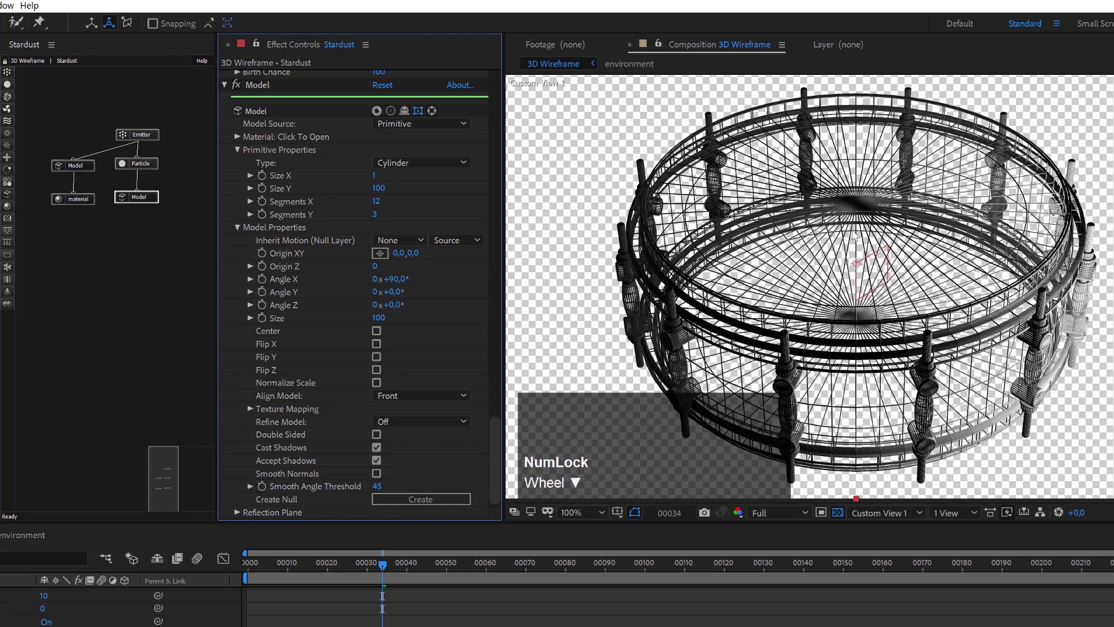
scroll(809, 256, "up", 2)
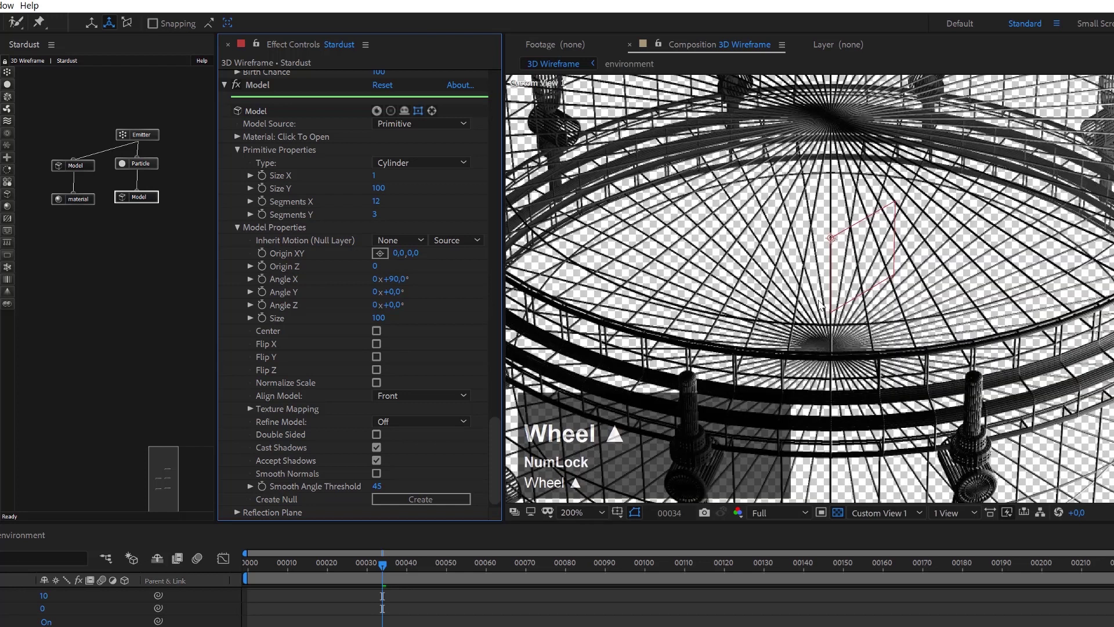
Add a Material node and connect it beneath the cylinder Model node of the particle branch.
left_click(7, 205)
left_click(113, 244)
left_click_drag(155, 242, 138, 232)
left_click(140, 229)
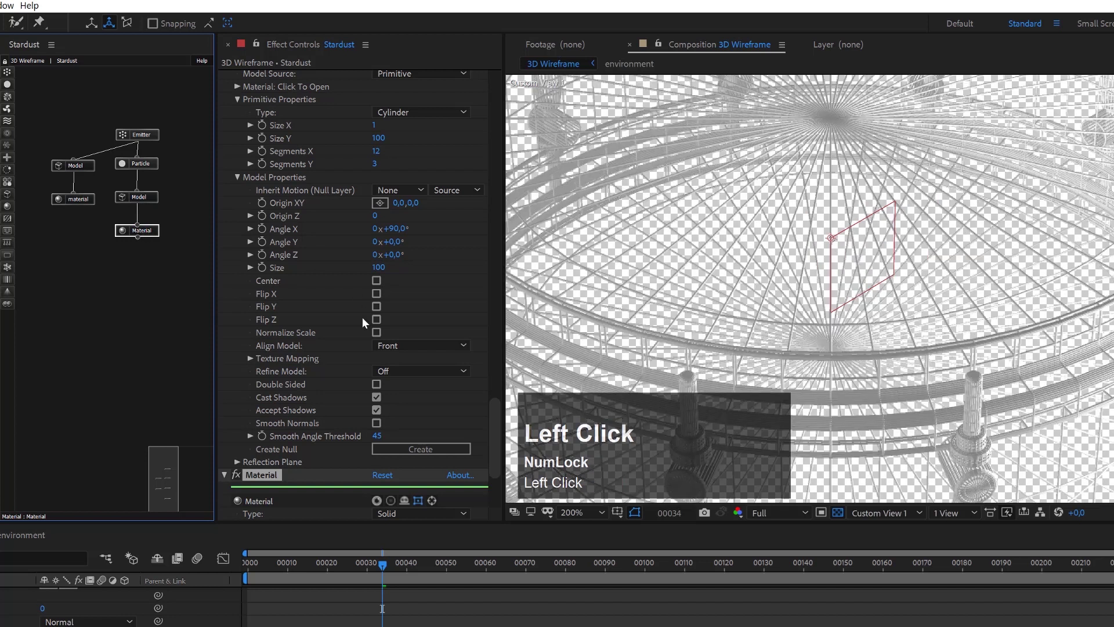
In the new material's Diffuse settings, set Color From Particle to 0 and the color to dark grey 565656.
scroll(362, 317, "down", 4)
left_click(236, 390)
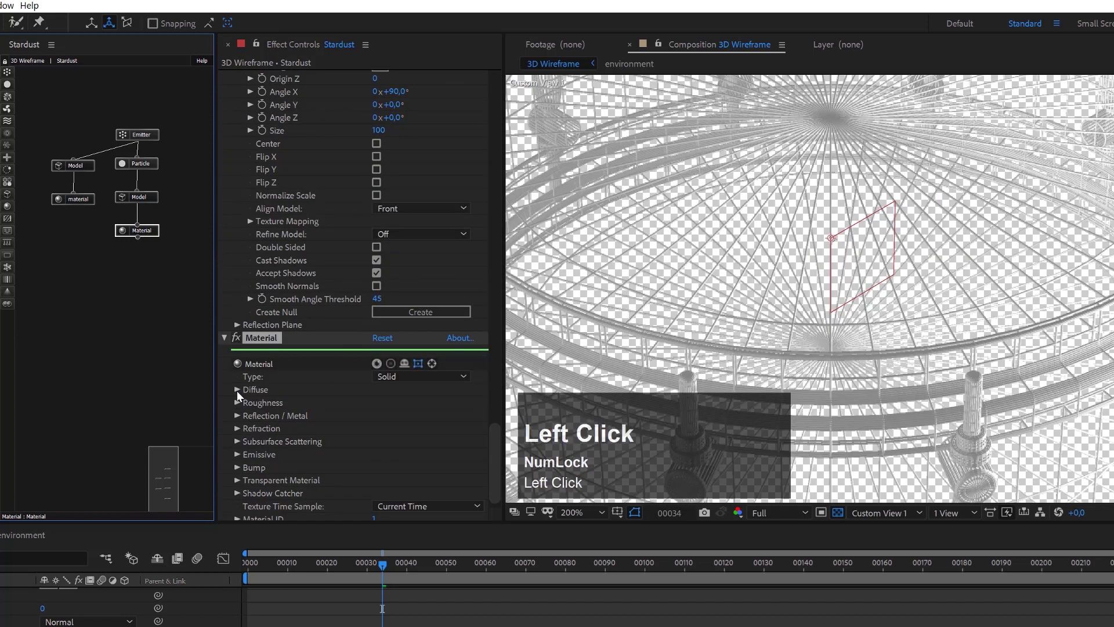
left_click(379, 442)
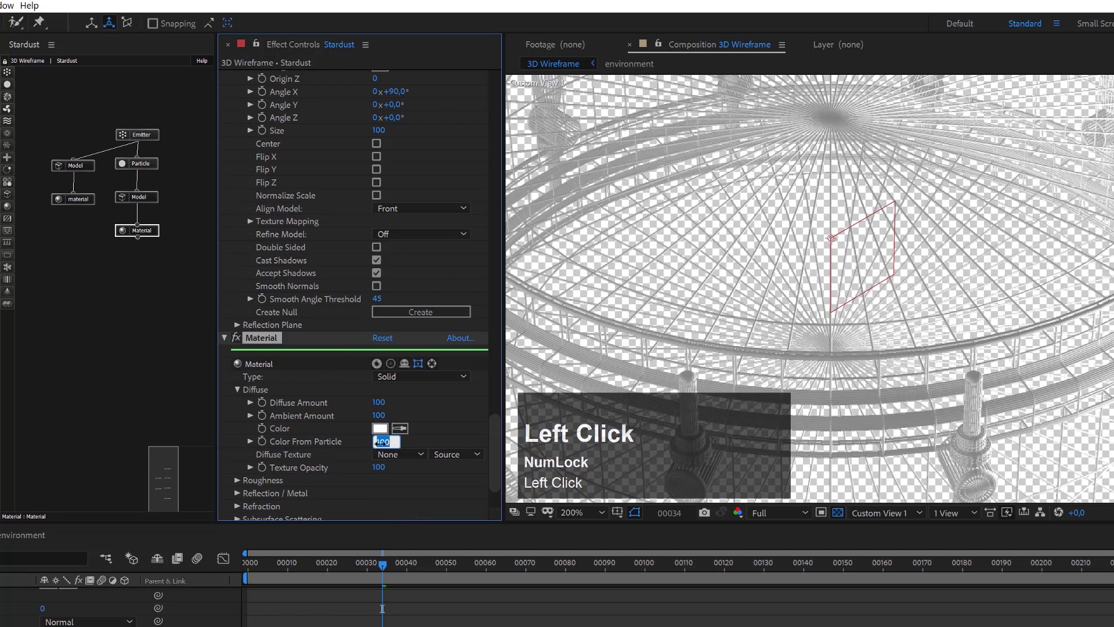
type("0")
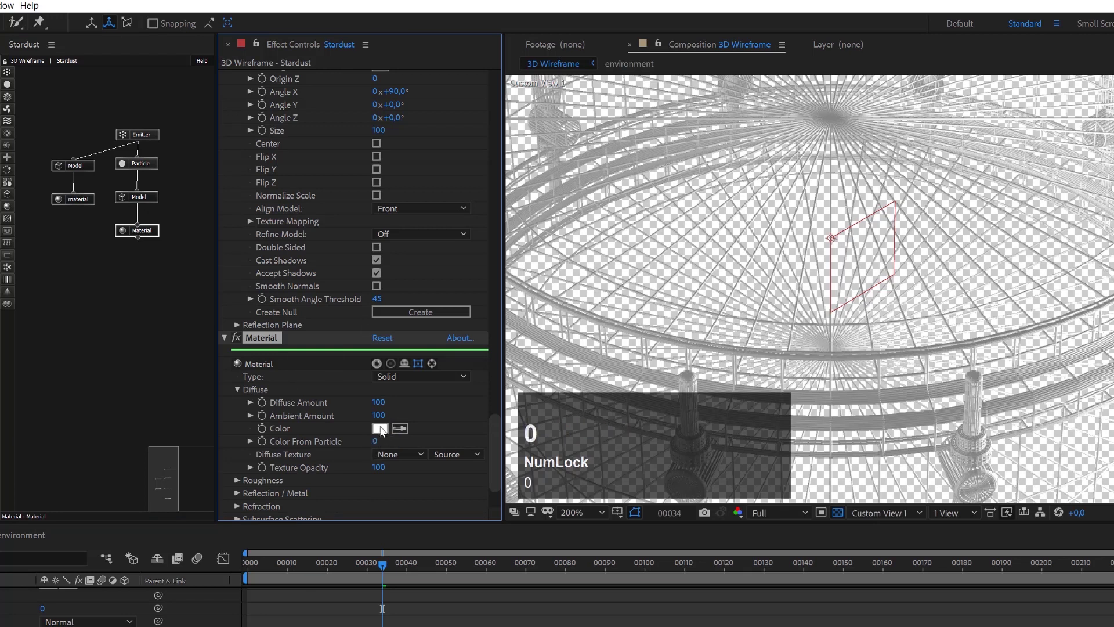
left_click(380, 428)
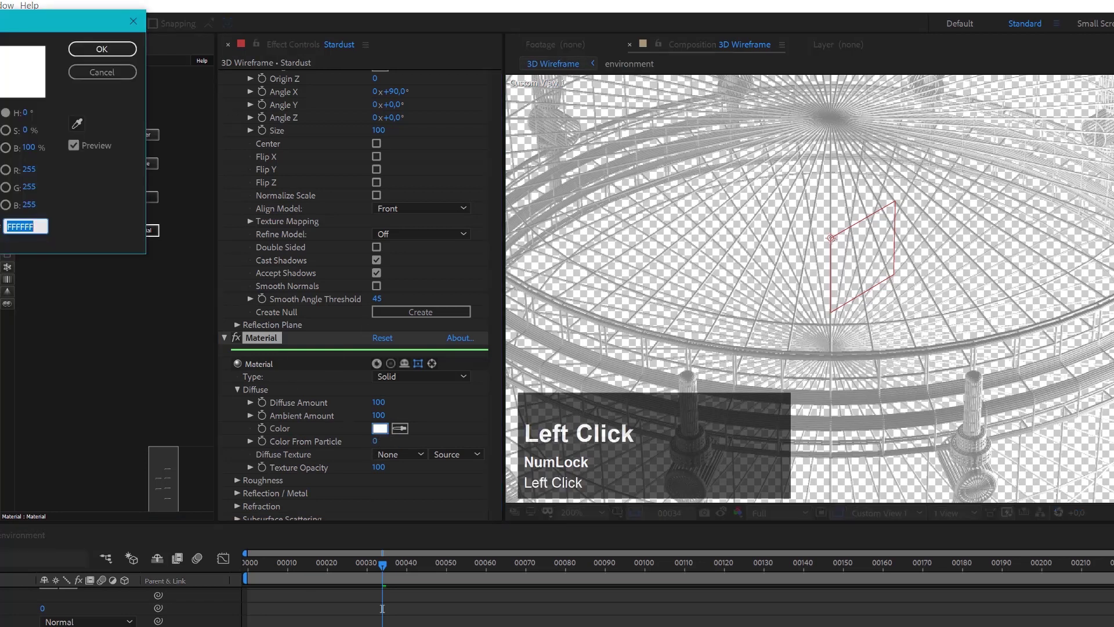
left_click_drag(1, 174, 1, 244)
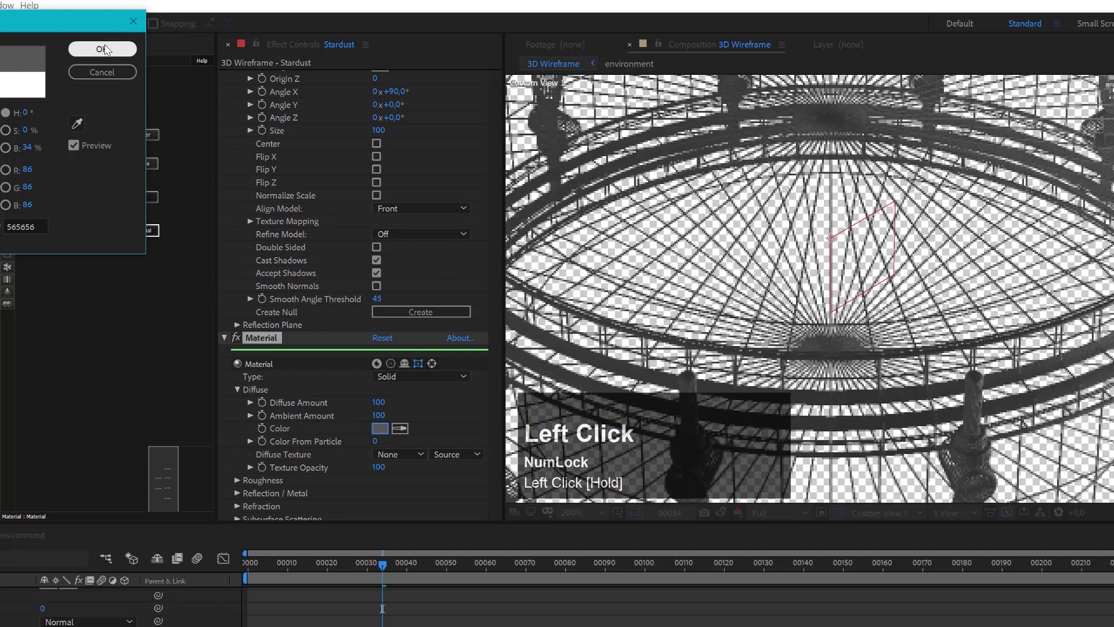
left_click(104, 49)
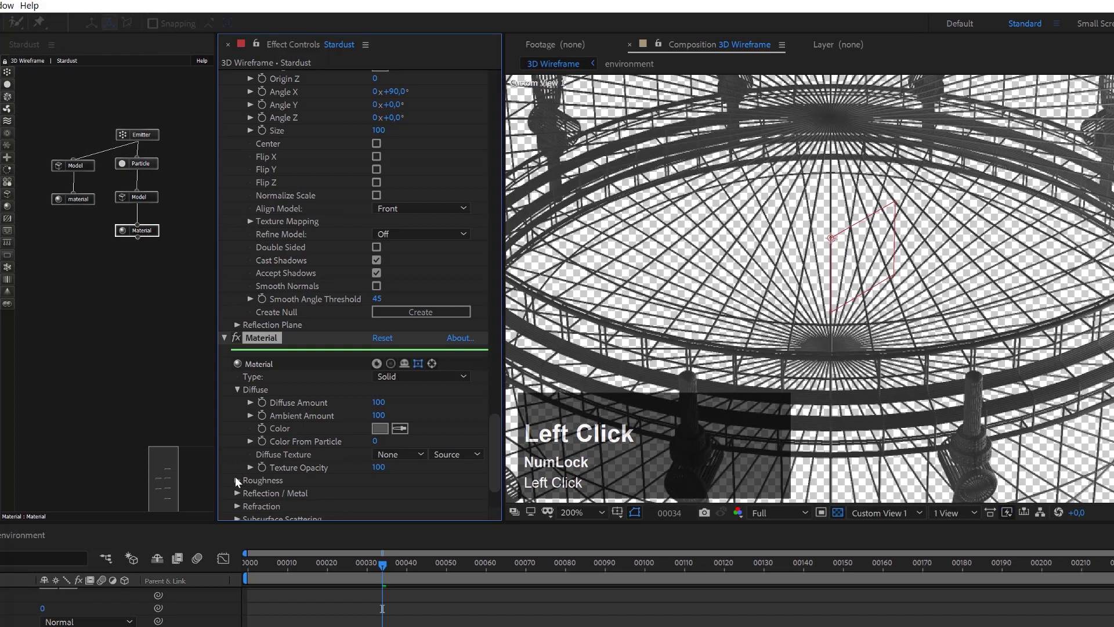
Set the wireframe material's Reflection / Metal Amount to 75 and inspect the drum both close up and as a whole.
scroll(235, 476, "down", 3)
left_click(237, 411)
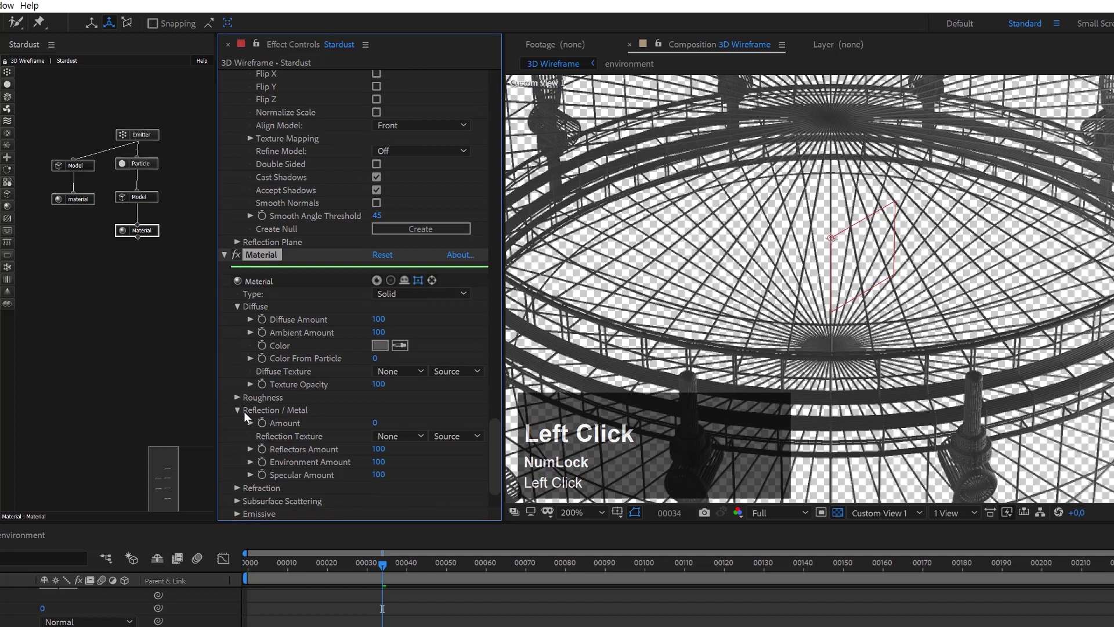
left_click(374, 423)
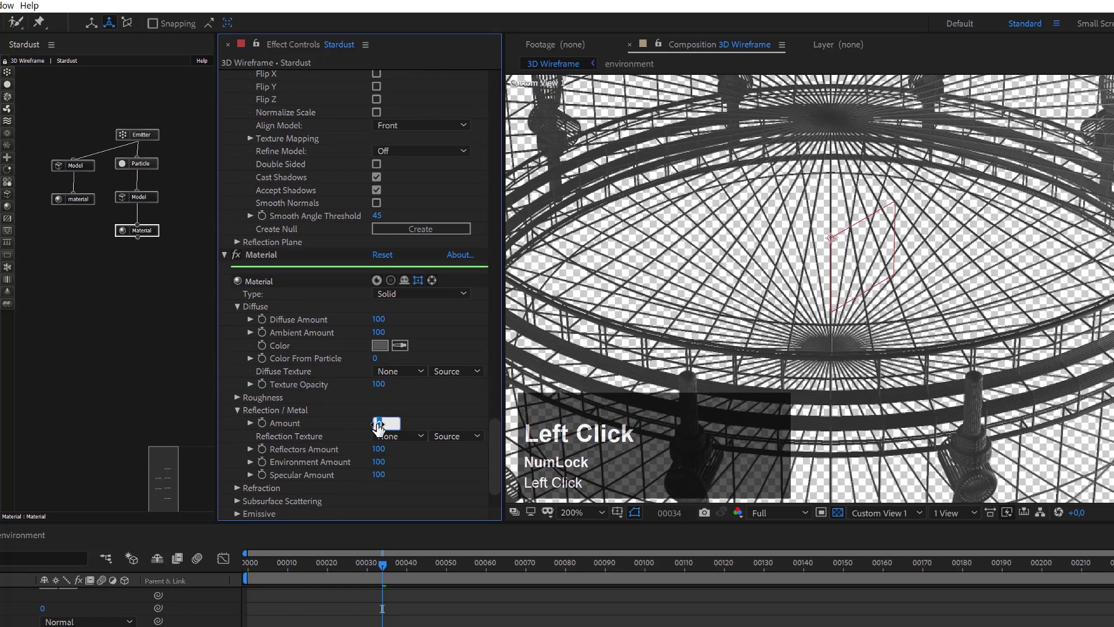
type("75")
key("Return")
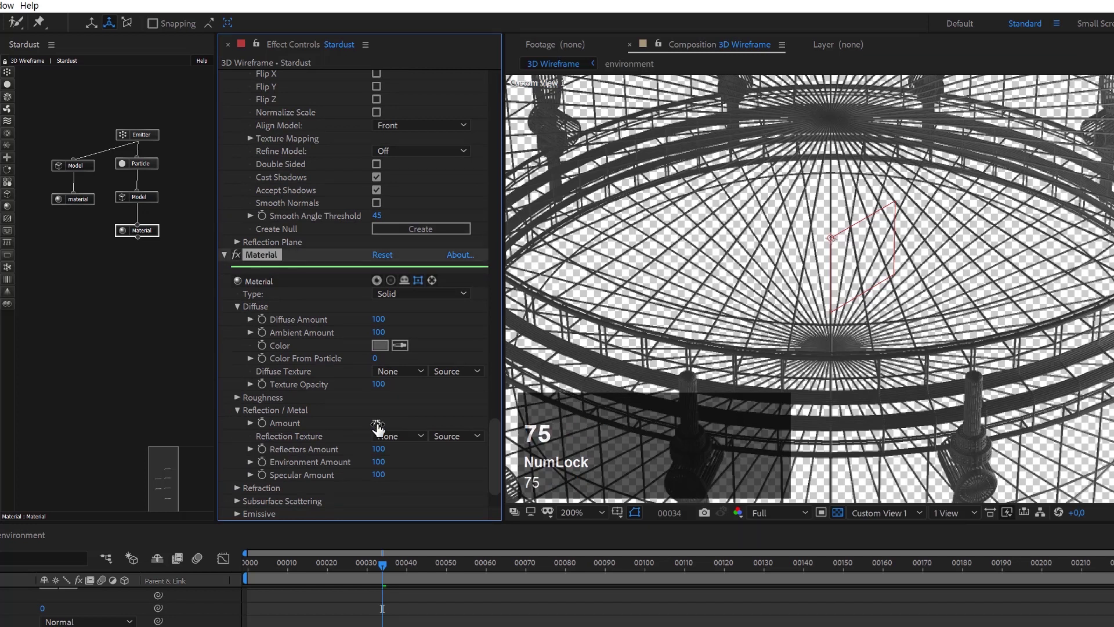
scroll(1097, 316, "down", 1)
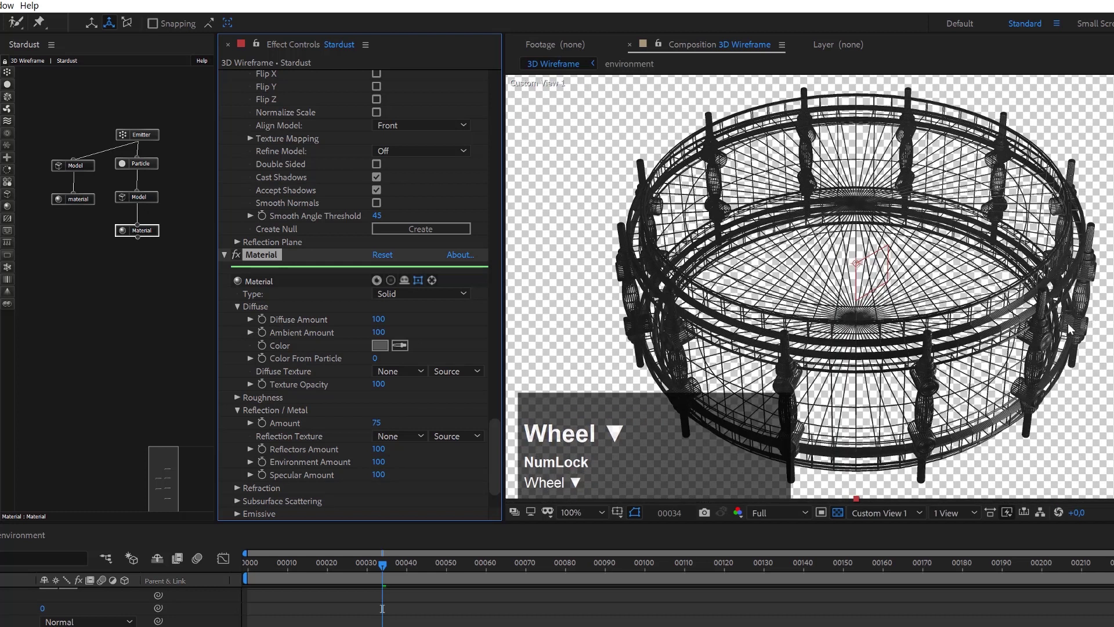
scroll(1071, 328, "up", 1)
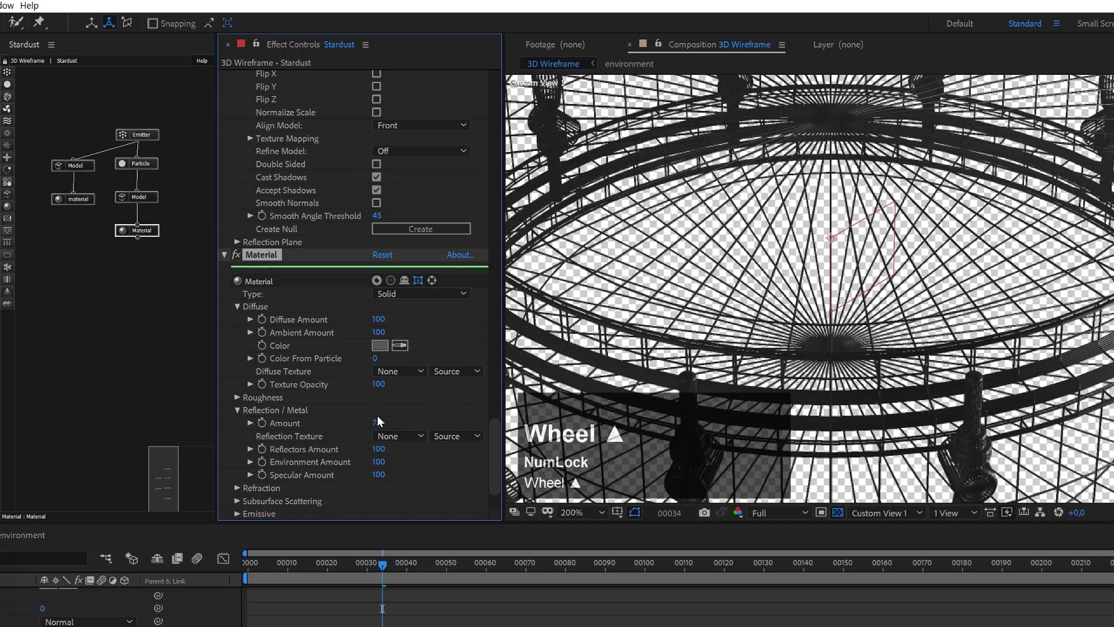
scroll(926, 299, "down", 1)
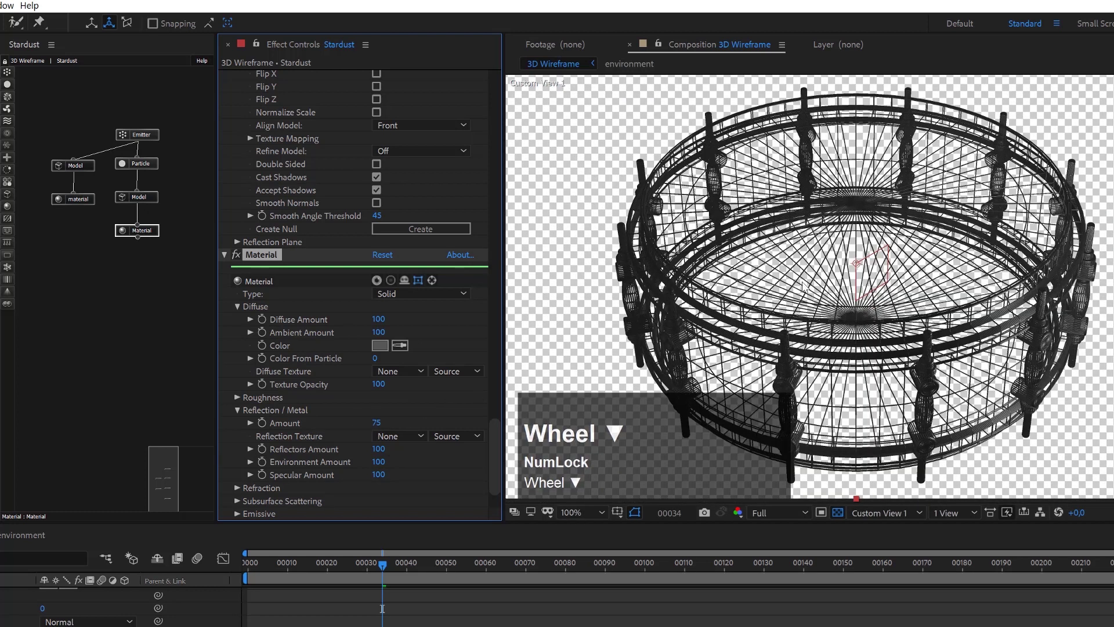
scroll(826, 302, "up", 1)
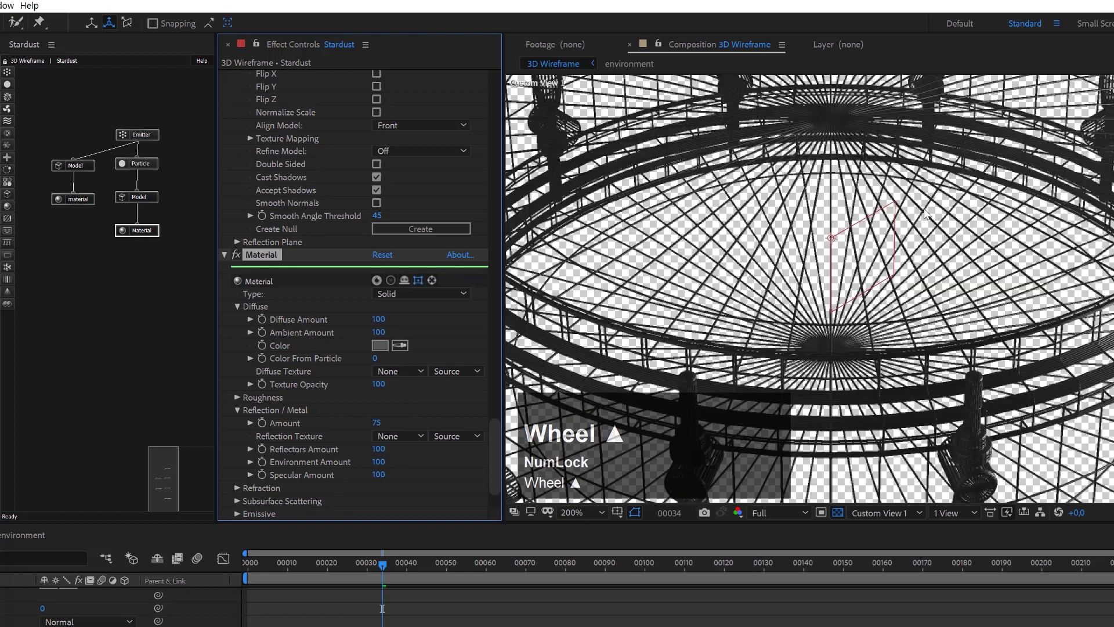
scroll(926, 215, "down", 1)
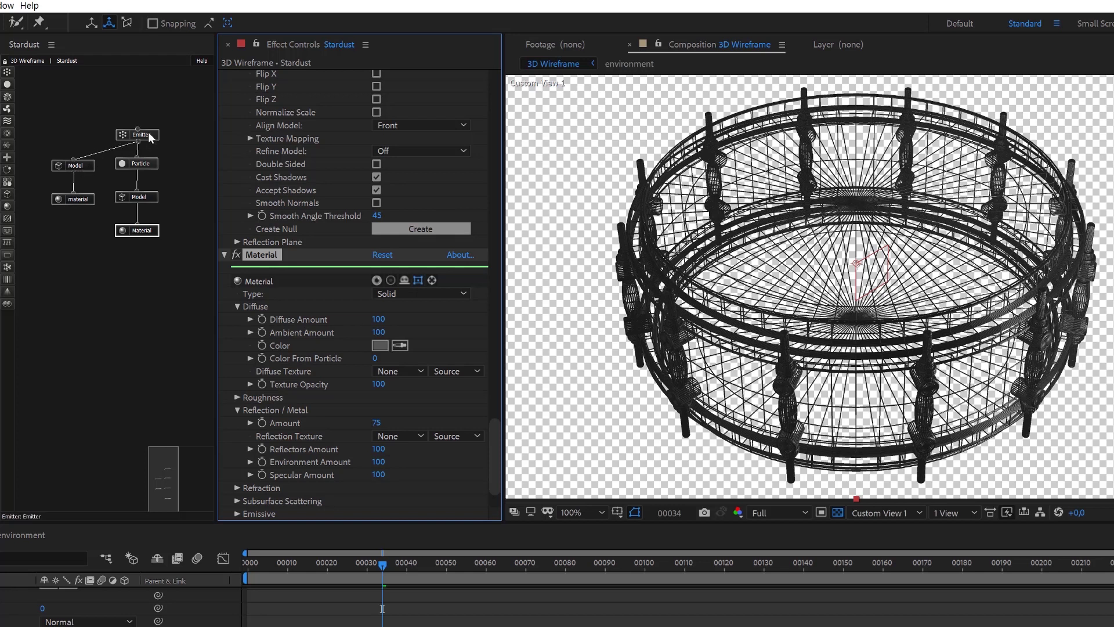
Duplicate the drum's Model and material nodes together and place the copies below the originals, apart from the emitter branch.
left_click(39, 163)
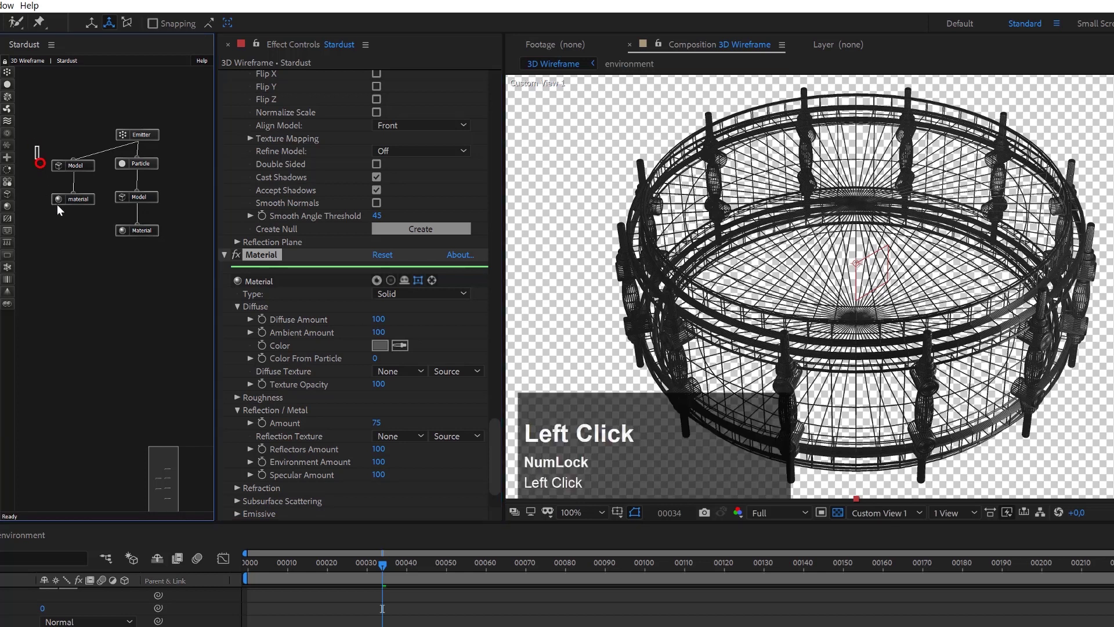
left_click_drag(57, 204, 59, 204)
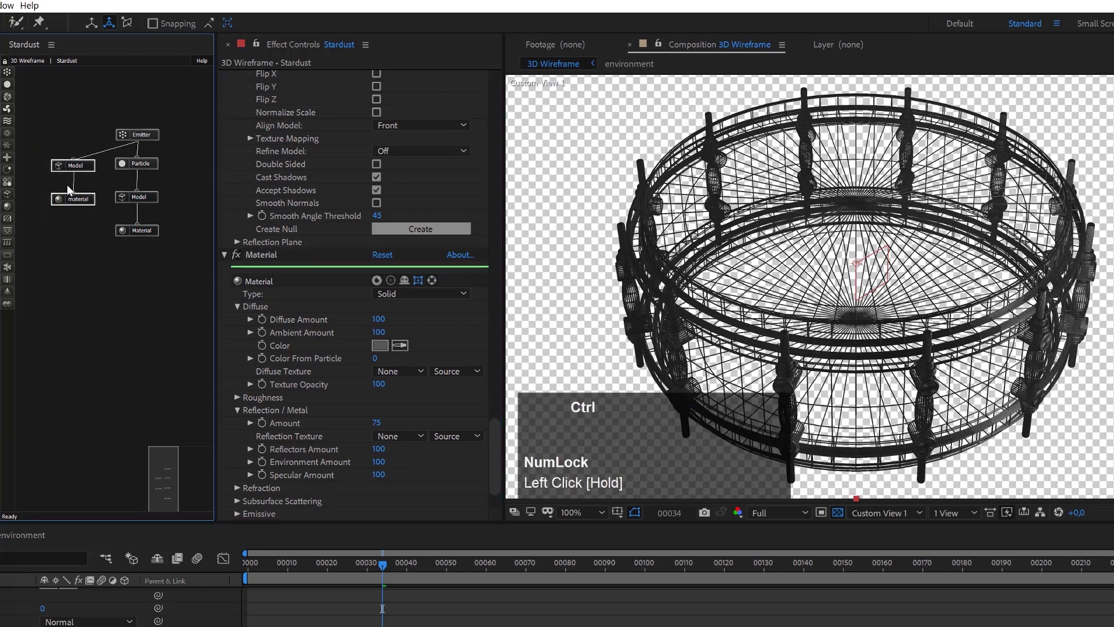
key("ctrl+d")
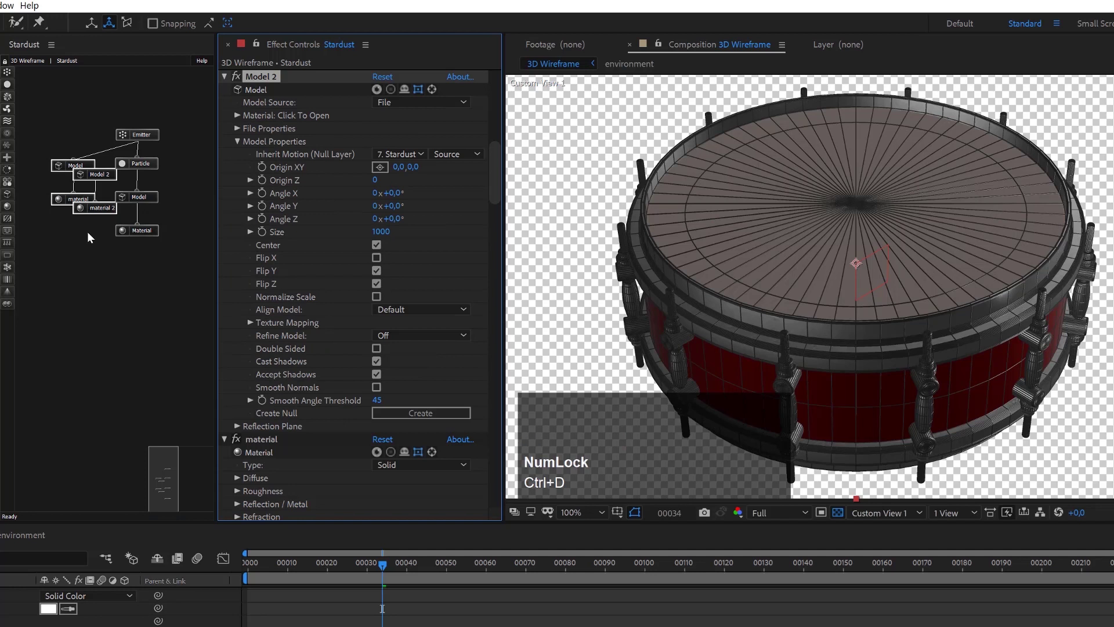
left_click(89, 236)
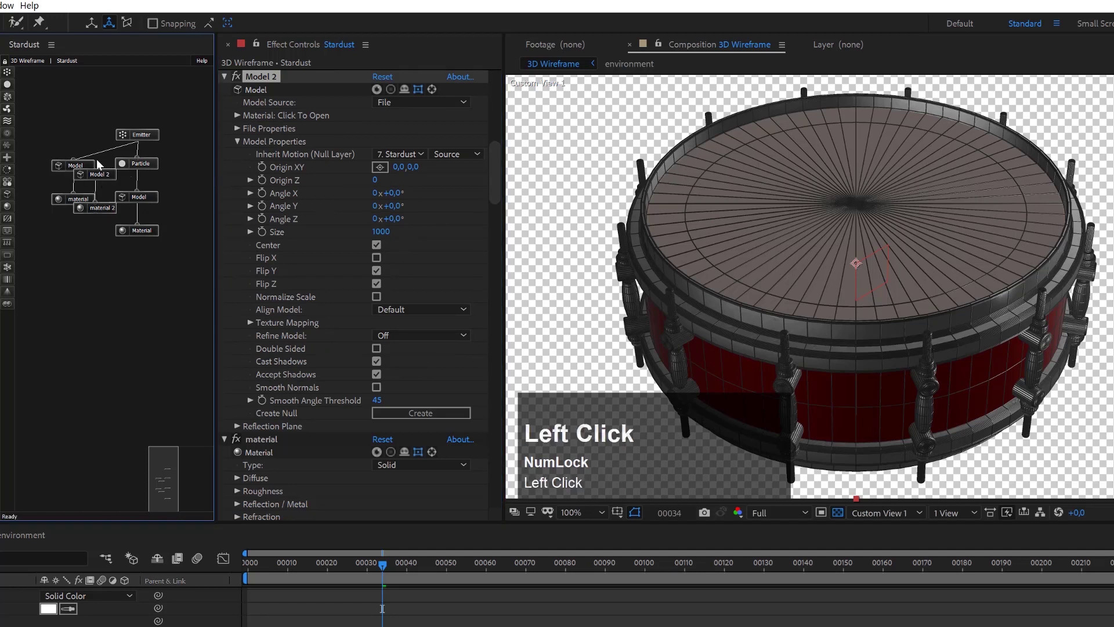
left_click_drag(106, 236, 80, 255)
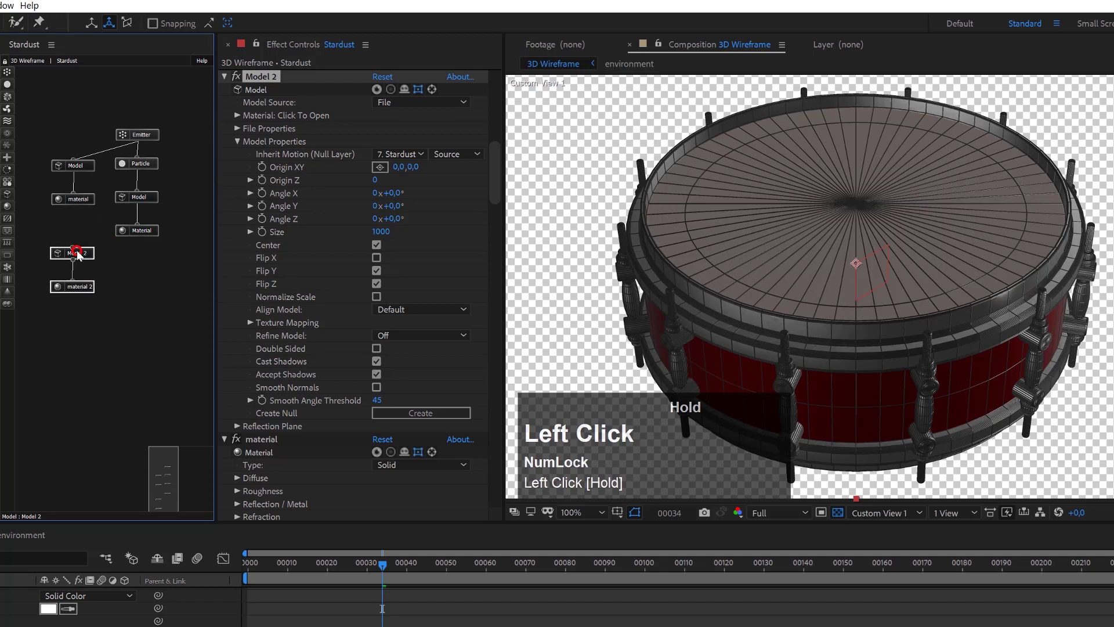
Delete the original material node under the emitter's drum Model and move the Model 2 and material 2 pair up beneath it.
left_click(79, 197)
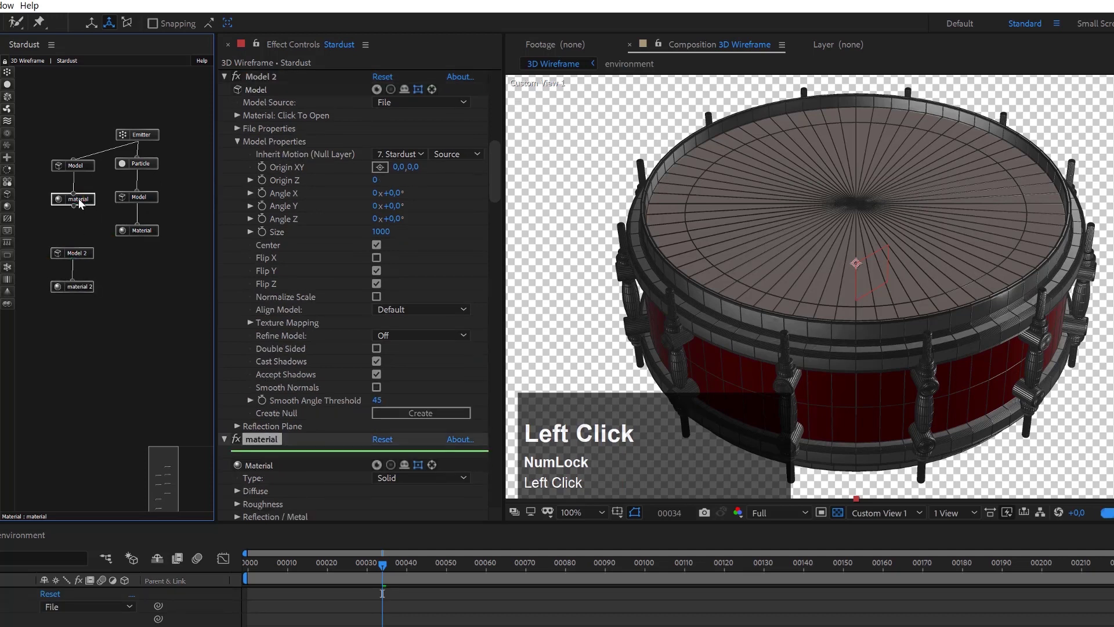
key("Delete")
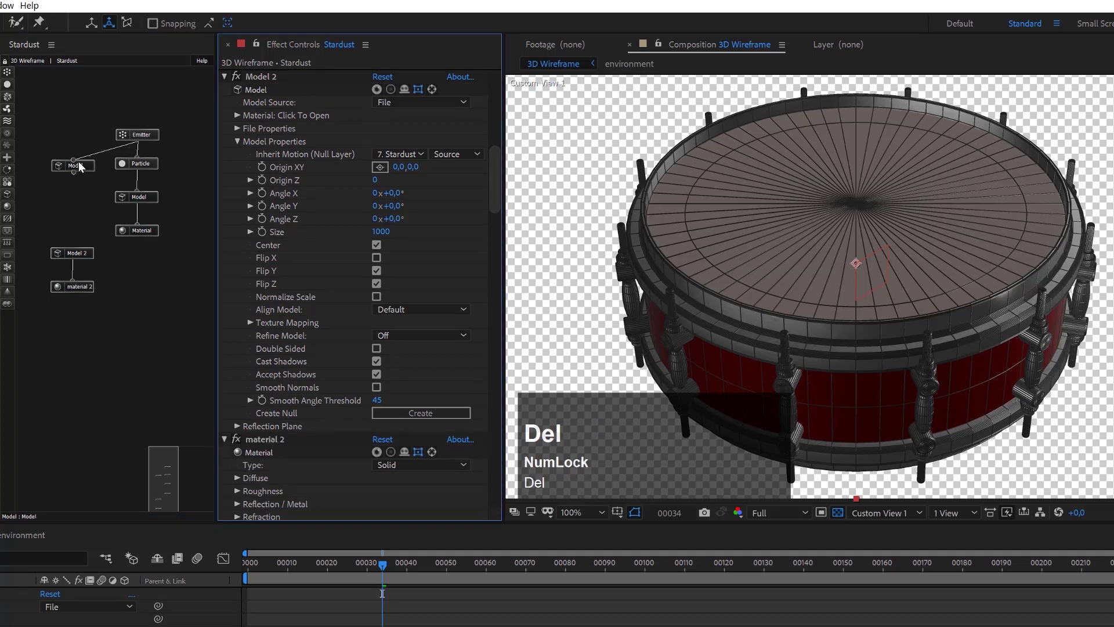
left_click(82, 254)
left_click_drag(84, 257, 85, 218)
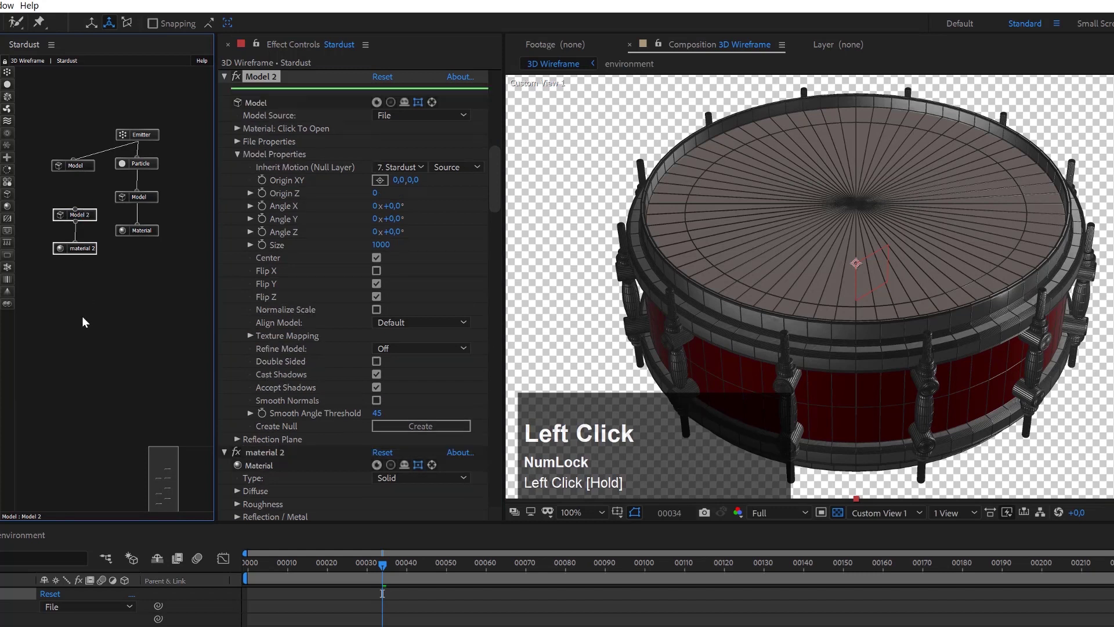
Change the Type of the material 2 node attached to Model 2 to Transparent.
left_click(75, 250)
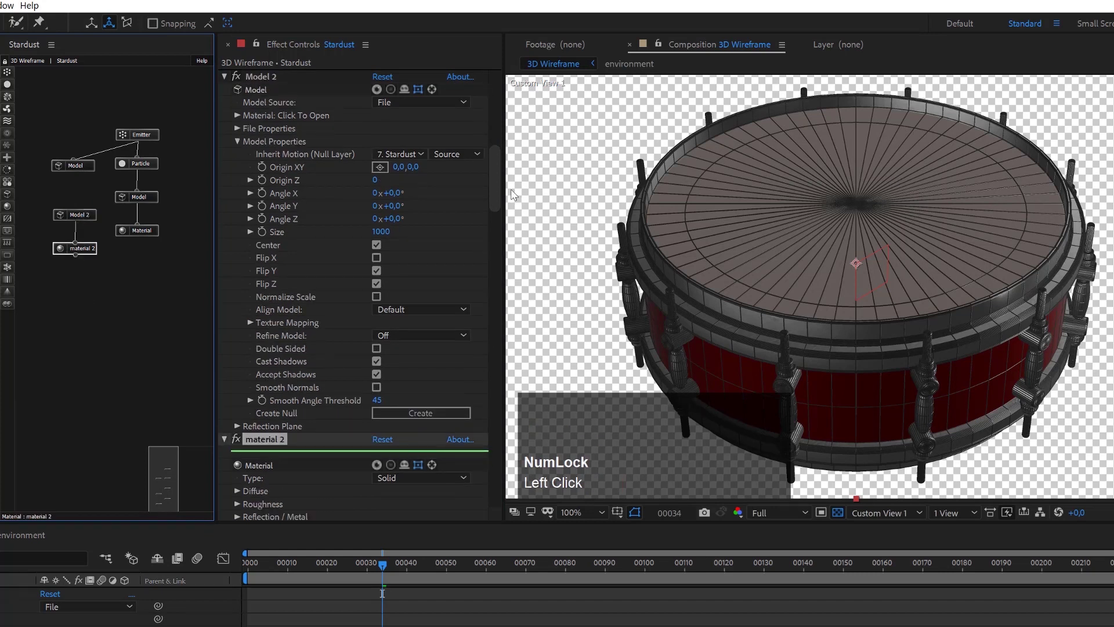
left_click_drag(495, 196, 500, 242)
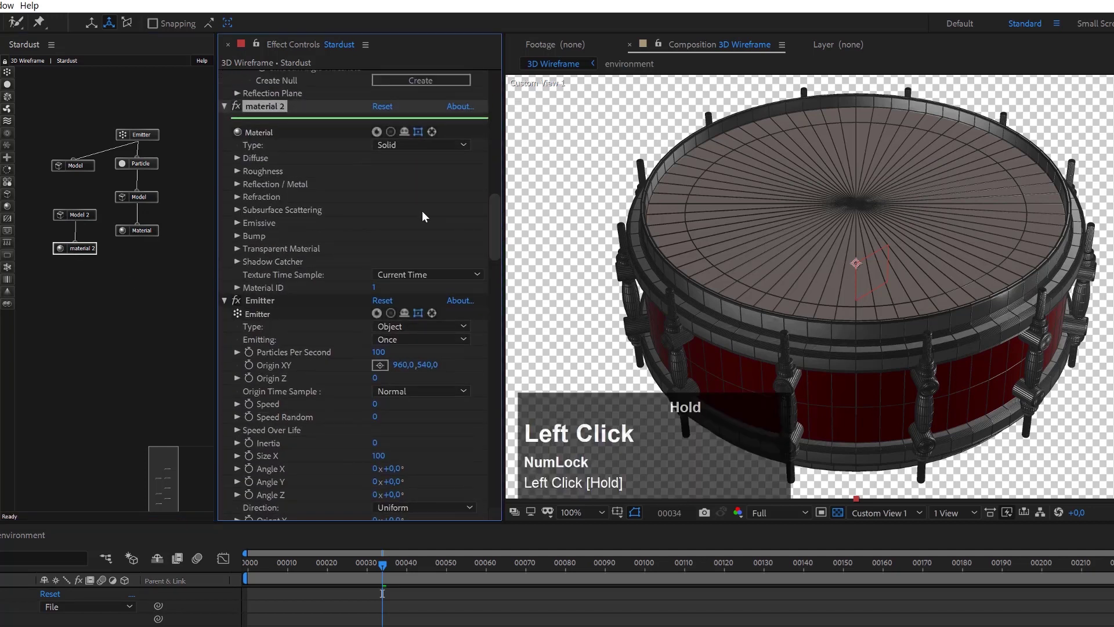
left_click(403, 145)
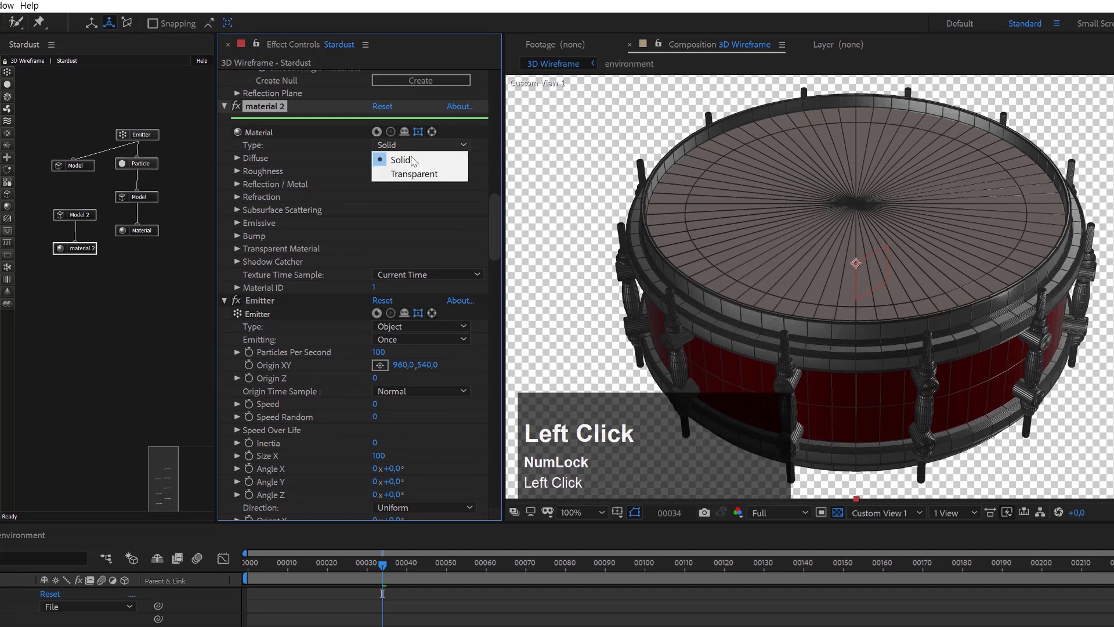
left_click(419, 173)
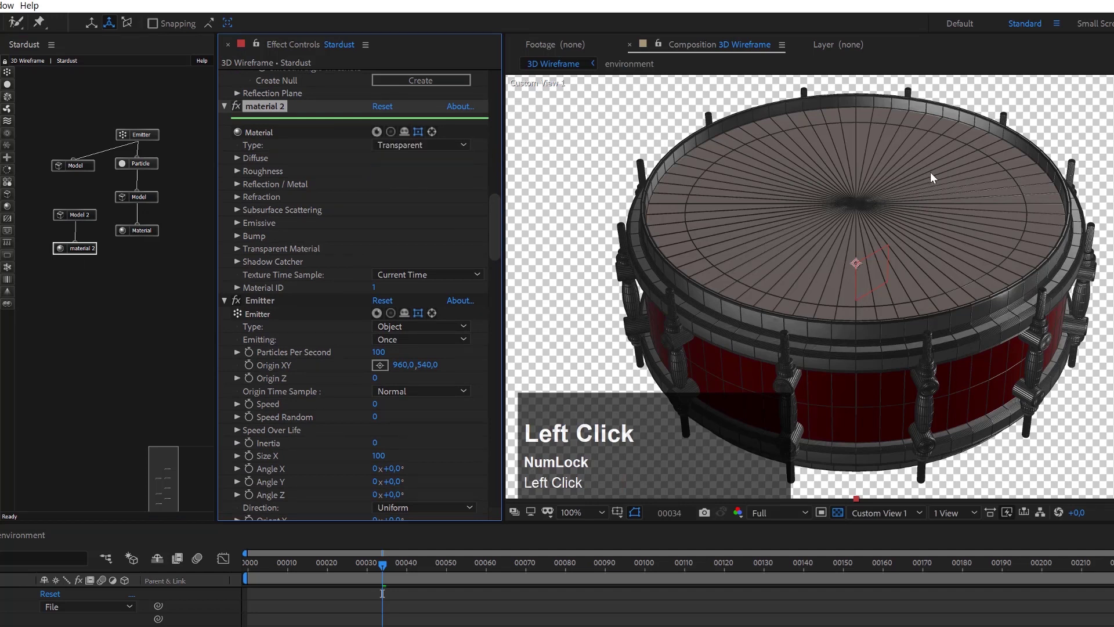
Examine the transparent drum inside the wireframe both close up and as a whole.
scroll(942, 229, "up", 2)
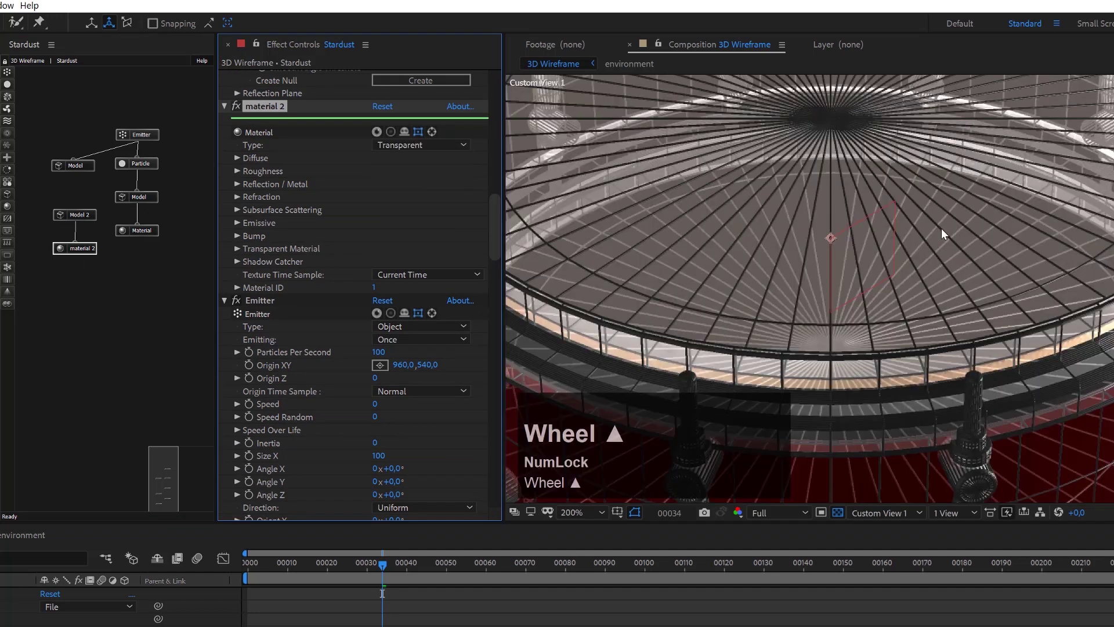
scroll(942, 228, "down", 3)
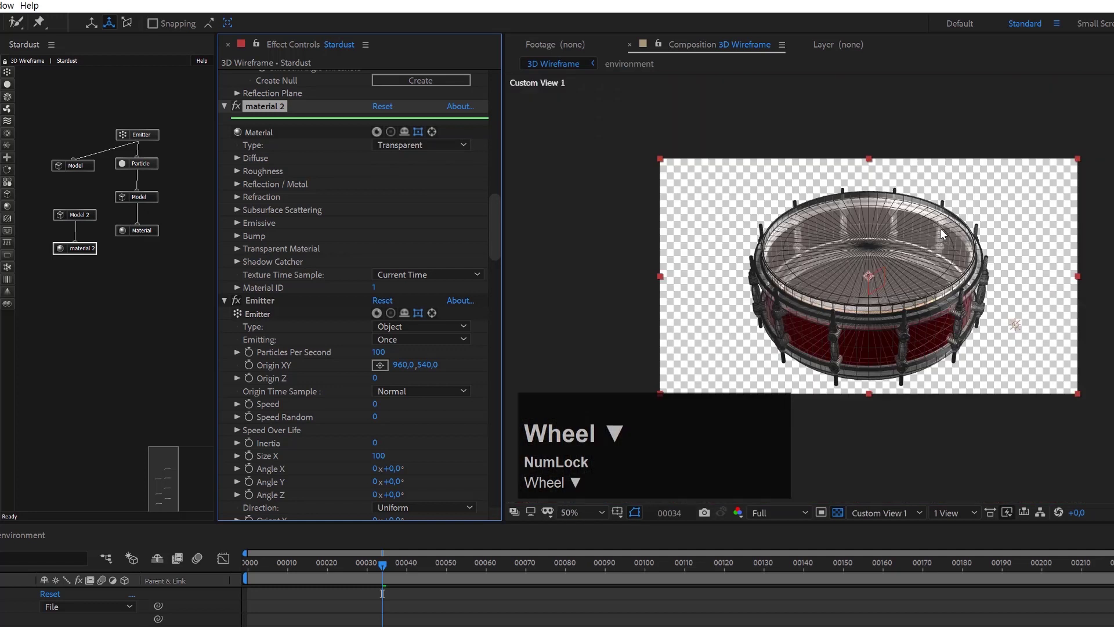
scroll(943, 248, "up", 1)
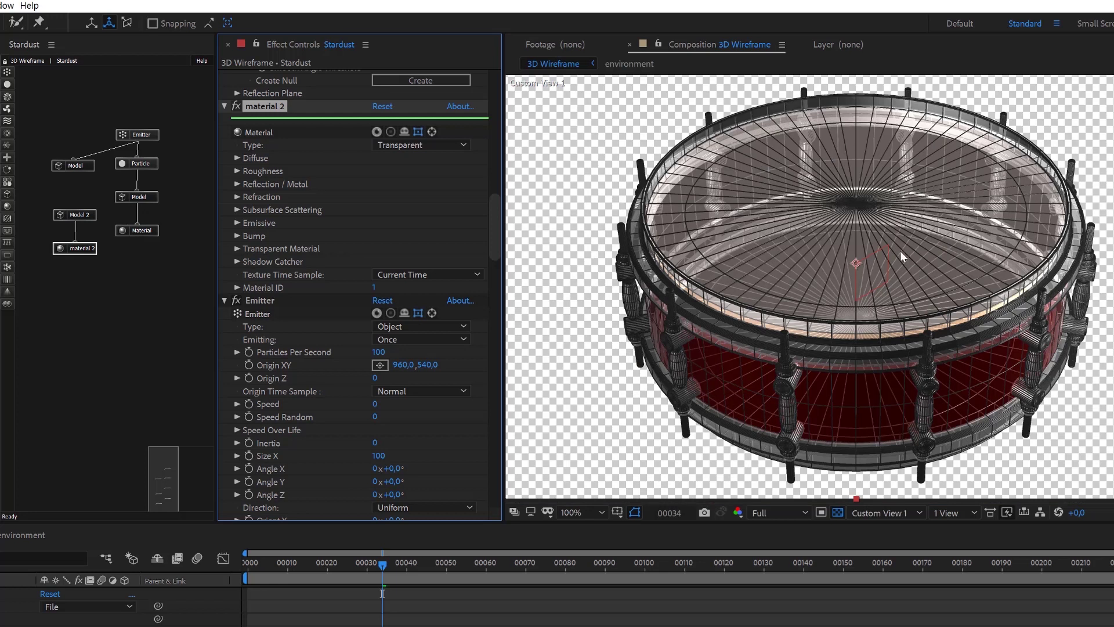
scroll(897, 238, "up", 1)
scroll(869, 228, "down", 1)
scroll(870, 228, "up", 1)
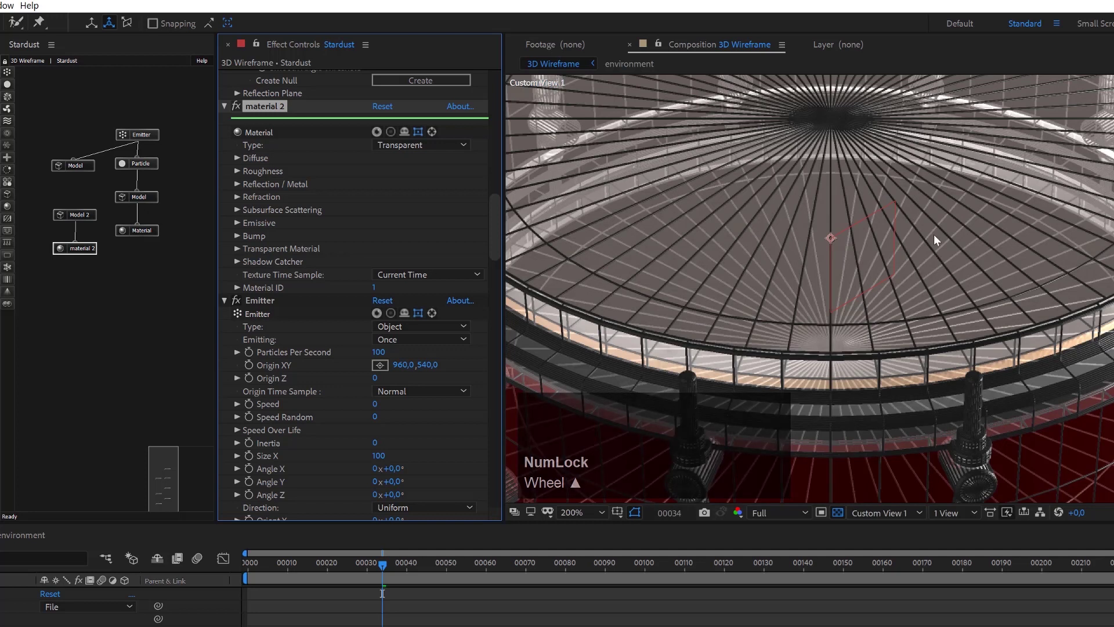
scroll(938, 238, "down", 1)
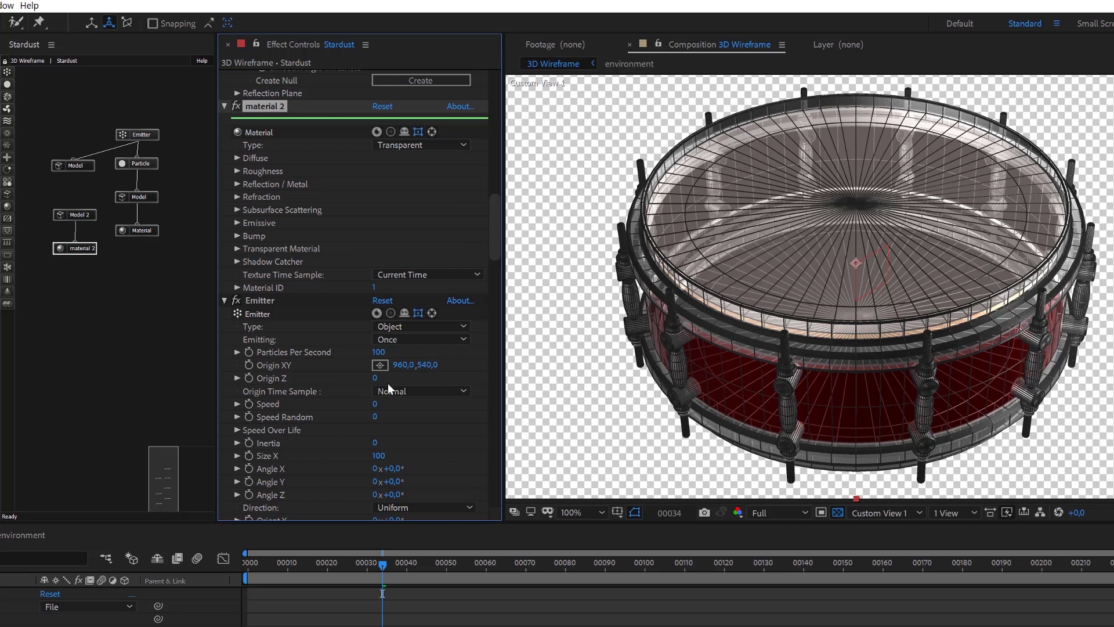
Set the material 2 Diffuse Texture to None and change its diffuse Color to light blue.
left_click(237, 157)
left_click(410, 222)
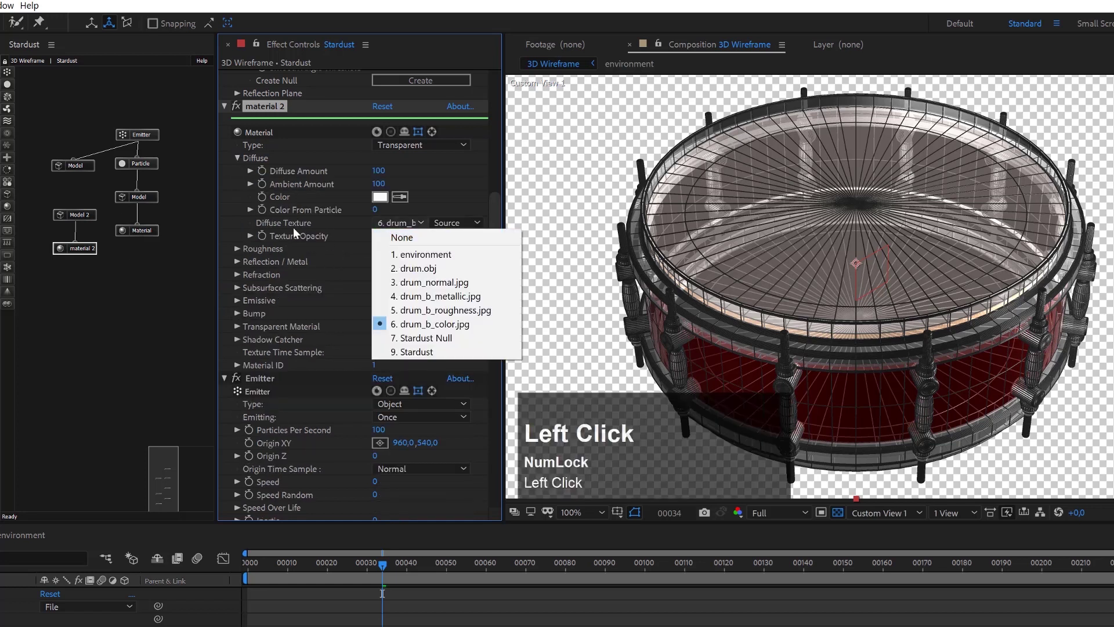
left_click(411, 239)
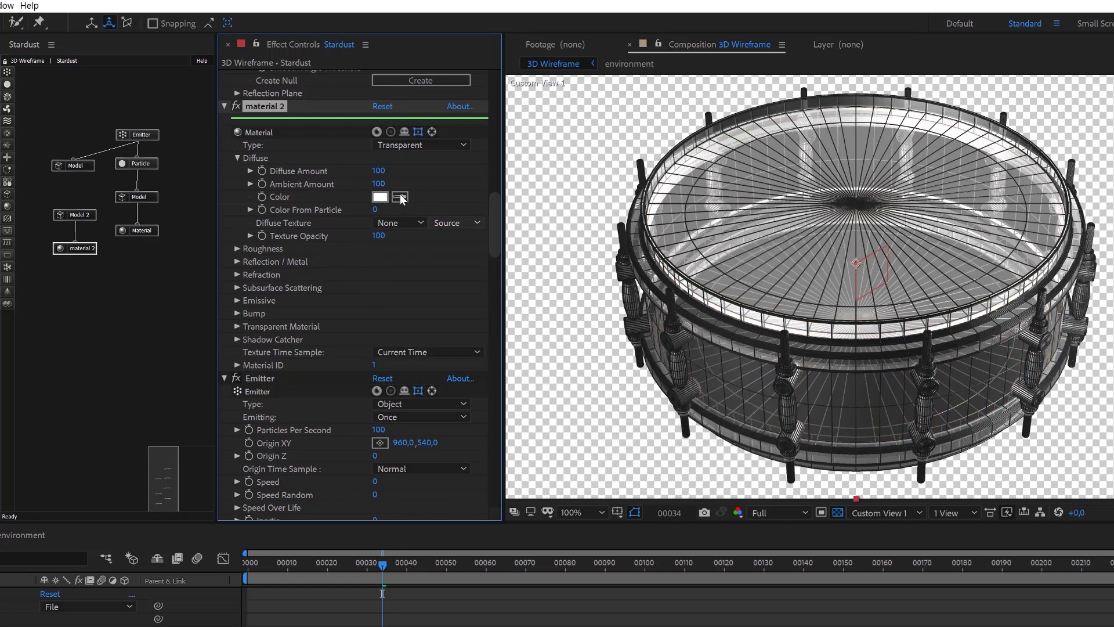
left_click(380, 197)
left_click_drag(0, 116, 0, 116)
left_click(118, 49)
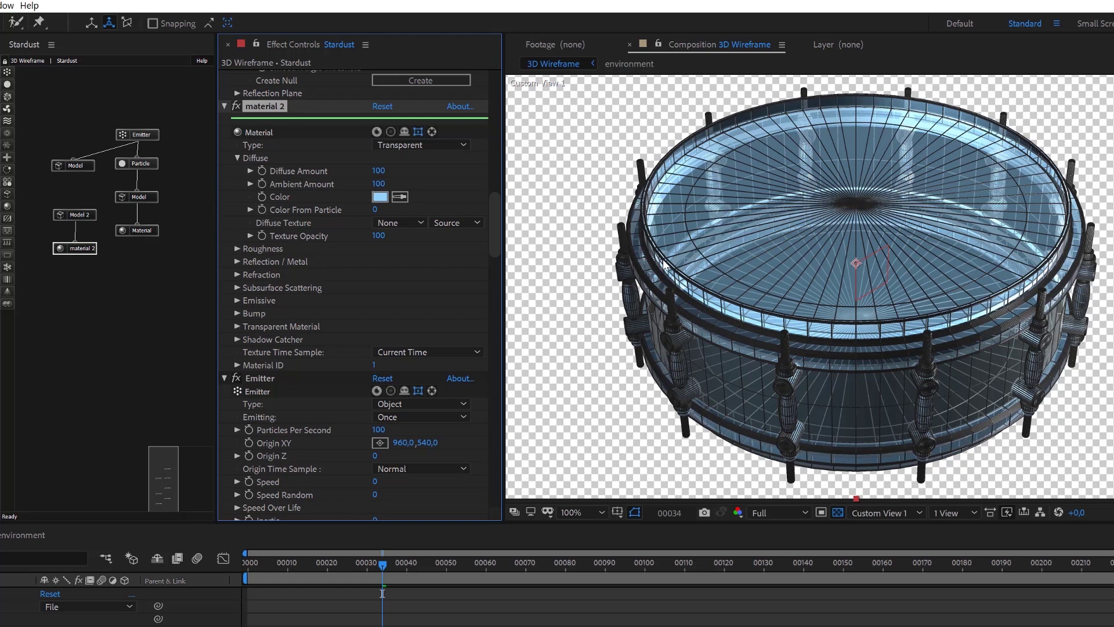
Disable the Emitter node and turn off the composition's transparency grid to show the transparent drum alone on black.
right_click(143, 135)
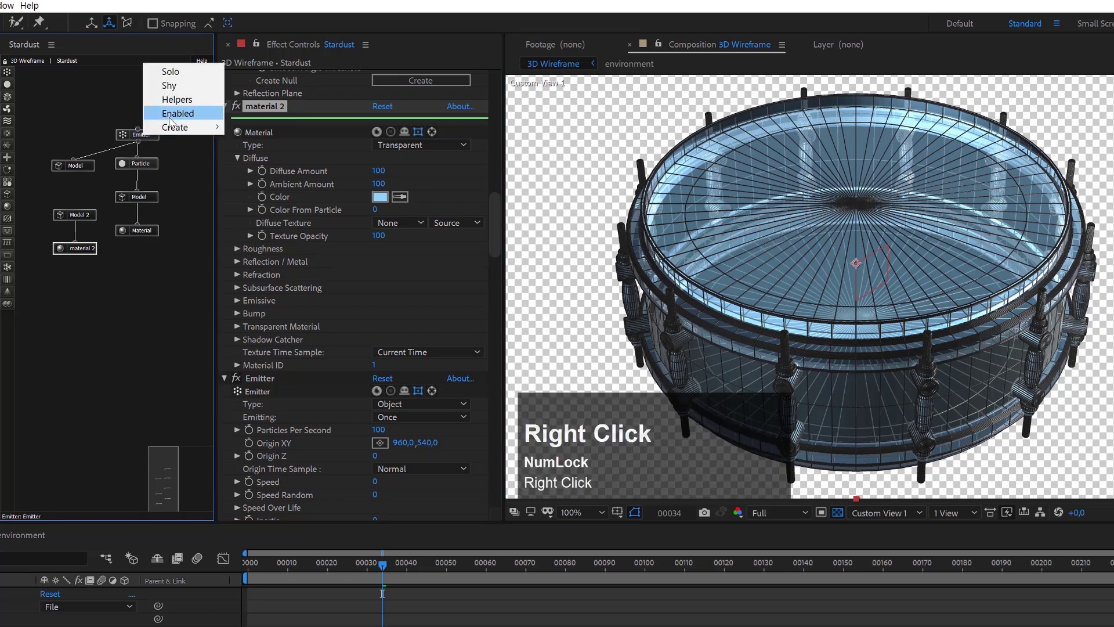
left_click(151, 127)
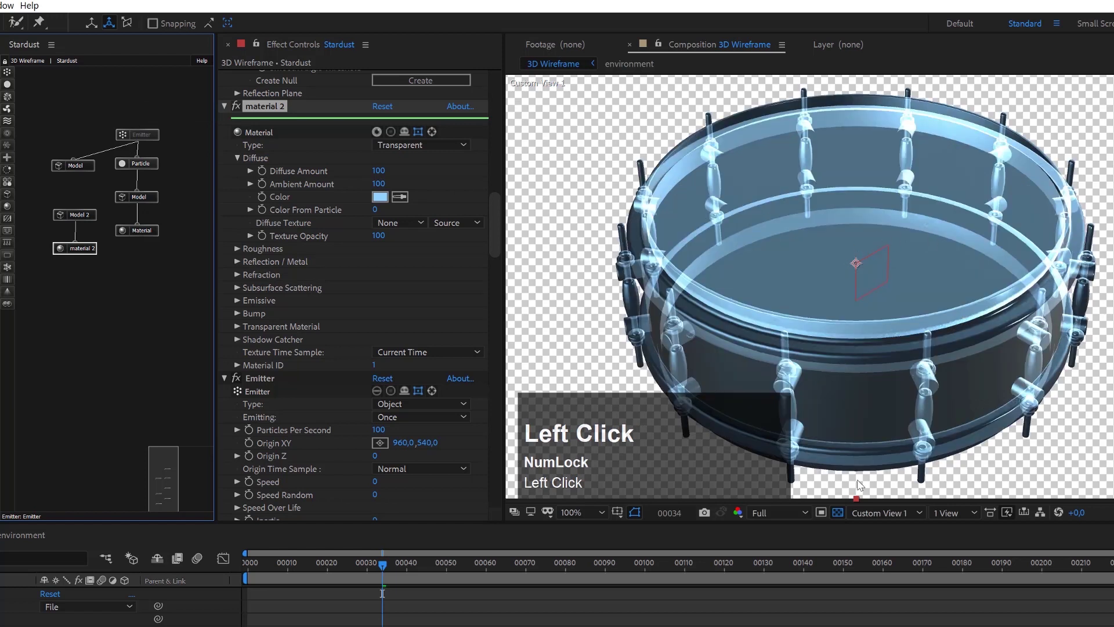
left_click(838, 513)
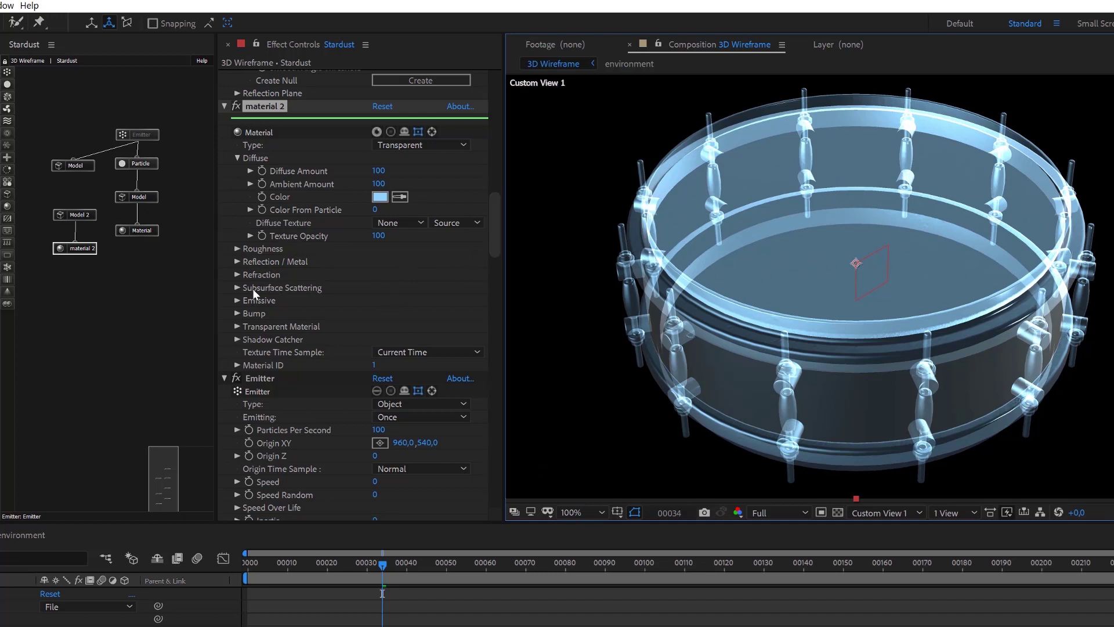
Set Normal Affects Opacity to 100 in material 2's Transparent Material settings.
left_click(237, 326)
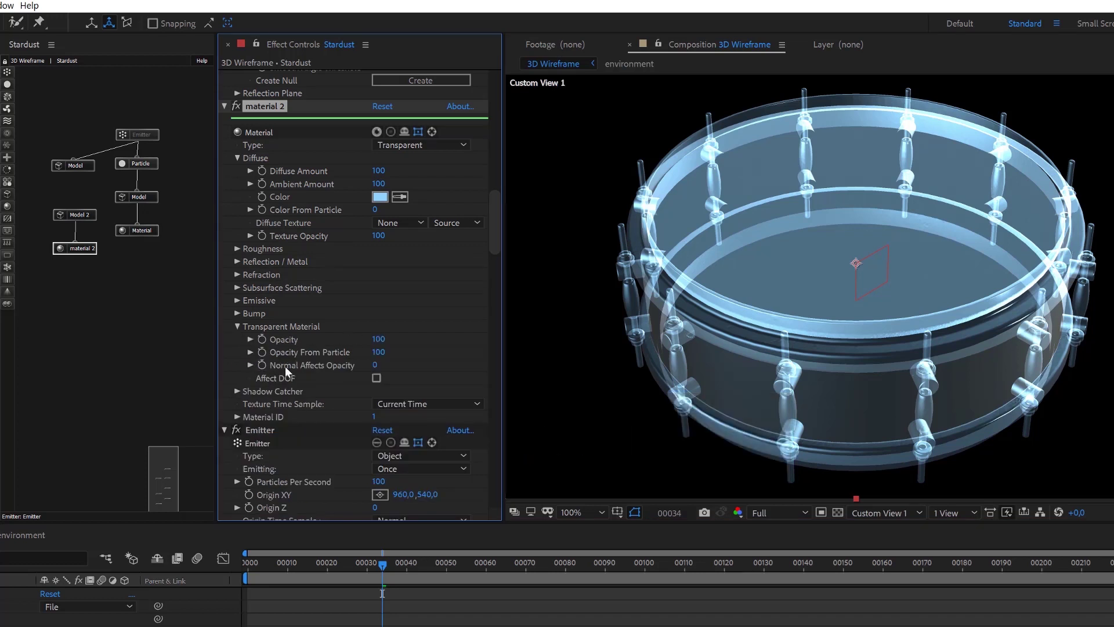
left_click(378, 367)
left_click_drag(378, 366, 483, 376)
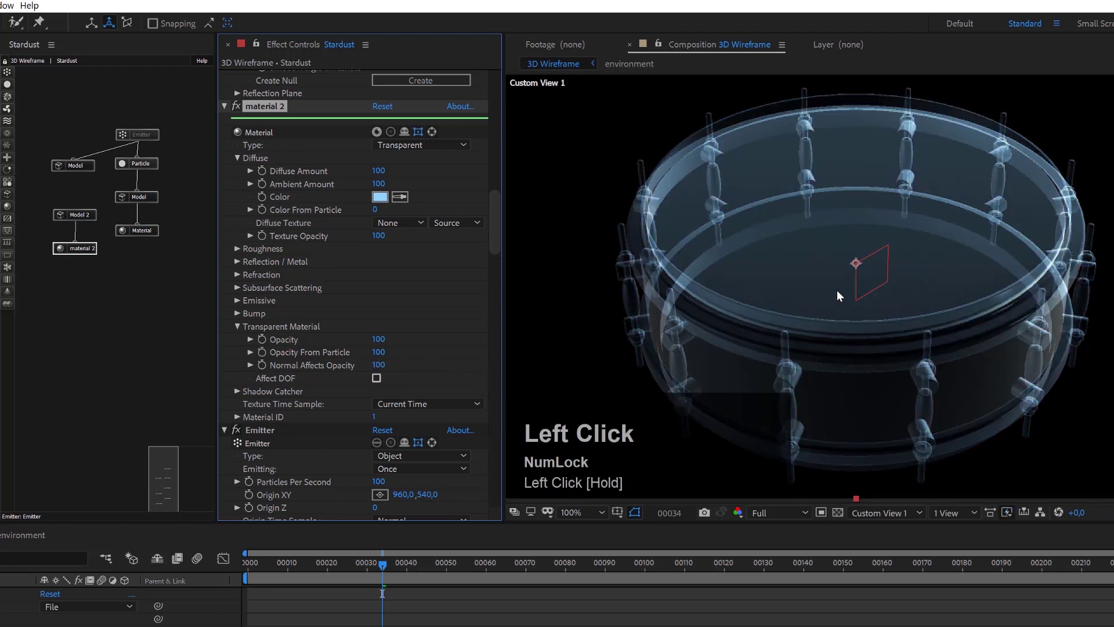
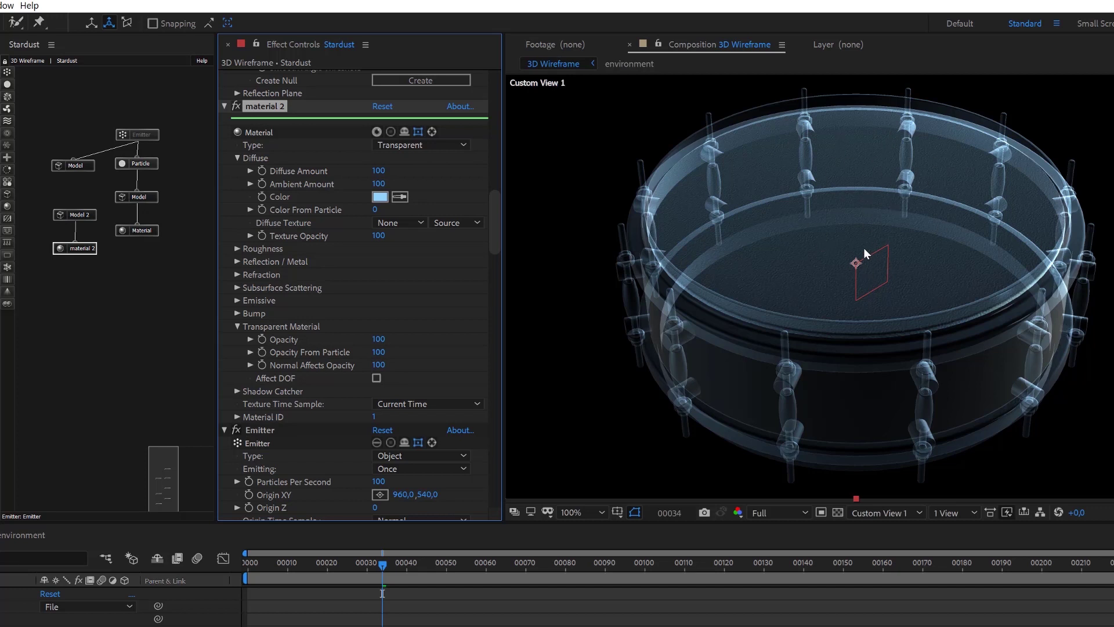
Check the transparent drum from a slightly rotated view and set material 2's Normal Affects Opacity to 75.
key("c")
key("c")
key("c")
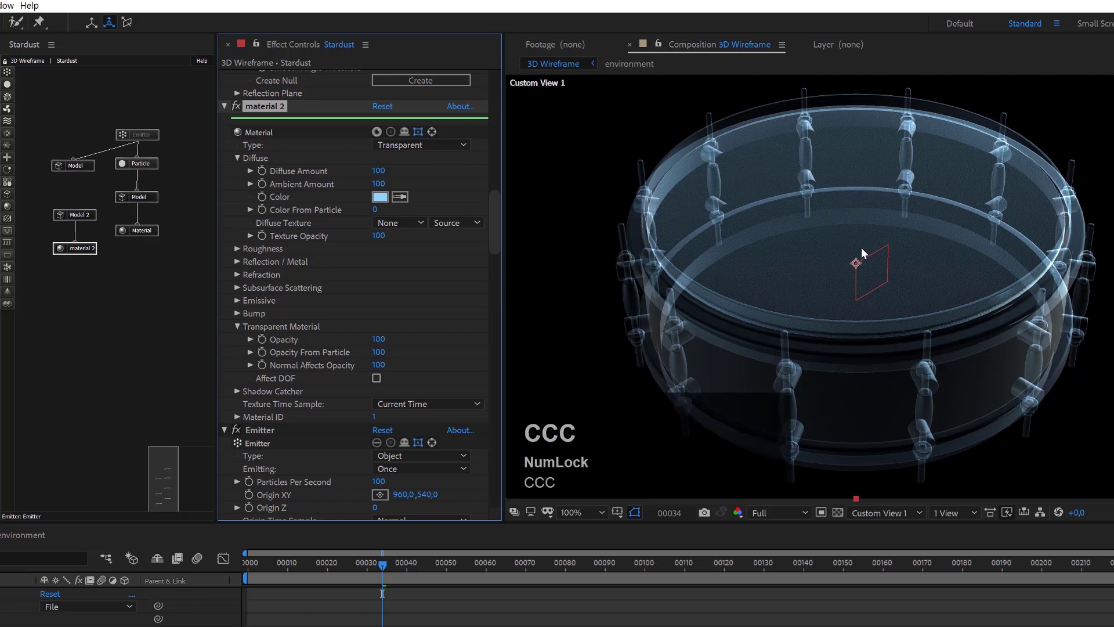
left_click_drag(861, 247, 871, 214)
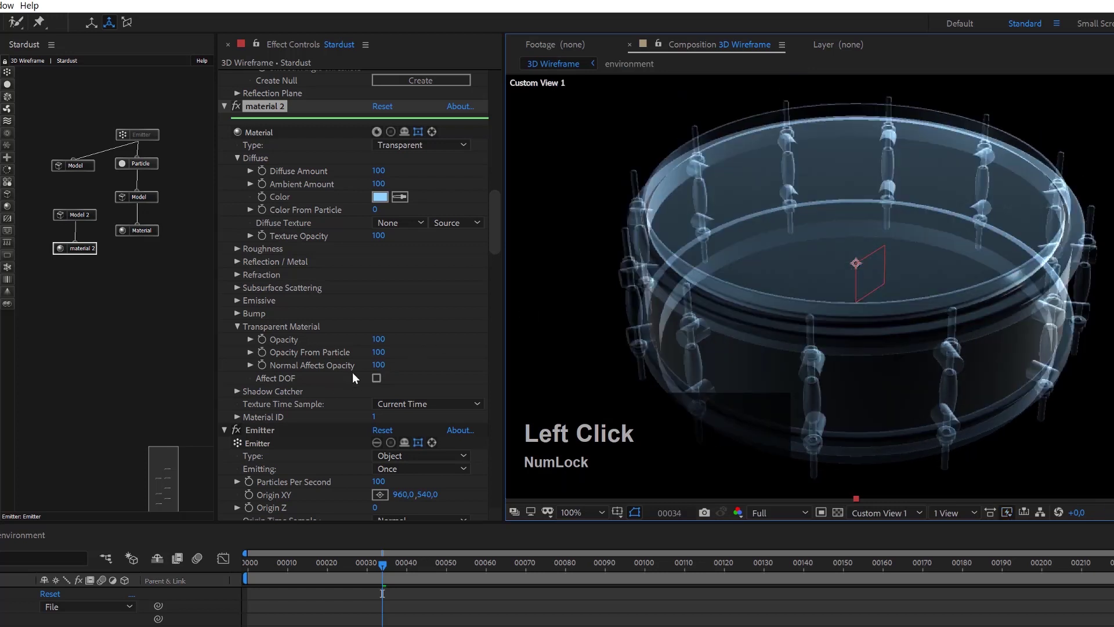
left_click(377, 365)
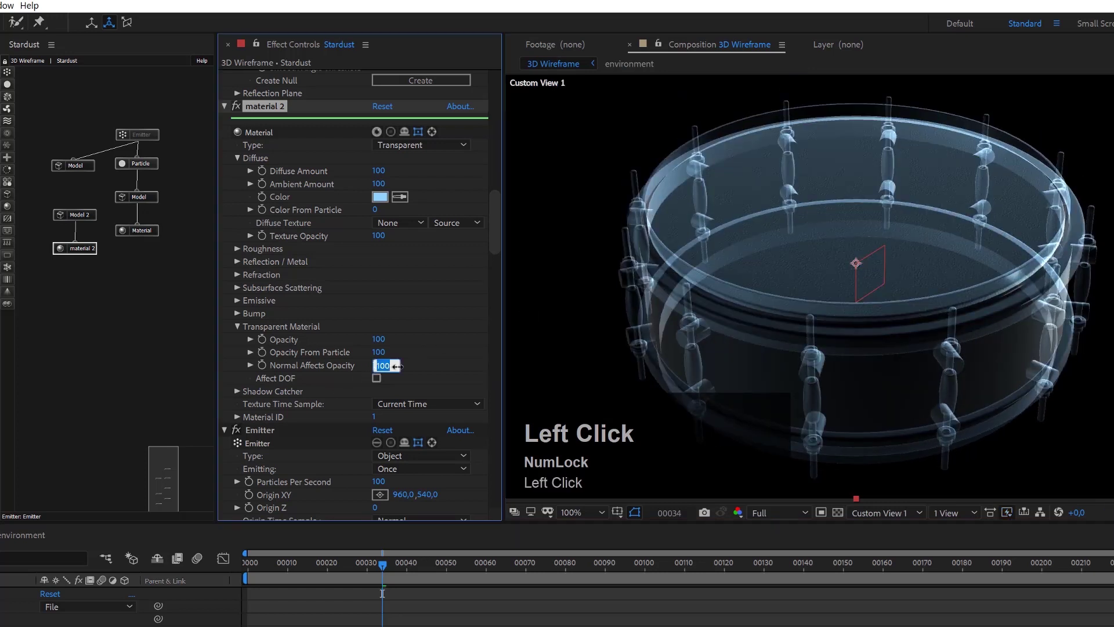
type("75")
key("Return")
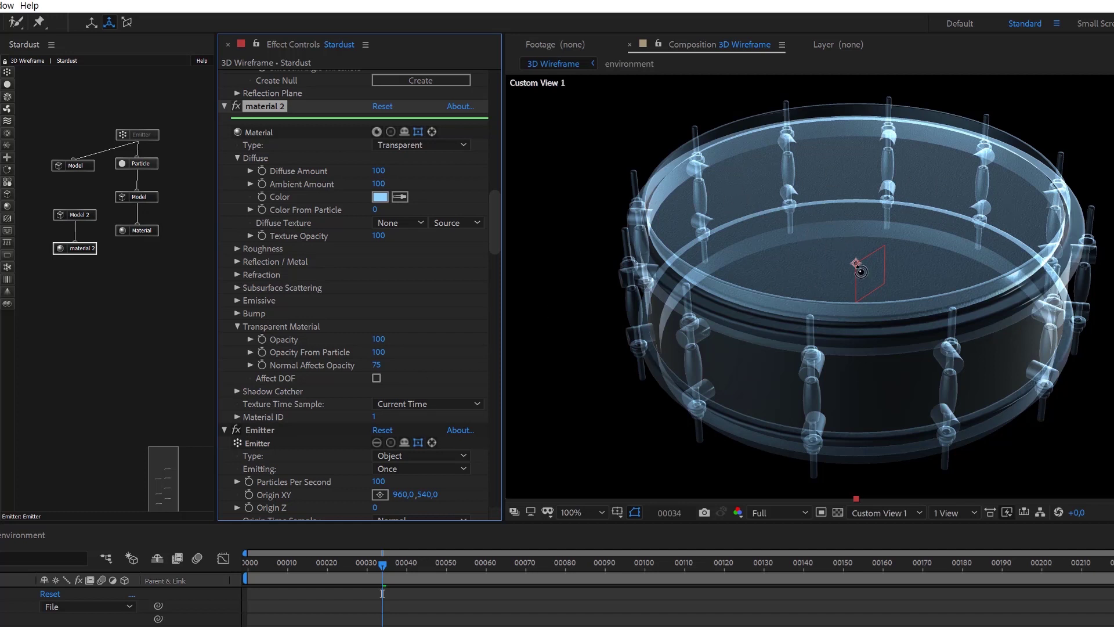
Set the Bump Texture of material 2 to None.
mouse_move(497, 235)
left_mouse_down()
mouse_move(503, 292)
mouse_move(510, 228)
left_mouse_up()
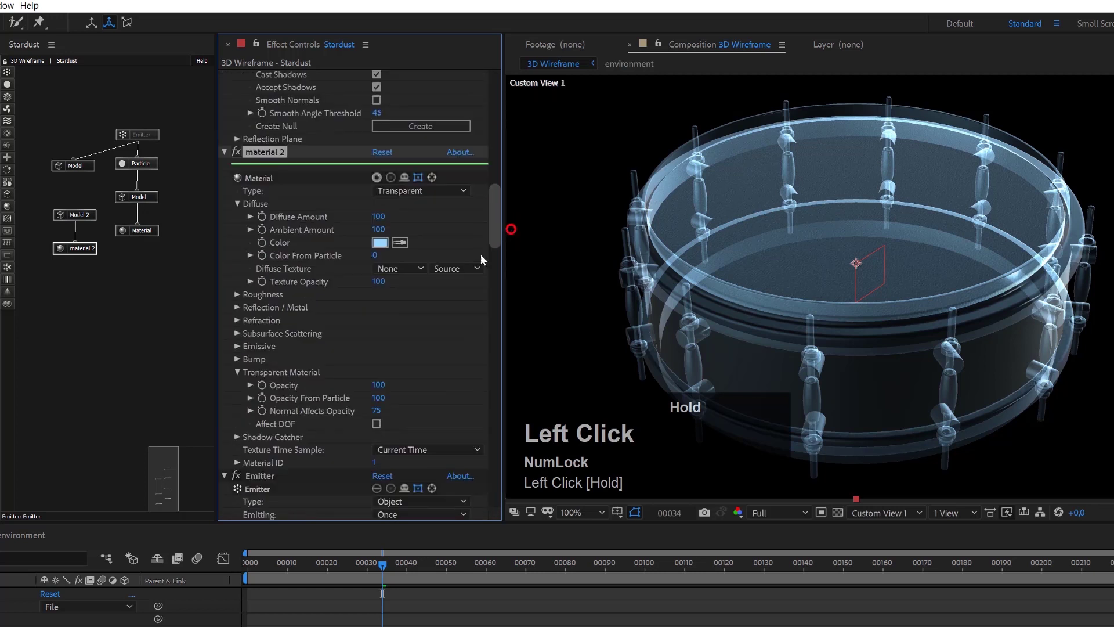
left_click(238, 354)
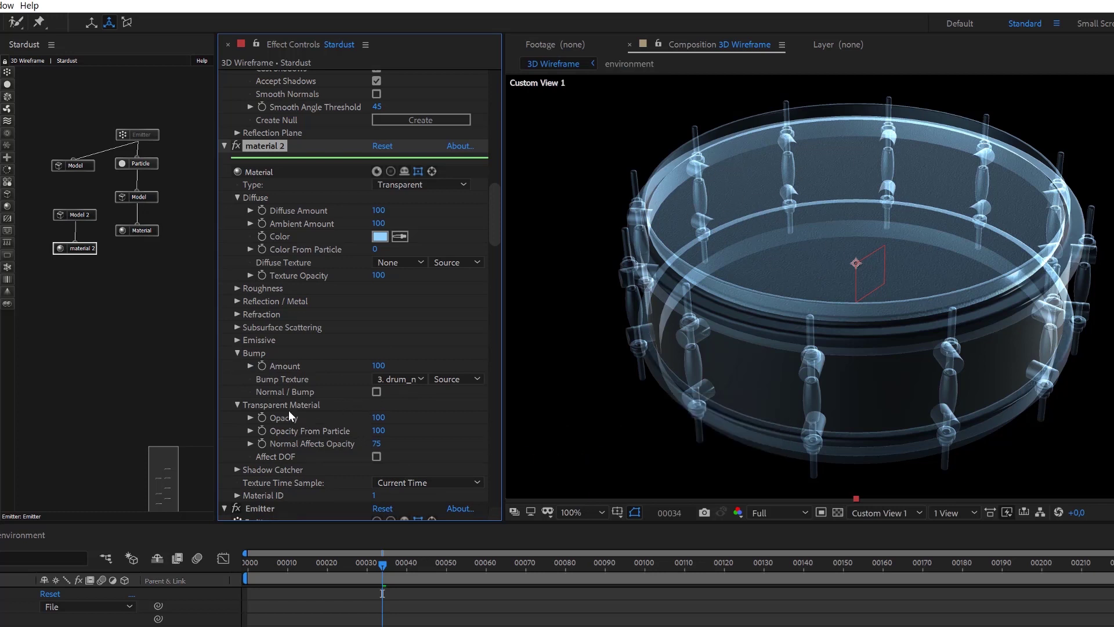
left_click(391, 378)
left_click(401, 390)
Re-enable the Emitter node and inspect the wireframe over the blue transparent drum both close up and as a whole.
right_click(133, 139)
left_click(152, 112)
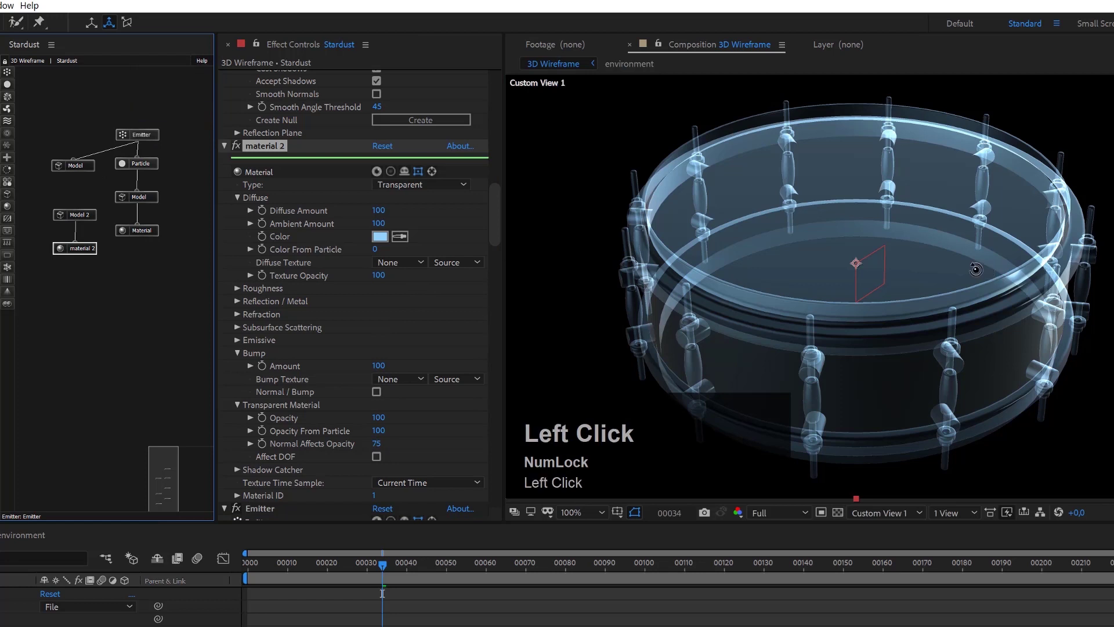
scroll(912, 231, "up", 1)
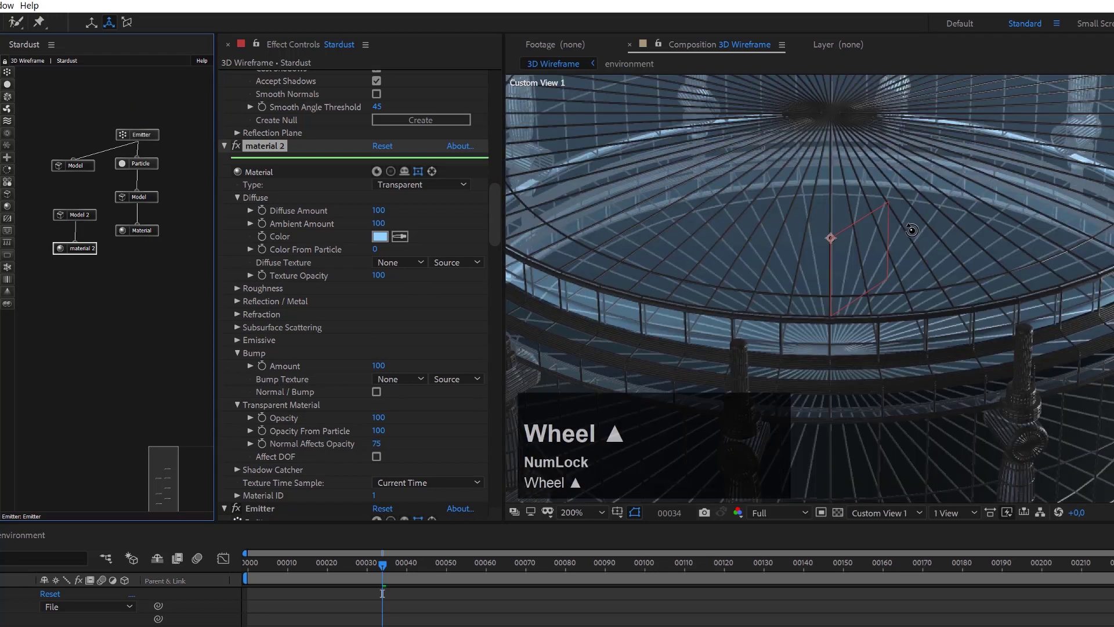
scroll(912, 231, "down", 1)
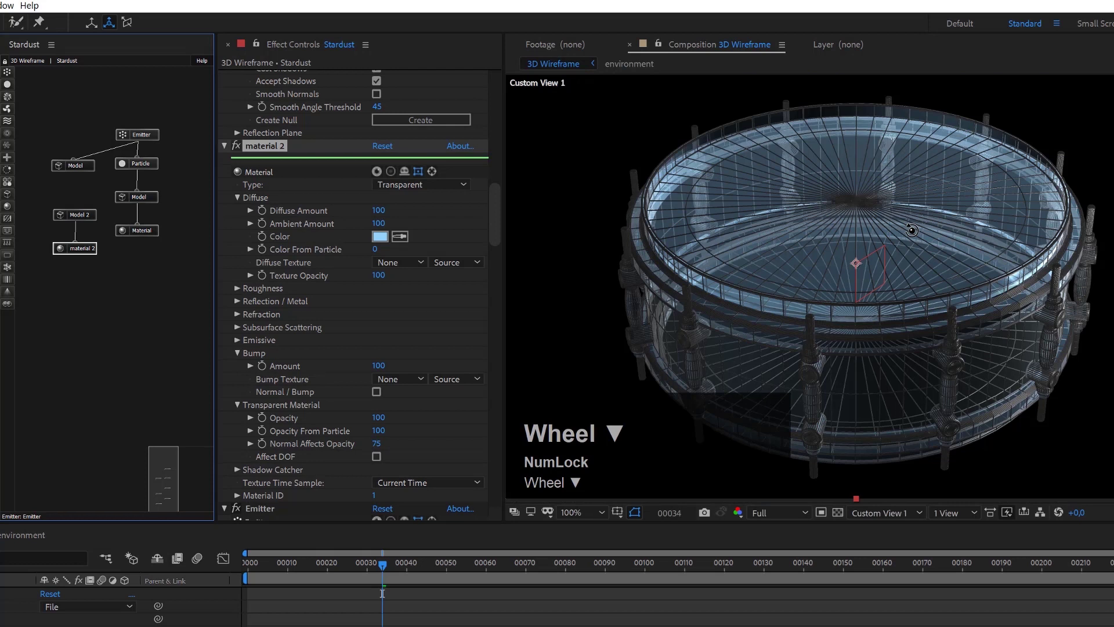
scroll(930, 271, "up", 1)
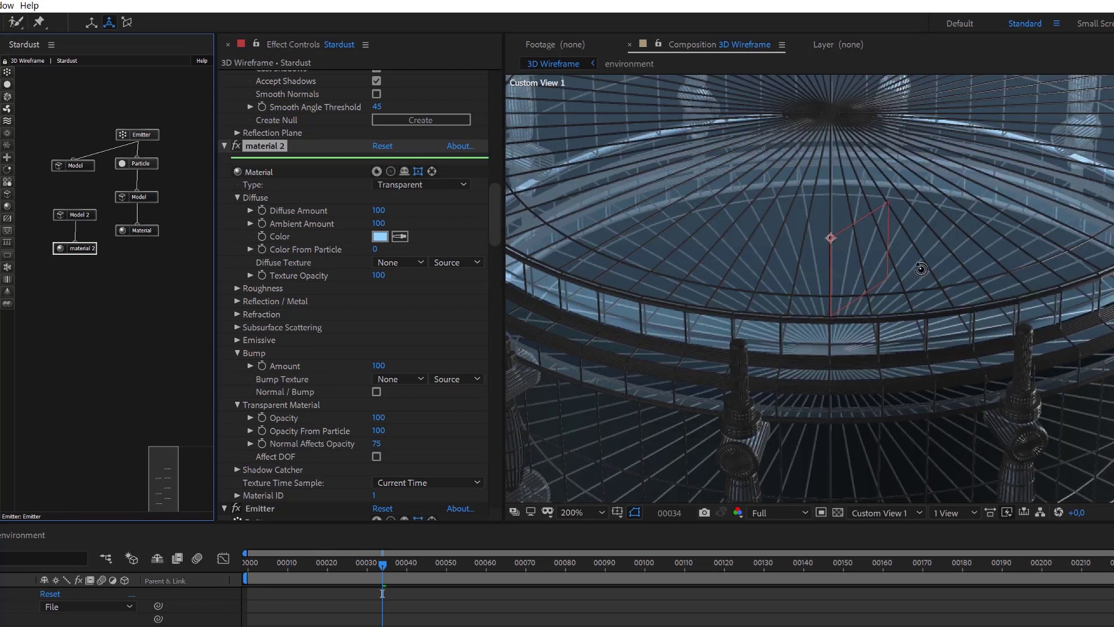
scroll(921, 268, "down", 1)
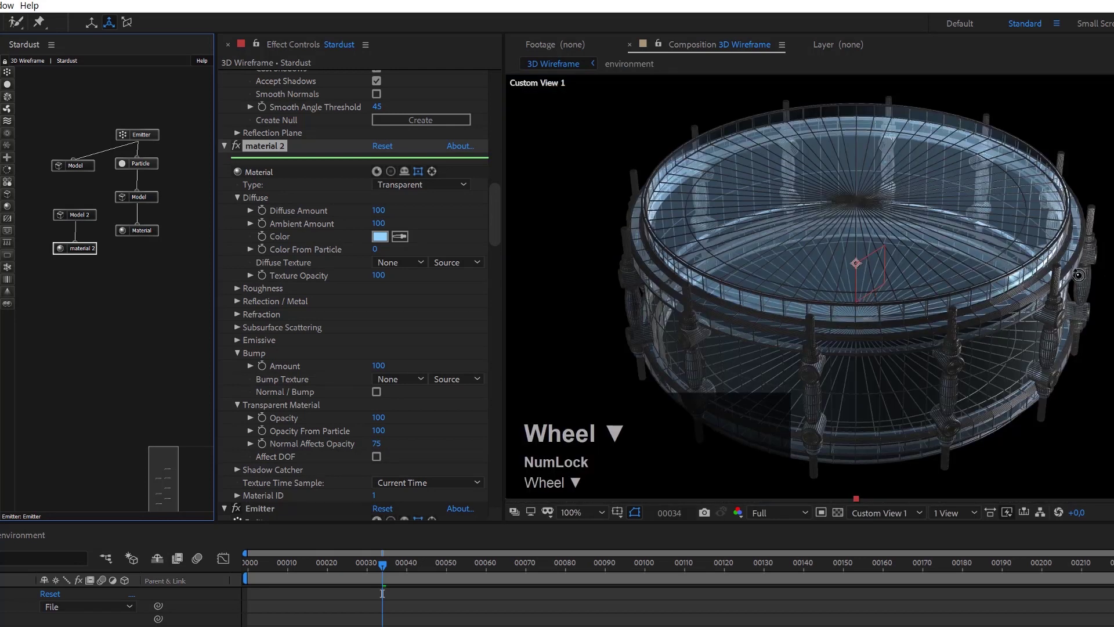
scroll(1036, 262, "up", 1)
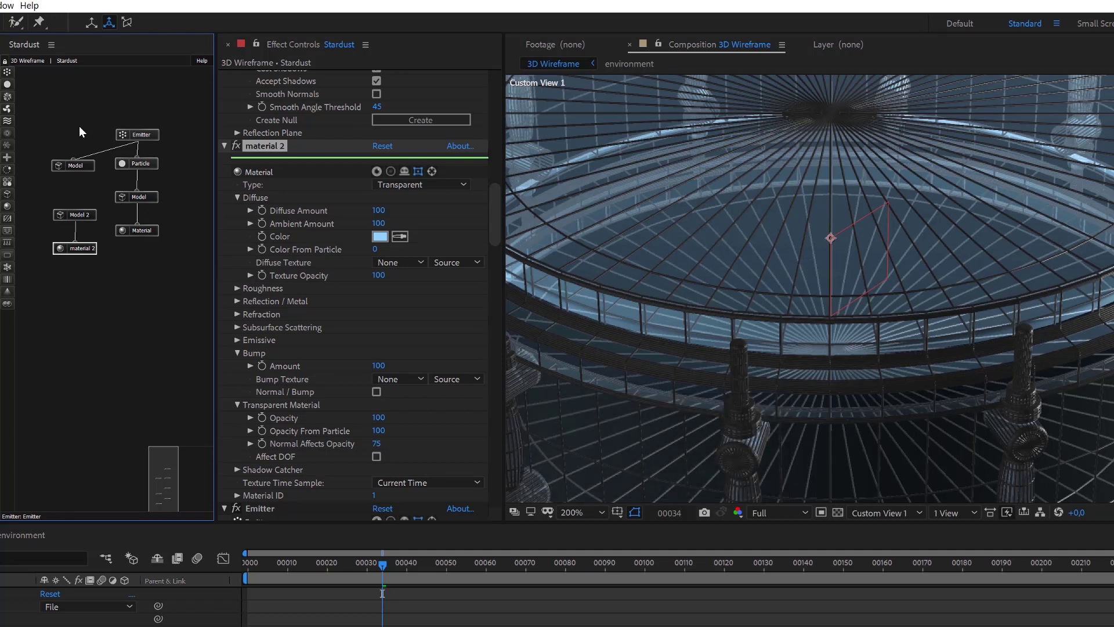
Move the Model 2 and material 2 pair away from the emitter branch in the node graph.
left_click_drag(178, 106, 151, 144)
left_click(87, 216)
left_click_drag(88, 217, 60, 228)
Duplicate the whole emitter branch and line up the copied emitter, particle, model and material nodes beside the original column.
left_click_drag(185, 106, 82, 247)
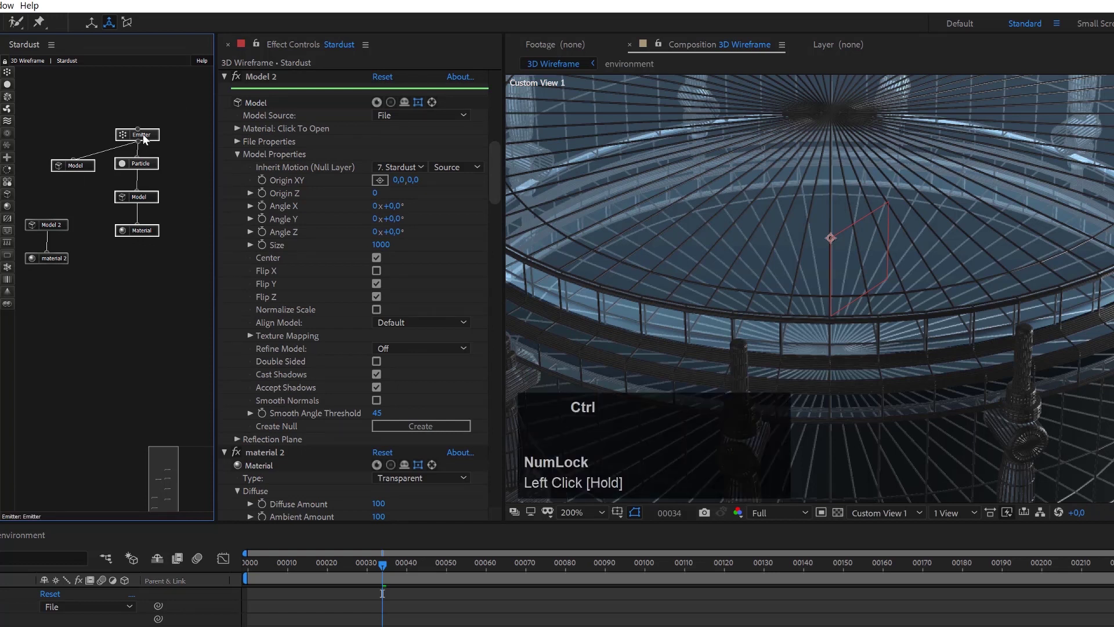
key("ctrl+d")
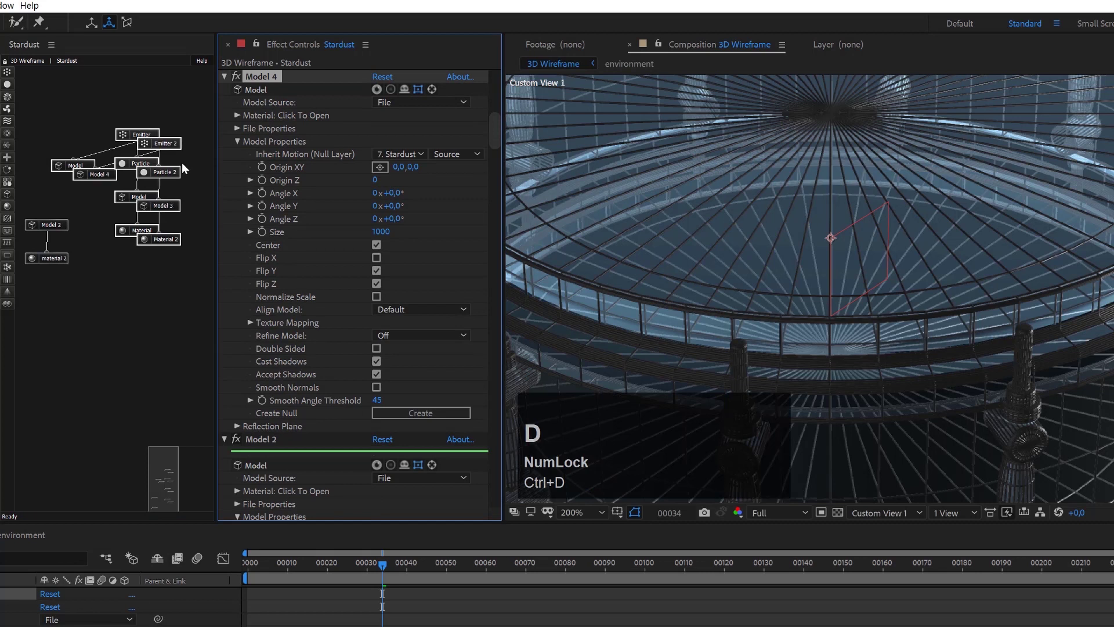
left_click(192, 163)
left_click_drag(191, 119, 176, 282)
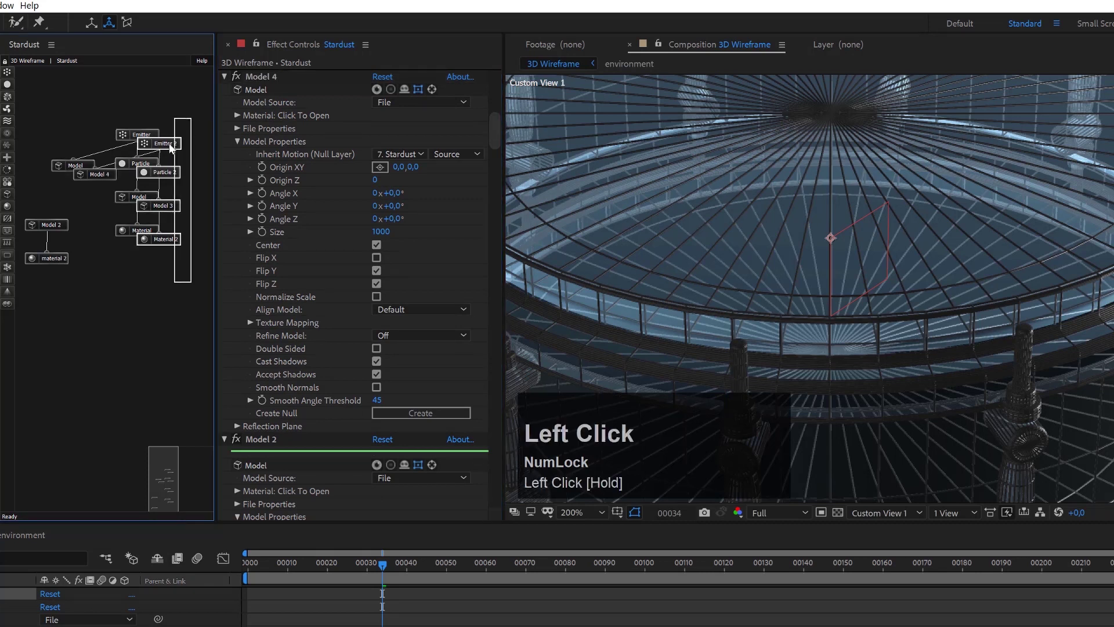
left_click_drag(170, 141, 258, 168)
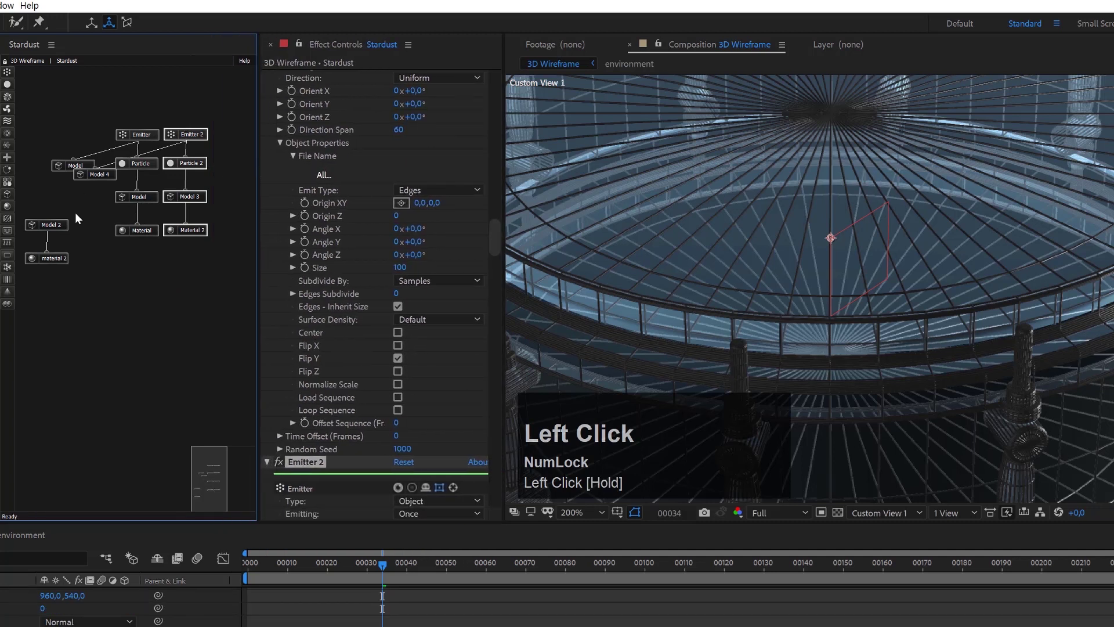
Delete the duplicated drum node Model 4 and connect Emitter 2 to the original drum Model instead.
left_click_drag(96, 175, 237, 159)
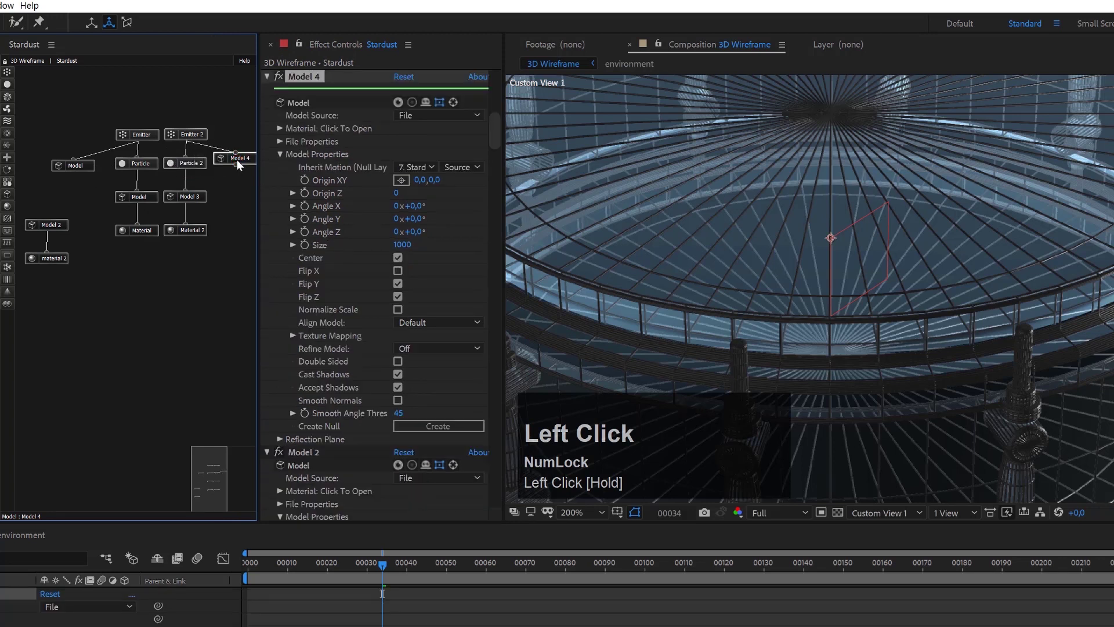
key("Delete")
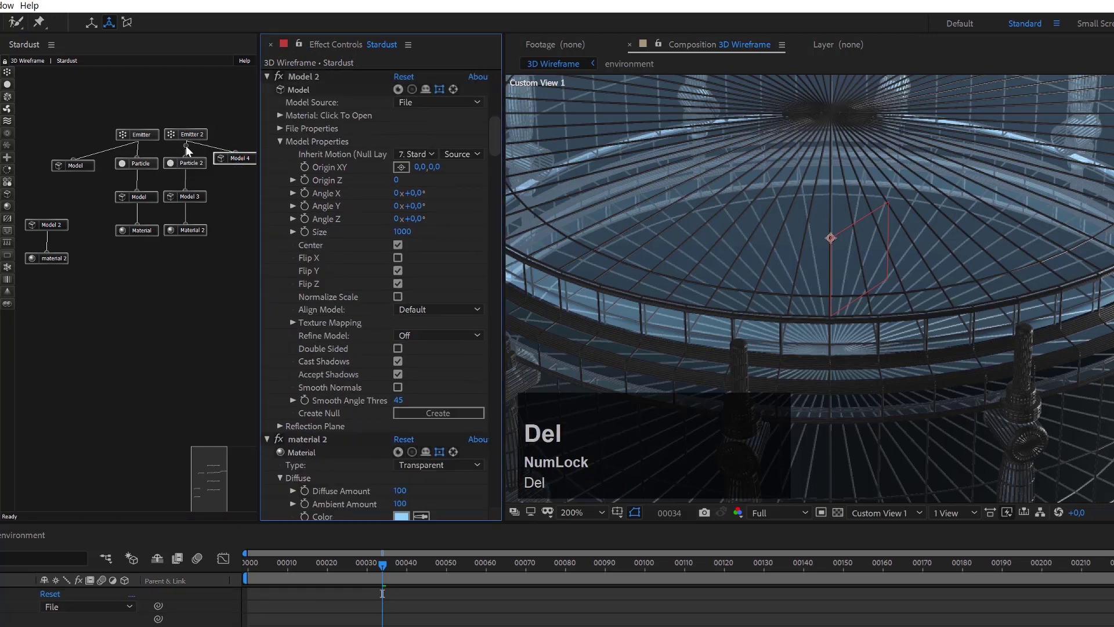
left_click_drag(185, 141, 71, 166)
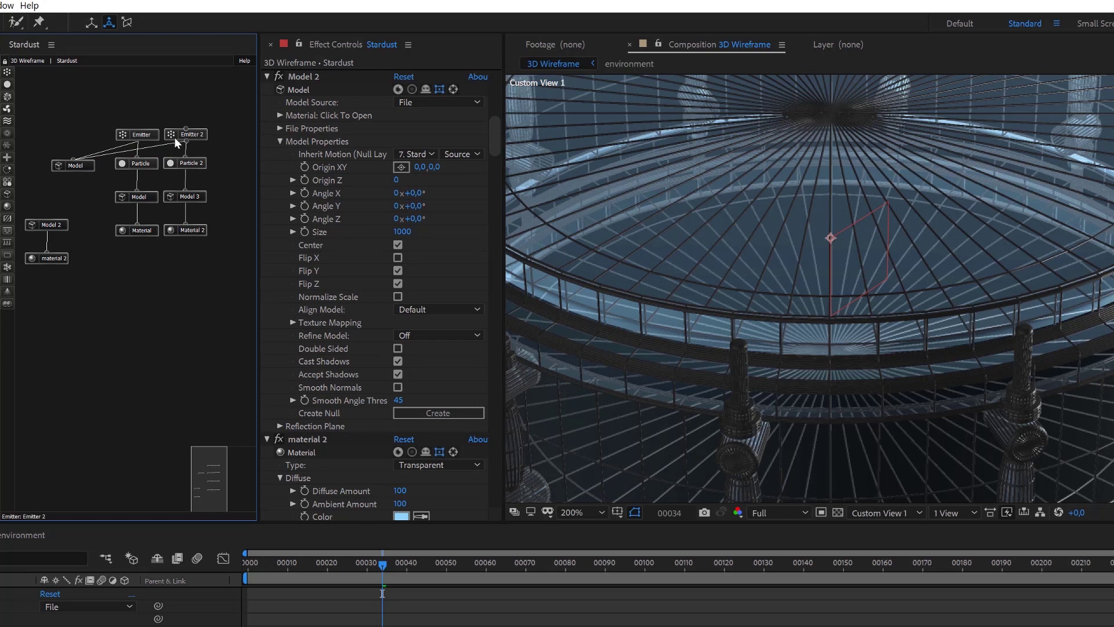
Rename the original Emitter node as Wireframe.
left_click(147, 136)
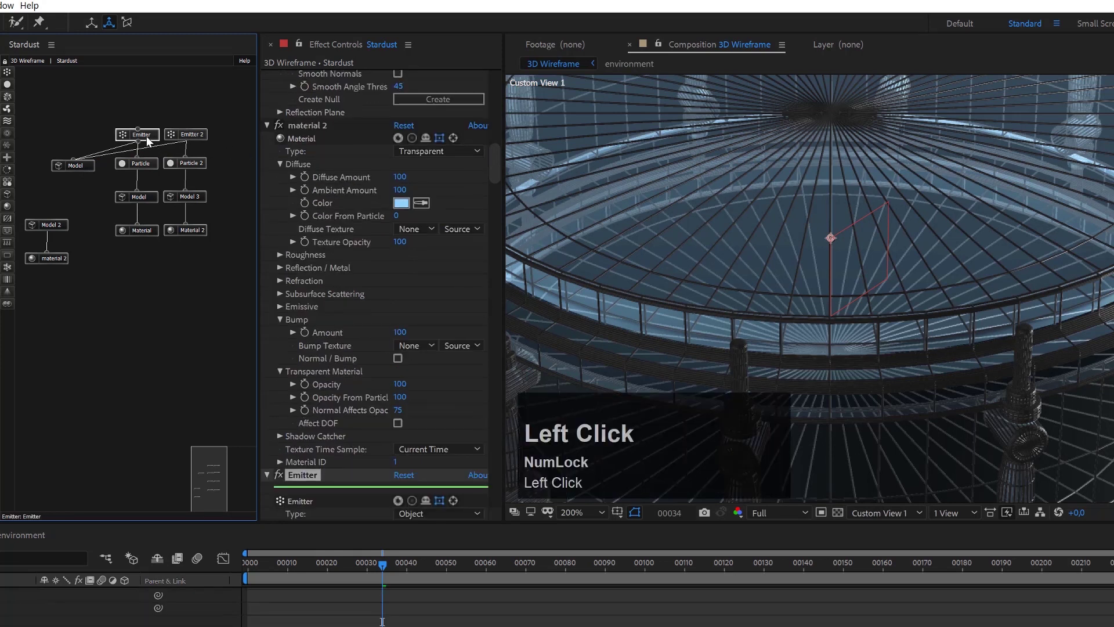
key("Return")
type("Wireframe")
key("Return")
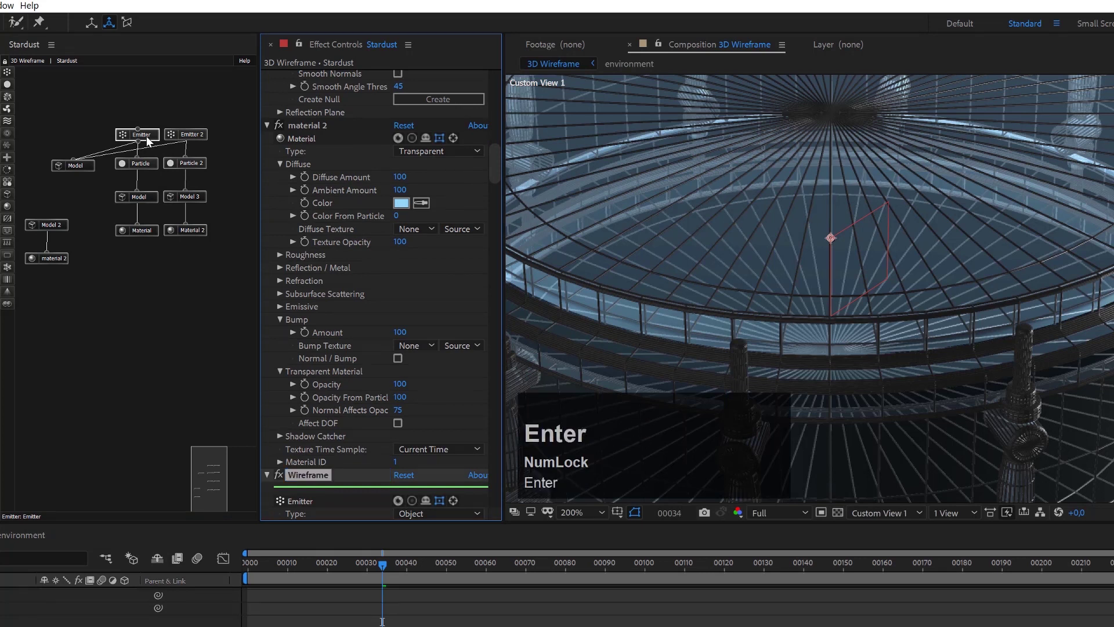
Rename the Emitter 2 node as Connections.
left_click(198, 137)
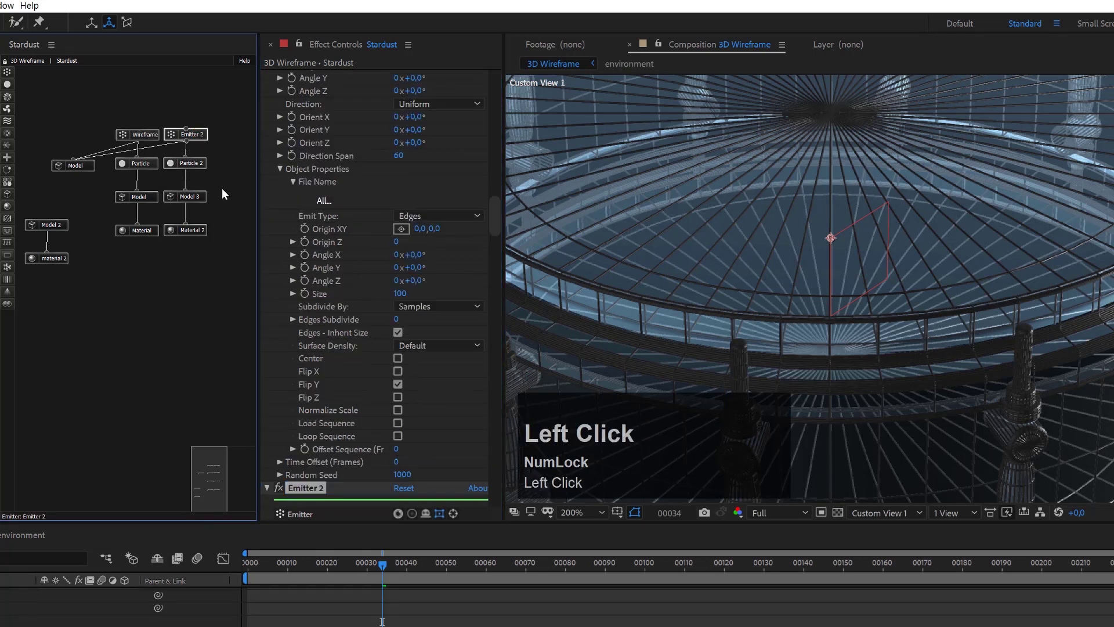
key("Return")
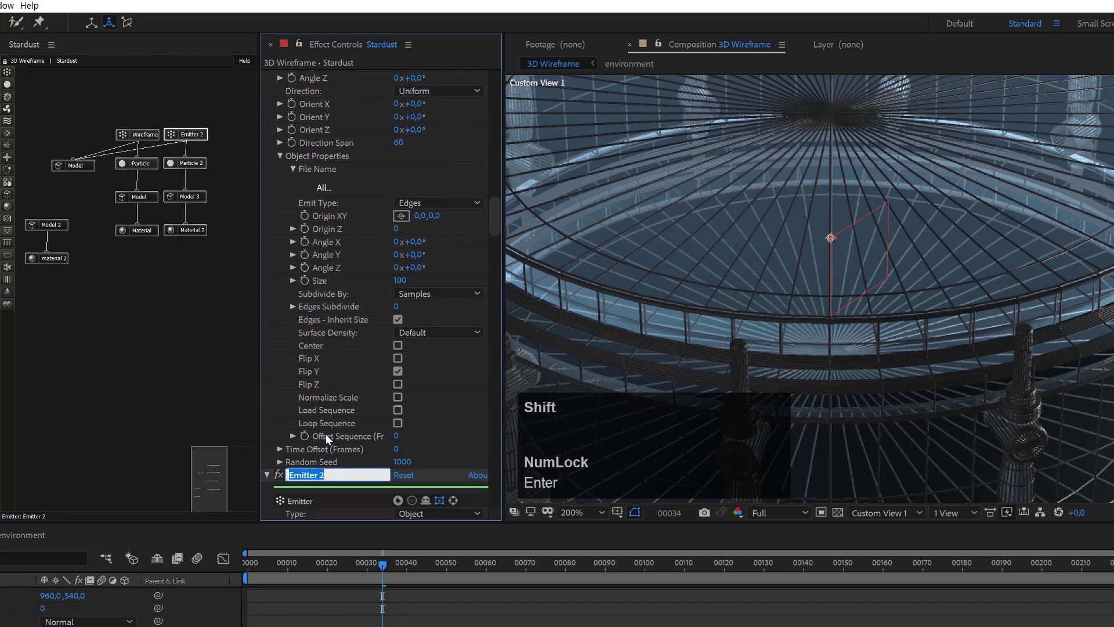
type("Conm")
key("BackSpace")
type("nections")
key("Return")
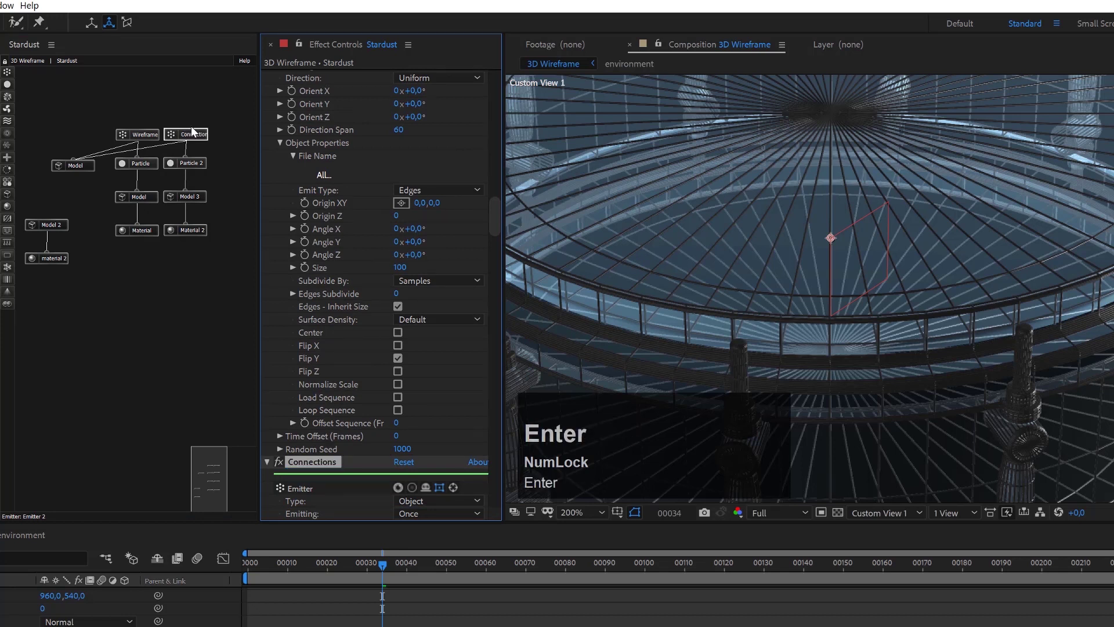
Set the Emit Type of the Connections emitter to Vertices in its object properties.
left_click_drag(496, 233, 316, 253)
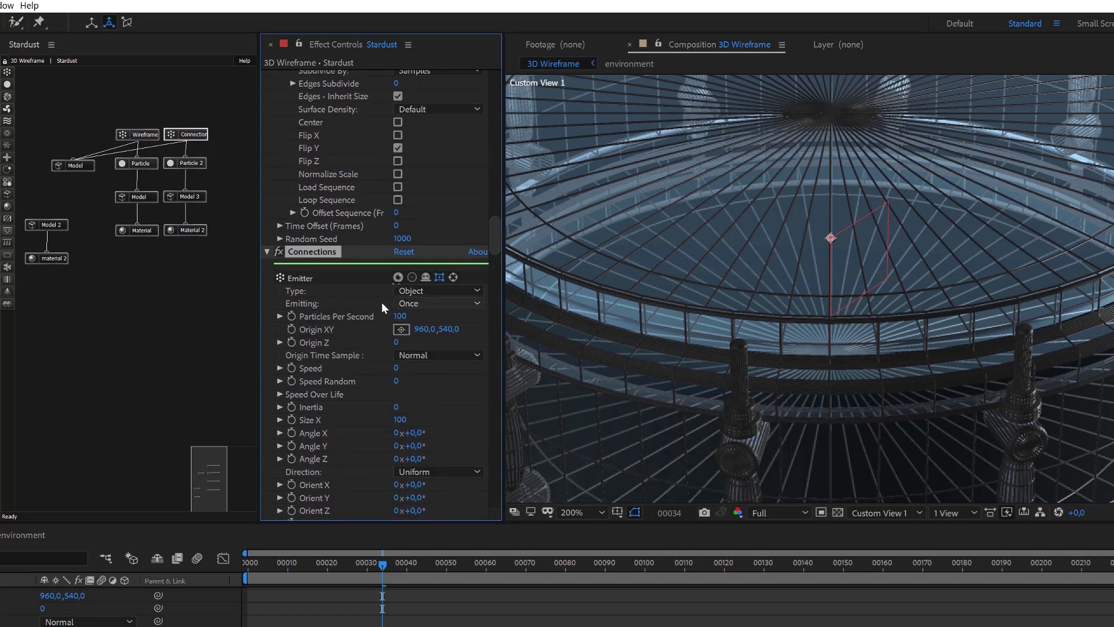
left_click_drag(496, 229, 499, 247)
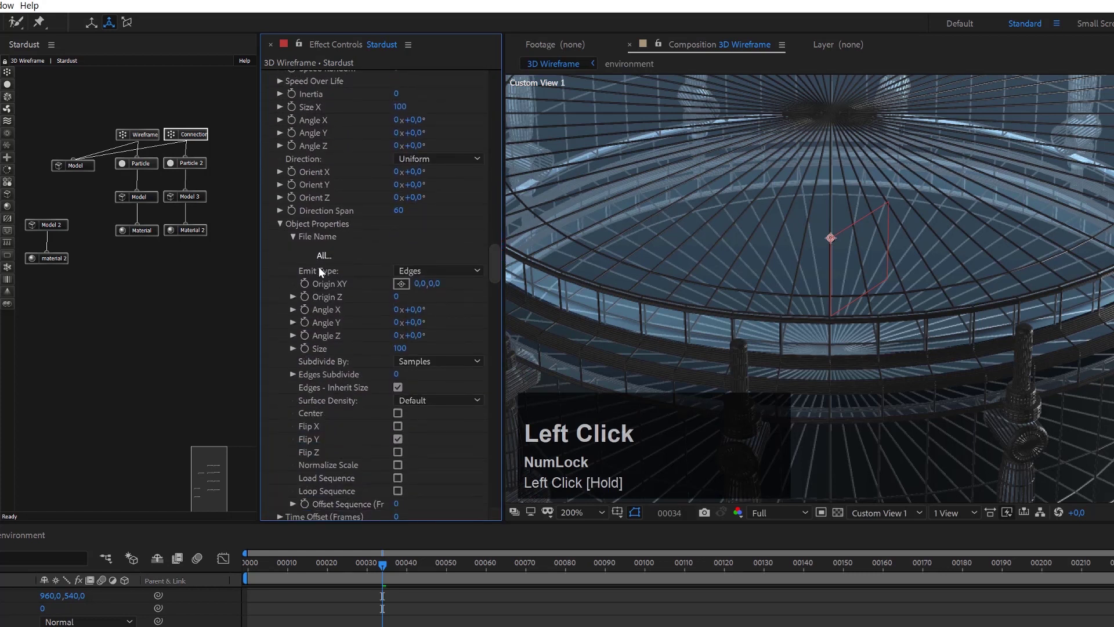
left_click(429, 272)
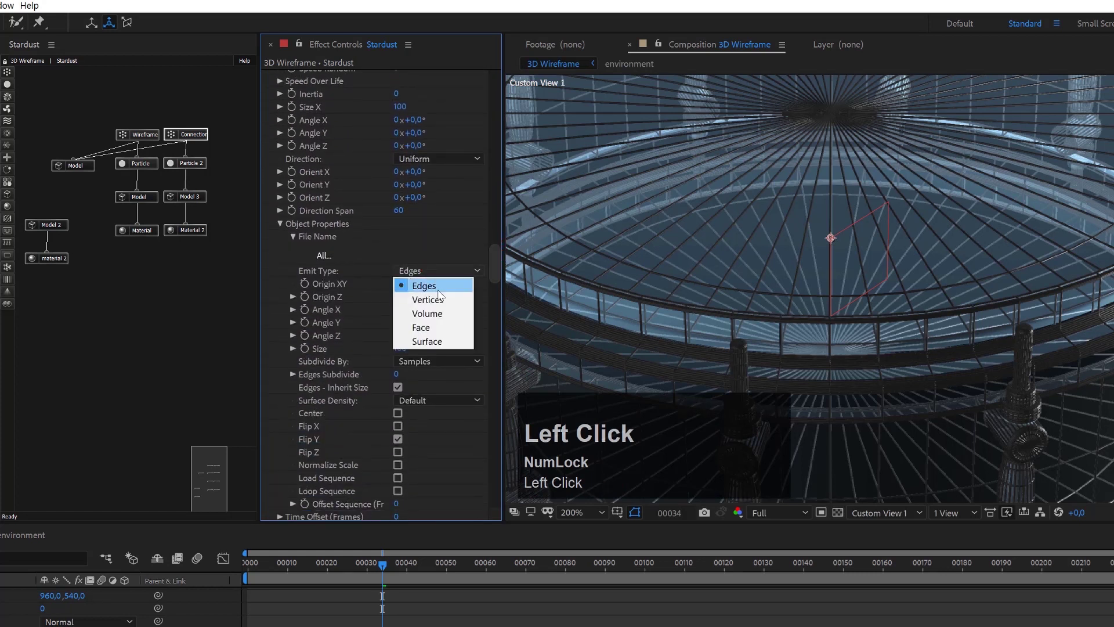
left_click(439, 297)
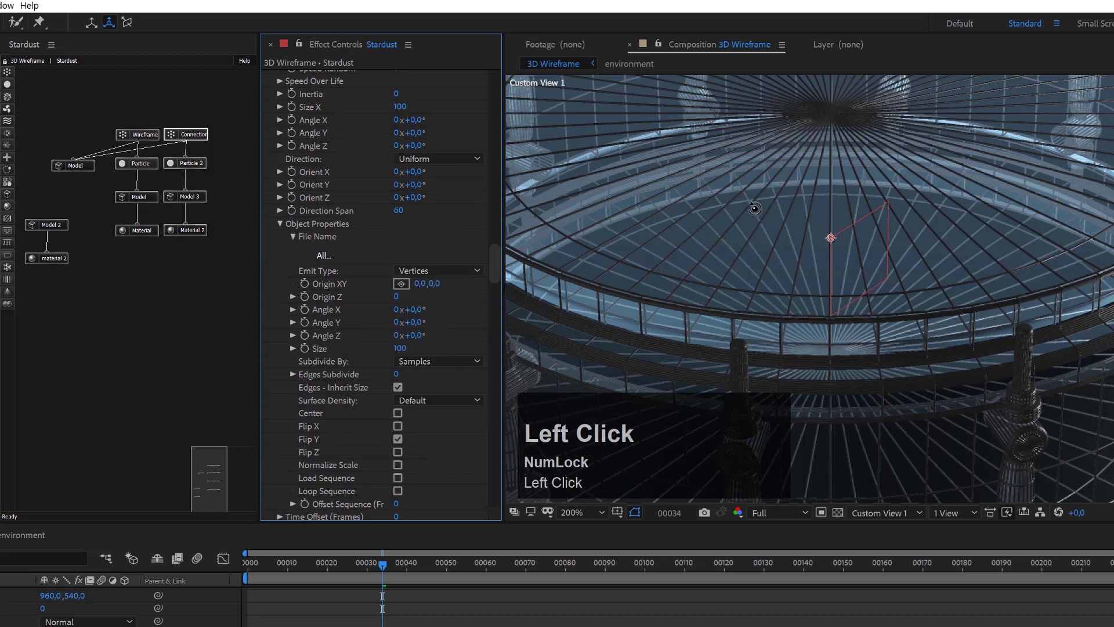
scroll(892, 203, "down", 3)
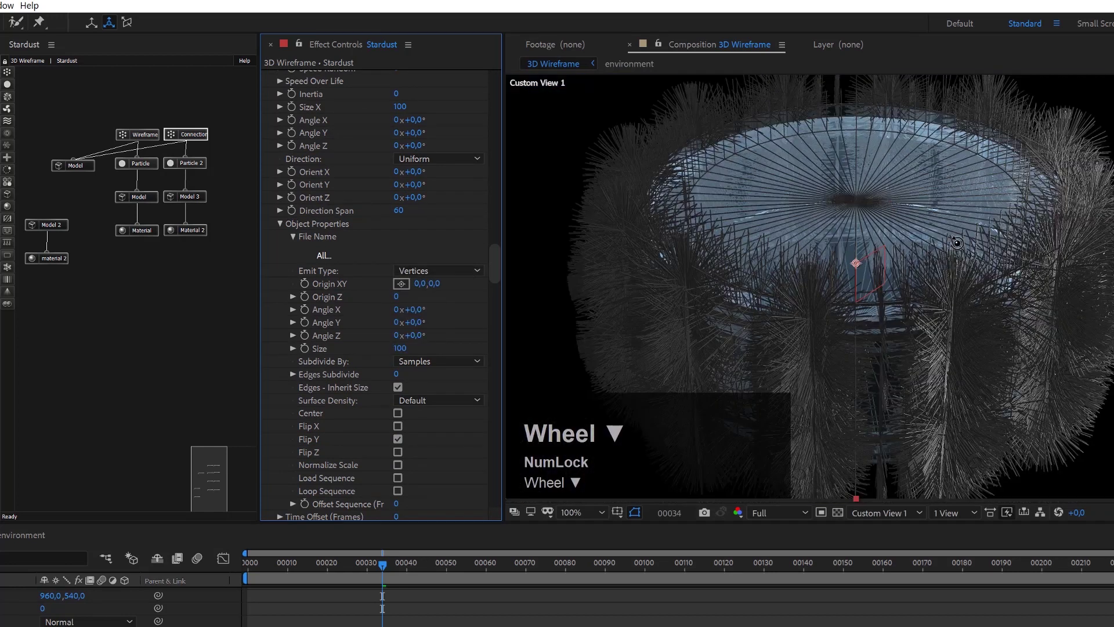
scroll(1036, 240, "up", 3)
scroll(1035, 240, "down", 3)
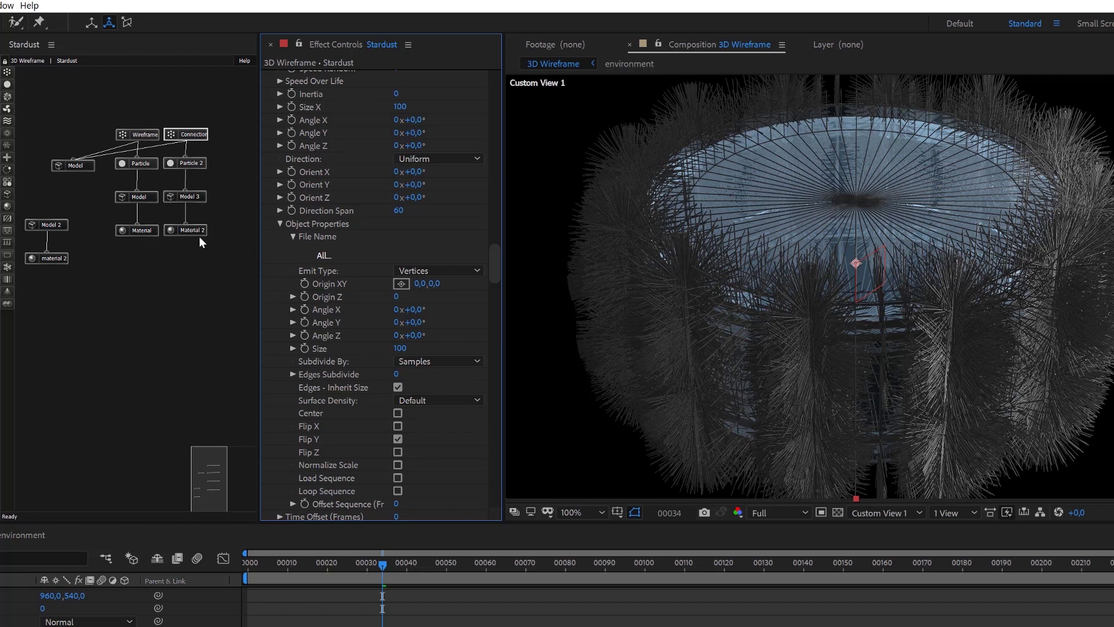
Change the primitive type of Model 3 in the Connections branch to Sphere and set its Segments Y to 12.
left_click(197, 197)
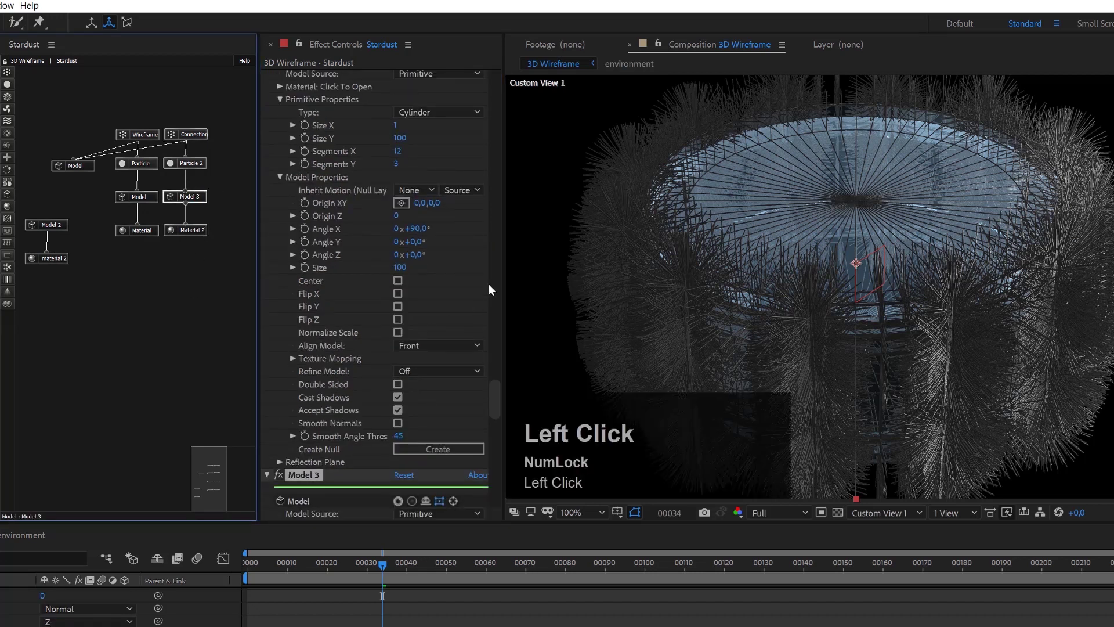
left_click_drag(500, 395, 499, 422)
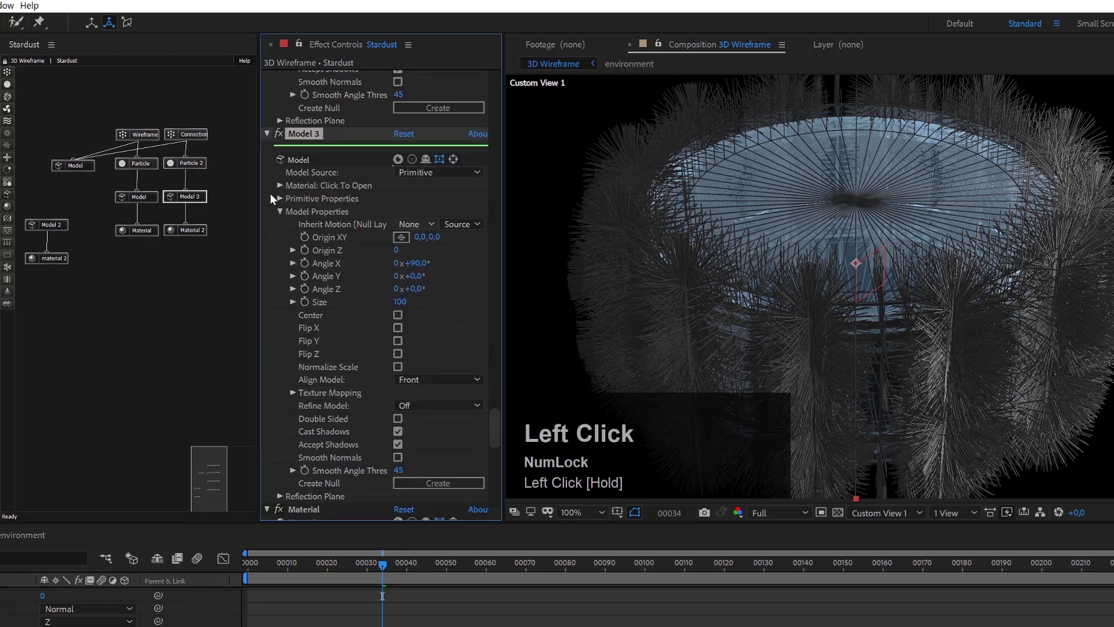
left_click(280, 199)
left_click(414, 210)
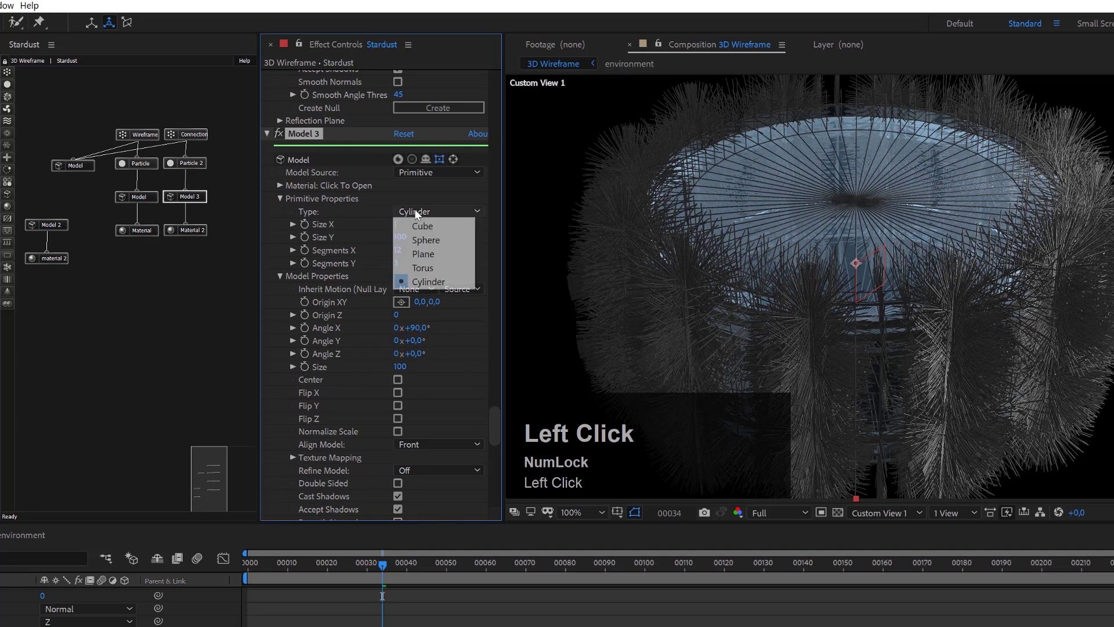
left_click(427, 240)
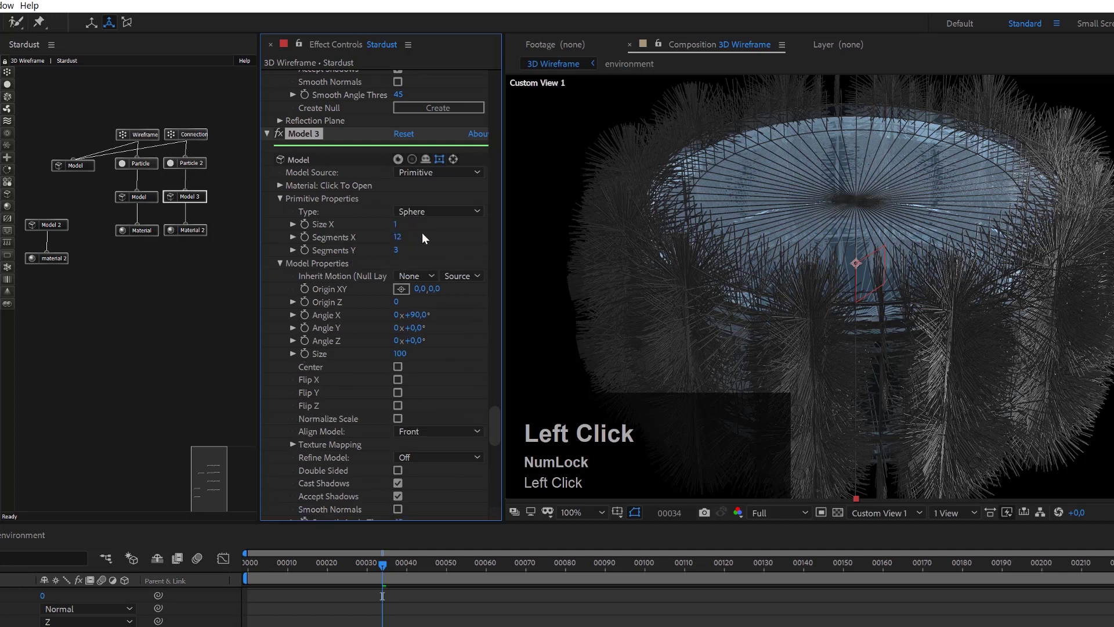
scroll(902, 264, "up", 2)
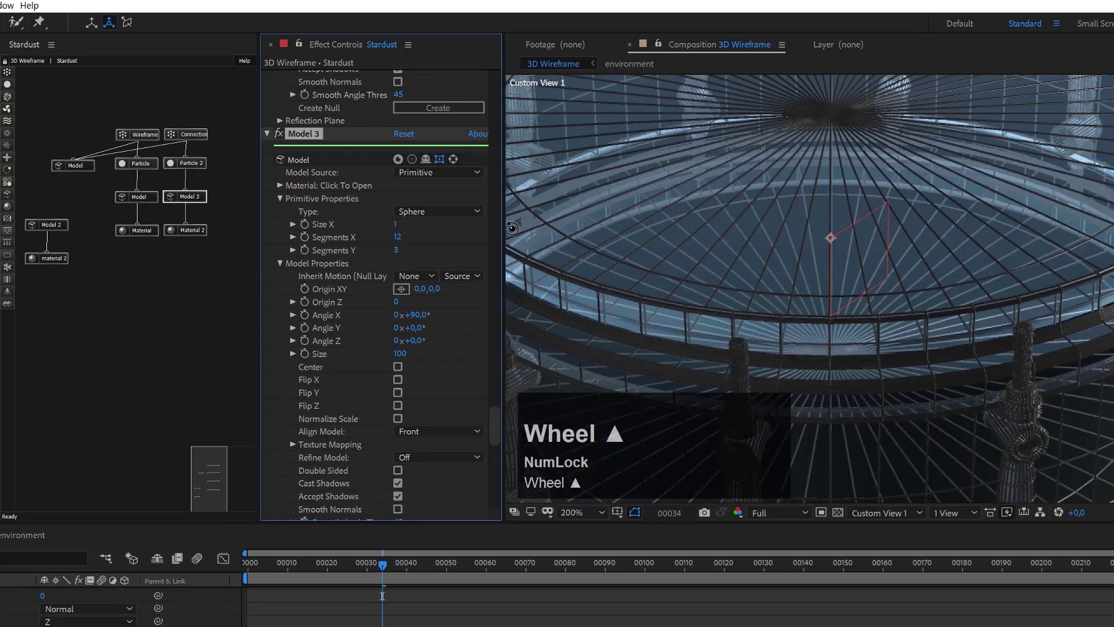
left_click(396, 250)
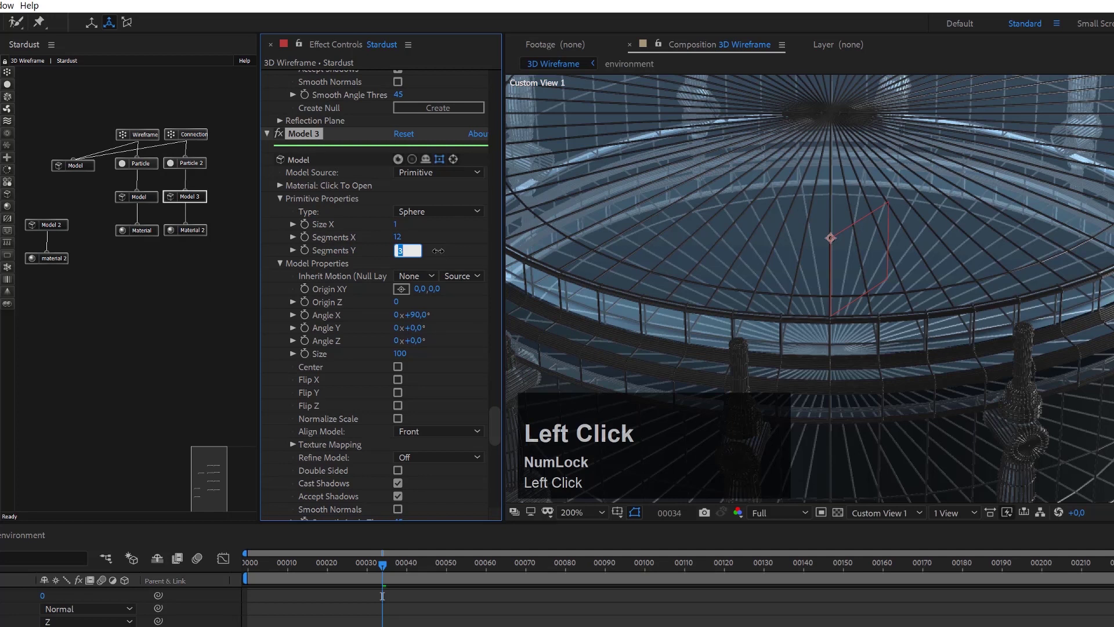
type("12")
left_click(442, 243)
Try a Size X of 3 for the Model 3 sphere, and settle on 2.
left_click(397, 225)
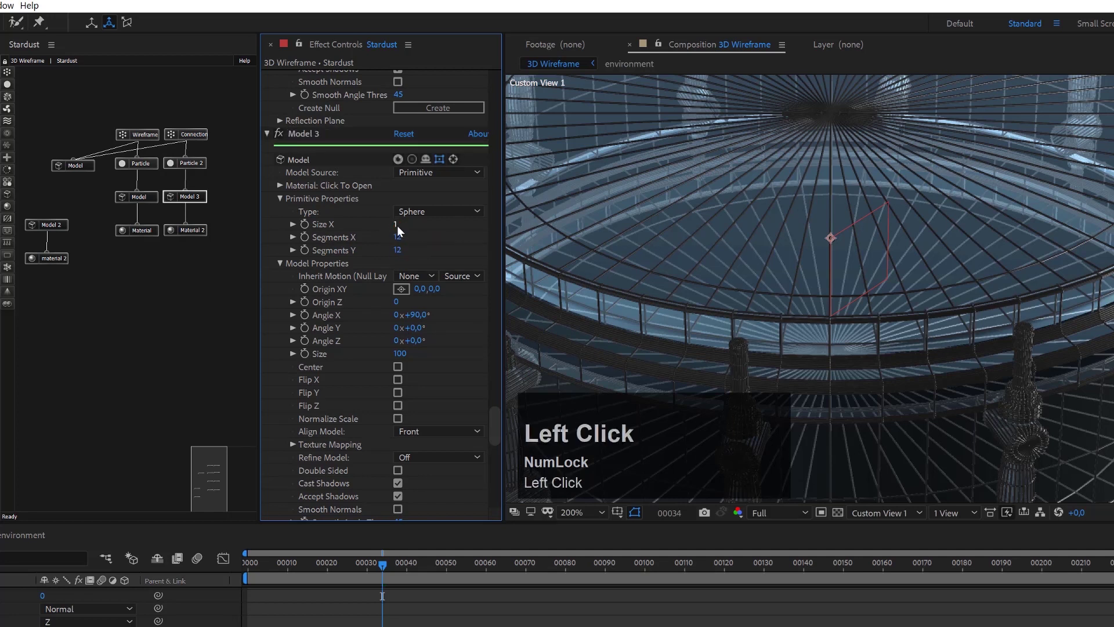
type("3")
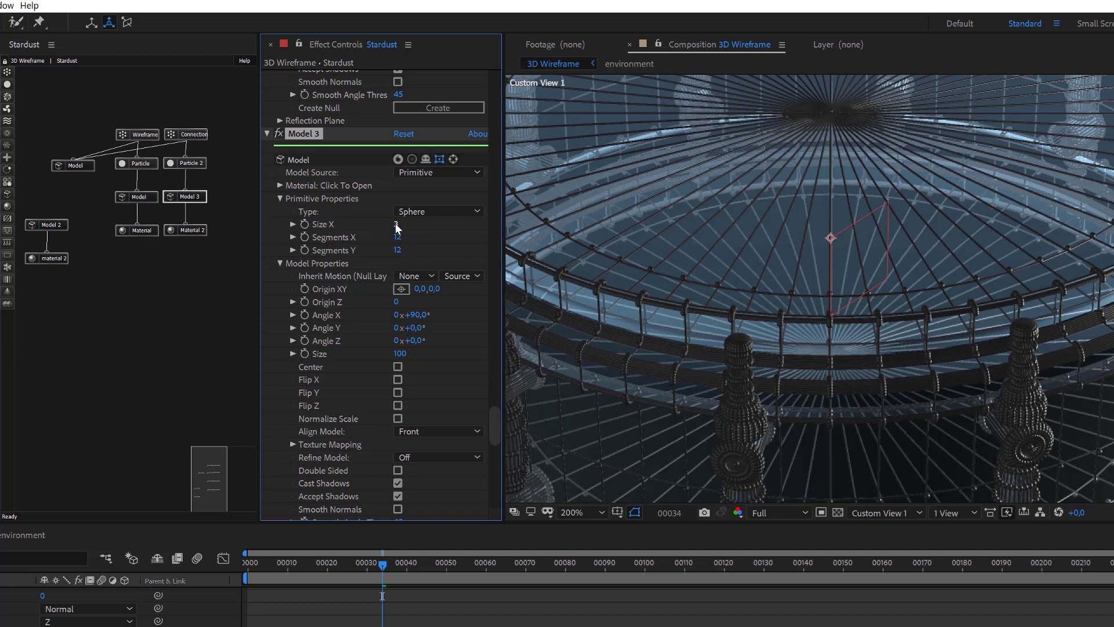
left_click(432, 235)
left_click(397, 226)
type("2")
left_click(444, 239)
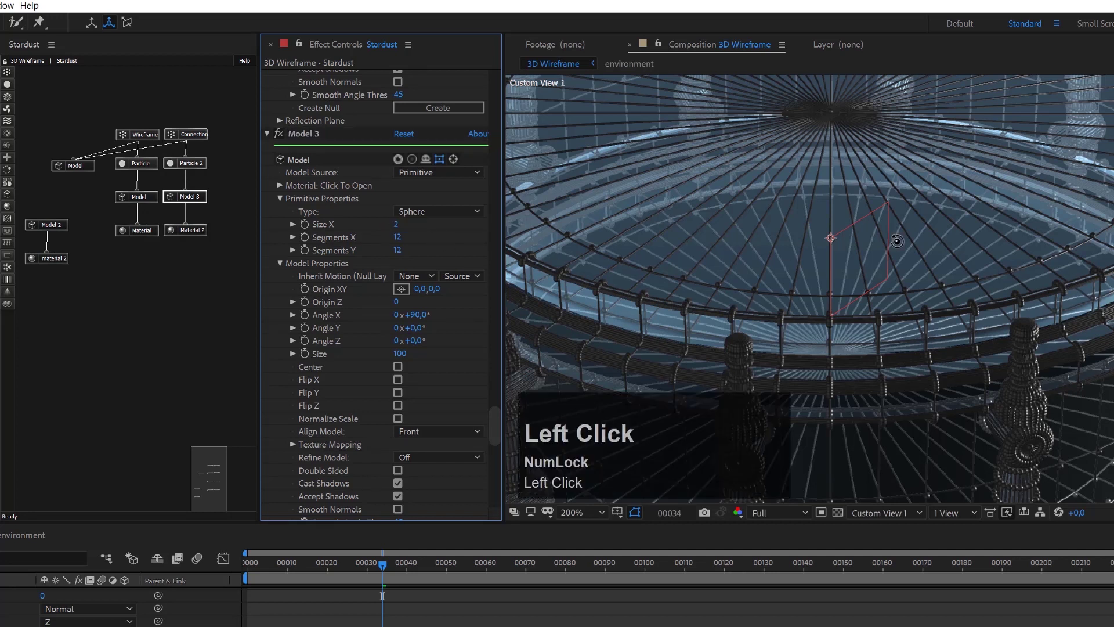
scroll(1064, 266, "down", 2)
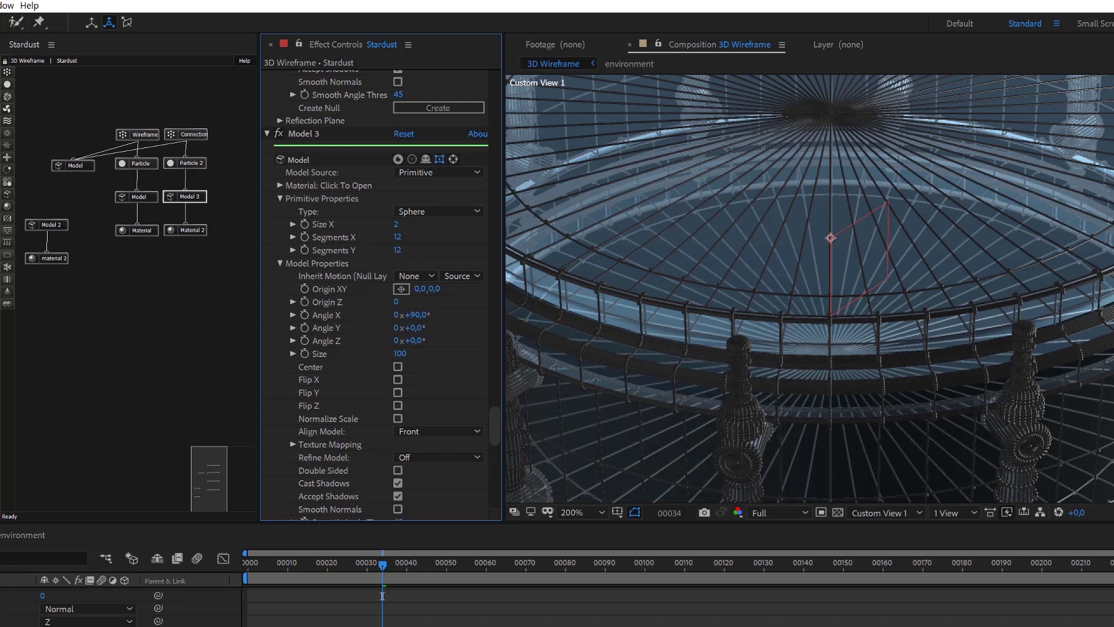
scroll(1039, 288, "up", 2)
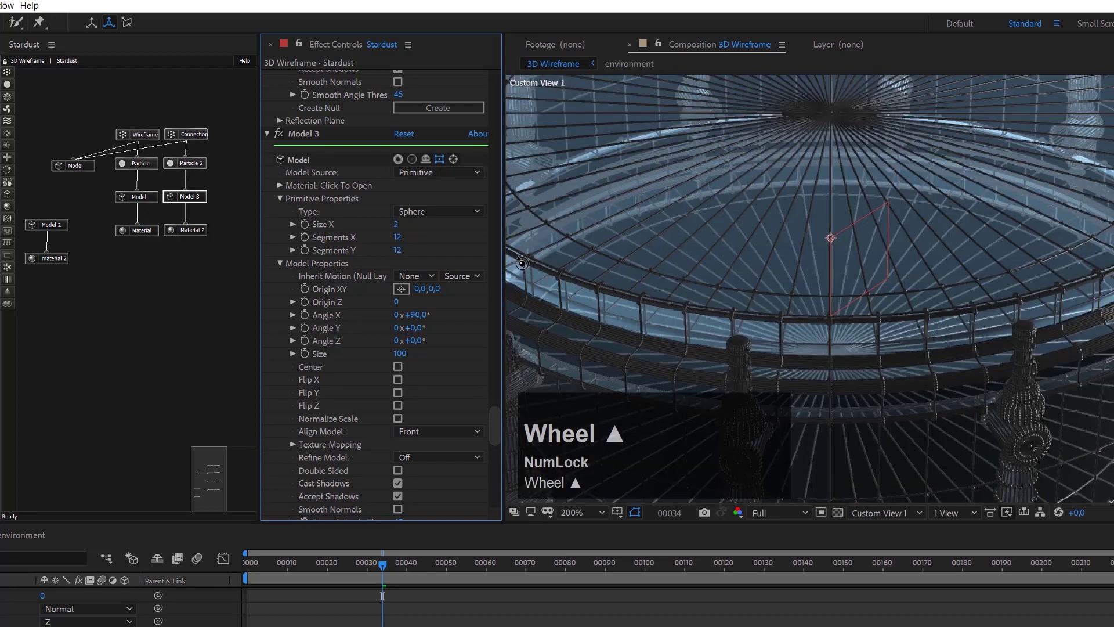
Set the Size X of the Wireframe branch's cylinder model to 0,5 to thin the wires.
left_click(145, 196)
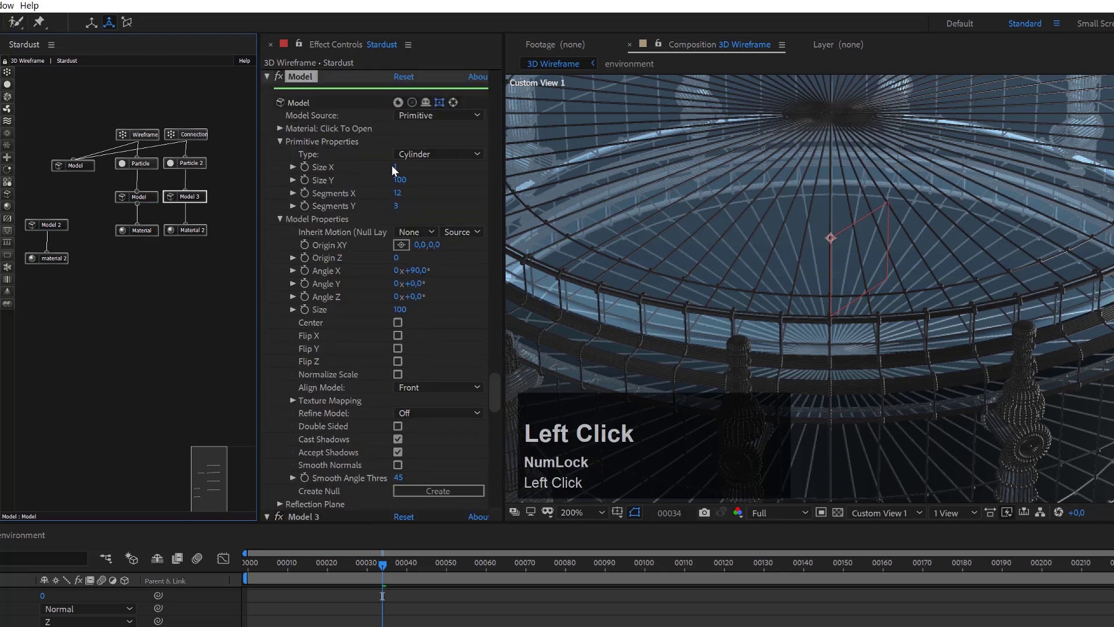
left_click(426, 191)
left_click(396, 167)
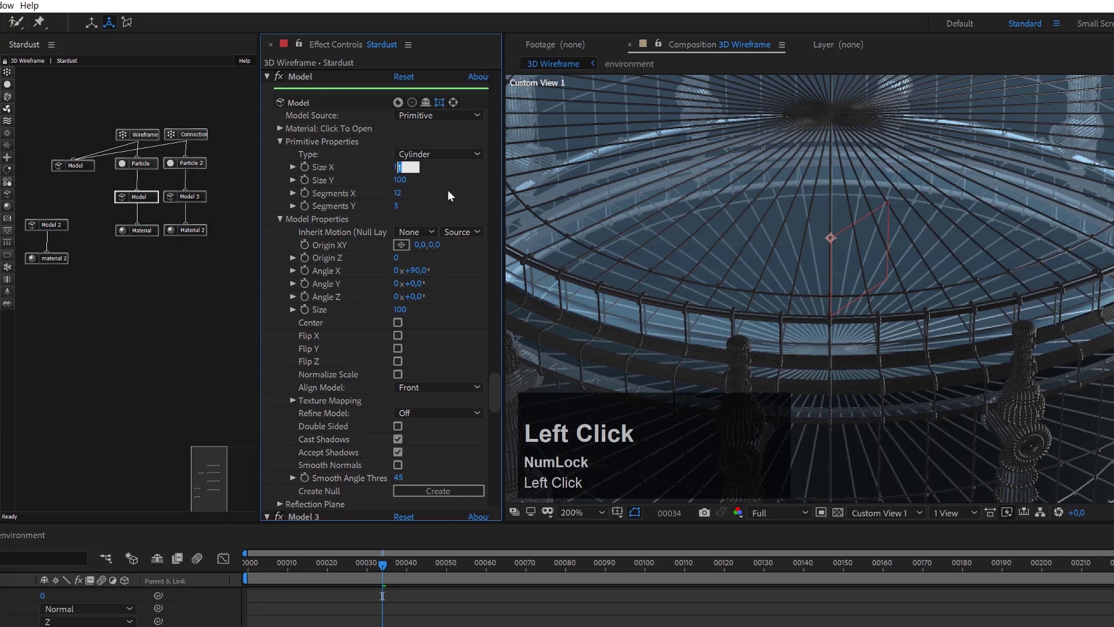
type(",5")
key("Return")
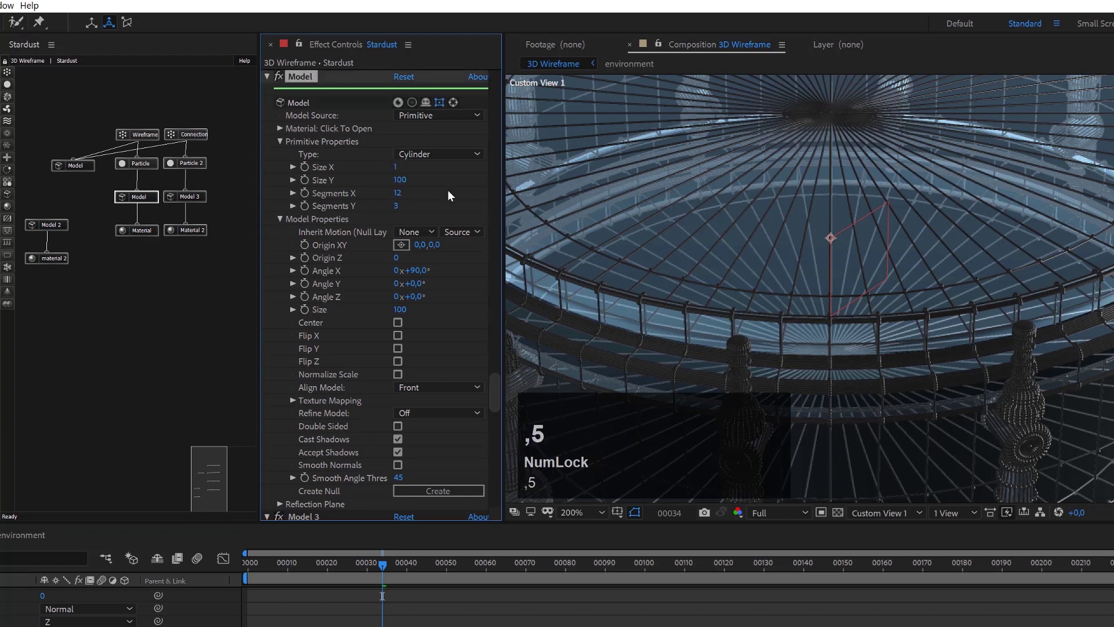
scroll(943, 210, "down", 4)
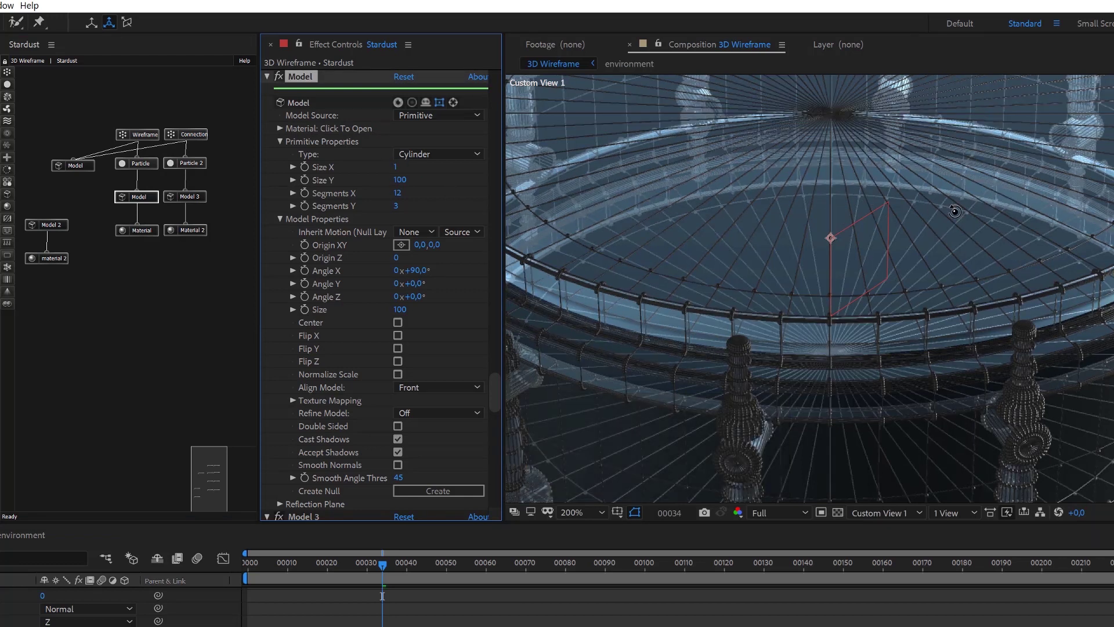
scroll(986, 239, "up", 2)
scroll(987, 239, "down", 2)
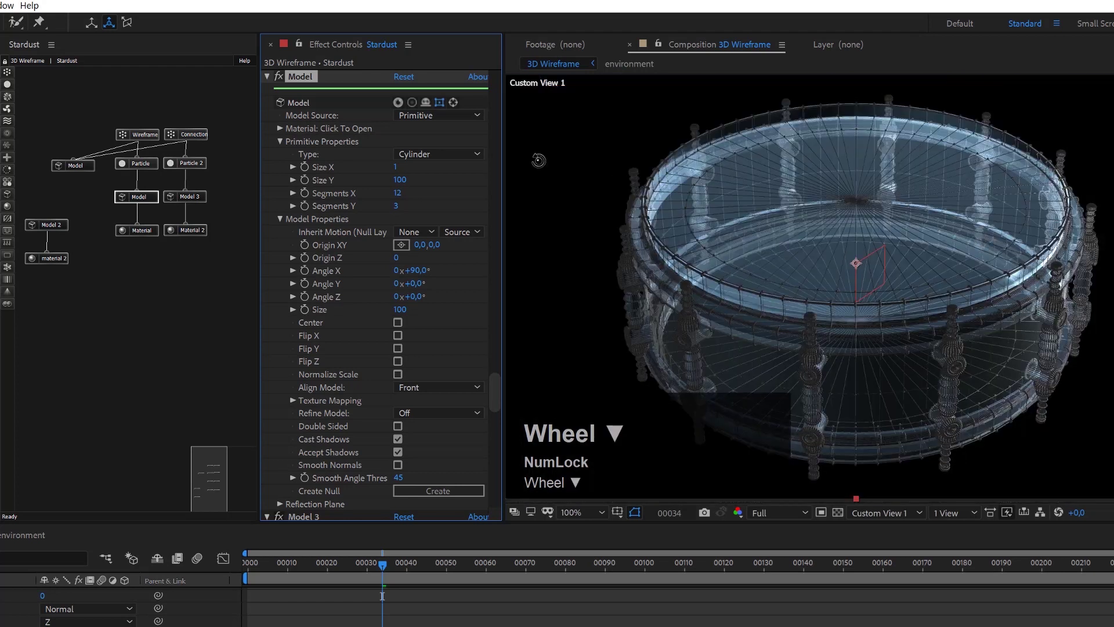
Darken the diffuse color of Material 2 for the connection spheres, trying 060606 and settling on about 121212.
left_click(186, 230)
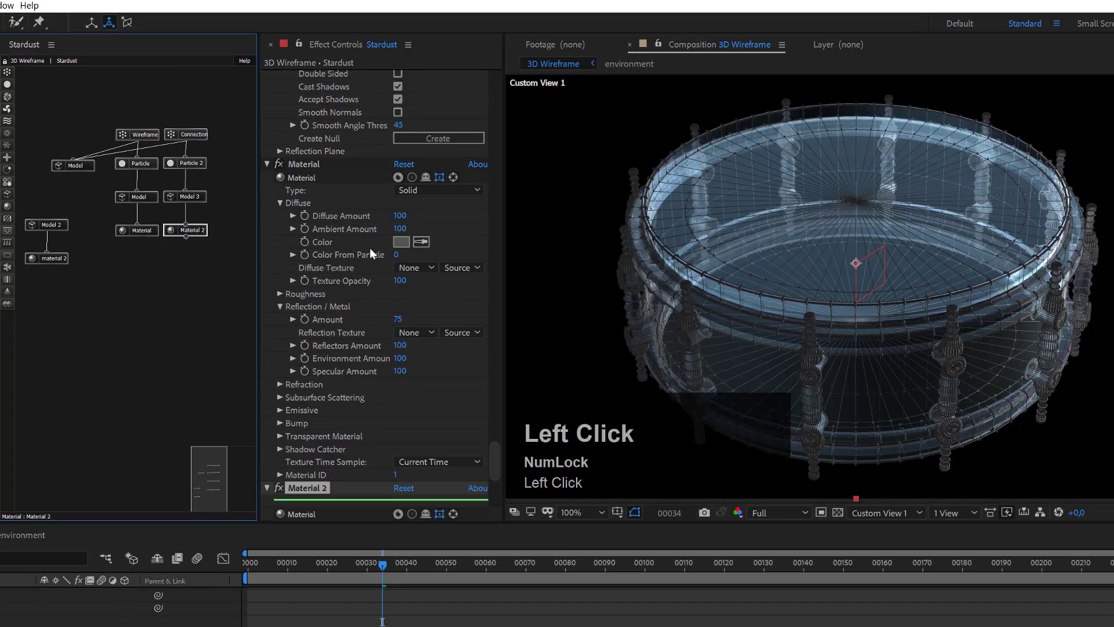
scroll(433, 403, "down", 5)
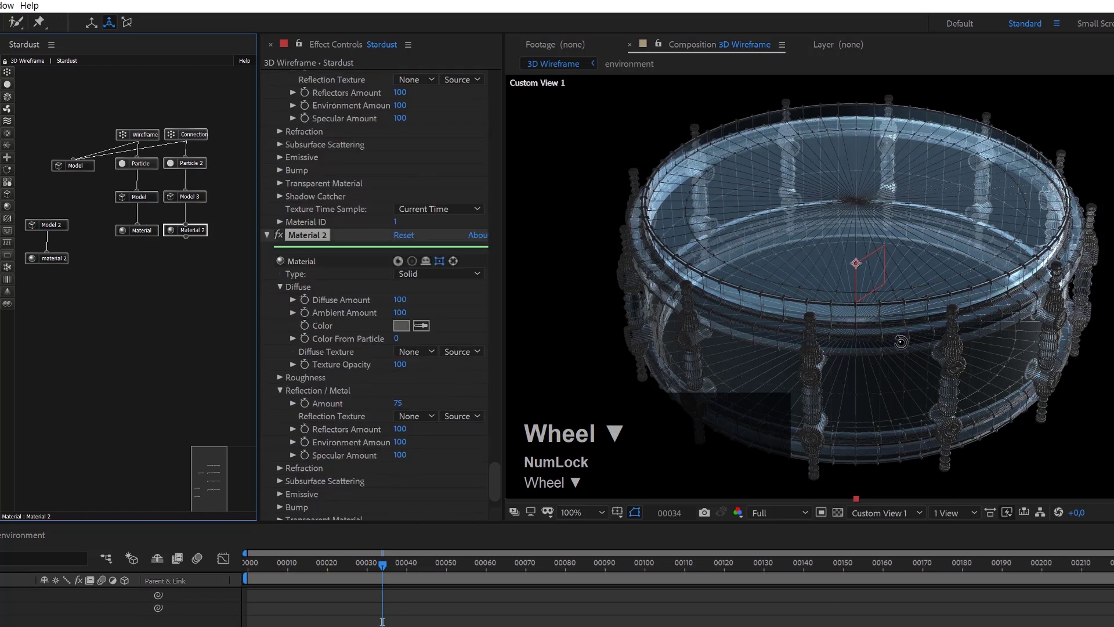
left_click(409, 315)
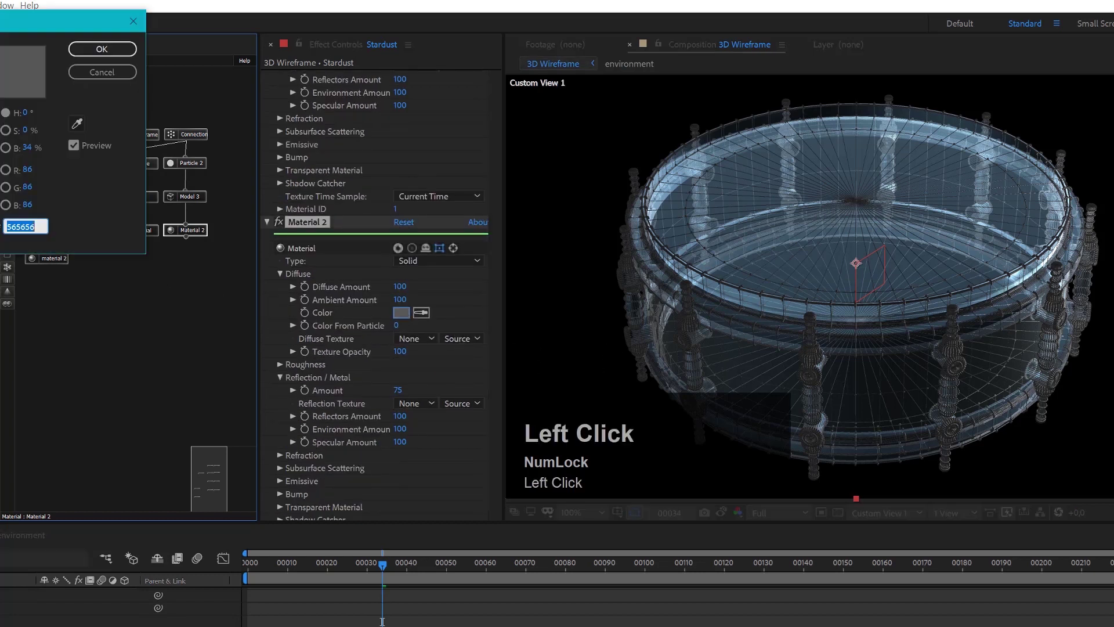
left_click(101, 49)
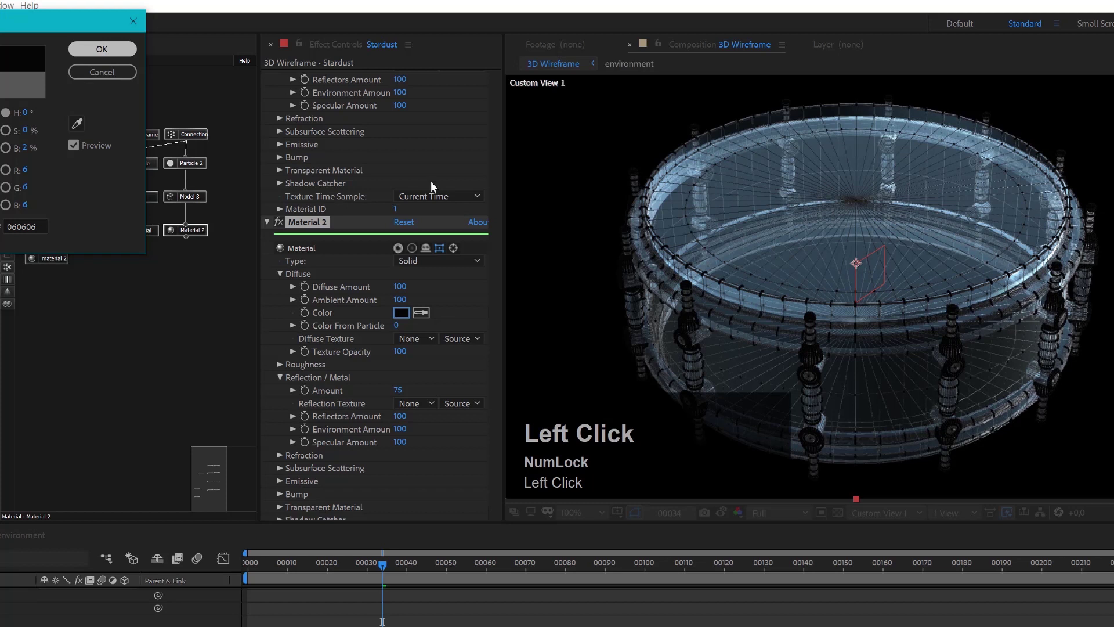
left_click(400, 314)
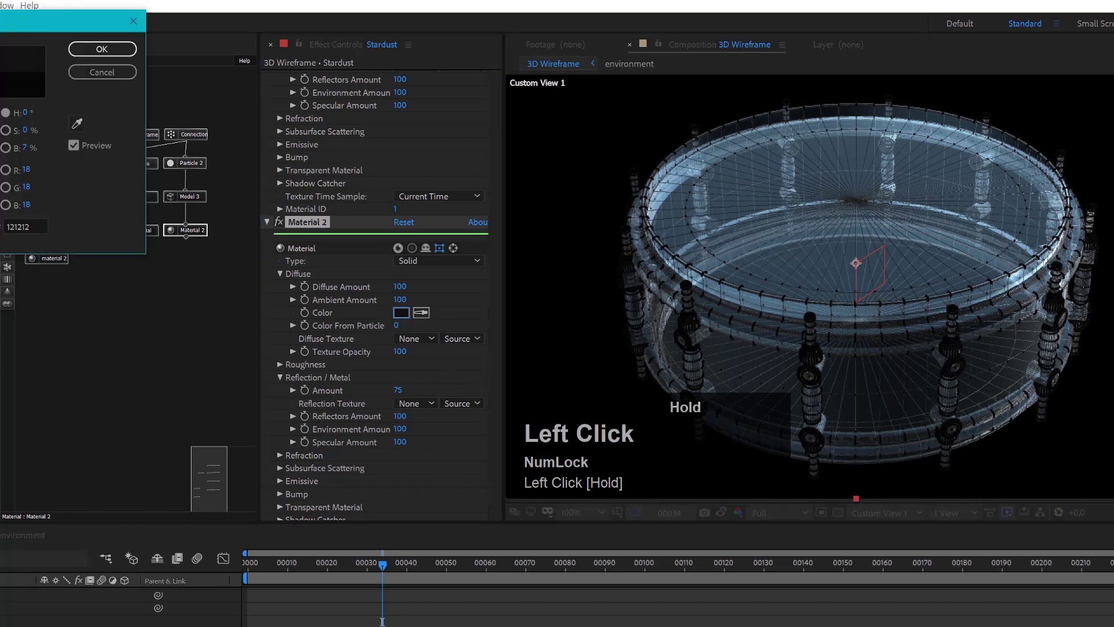
left_click(111, 51)
scroll(936, 271, "up", 2)
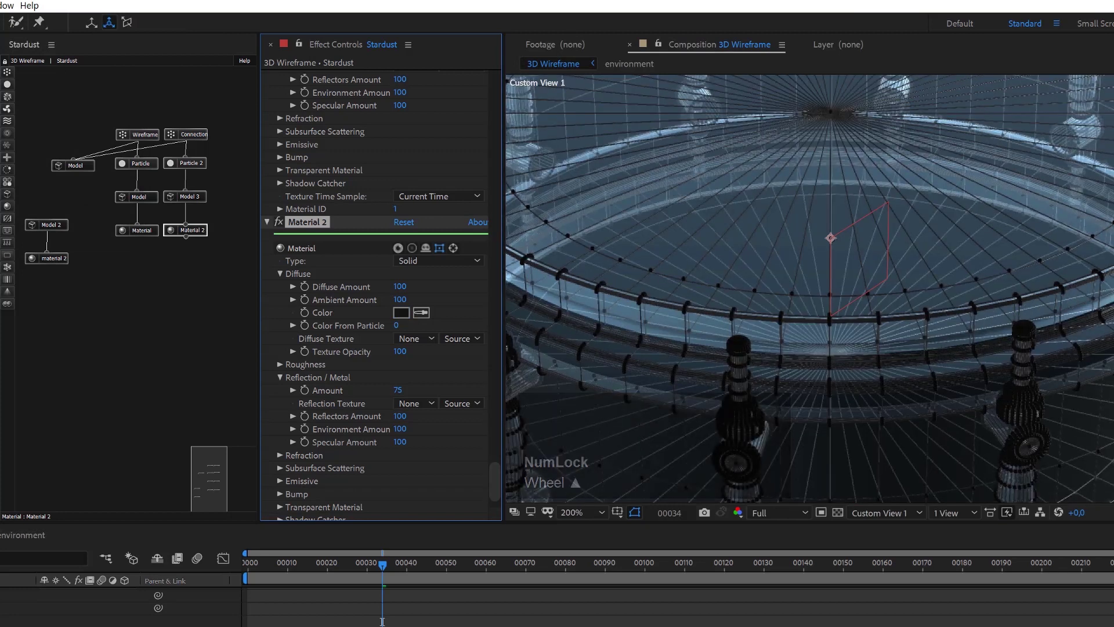
scroll(834, 351, "down", 2)
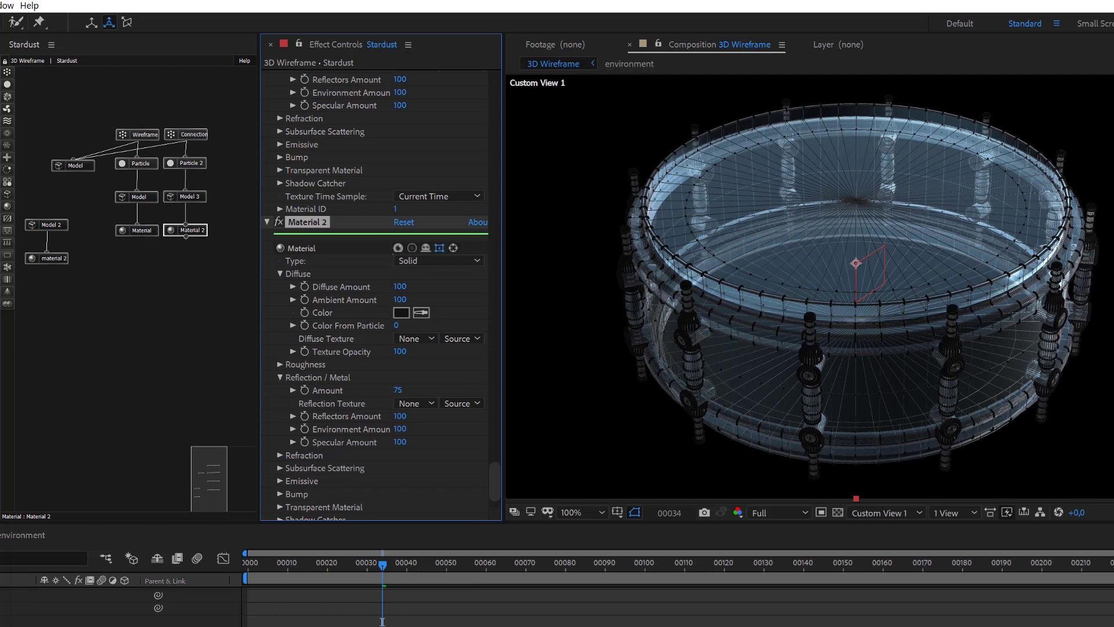
Create a camera named Camera 1 with the 50mm preset, and switch the composition view to Active Camera.
left_click(1, 6)
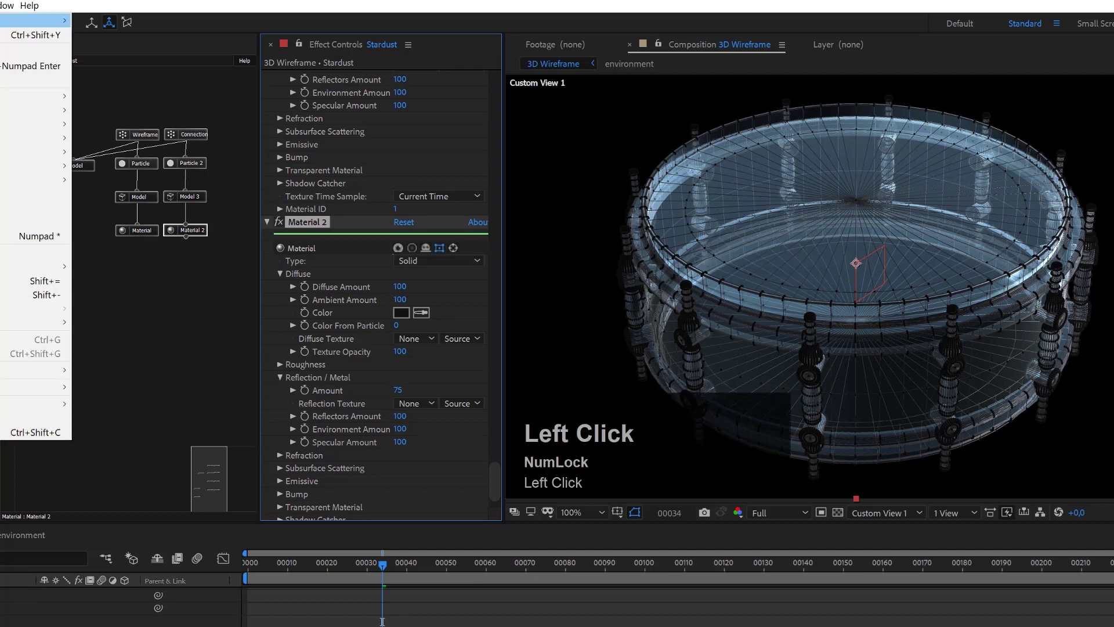
mouse_move(35, 20)
left_click(156, 65)
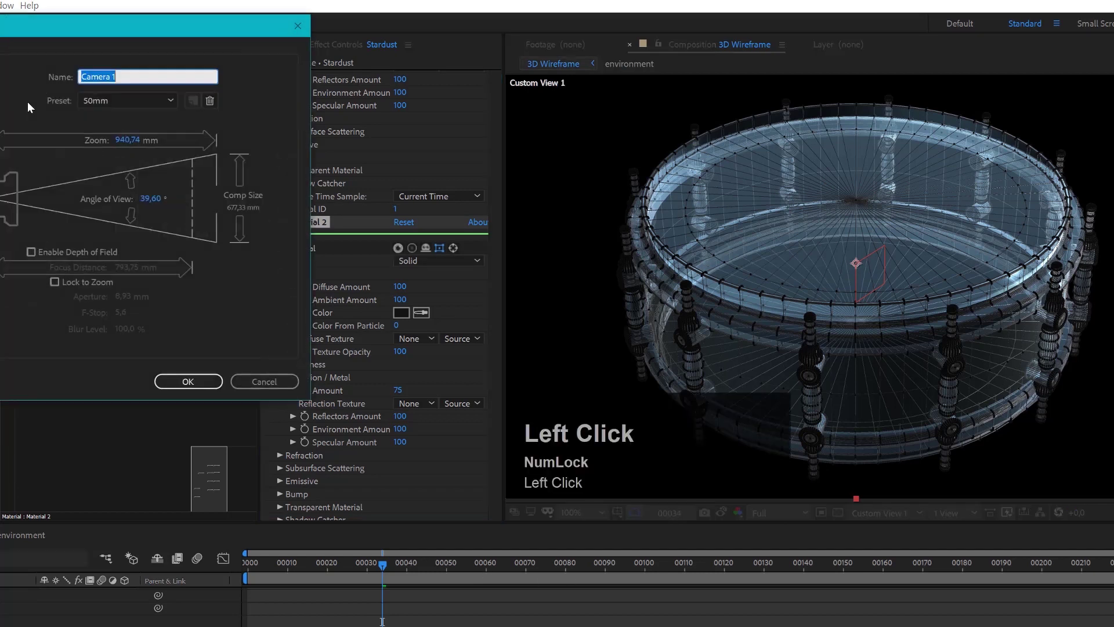
left_click(103, 102)
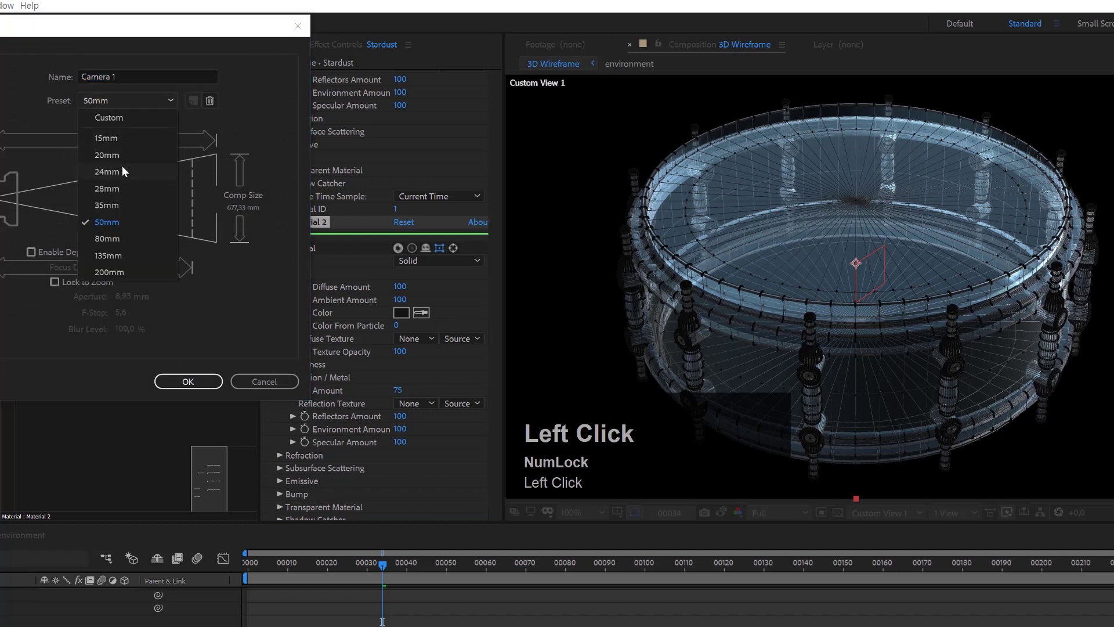
left_click(120, 221)
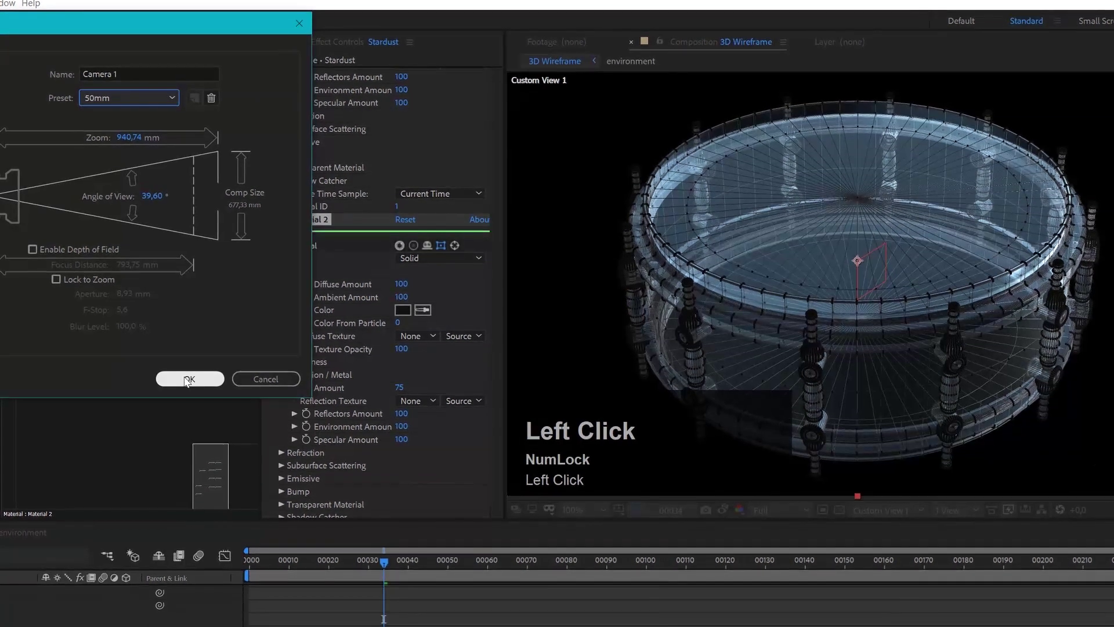
left_click(186, 379)
left_click(896, 510)
left_click(898, 525)
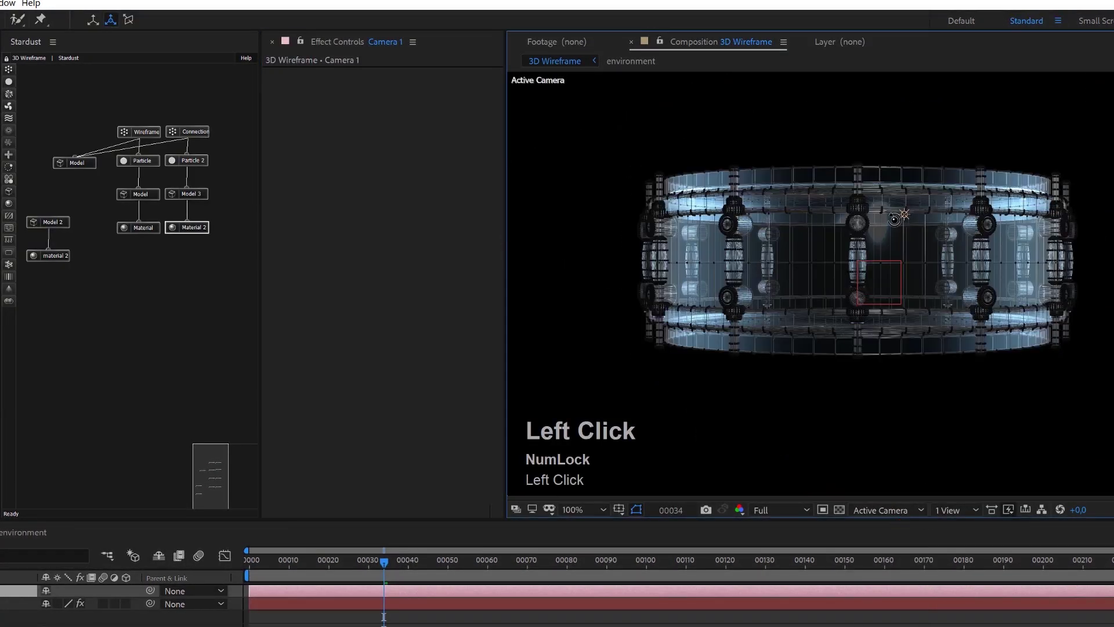
Create an orbit null for Camera 1.
left_click(384, 616)
key("alt+l")
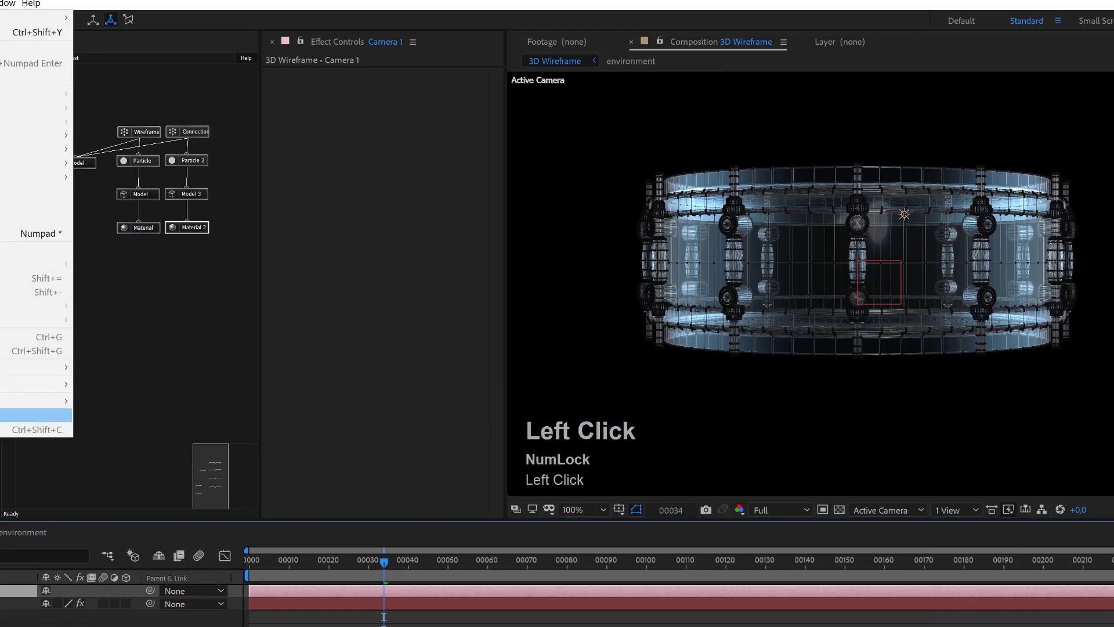
mouse_move(53, 401)
left_click(110, 416)
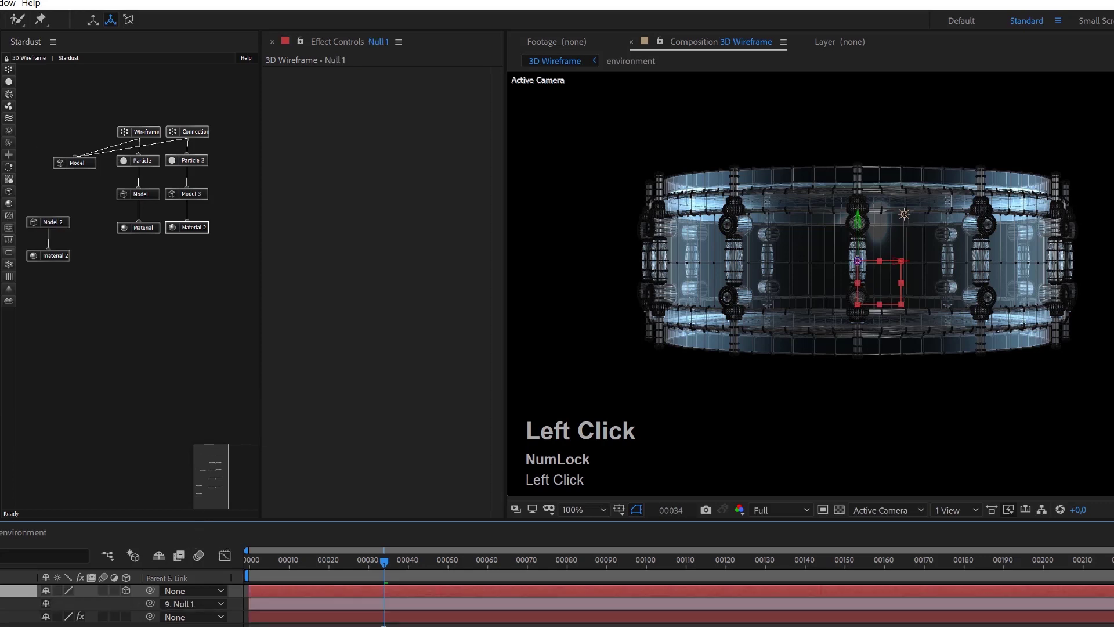
Try an X rotation of 20° on the Null 1 orbit null, and settle on -20°.
key("r")
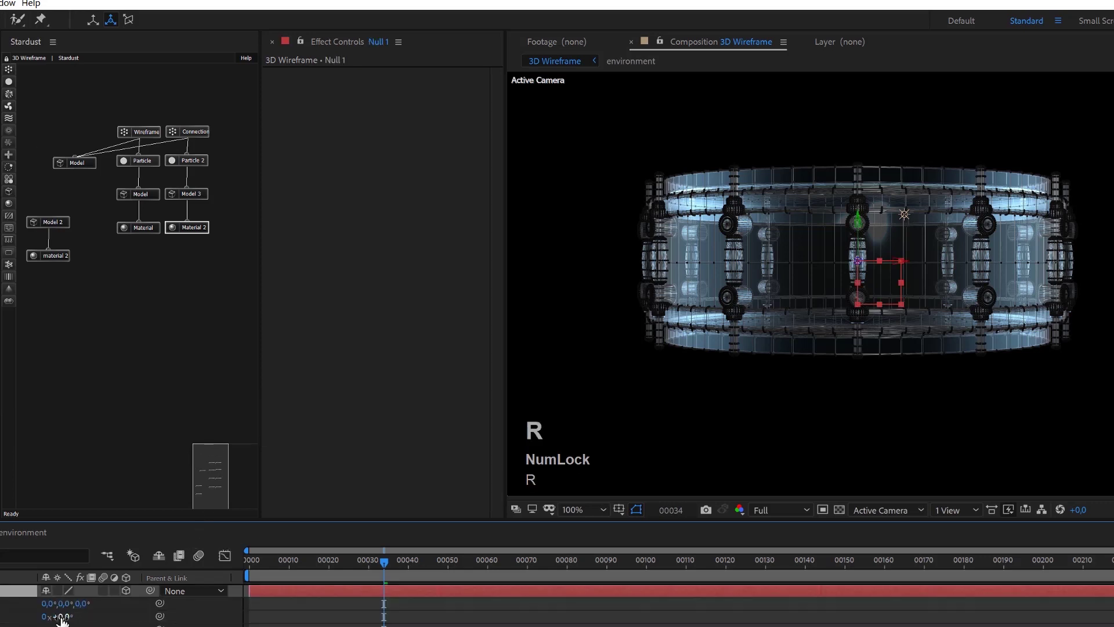
left_click(63, 617)
type("20")
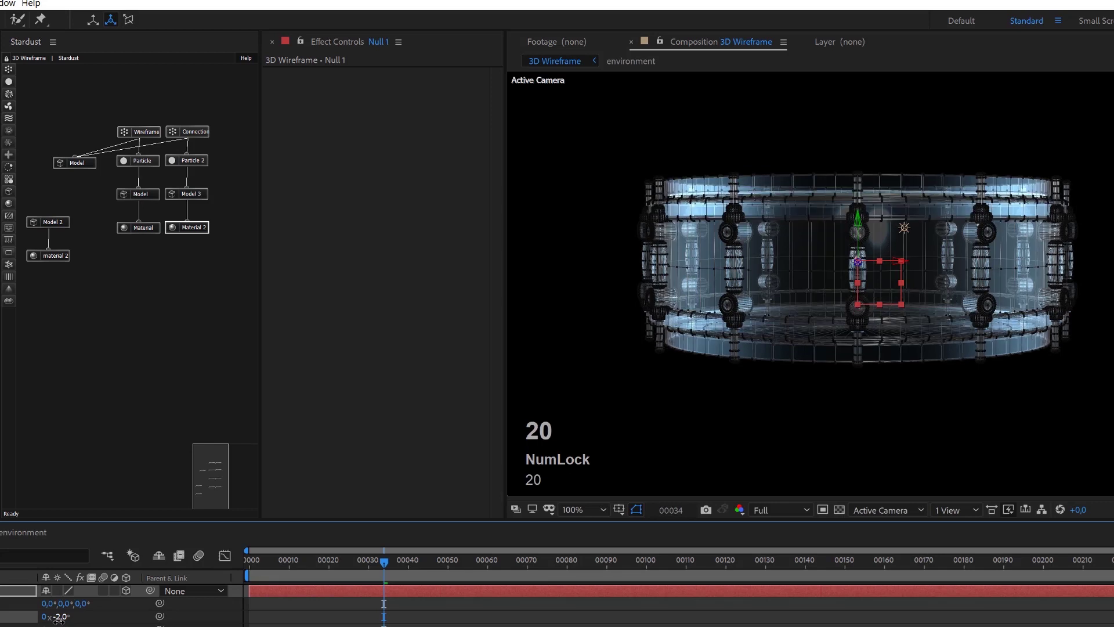
left_click(62, 617)
type("20")
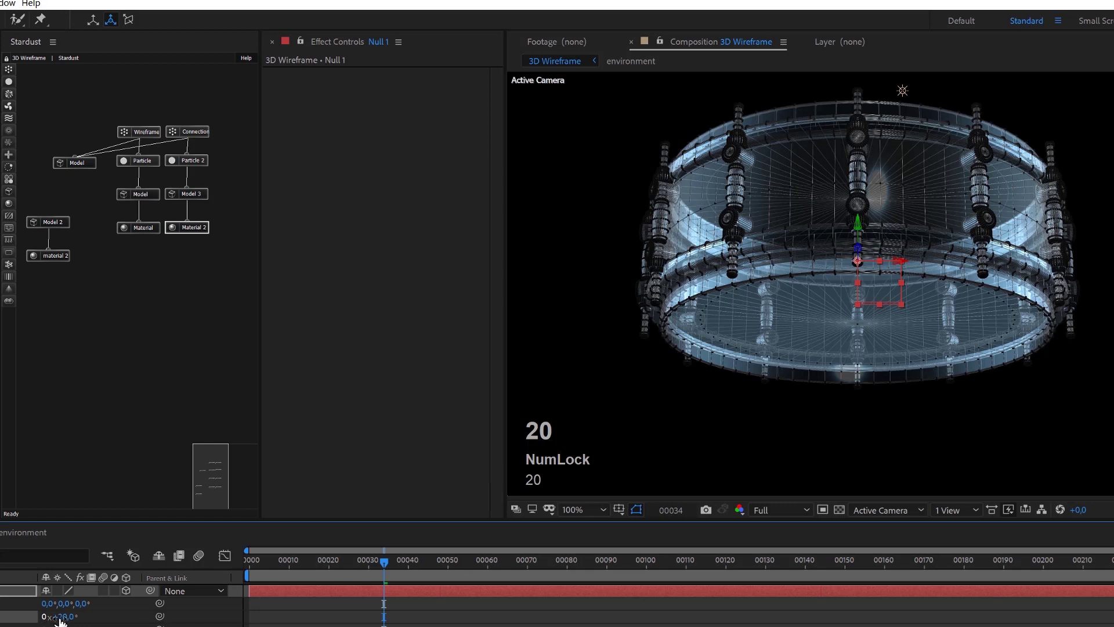
left_click(60, 617)
type("-20")
key("Return")
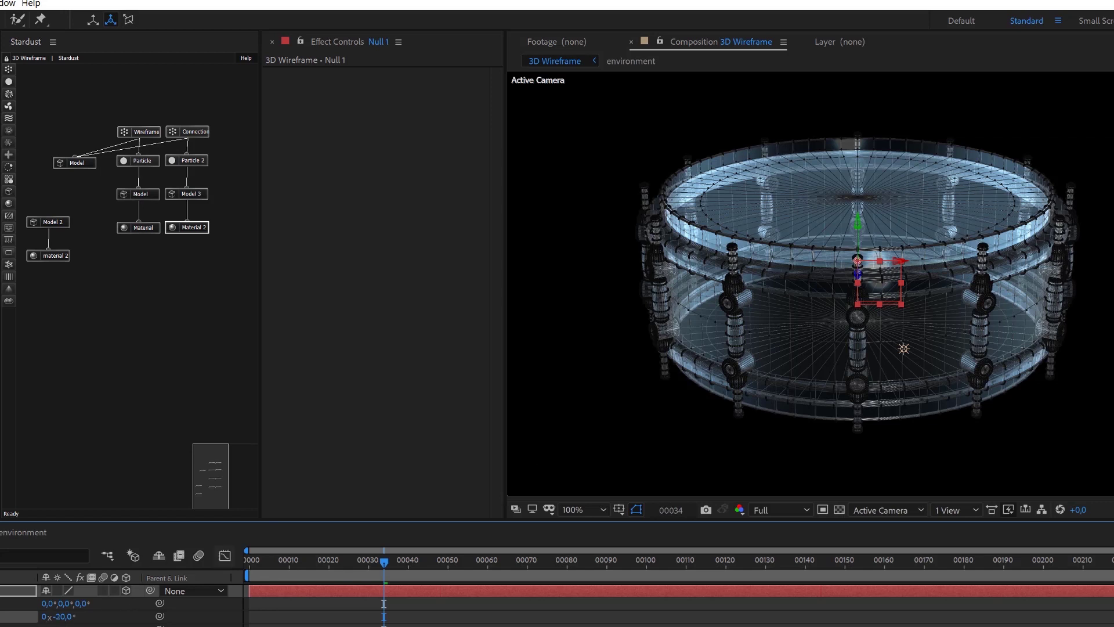
Set Camera 1's Z position to -1700 to move it closer to the drum.
left_click(17, 591)
key("p")
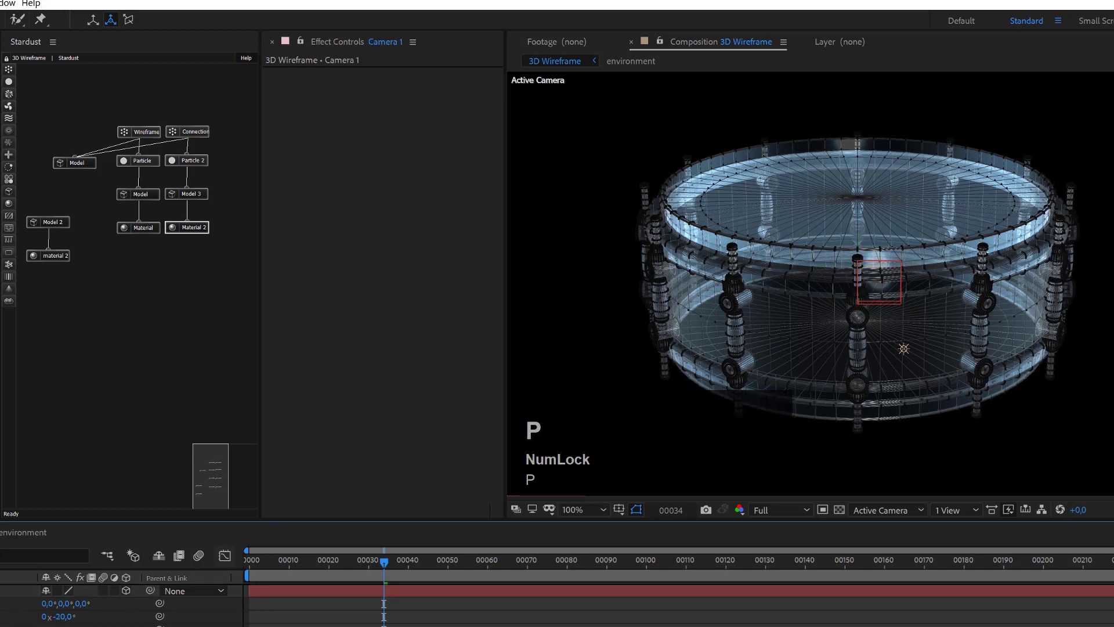
left_click(17, 590)
type("00")
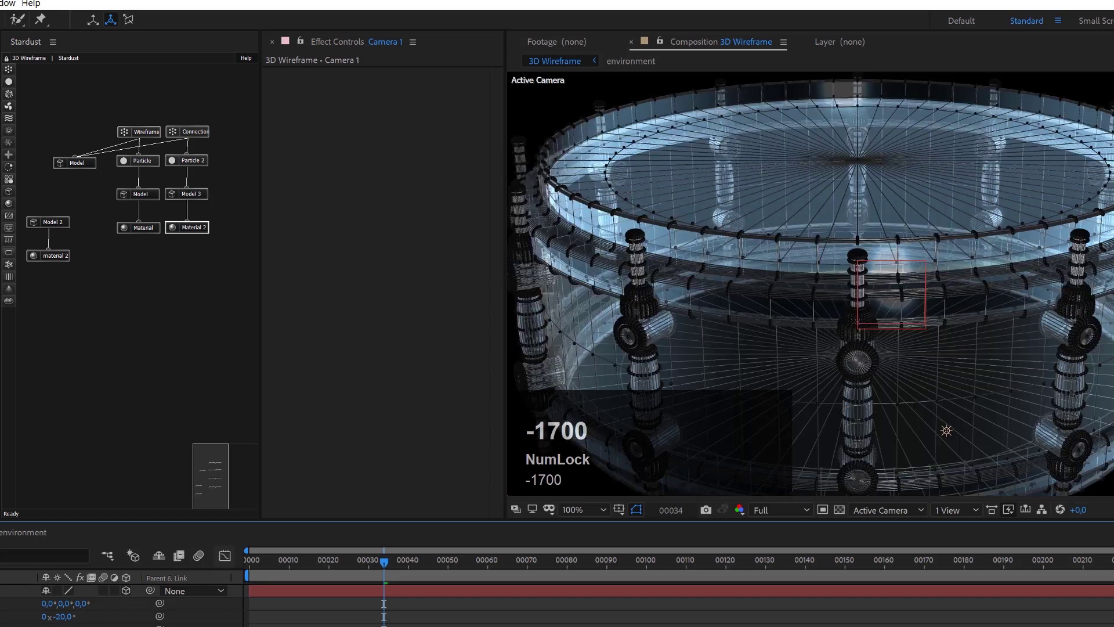
Enable depth of field in Camera 1's options.
scroll(996, 258, "down", 1)
scroll(996, 264, "up", 1)
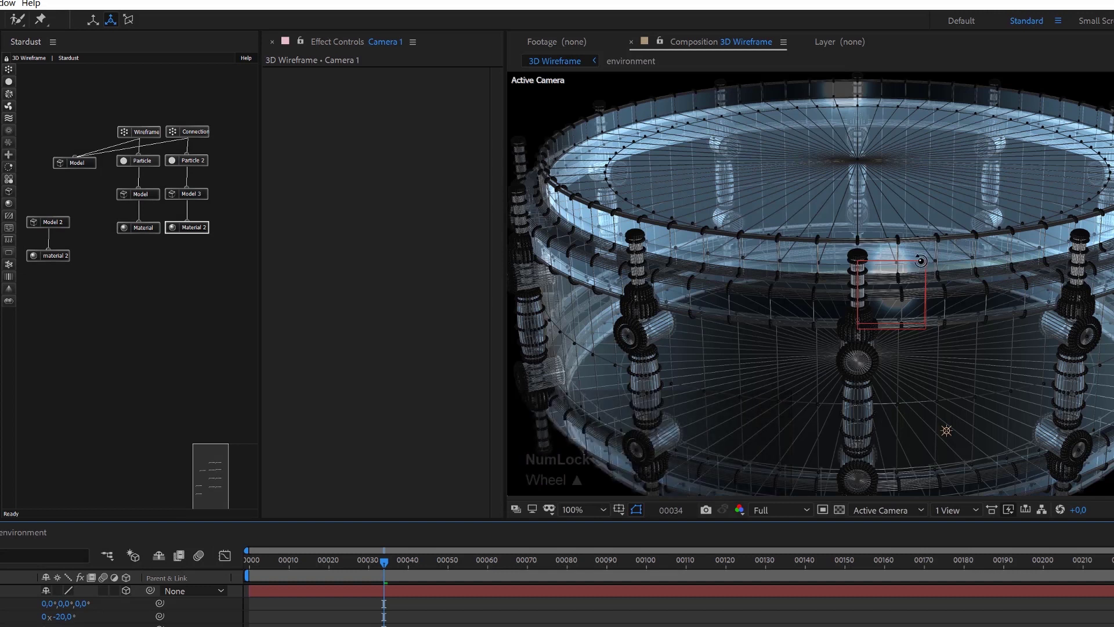
scroll(814, 256, "up", 1)
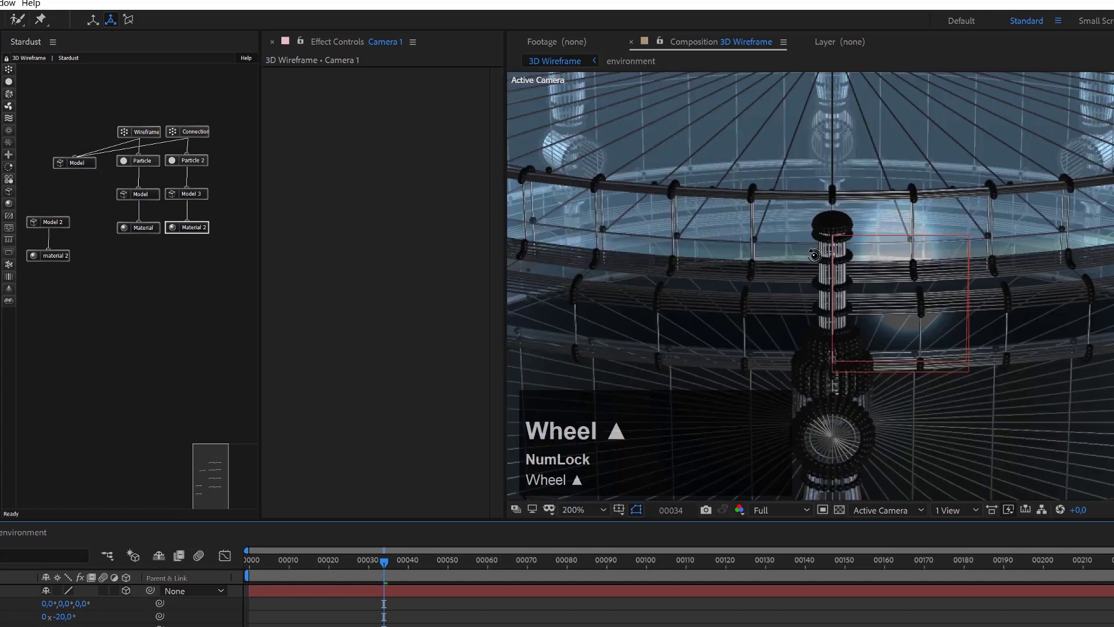
scroll(815, 255, "down", 1)
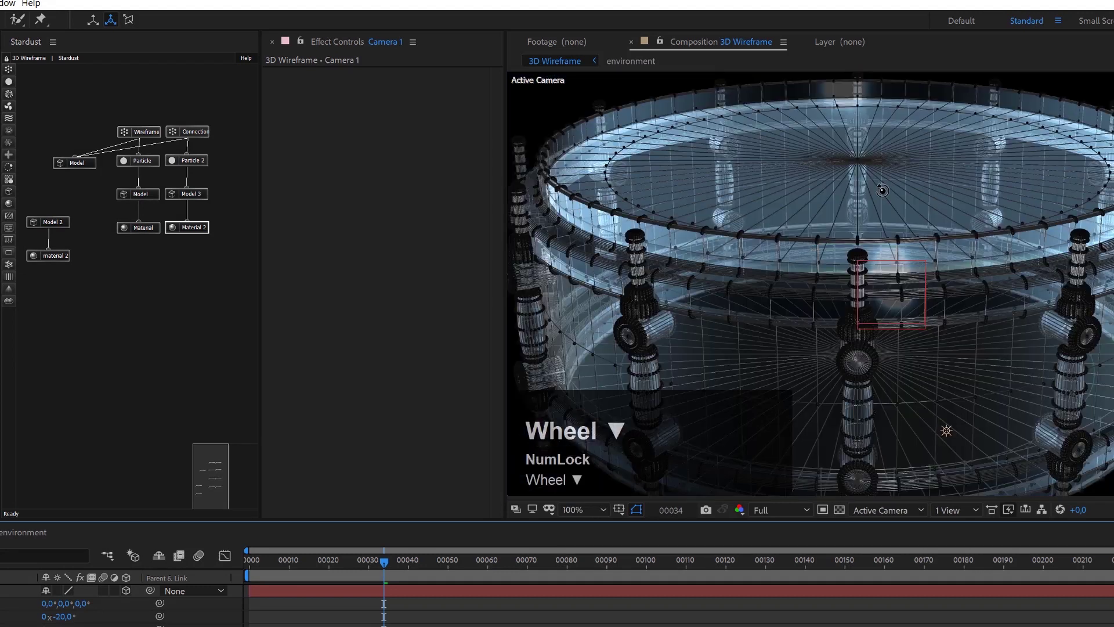
left_click(853, 196)
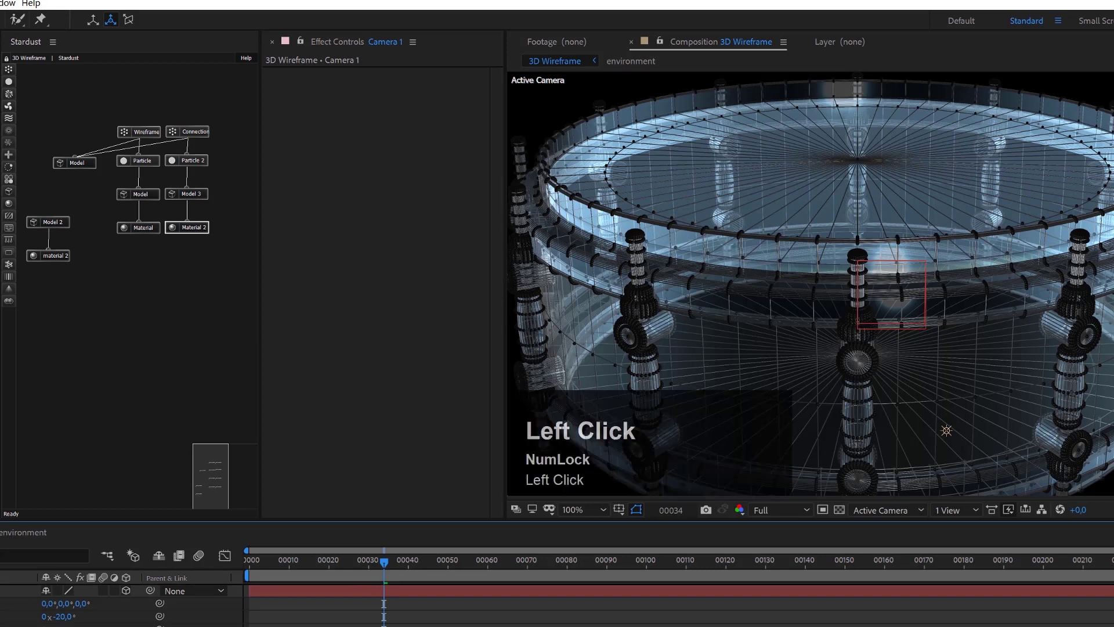
key("a")
key("a")
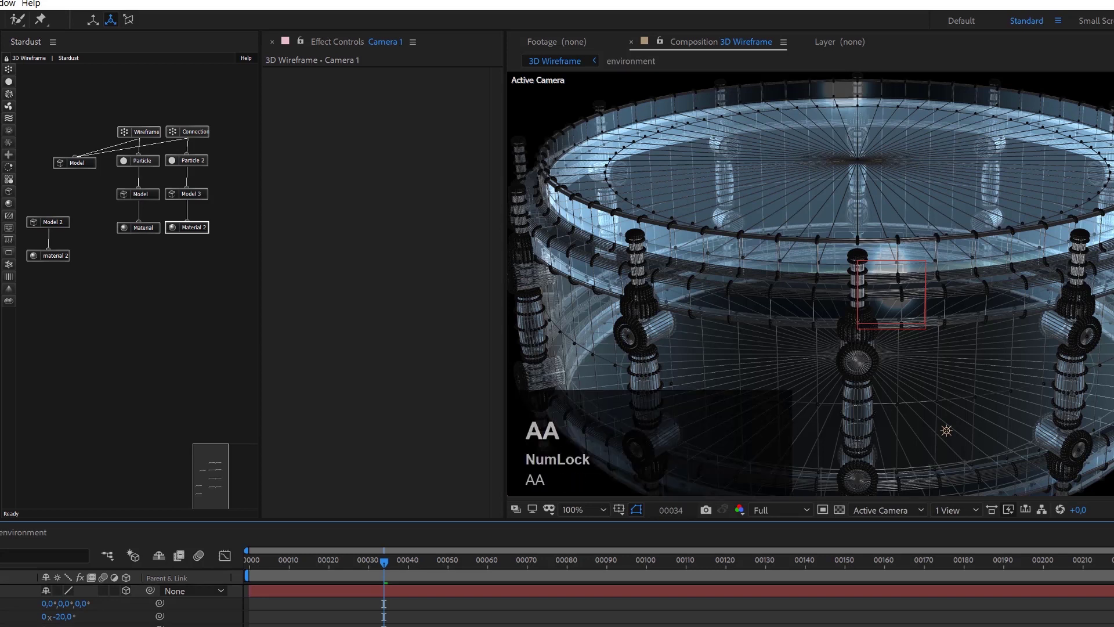
left_click(947, 430)
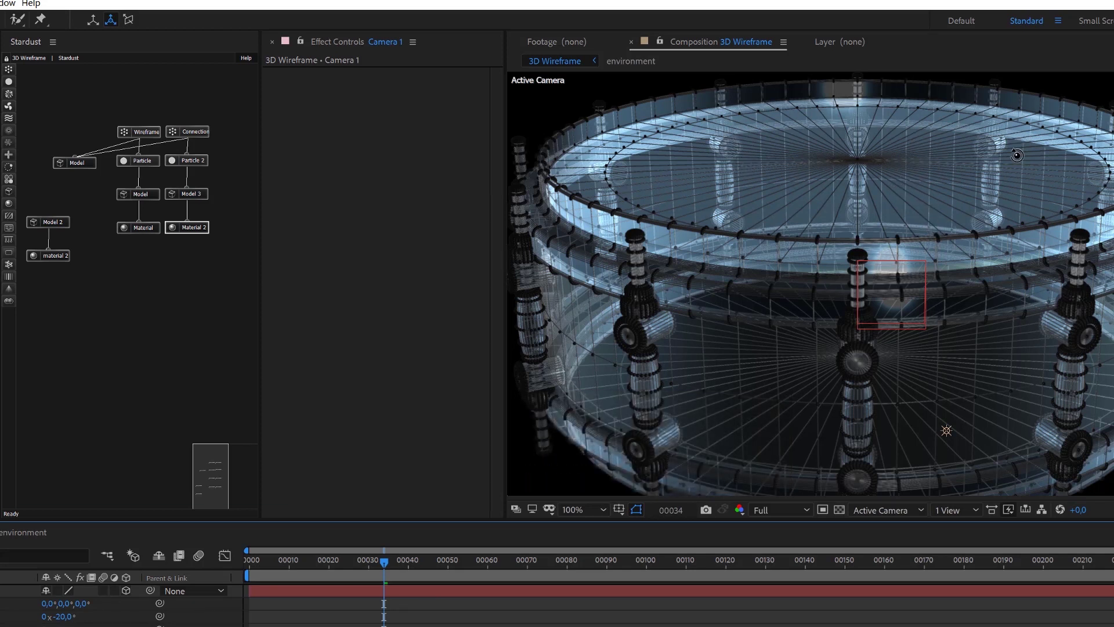
Shorten Camera 1's focus distance to the drum's front edge using a two-view layout with Top view, and return to one view.
left_click(949, 511)
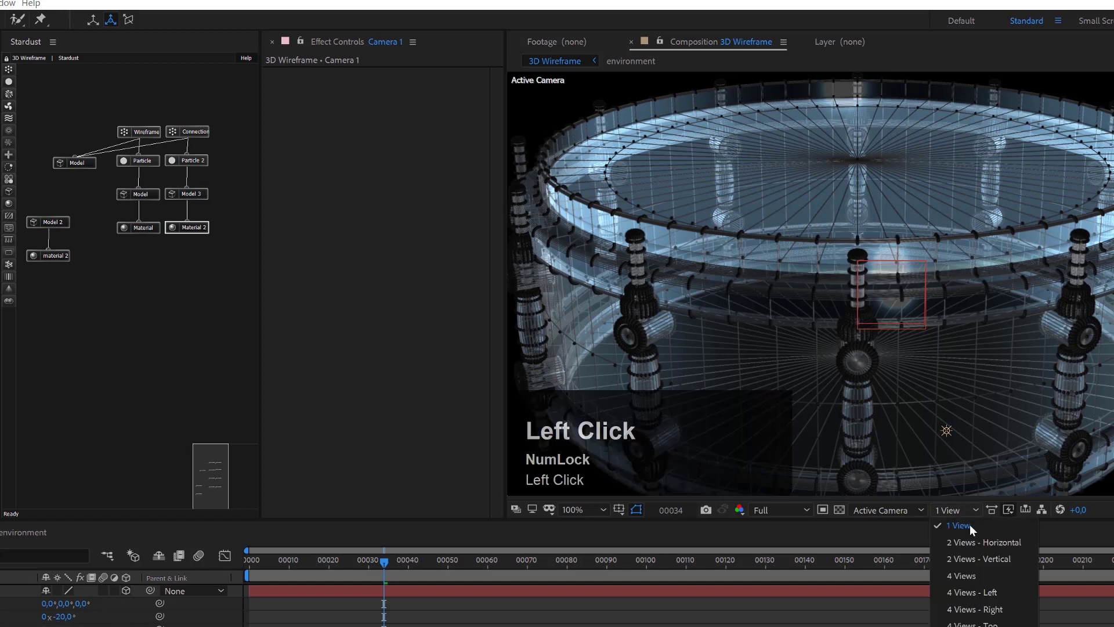
left_click(973, 541)
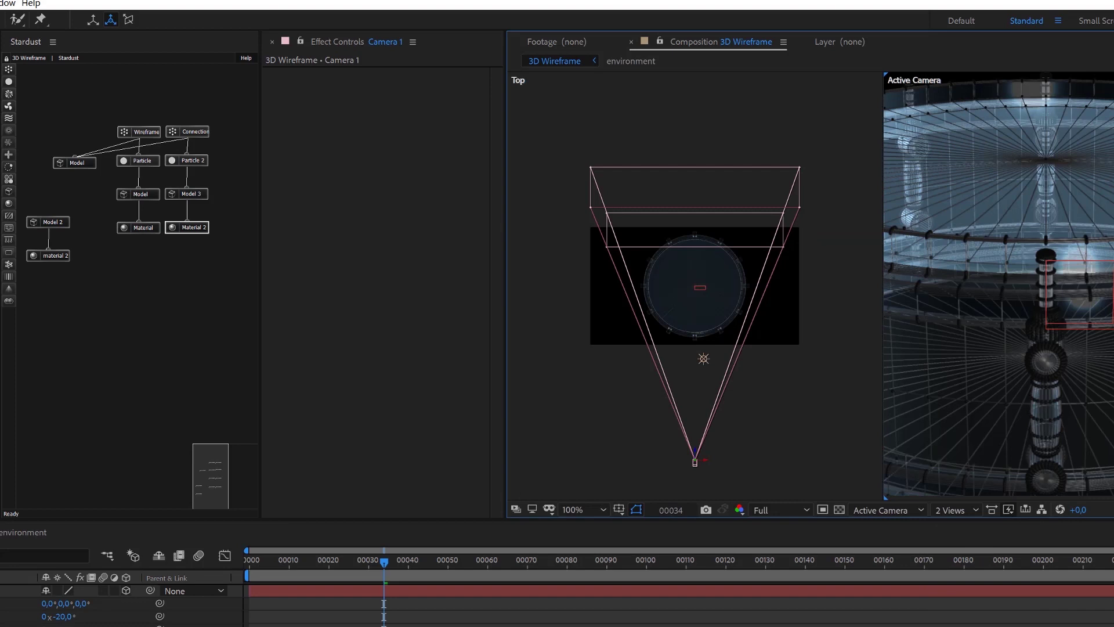
left_click_drag(55, 626, 6, 626)
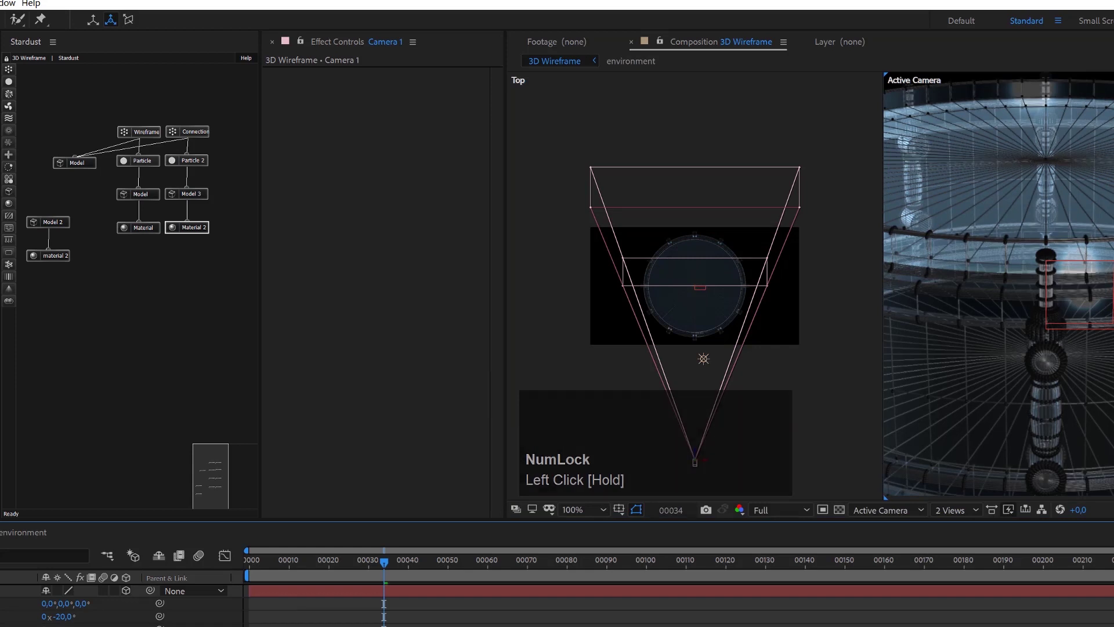
key("v")
left_click_drag(55, 626, 16, 626)
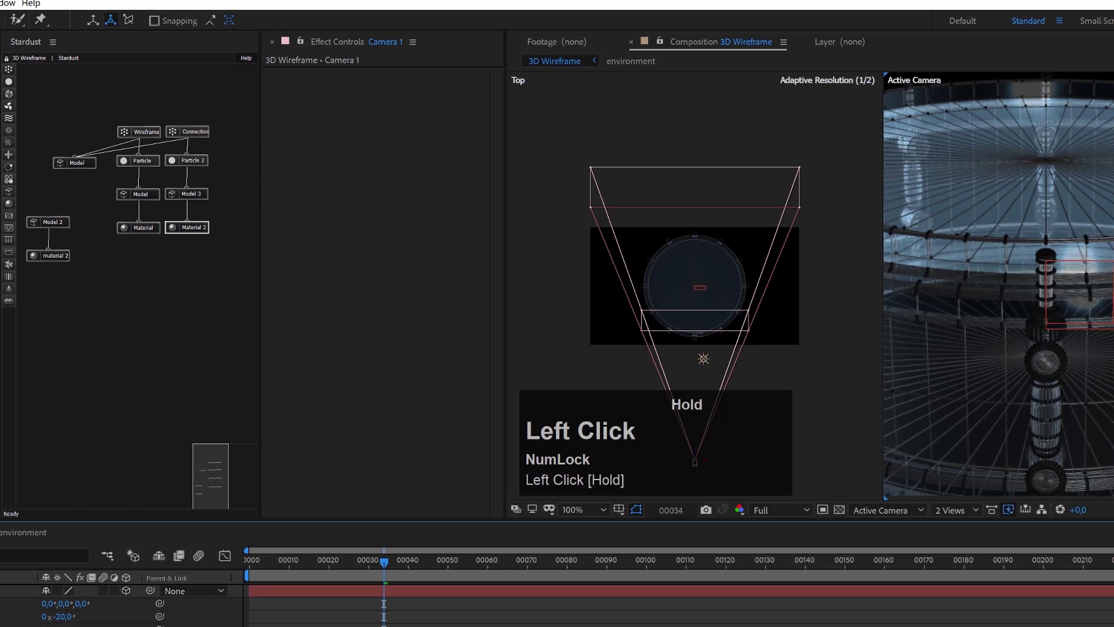
key("ctrl+z")
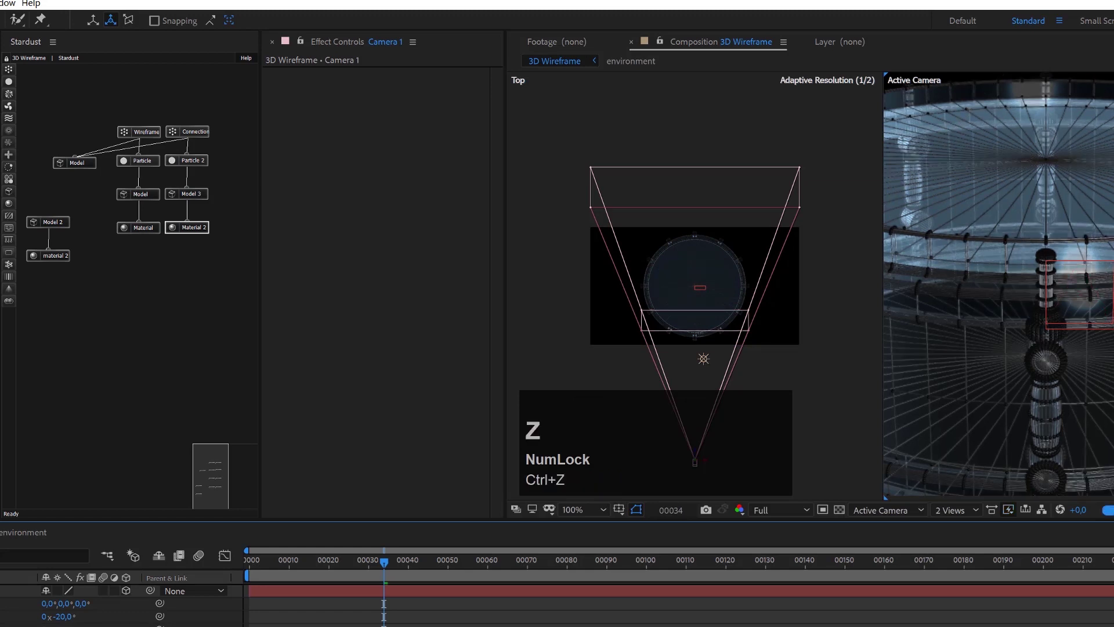
mouse_move(35, 626)
left_mouse_down()
mouse_move(17, 626)
mouse_move(27, 626)
left_mouse_up()
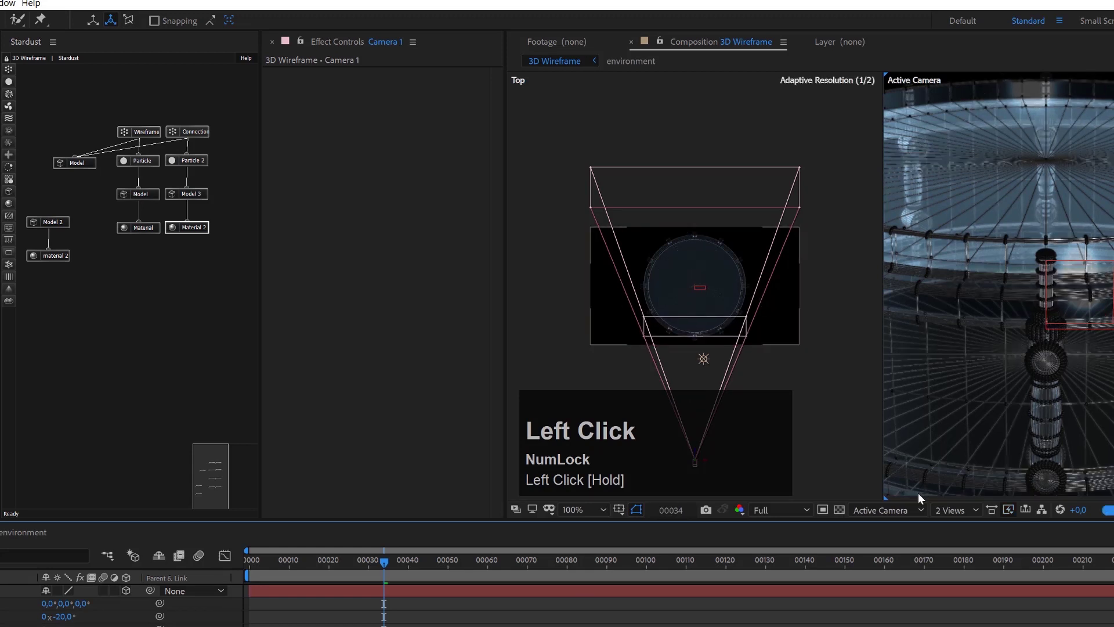
left_click(952, 511)
left_click(956, 521)
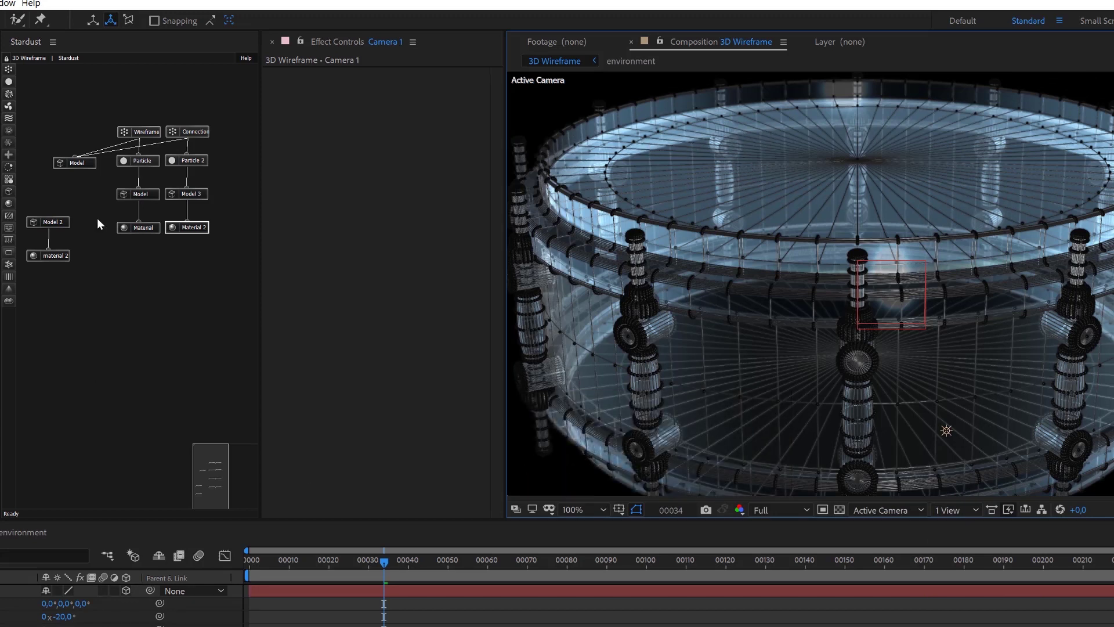
Temporarily hide the Wireframe emitter to check the drum's blur, and enable Affect DOF for the drum's transparent material 2.
right_click(143, 135)
left_click(175, 109)
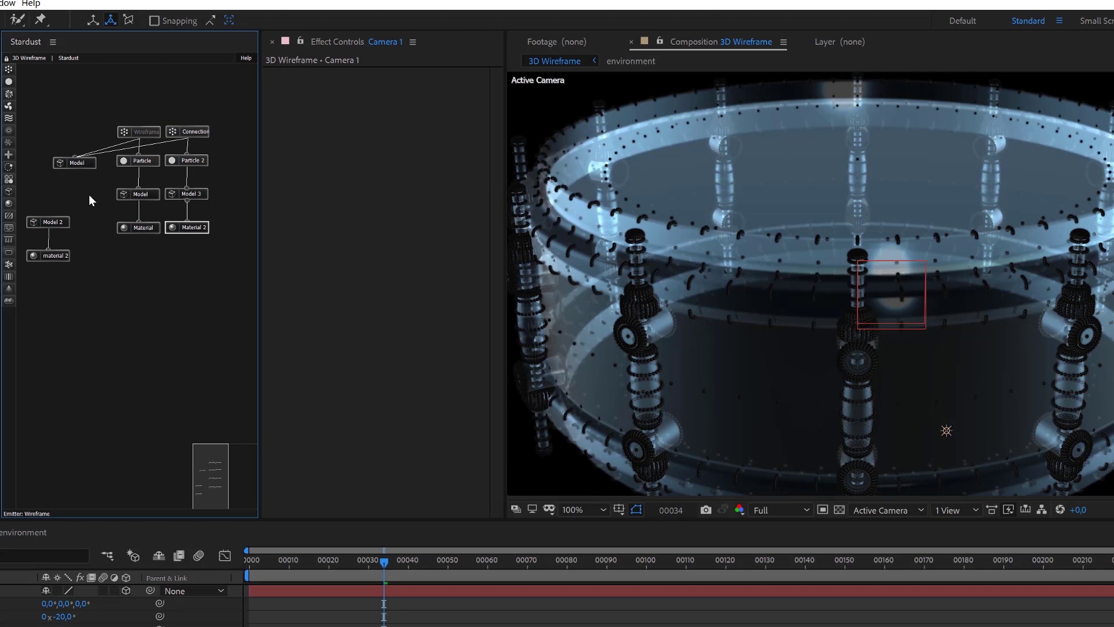
left_click(65, 256)
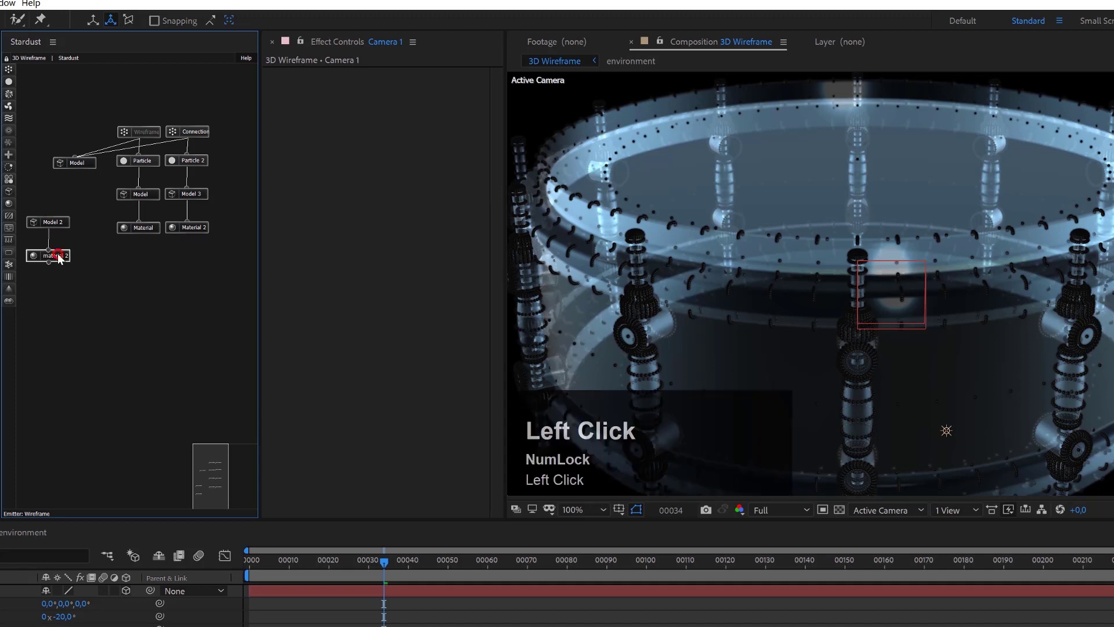
scroll(379, 426, "down", 6)
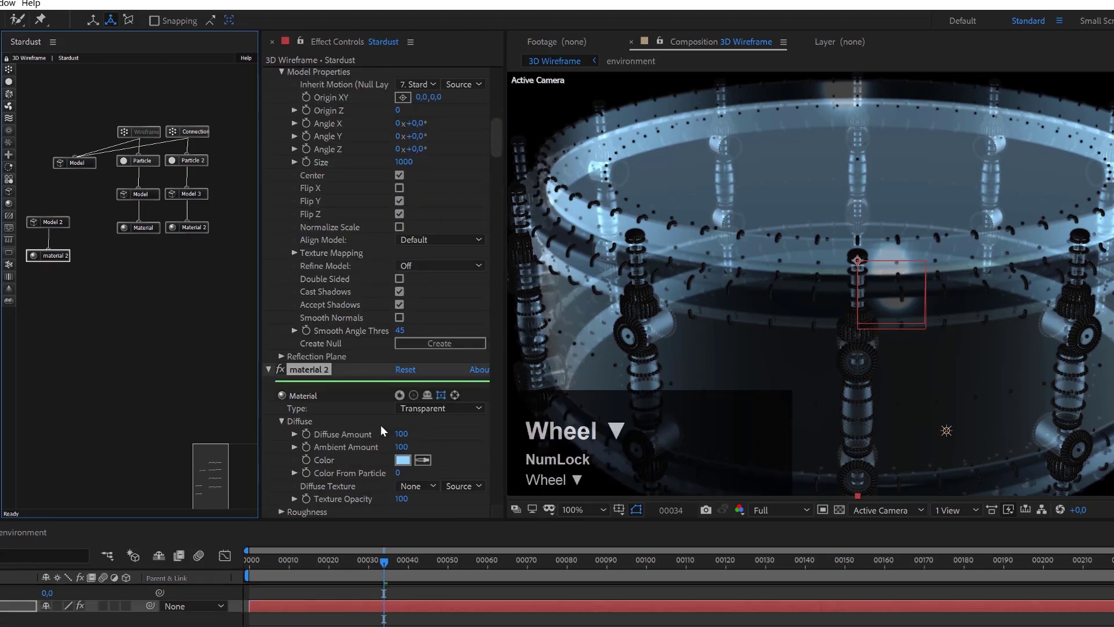
scroll(325, 452, "down", 4)
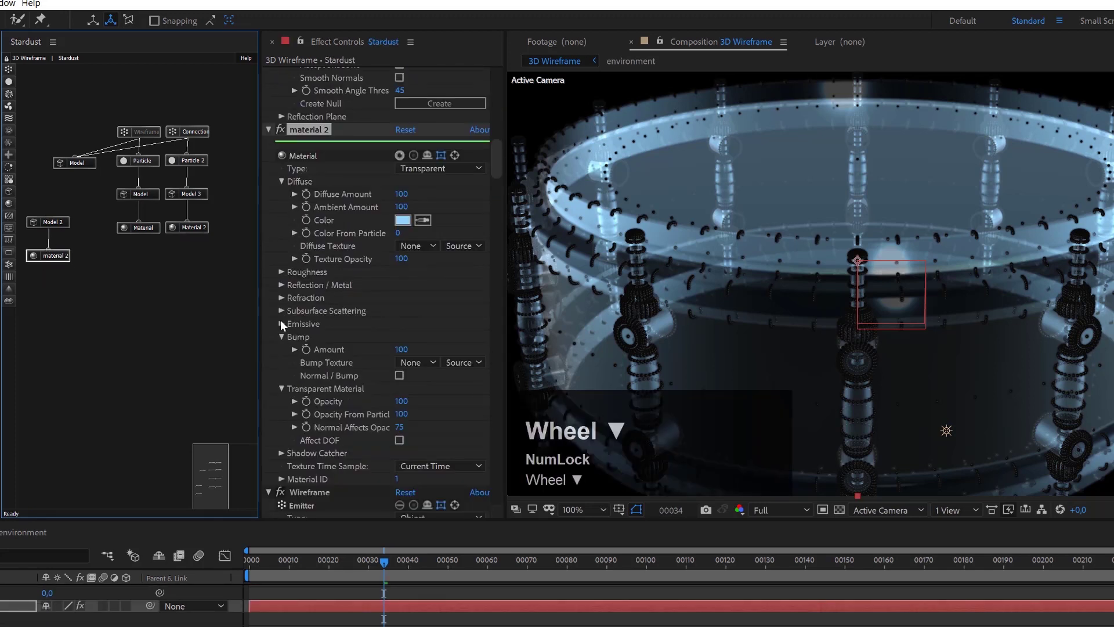
scroll(302, 400, "down", 1)
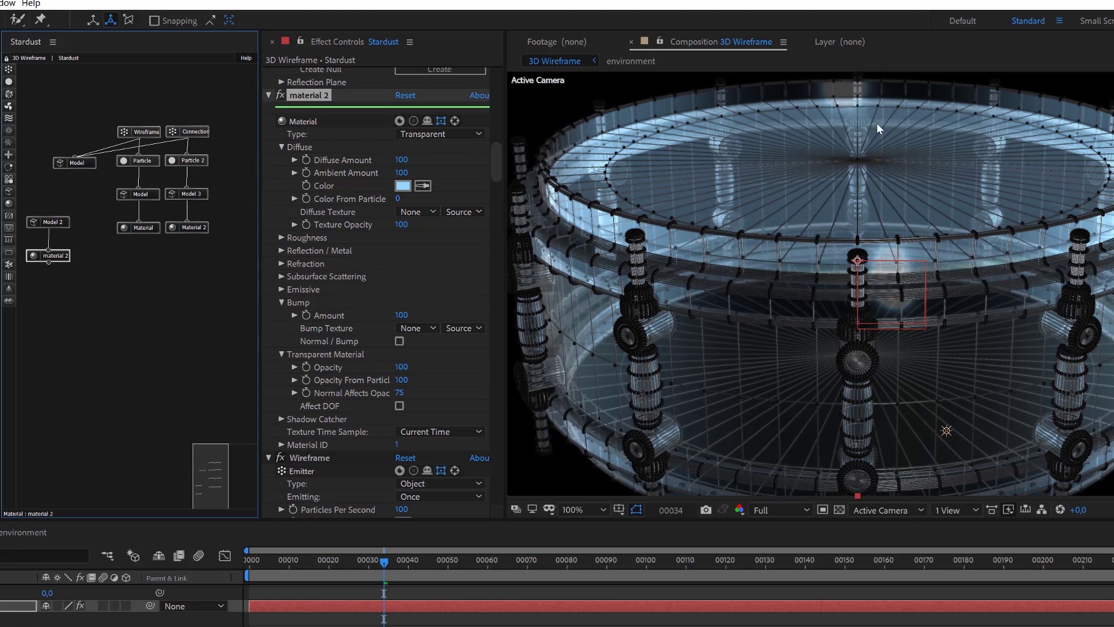
left_click(400, 407)
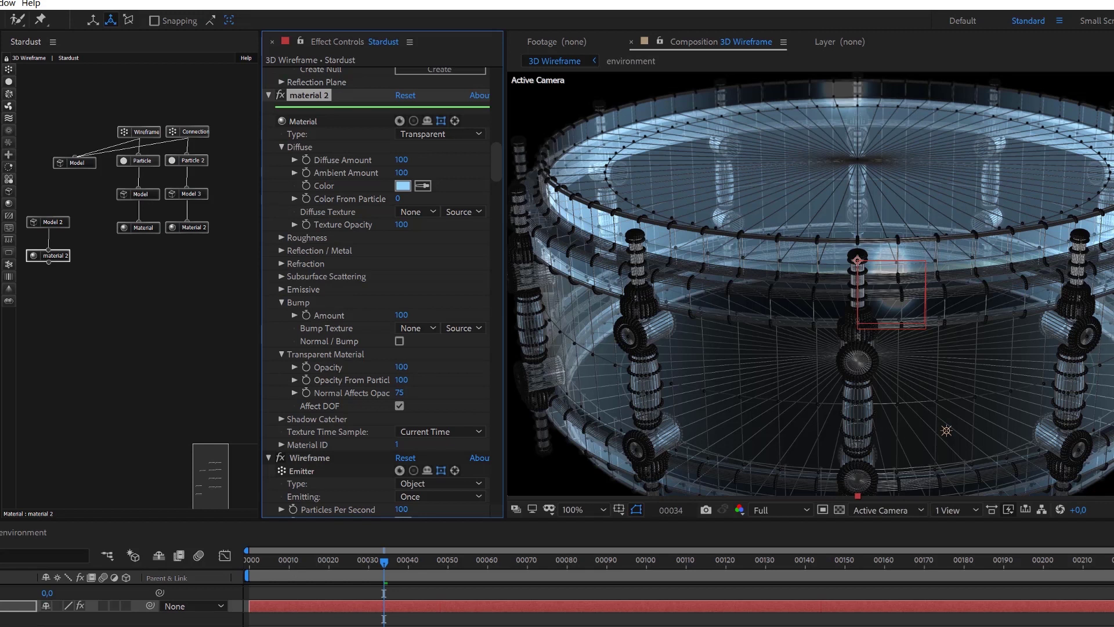
Strengthen Camera 1's depth-of-field blur with a value of 150.
scroll(522, 606, "up", 2)
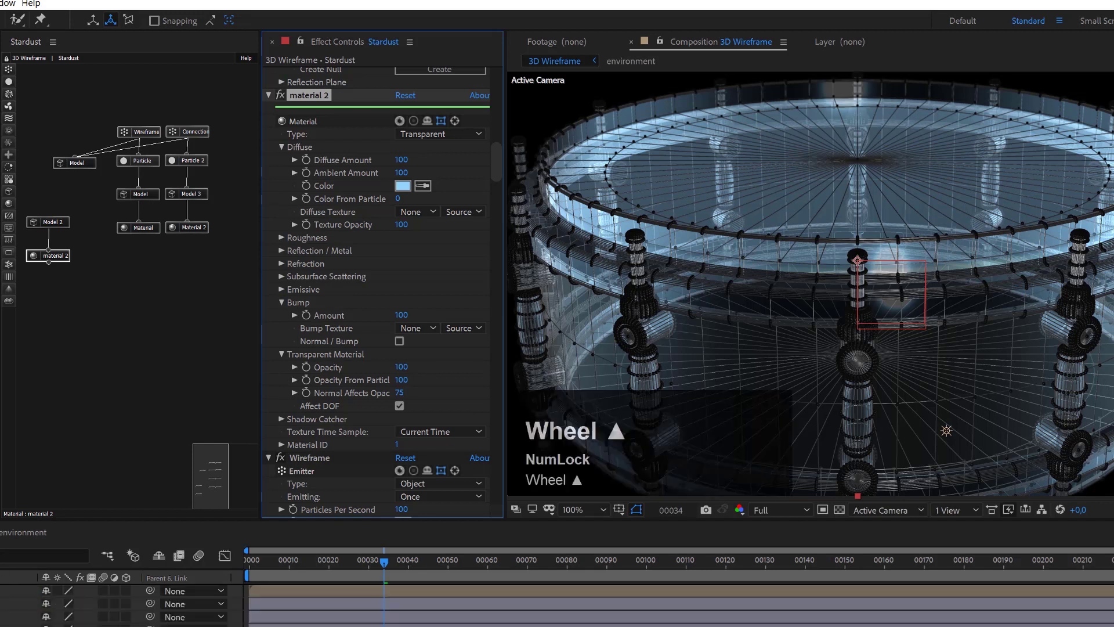
scroll(523, 606, "down", 2)
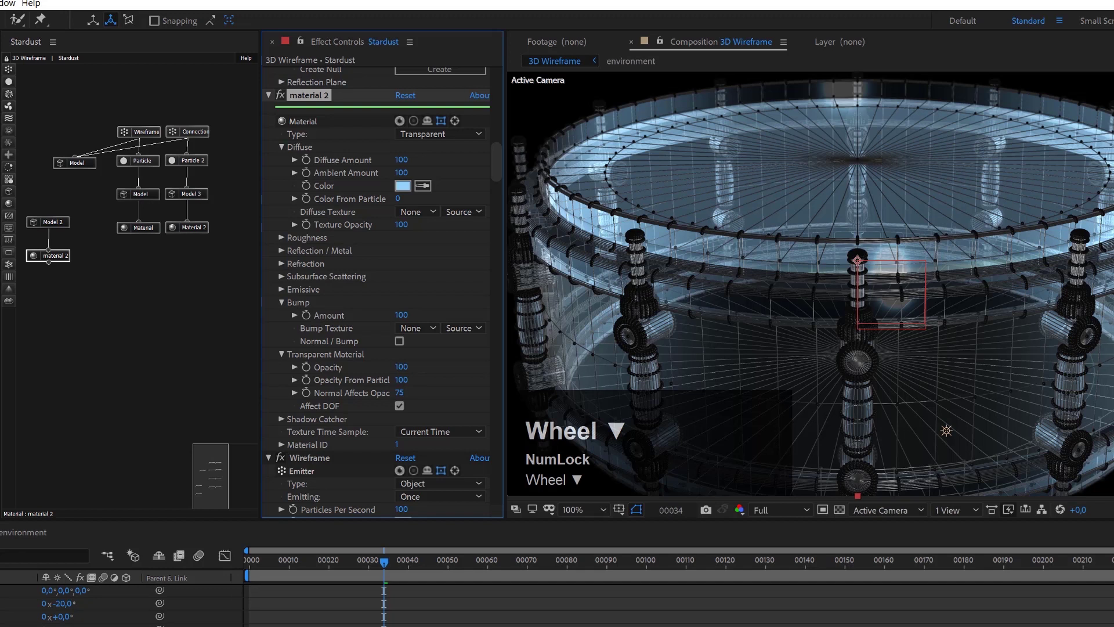
left_click(523, 606)
key("KP_1")
key("KP_5")
key("KP_0")
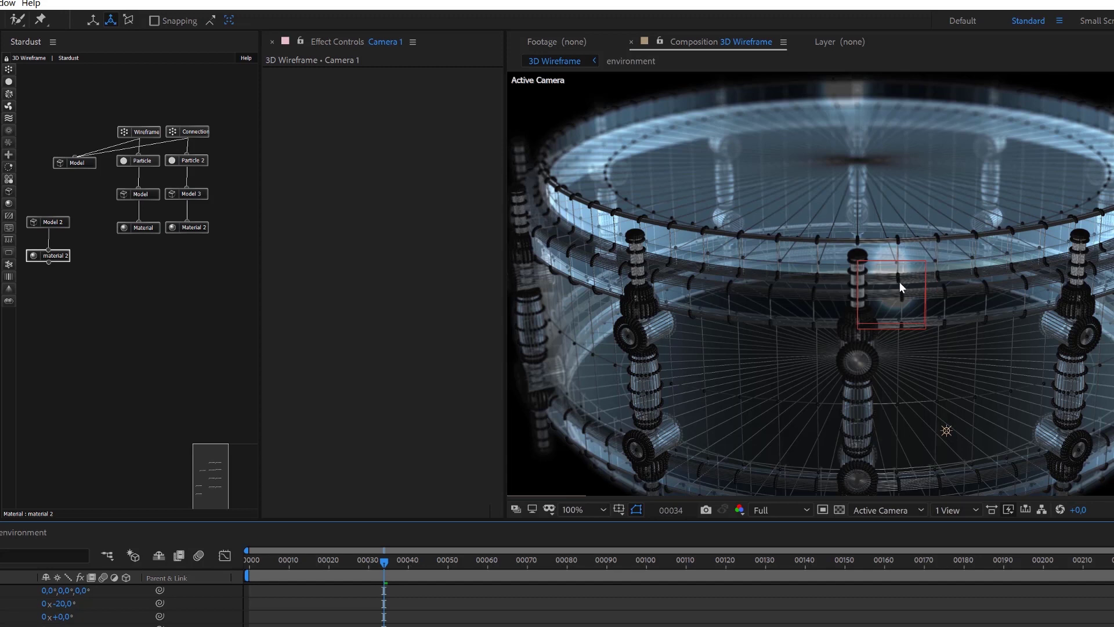
Temporarily disable Affect DOF for the drum's transparent material 2 and inspect the wireframe against it up close.
scroll(899, 281, "up", 2)
scroll(897, 270, "down", 2)
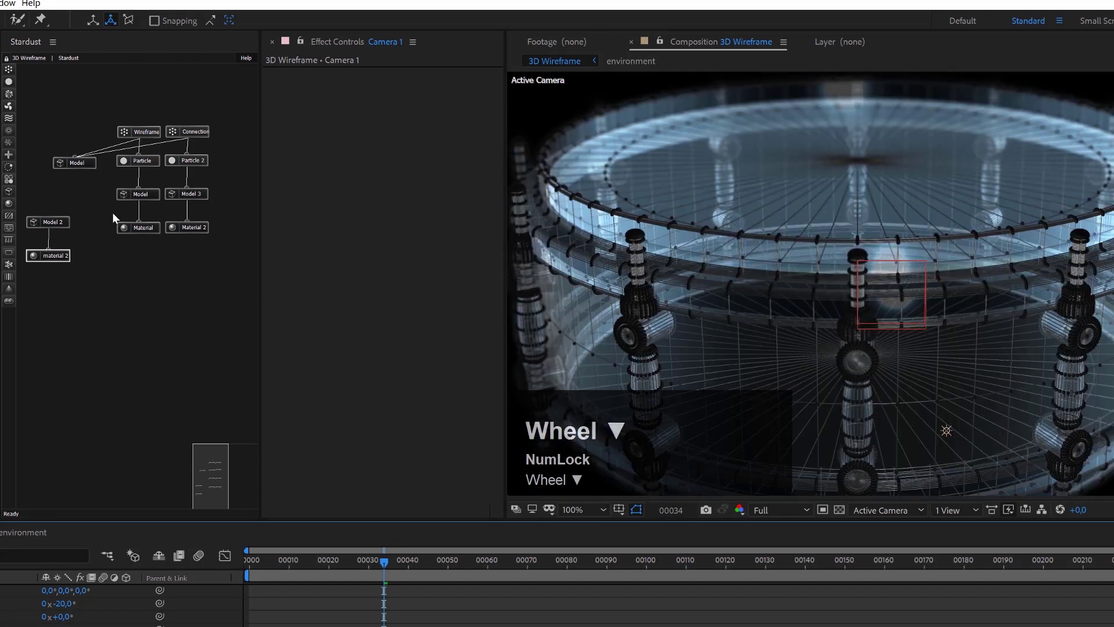
left_click(55, 256)
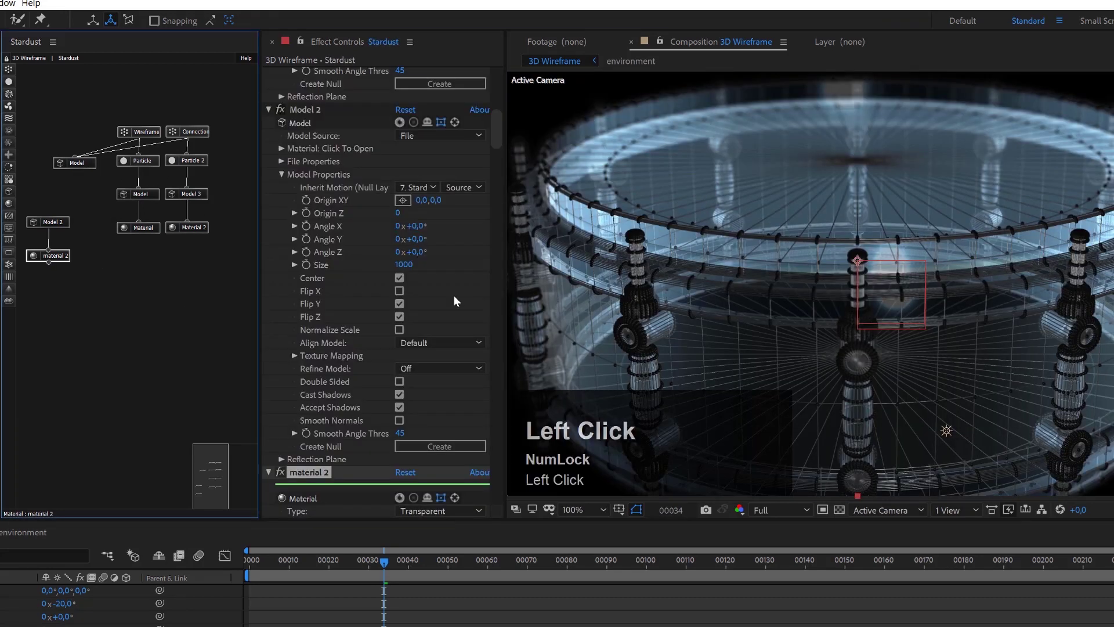
scroll(372, 427, "down", 10)
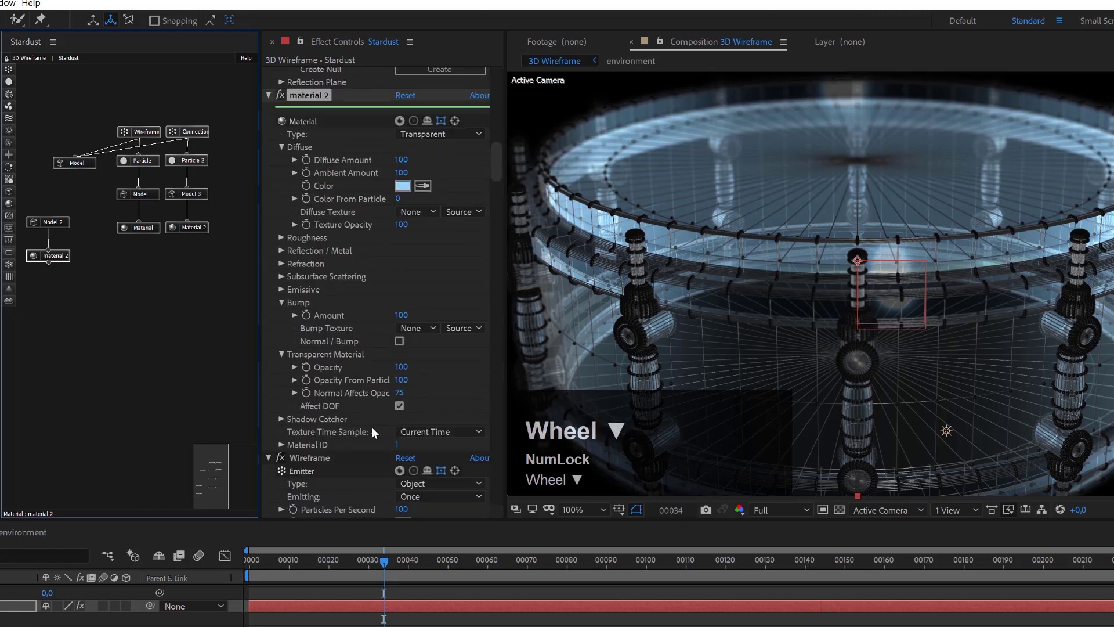
left_click(399, 269)
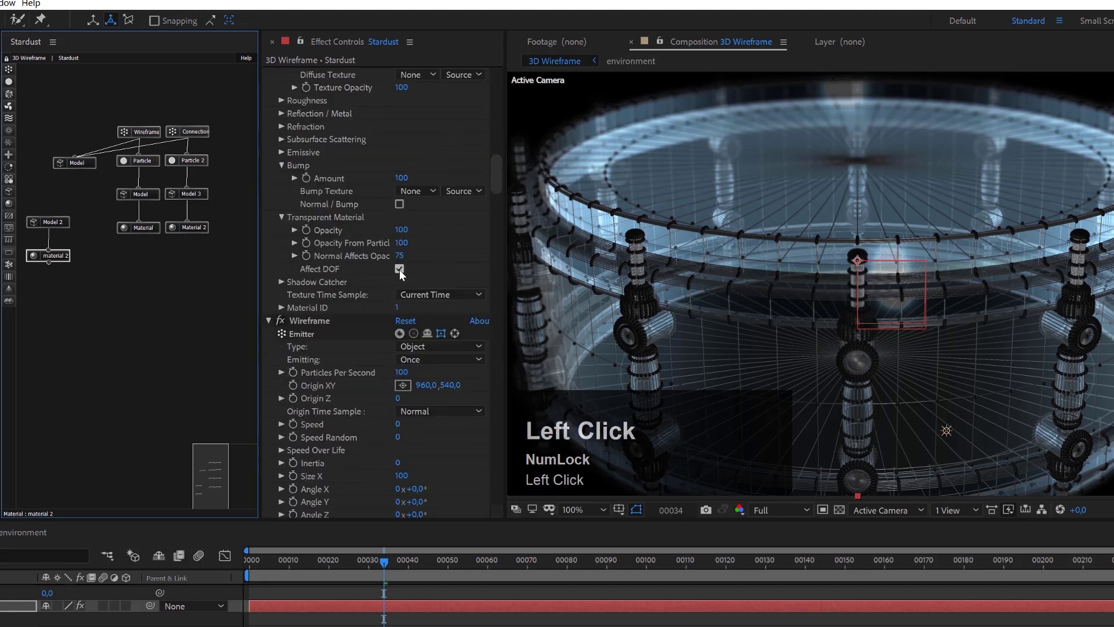
scroll(703, 160, "up", 2)
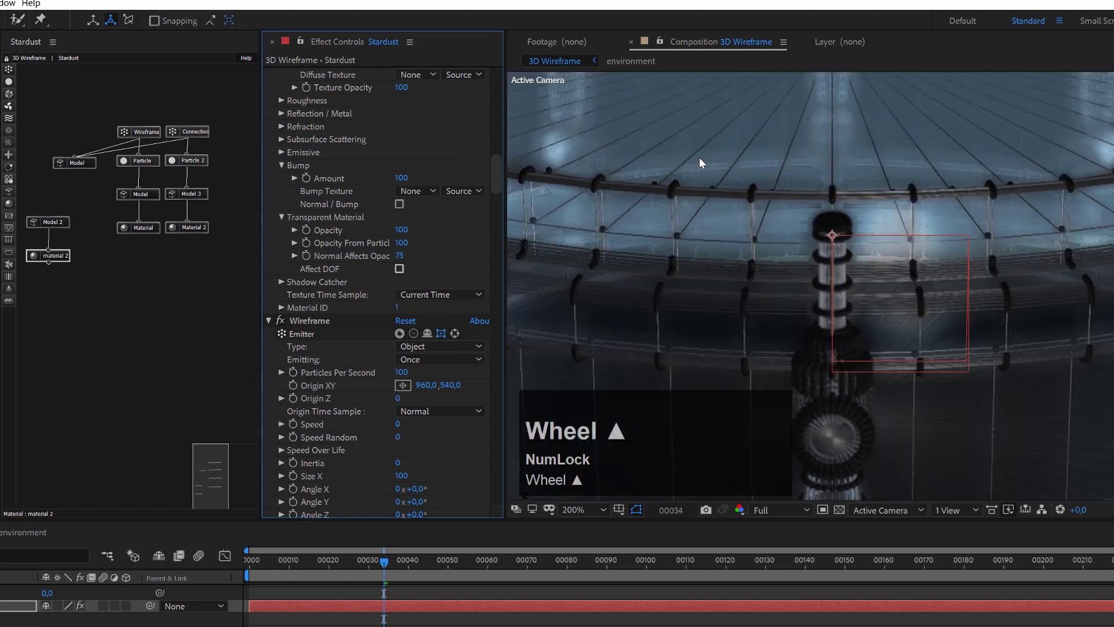
left_click_drag(714, 139, 917, 298)
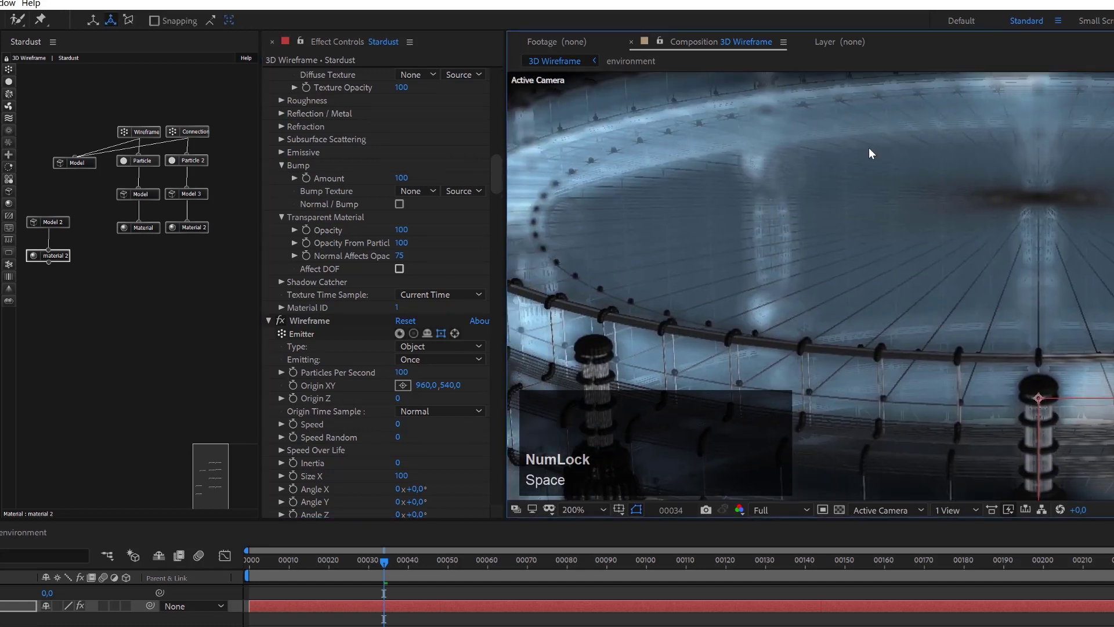
scroll(869, 154, "down", 1)
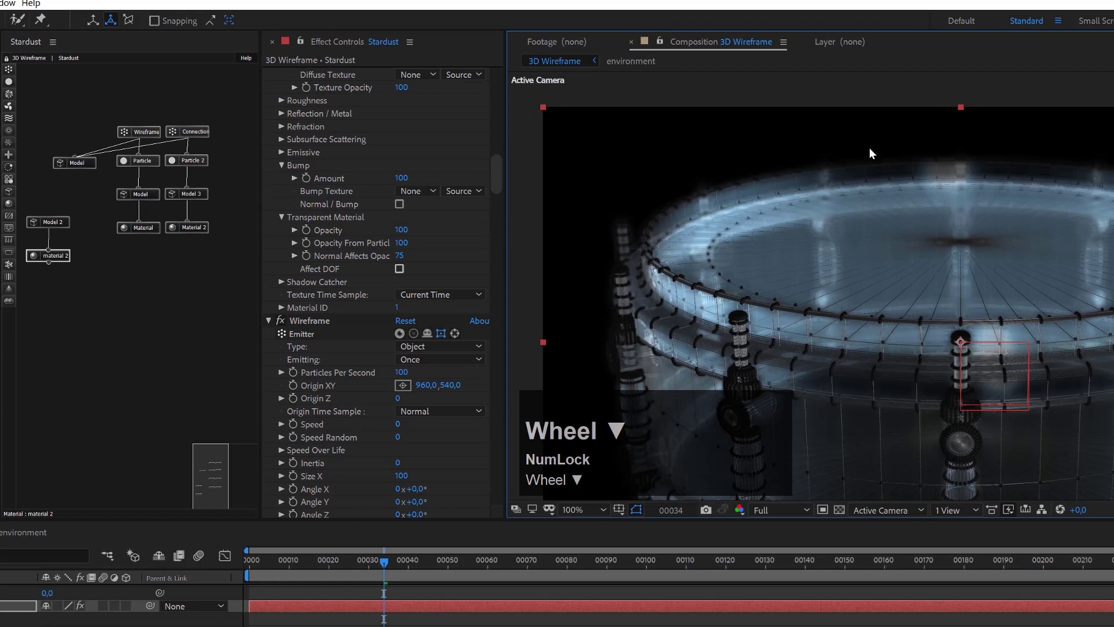
Enable Affect DOF again for the drum's material 2 and compare the blur along the drum's edges.
left_click(399, 269)
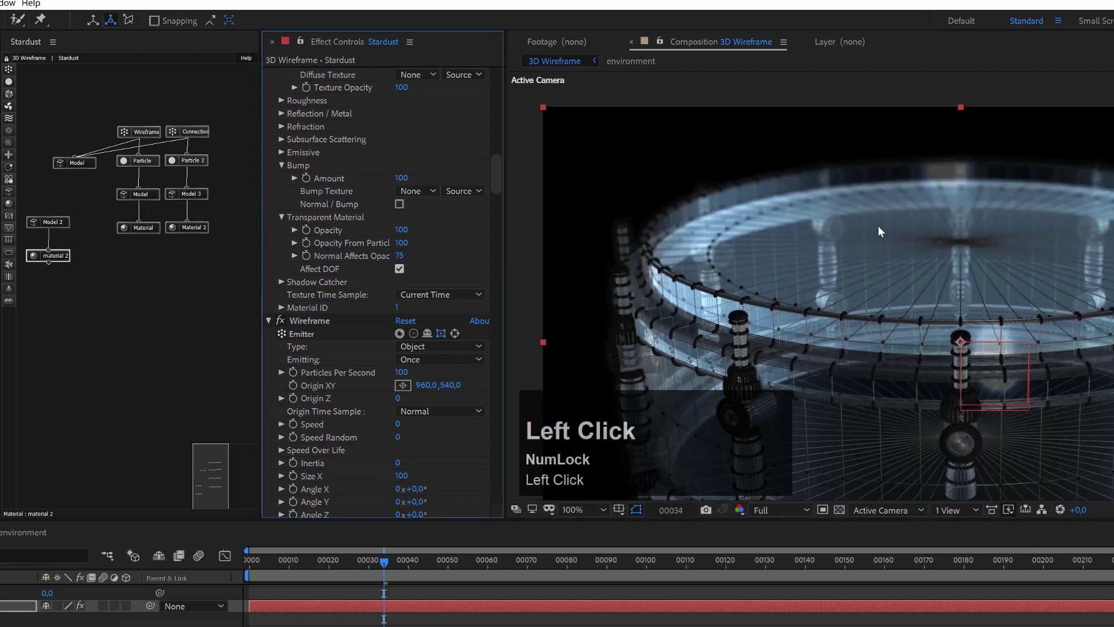
scroll(780, 207, "up", 1)
key("space")
left_click_drag(822, 290, 665, 139)
scroll(1033, 252, "down", 1)
left_click_drag(1033, 252, 975, 194)
key("space")
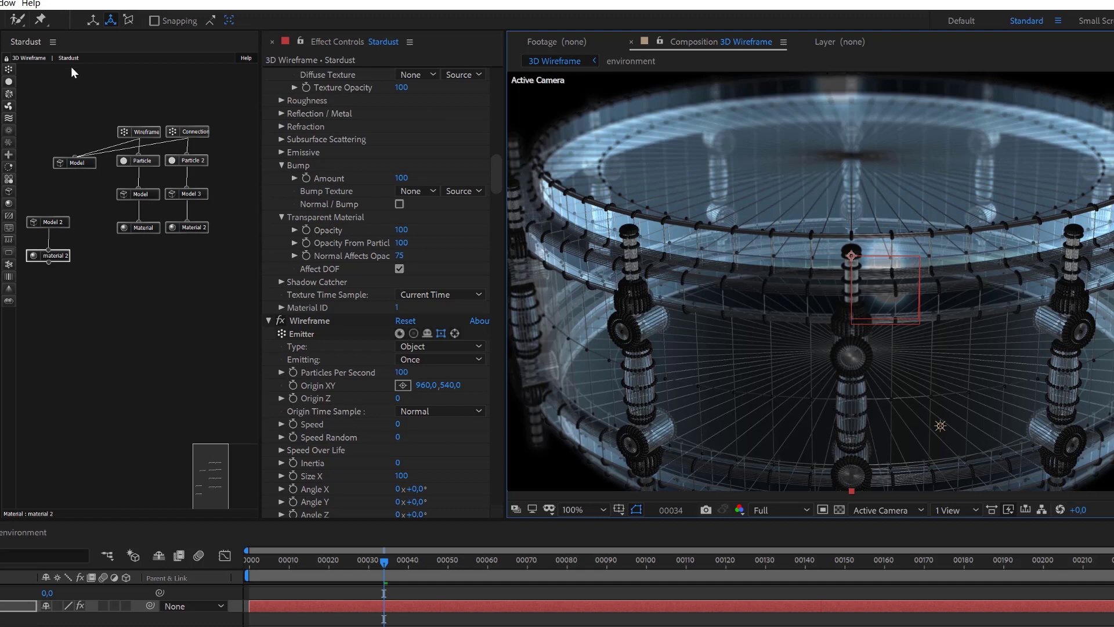
Set the Wireframe emitter's Emitting mode to Sequence and check the edge build-up at several frames across the timeline.
left_click(145, 131)
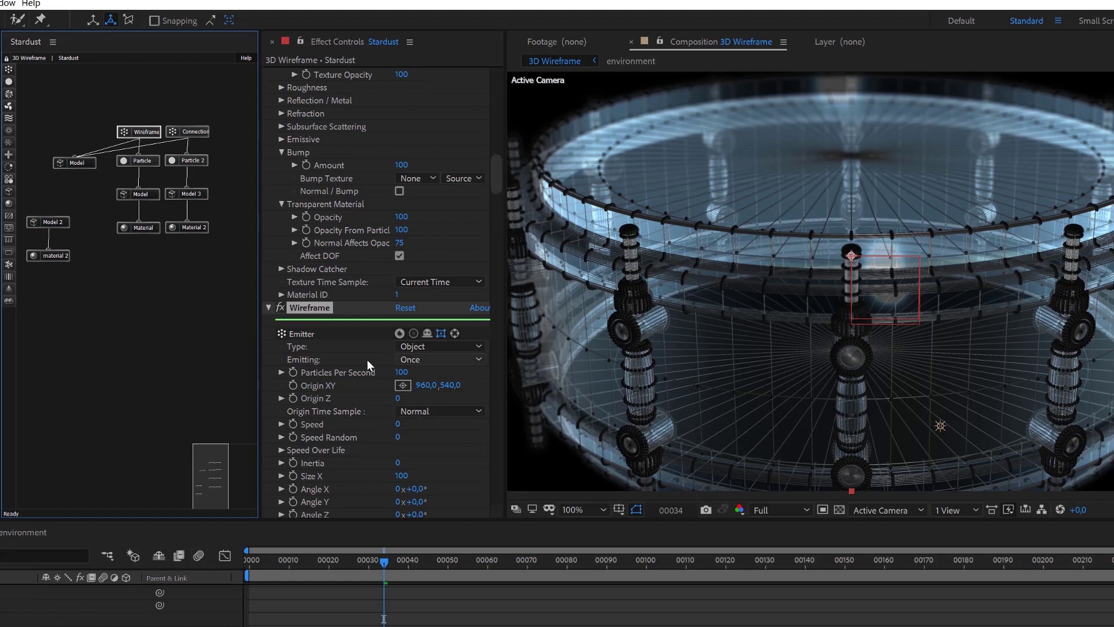
left_click(405, 359)
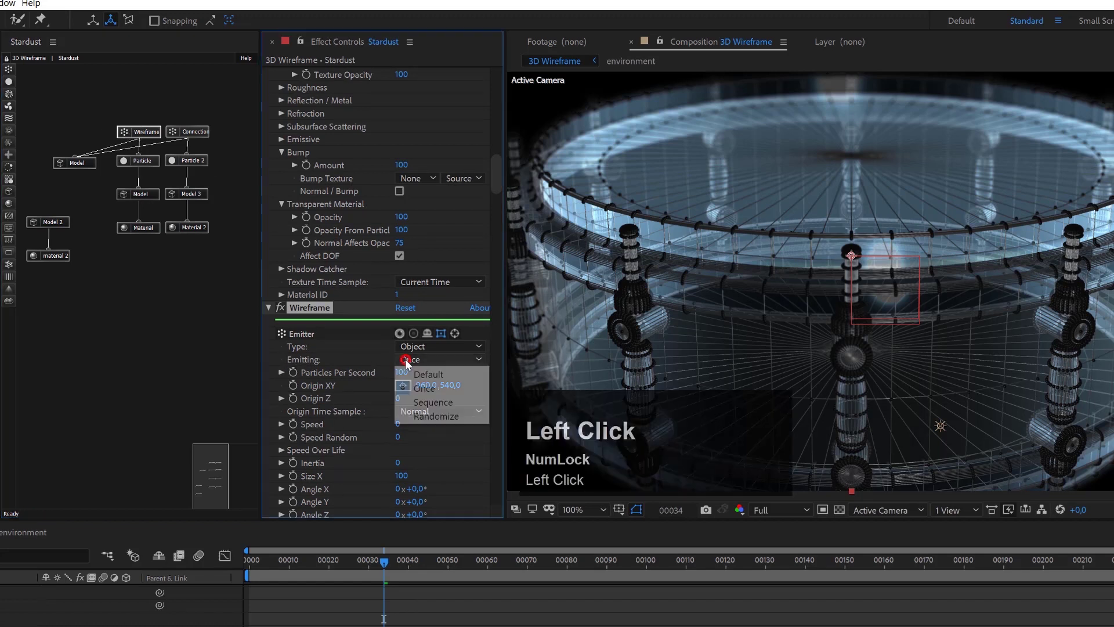
left_click(441, 407)
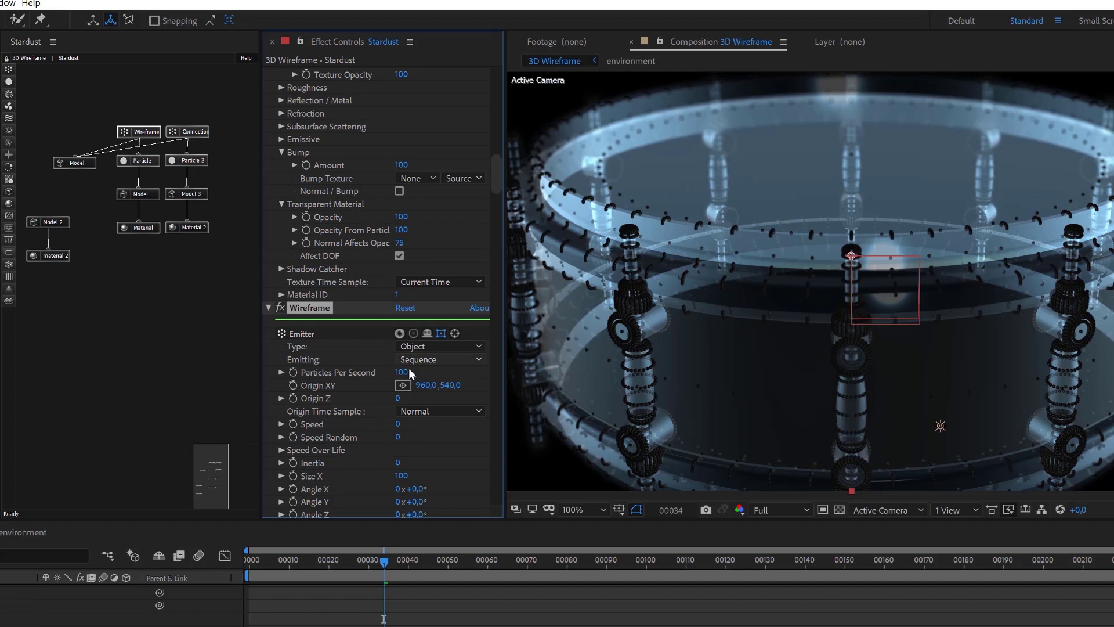
left_click(468, 561)
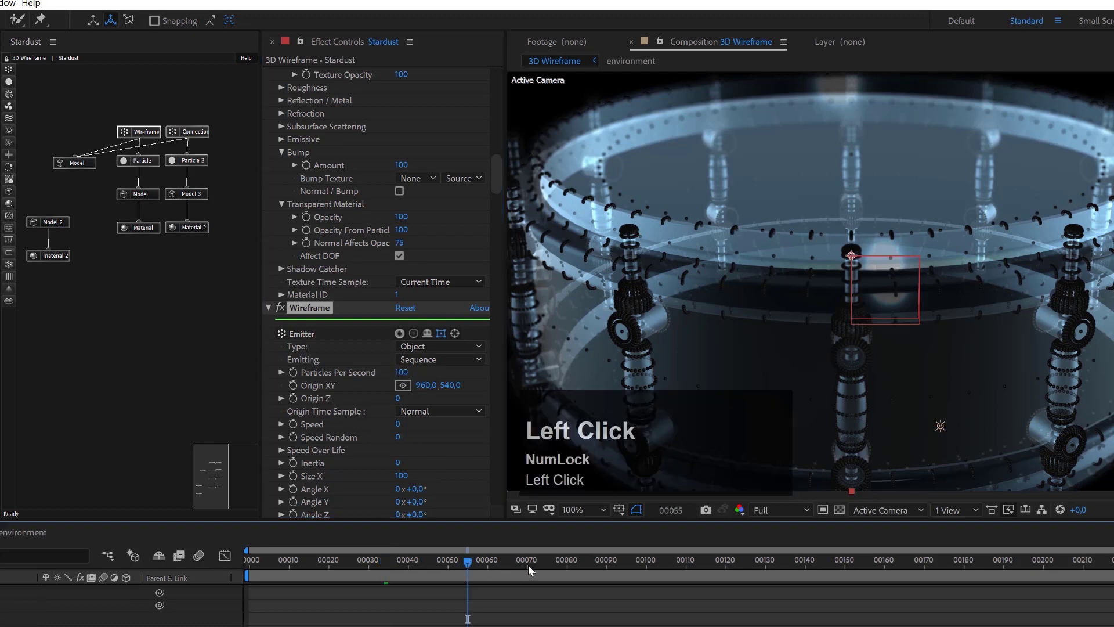
left_click(782, 560)
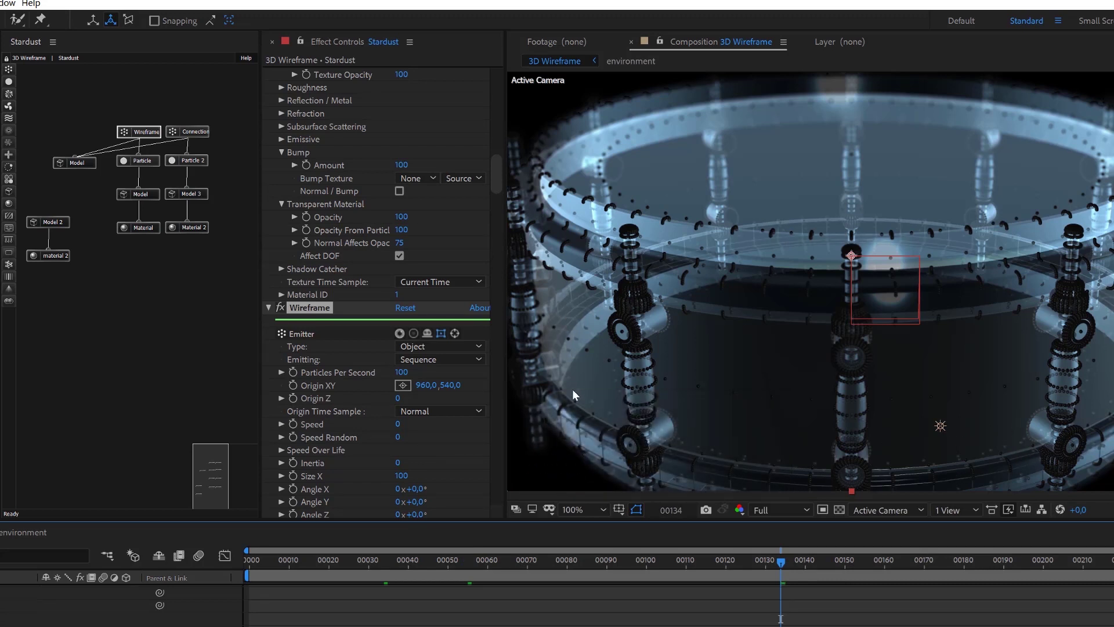
left_click(980, 560)
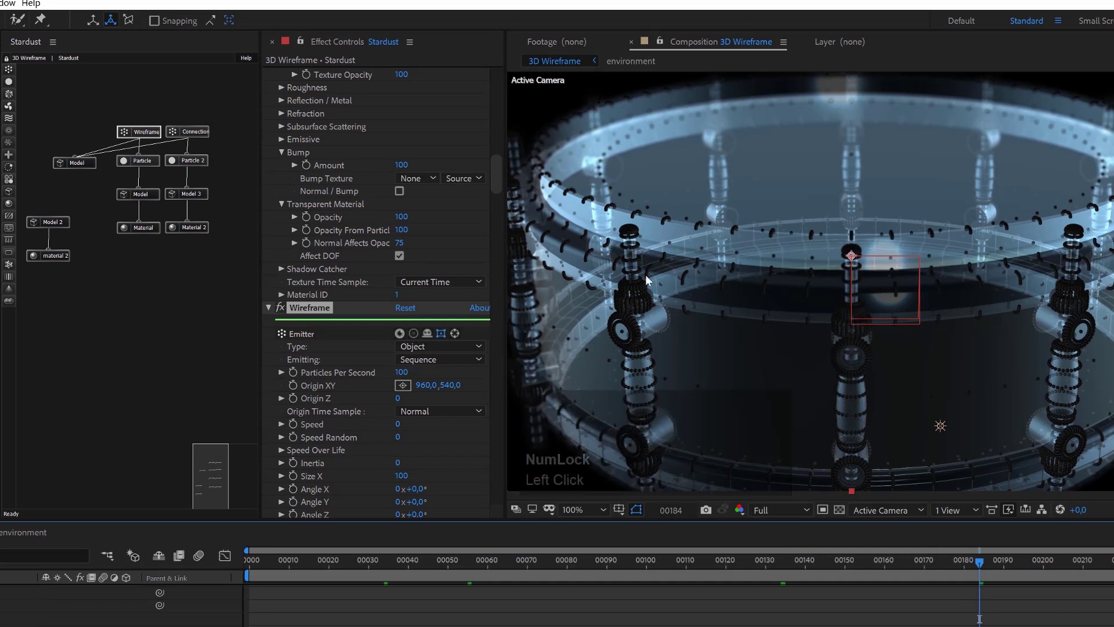
left_click(1106, 560)
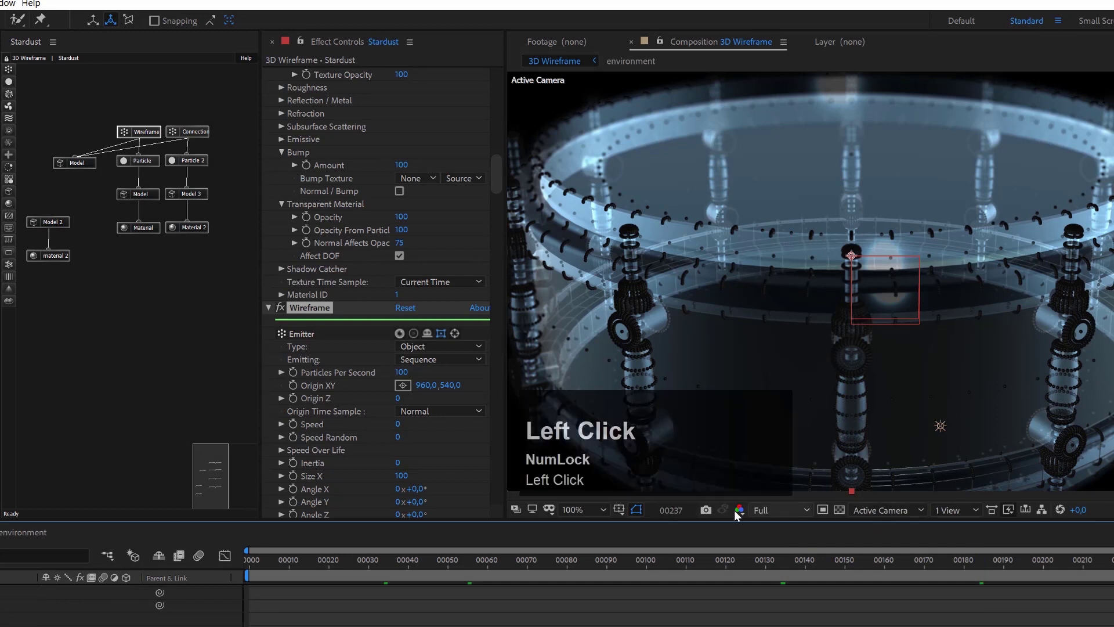
Set the Wireframe emitter's Particles Per Second to 2500 and check the edge build-up at frames 183, 94 and 249.
left_click(406, 372)
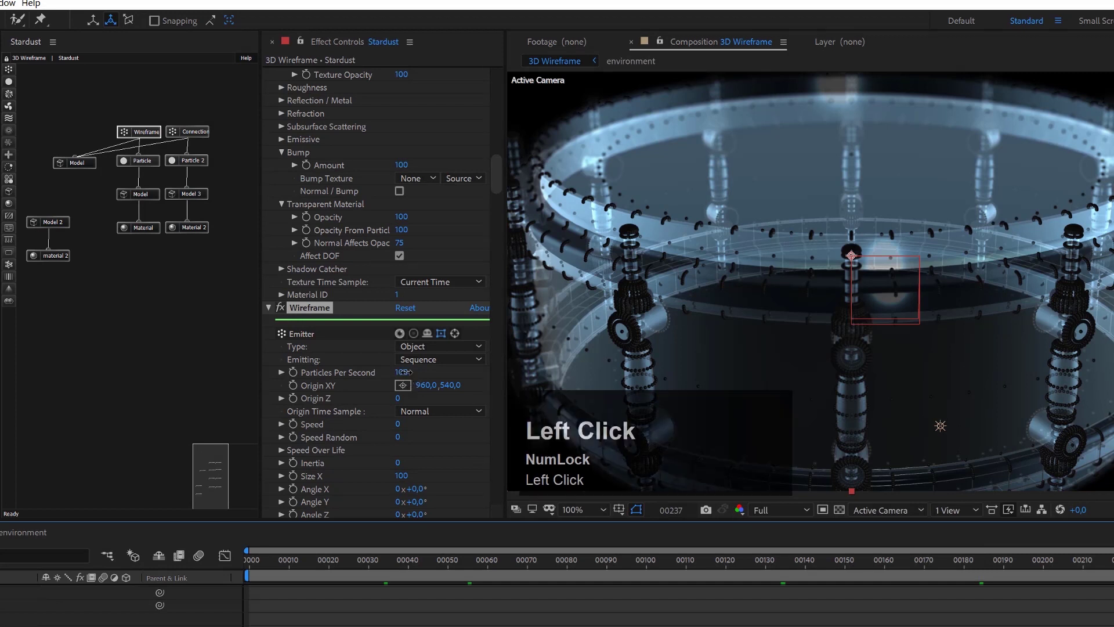
type("2500")
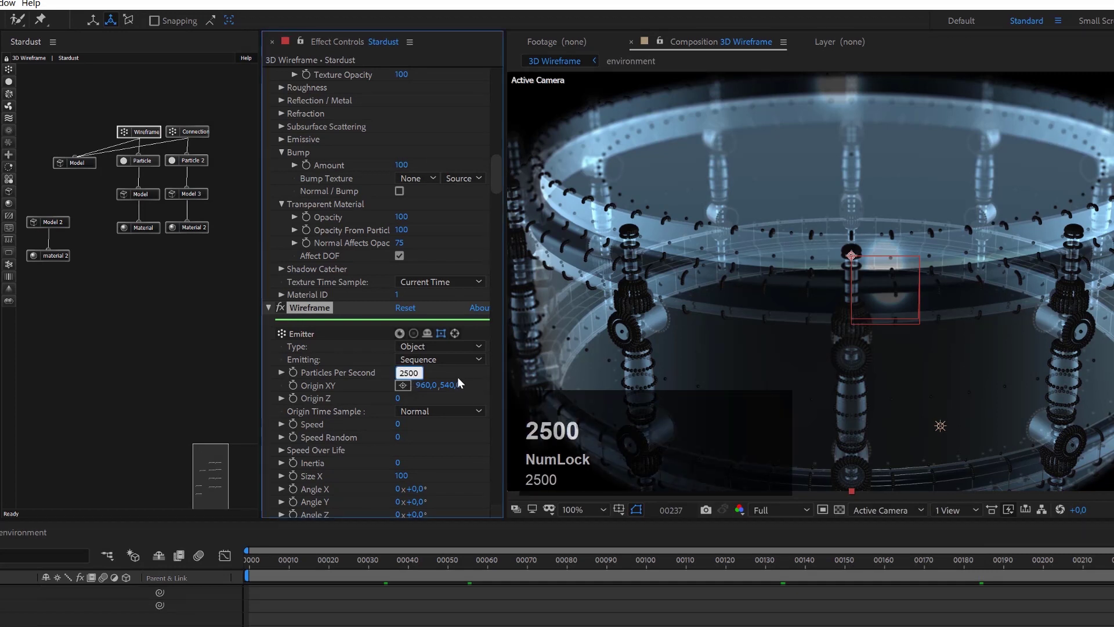
key("Return")
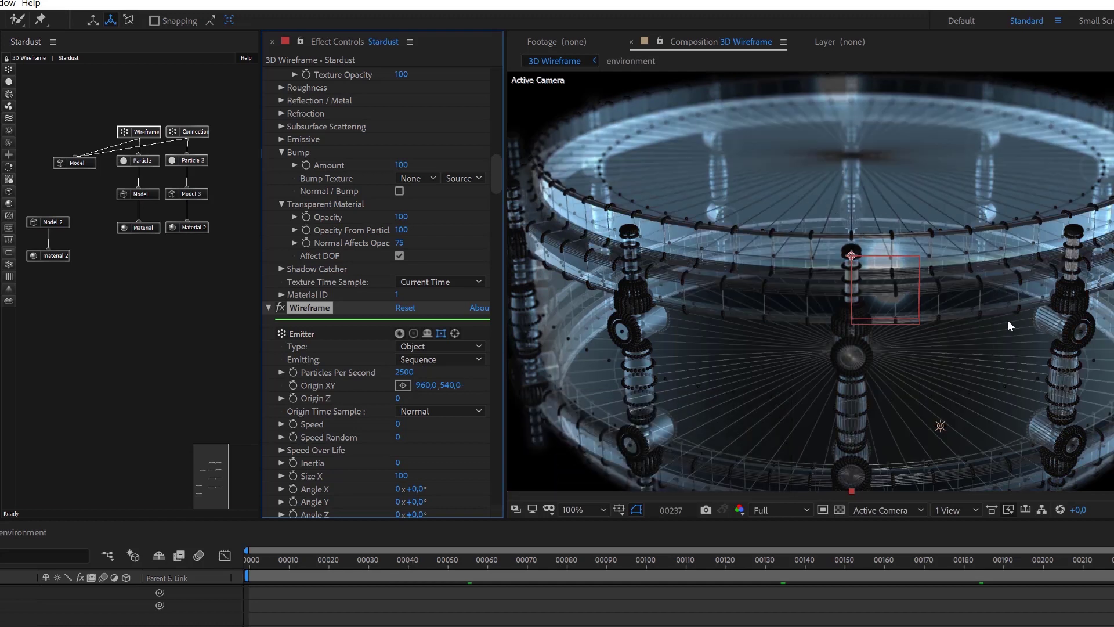
left_click(977, 560)
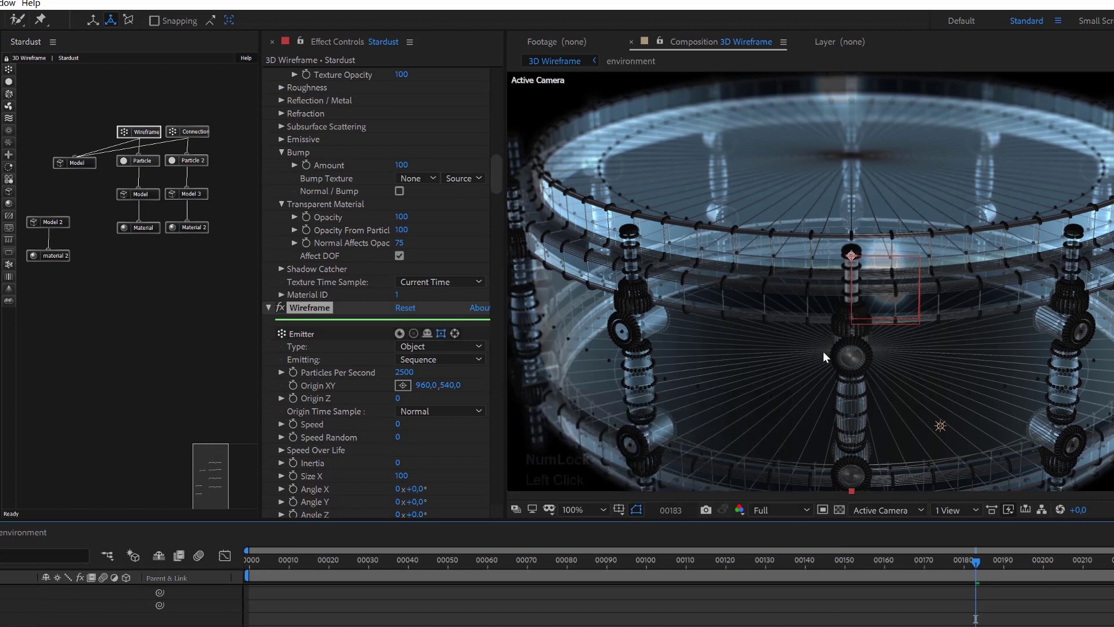
left_click(622, 565)
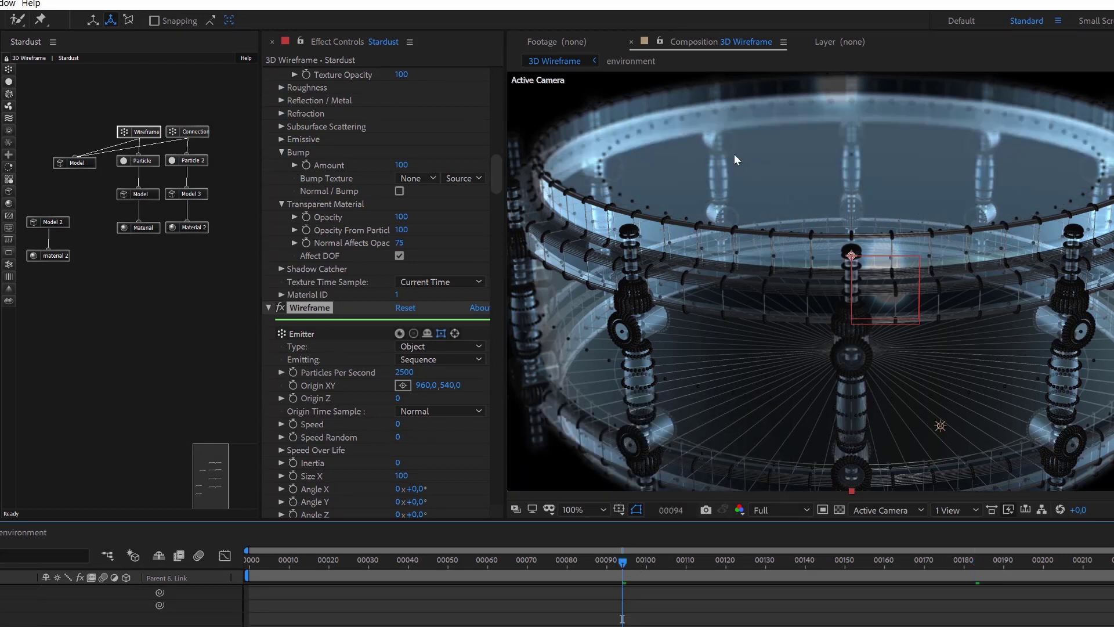
left_click(622, 619)
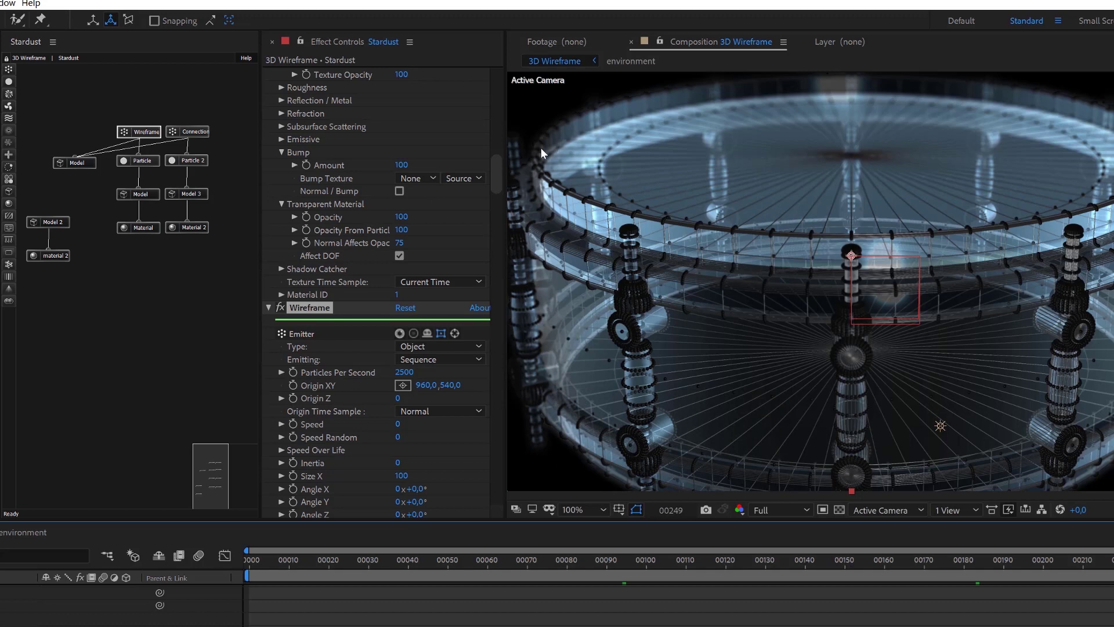
Raise the Wireframe emitter's Particles Per Second to 5000.
left_click(410, 372)
type("5000")
left_click(566, 321)
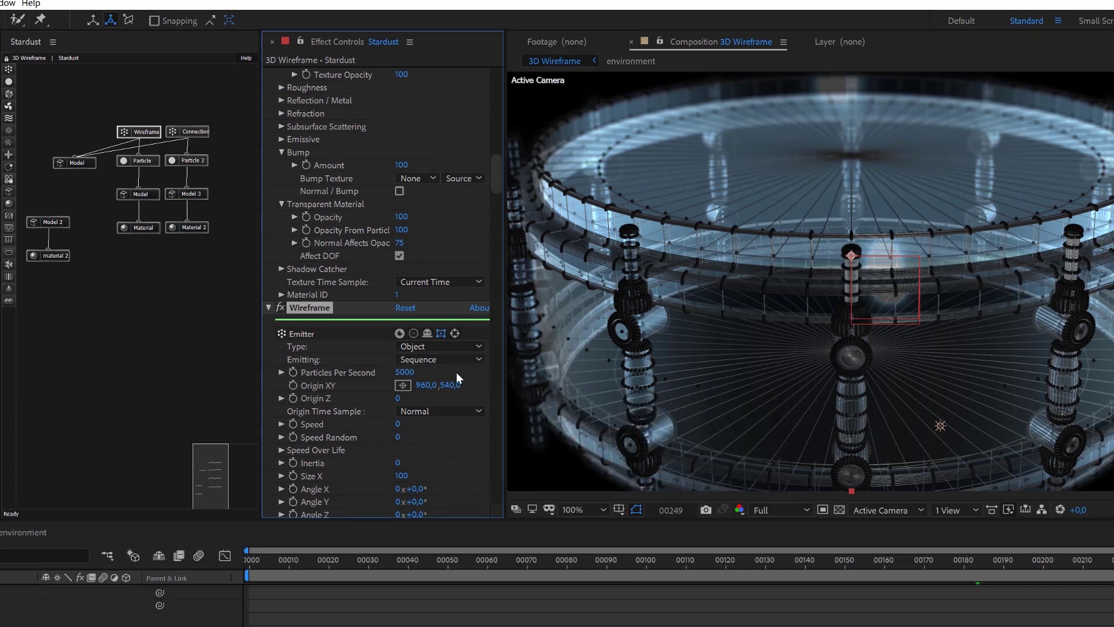
Set the Wireframe emitter's Particles Per Second to 10000 and preview the sequential edge build-up.
left_click(407, 373)
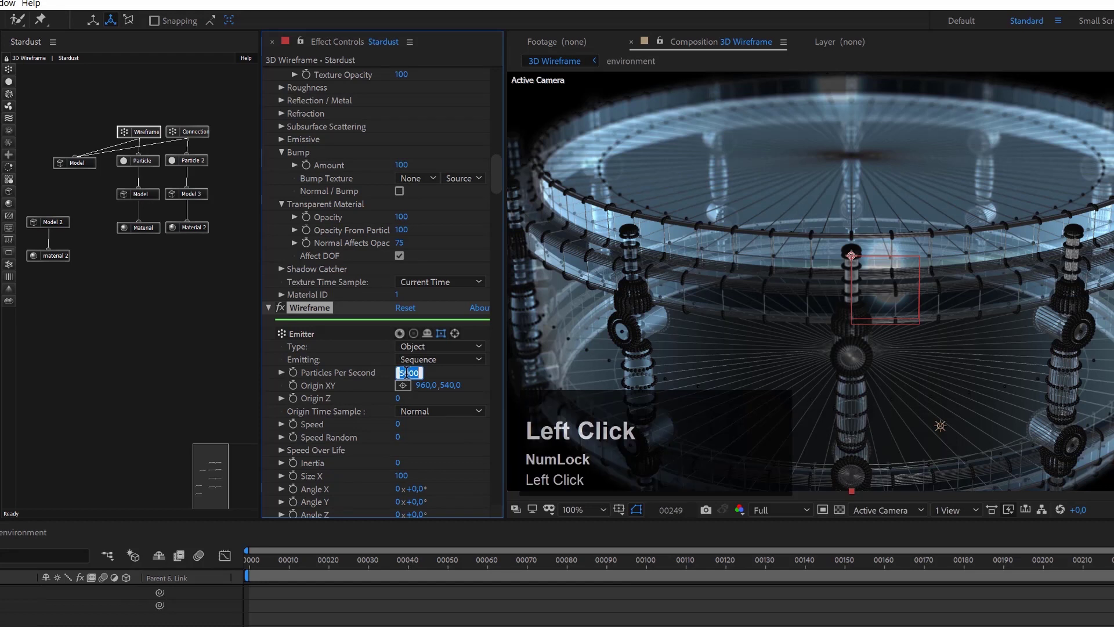
type("100")
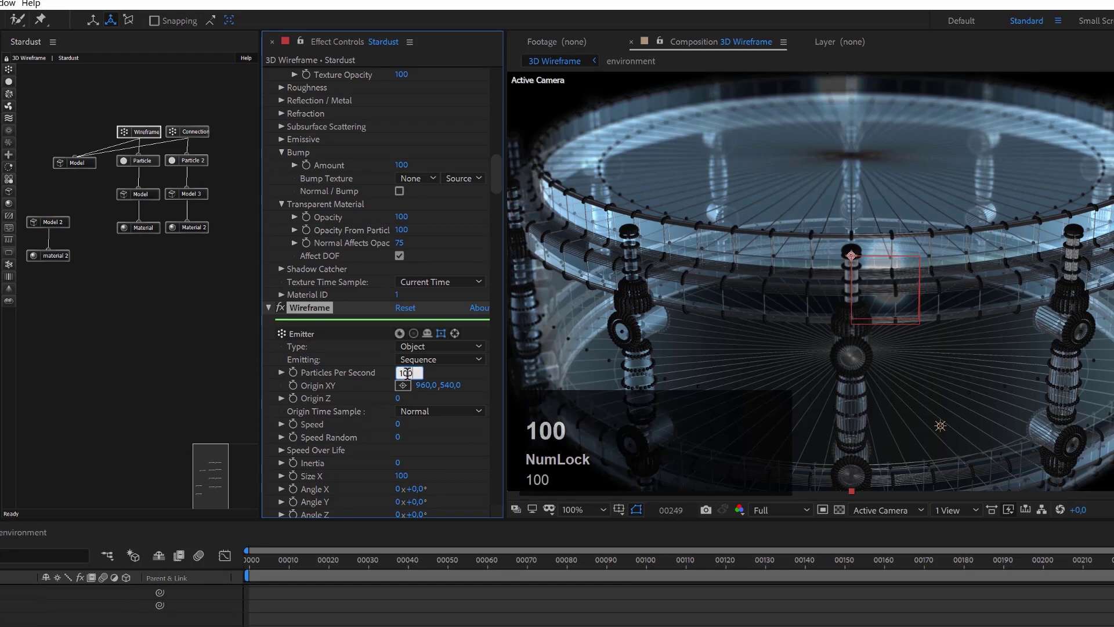
type("00")
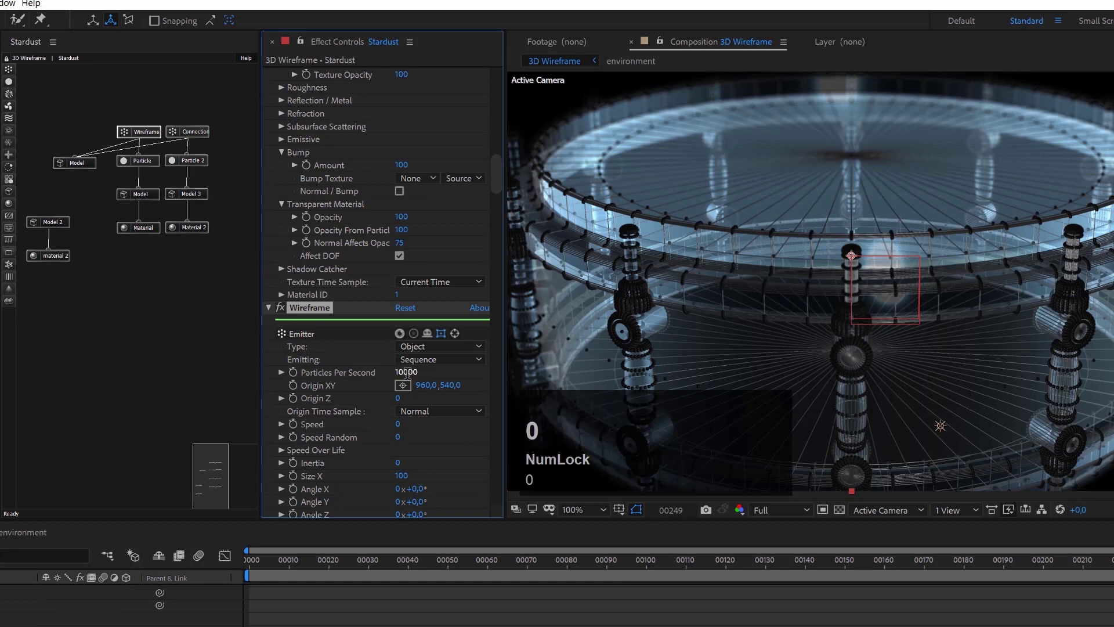
key("Return")
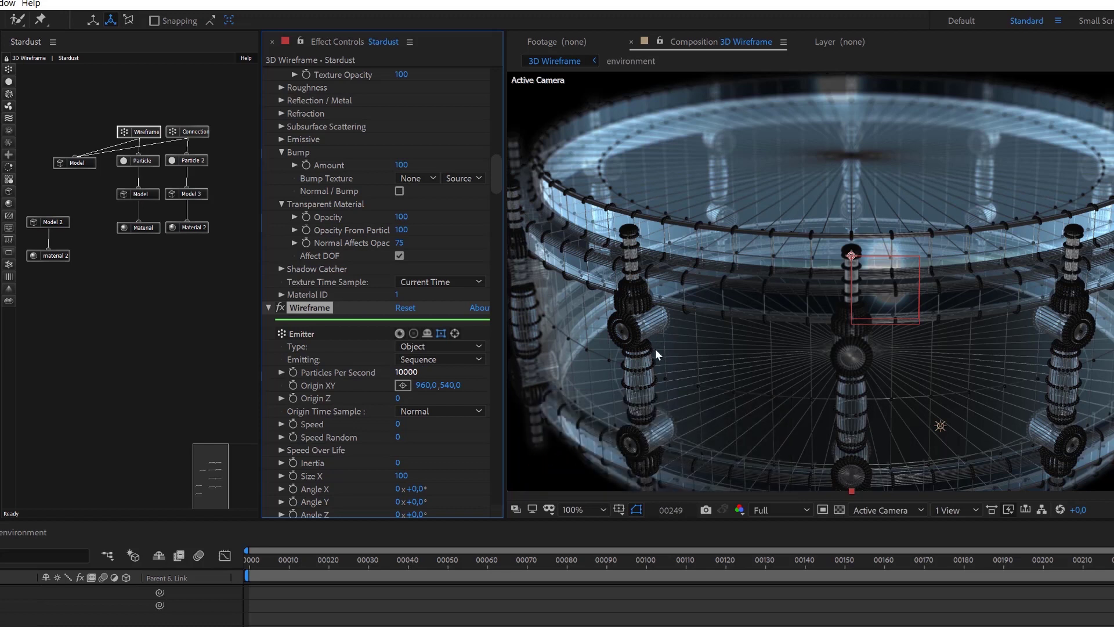
left_click(1084, 569)
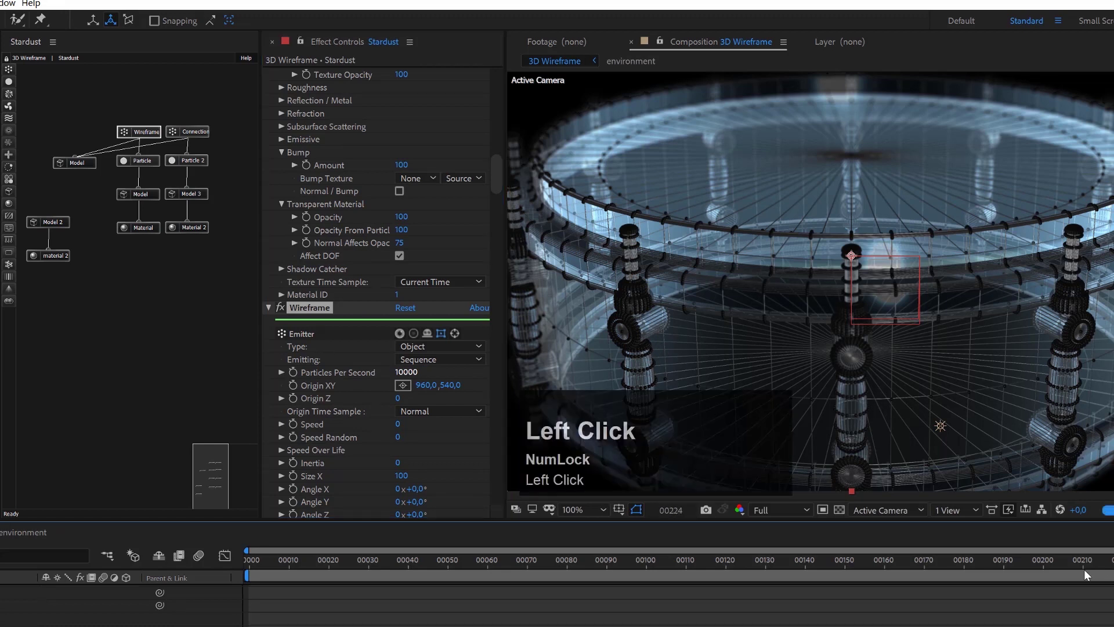
left_click(940, 559)
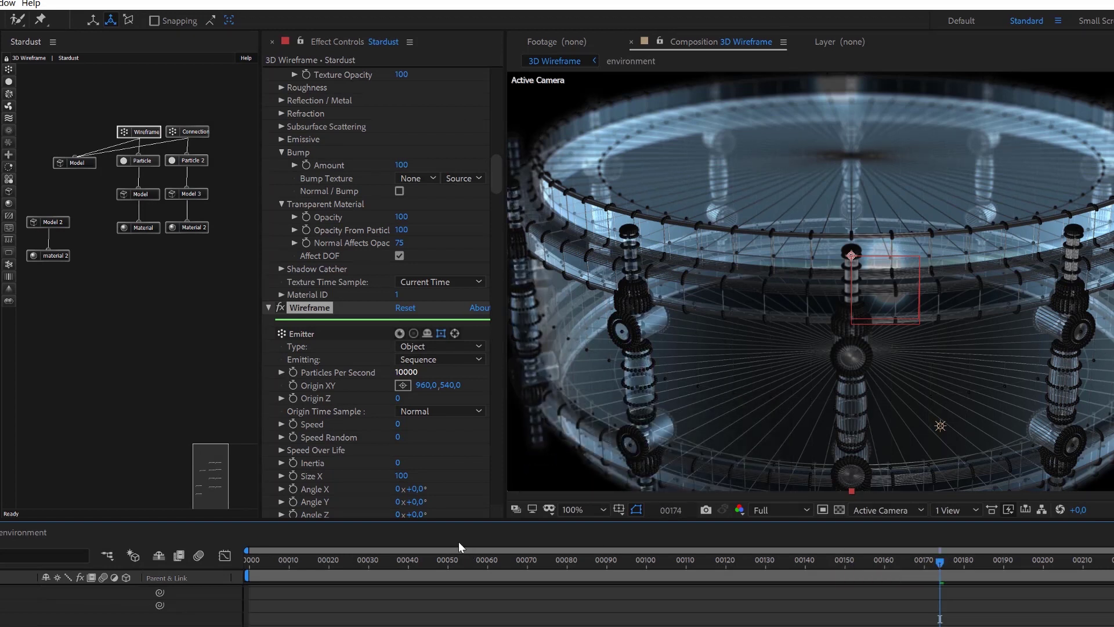
key("space")
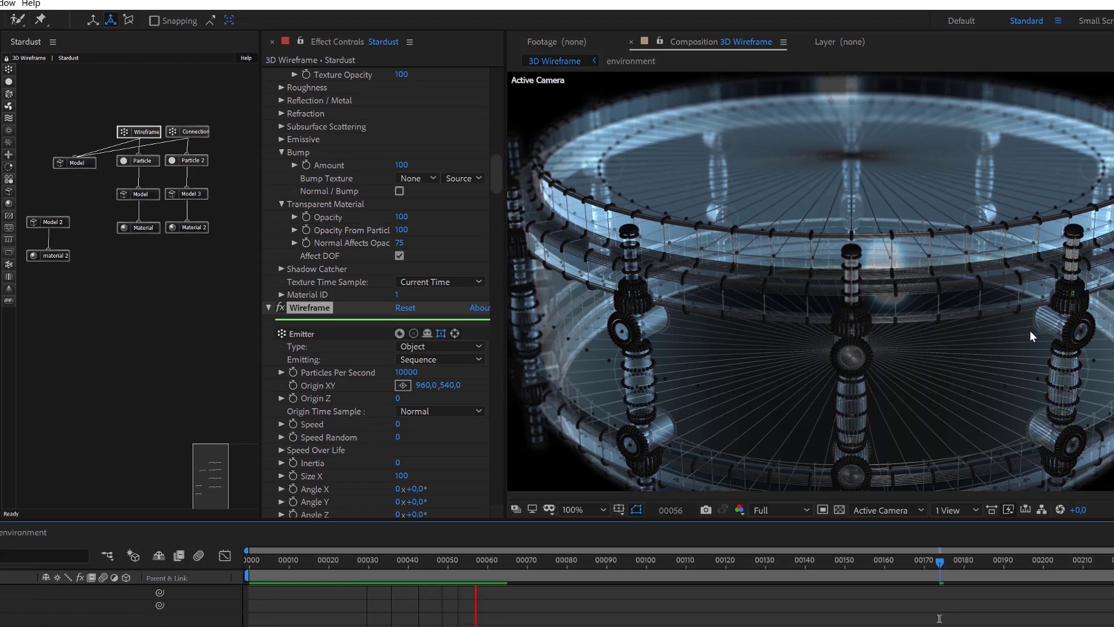
key("space")
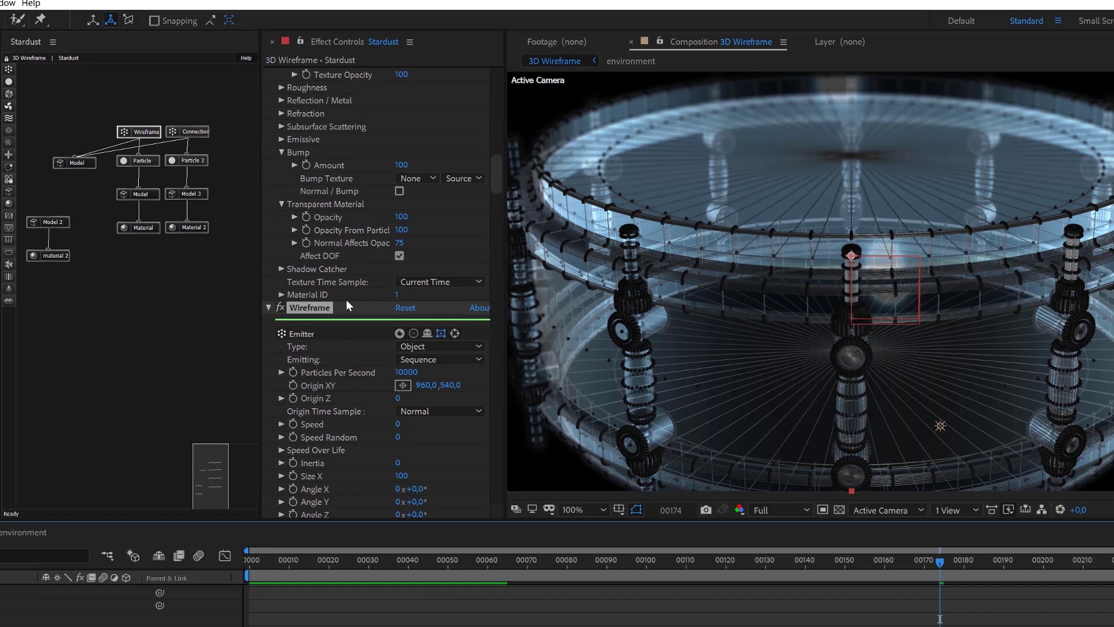
Apply the Fade In Bezier preset to the Size over-life curve of the Wireframe emitter's Particle node.
left_click(147, 159)
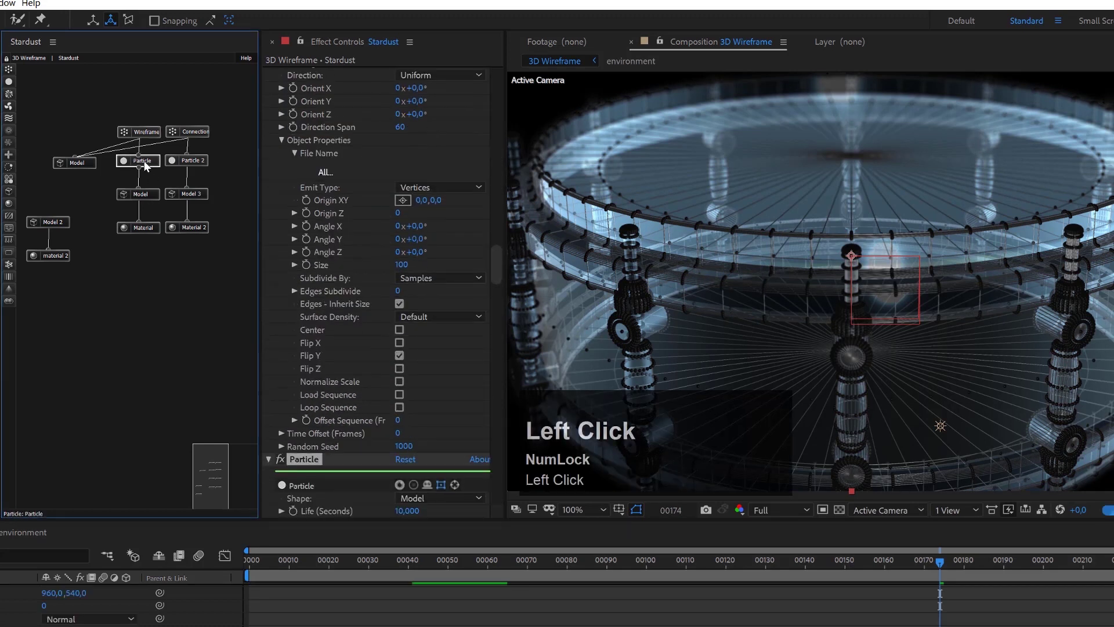
scroll(453, 388, "down", 3)
scroll(453, 388, "down", 5)
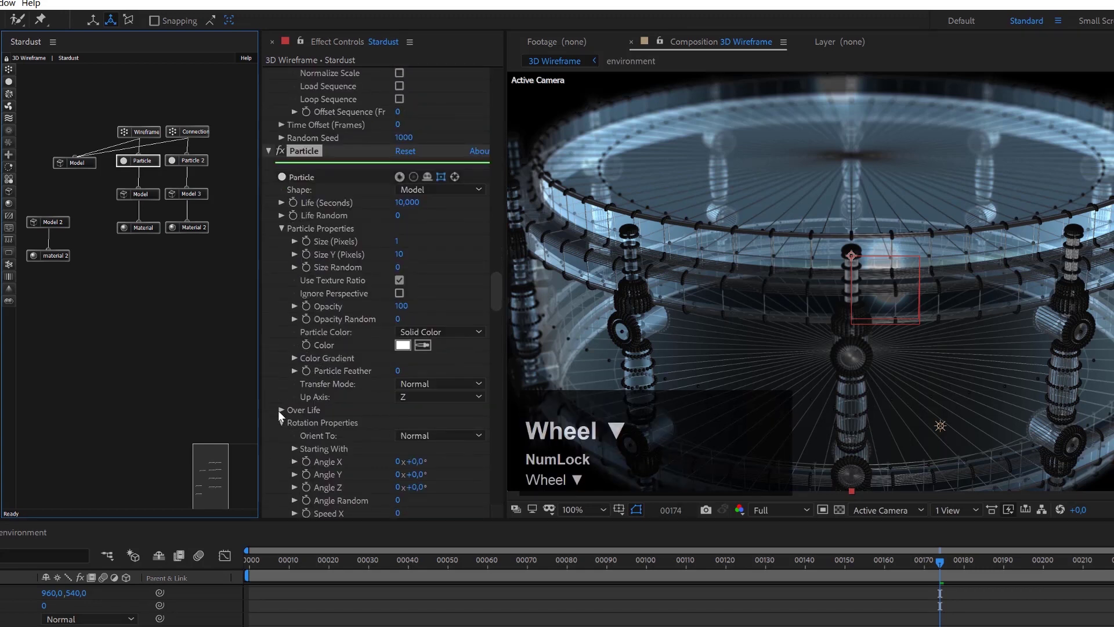
left_click(279, 410)
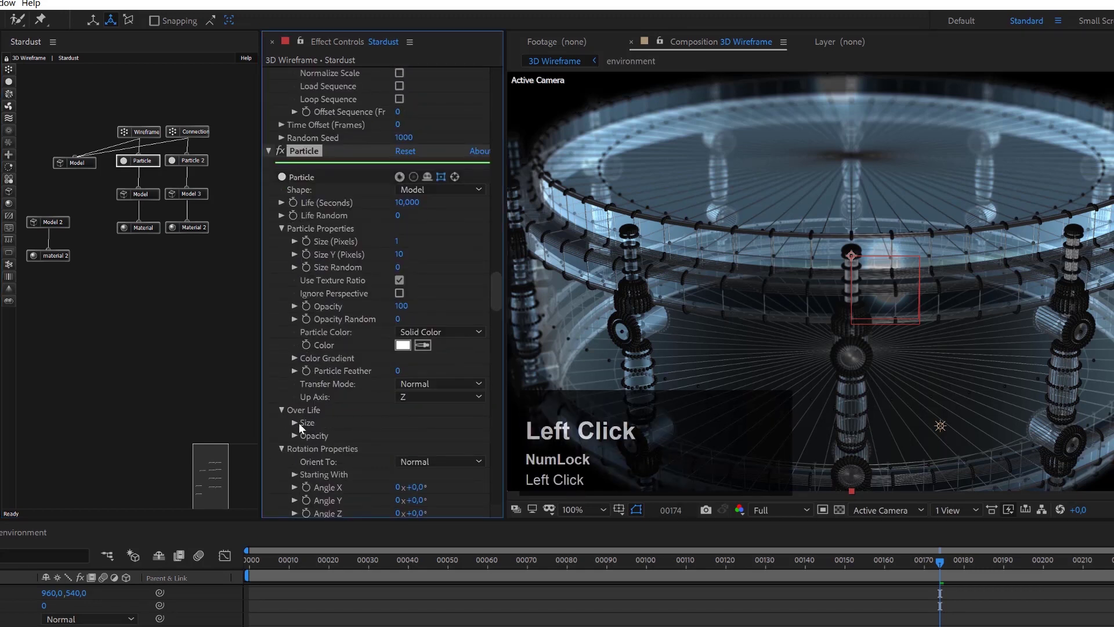
left_click(295, 422)
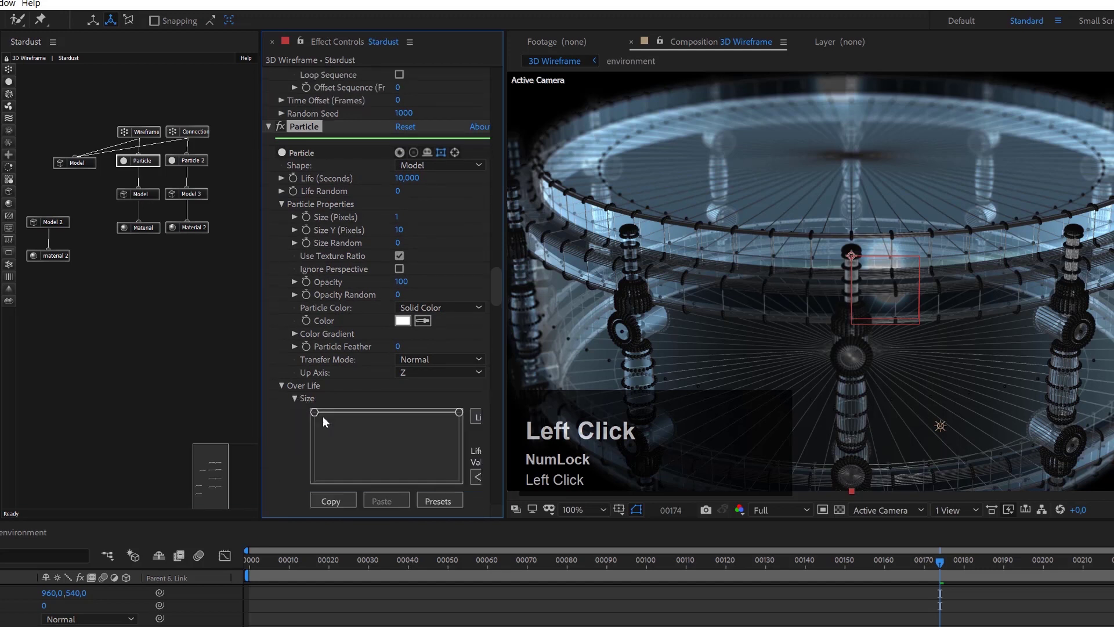
left_click(437, 501)
left_click_drag(621, 148, 489, 107)
left_click(138, 330)
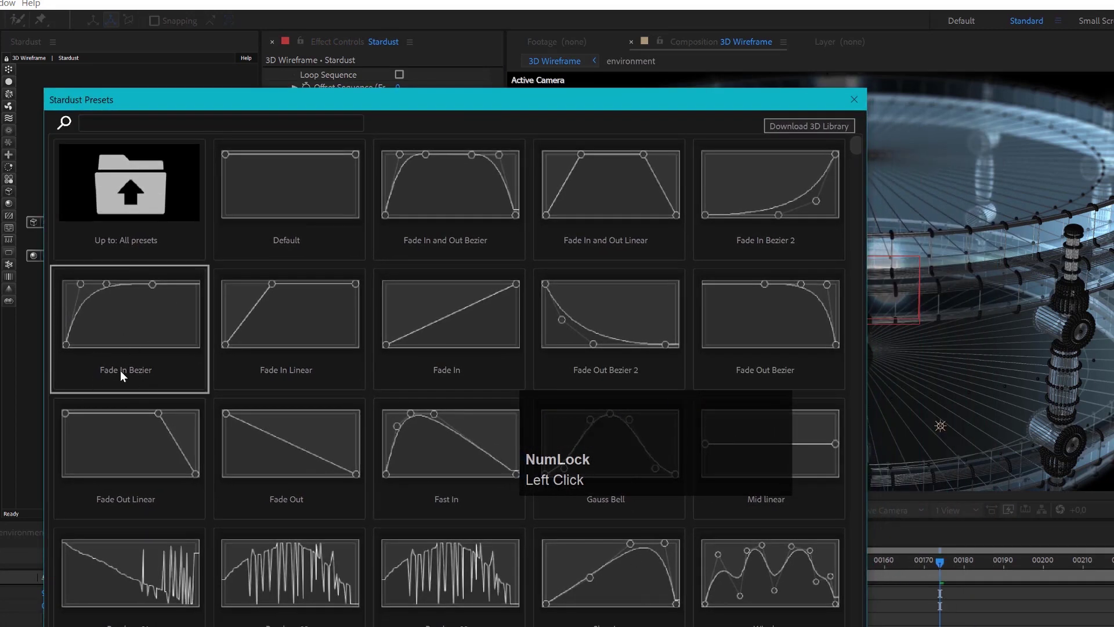
double_click(130, 316)
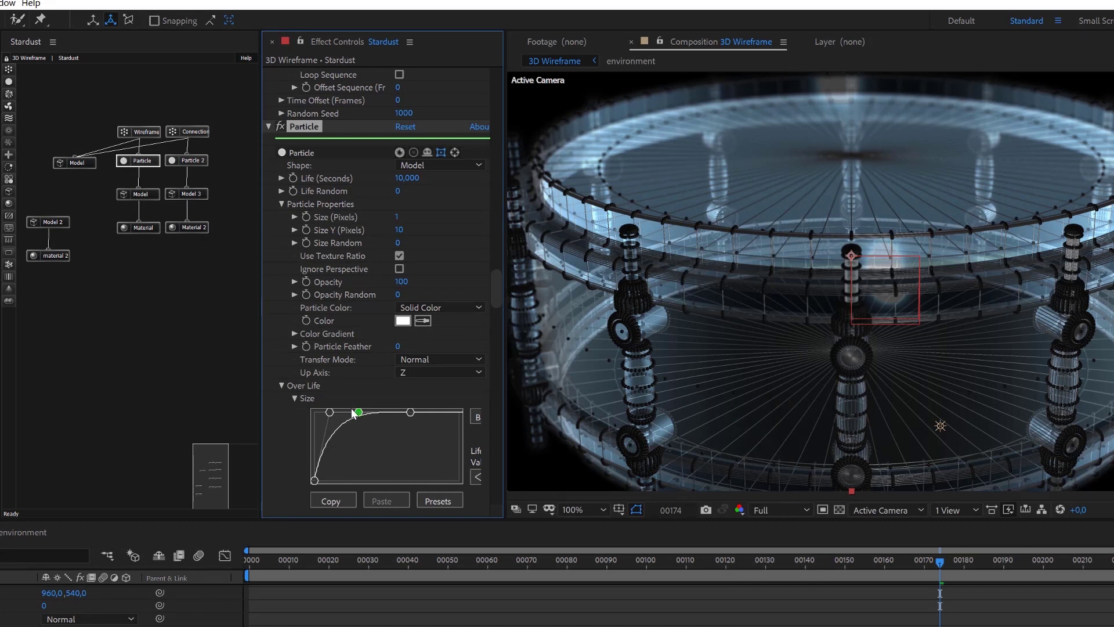
Reshape the Particle's Size over-life curve by moving its upper points closer to the start for a faster size rise.
left_click(331, 412)
mouse_move(332, 413)
left_mouse_down()
mouse_move(317, 413)
mouse_move(359, 414)
mouse_move(338, 412)
left_mouse_up()
left_click_drag(411, 414, 350, 412)
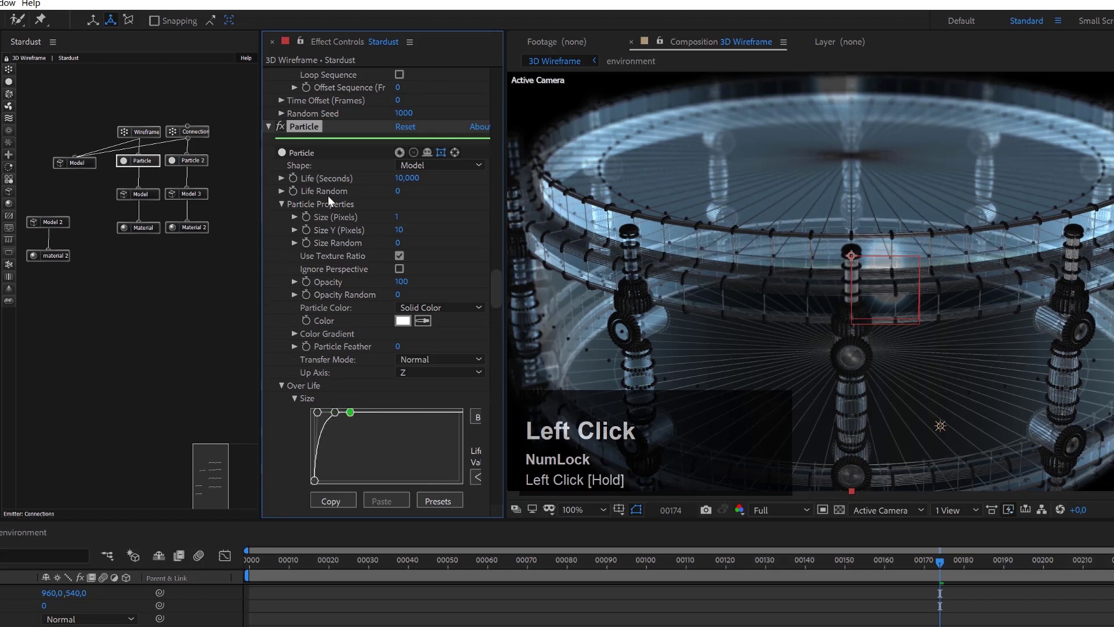
left_click(422, 465)
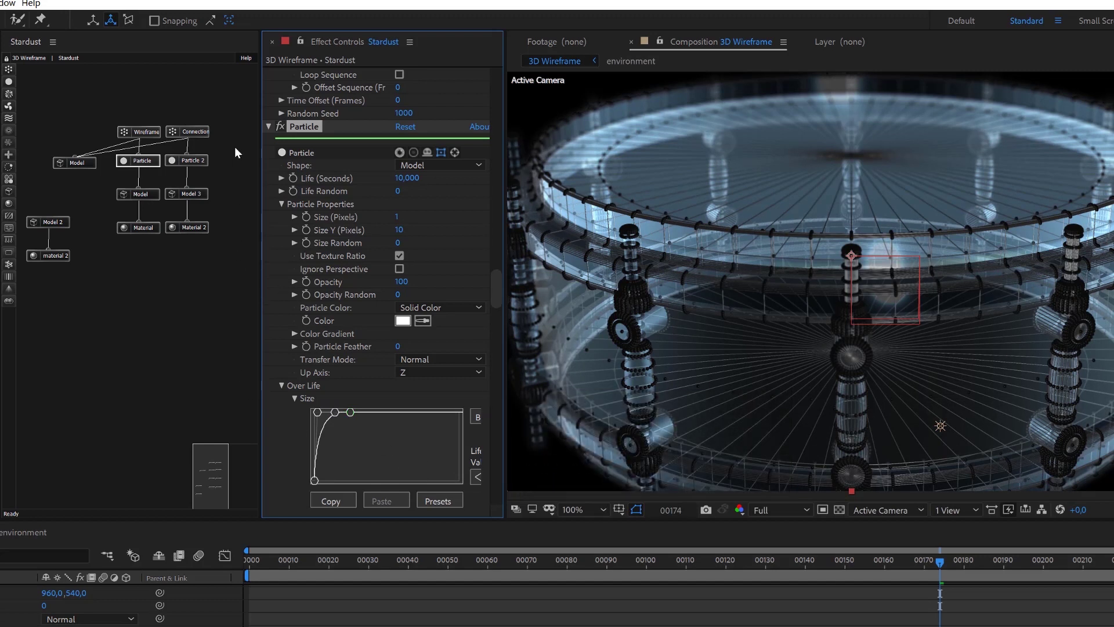
Set the Connections emitter's Emitting mode to Sequence and its Particles Per Second to 10000.
left_click(193, 131)
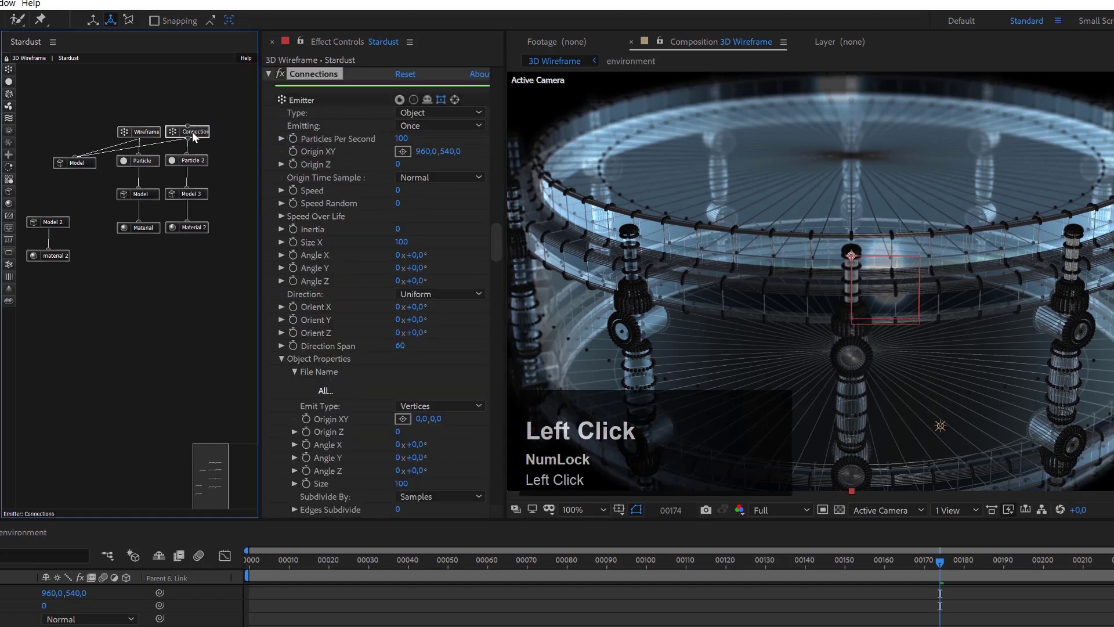
left_click(412, 125)
left_click(438, 156)
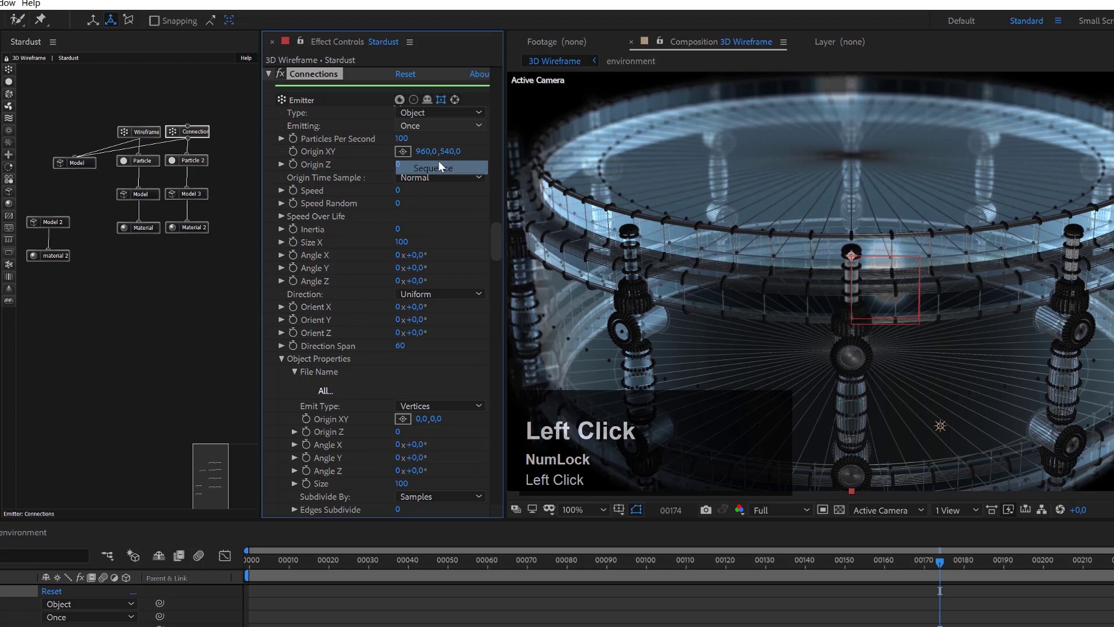
left_click(405, 139)
type("1")
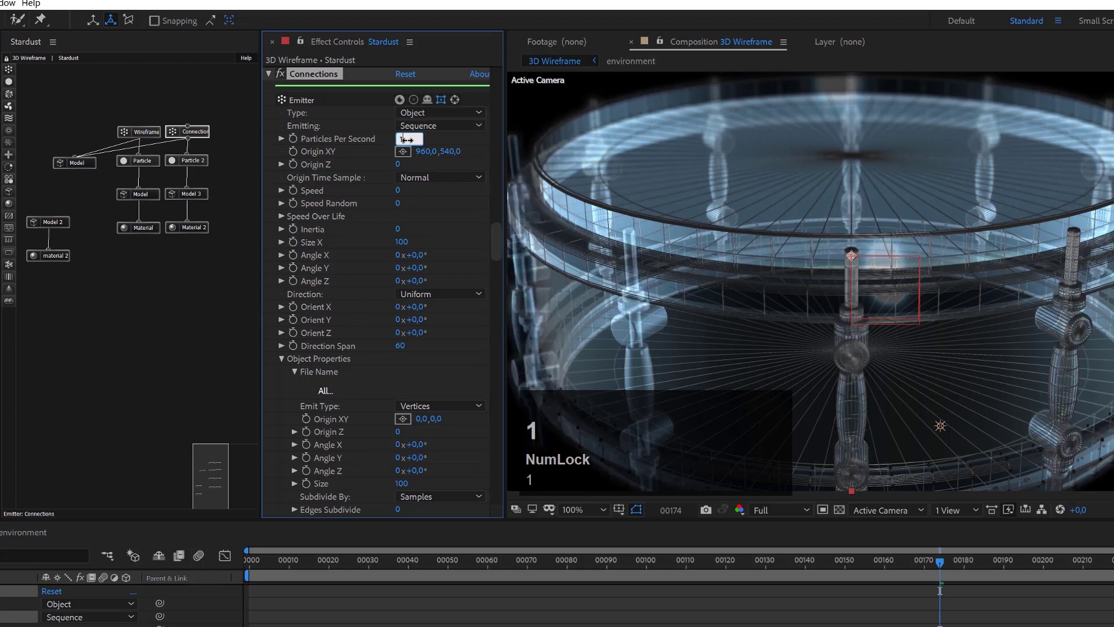
type("0000")
key("Return")
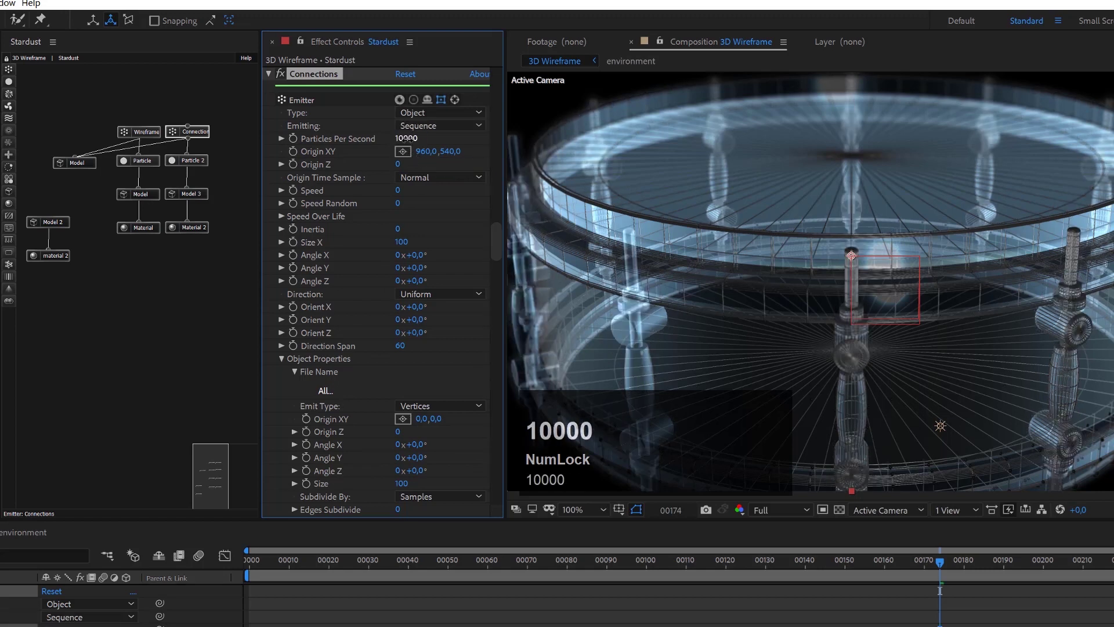
Copy the Size over-life curve from the Wireframe emitter's Particle node.
left_click(147, 133)
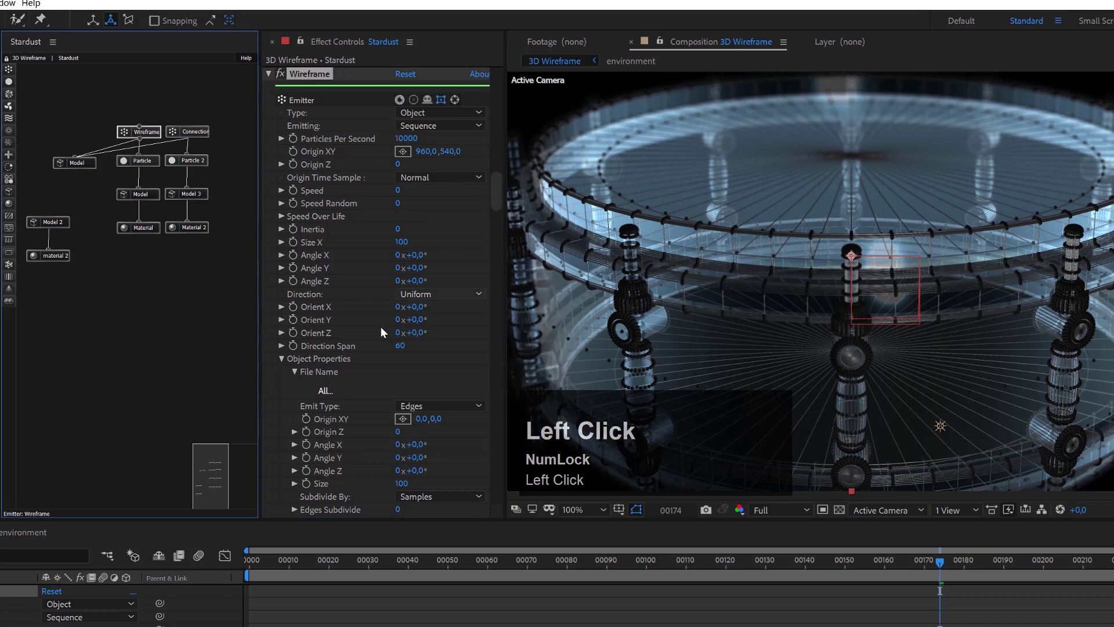
scroll(381, 326, "down", 1)
scroll(381, 327, "down", 12)
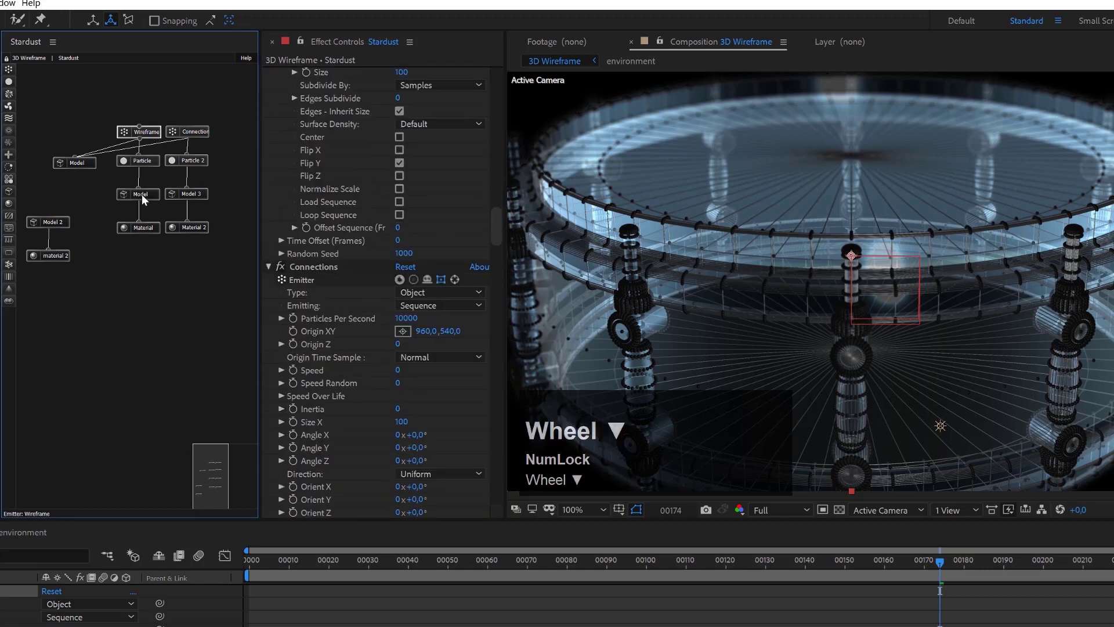
left_click(139, 164)
scroll(345, 340, "down", 6)
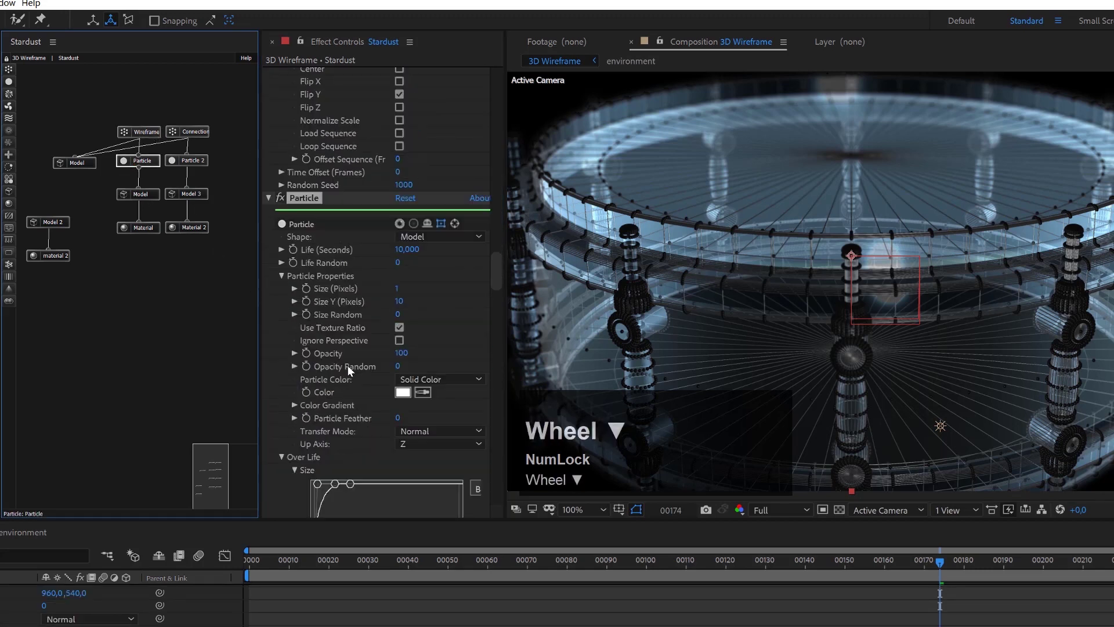
scroll(344, 402, "down", 4)
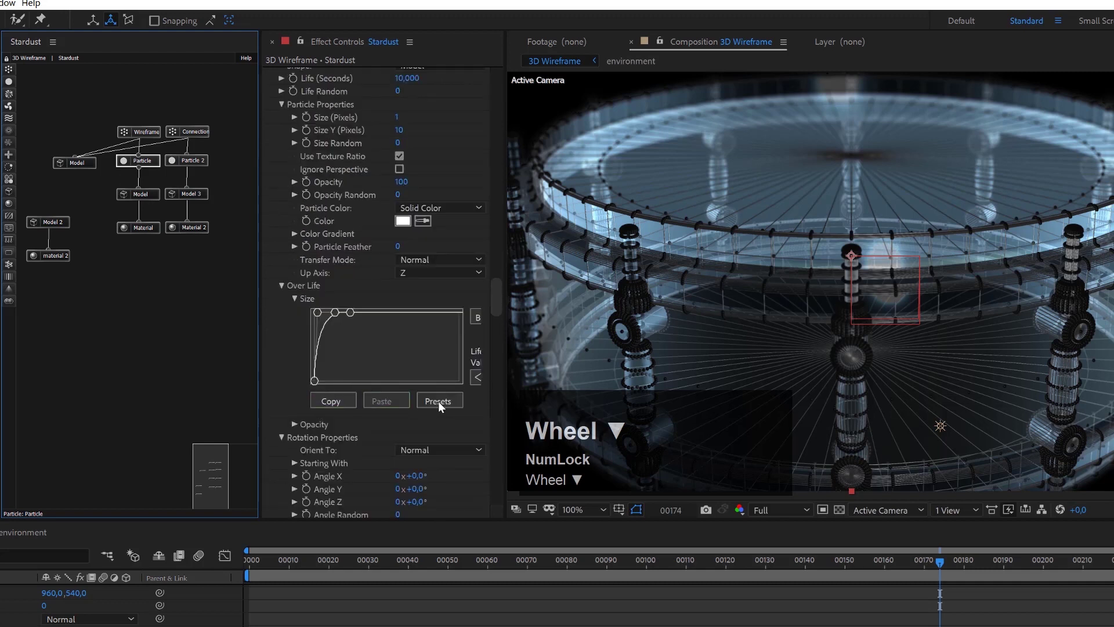
left_click(329, 400)
Paste the copied curve into the Size over-life graph of the Particle 2 node and preview the animation.
left_click(194, 163)
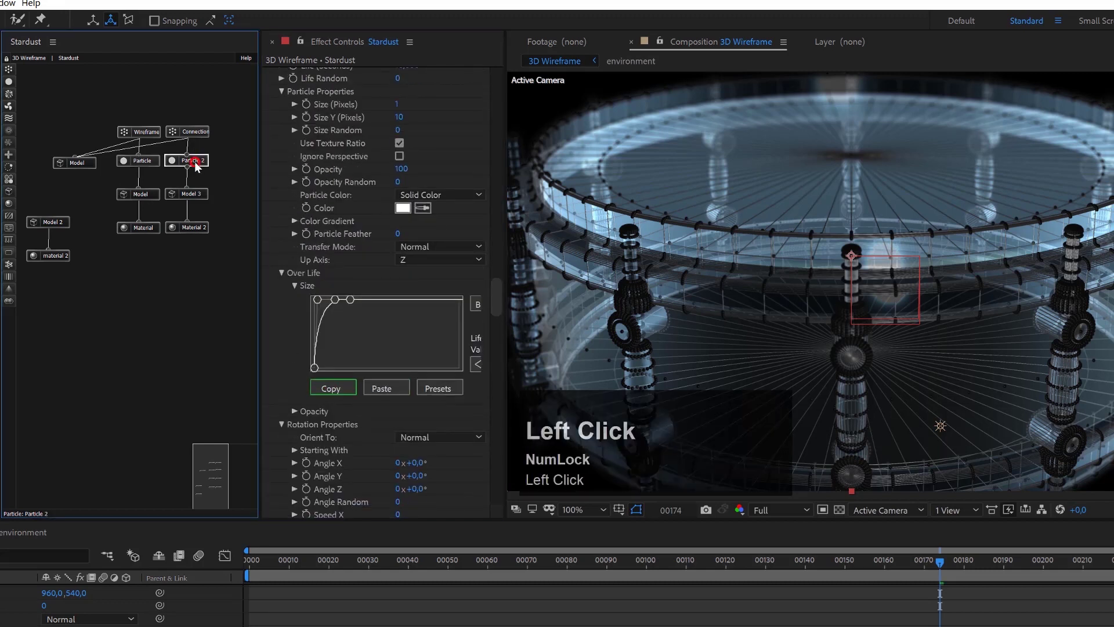
scroll(405, 392, "down", 12)
scroll(405, 392, "down", 5)
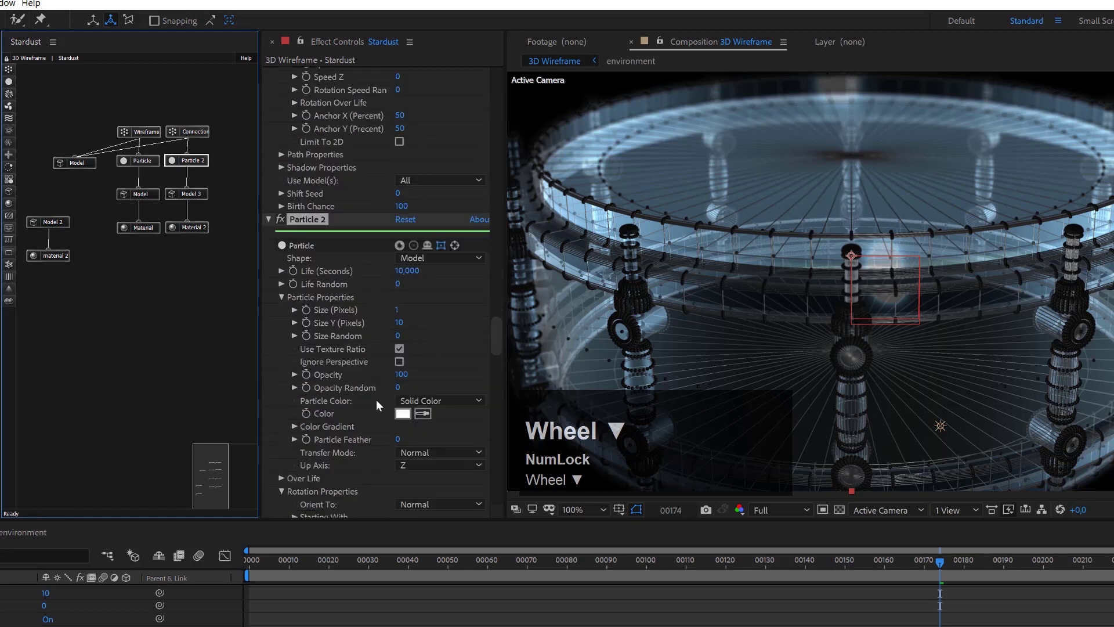
scroll(310, 410, "down", 5)
left_click(281, 342)
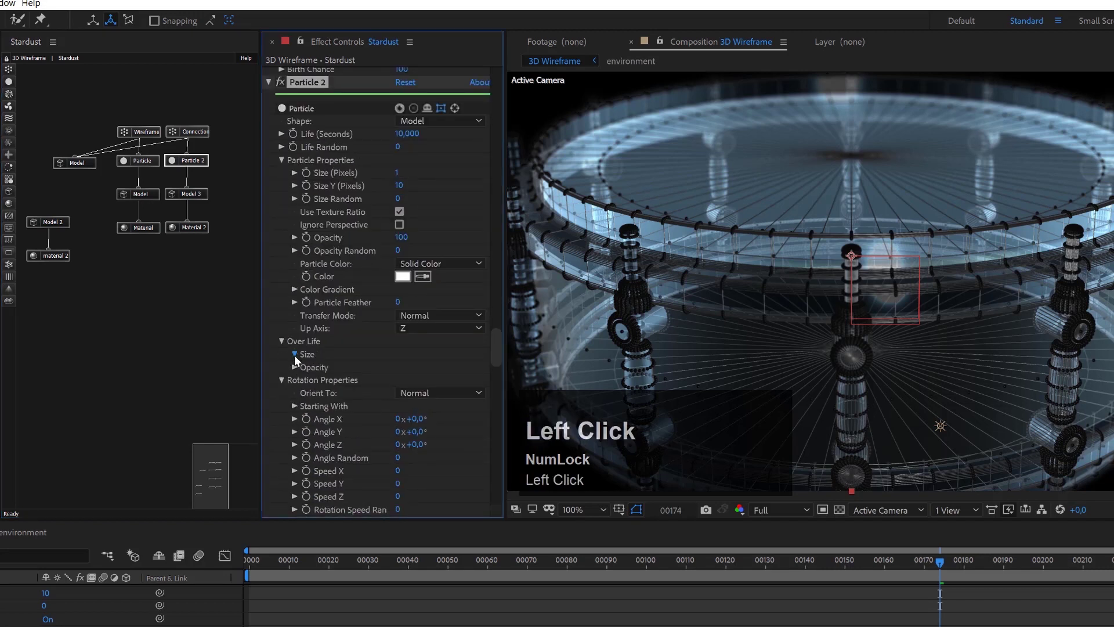
left_click(294, 355)
left_click(397, 462)
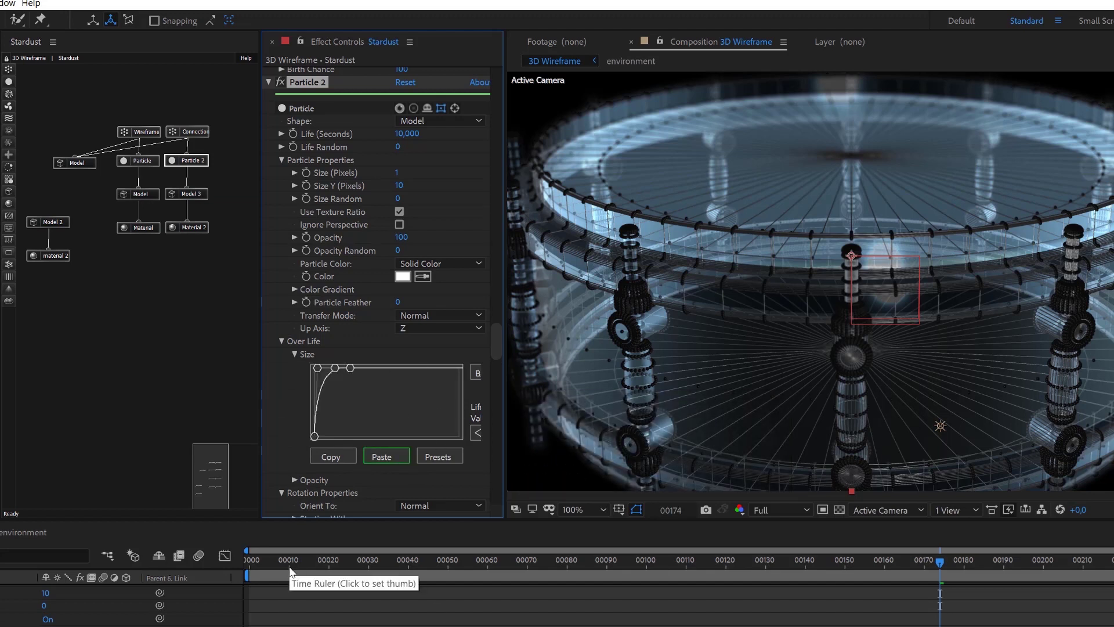
key("space")
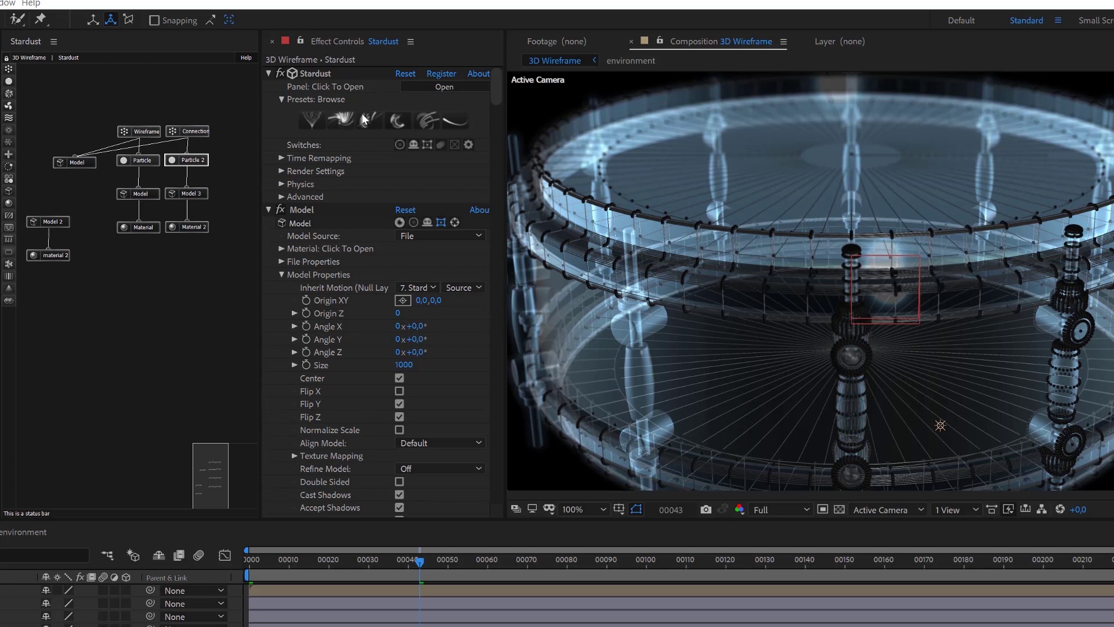
Load the Wireframe Cube 3 preset from the Edges model presets and select its Cube model node.
left_click(392, 118)
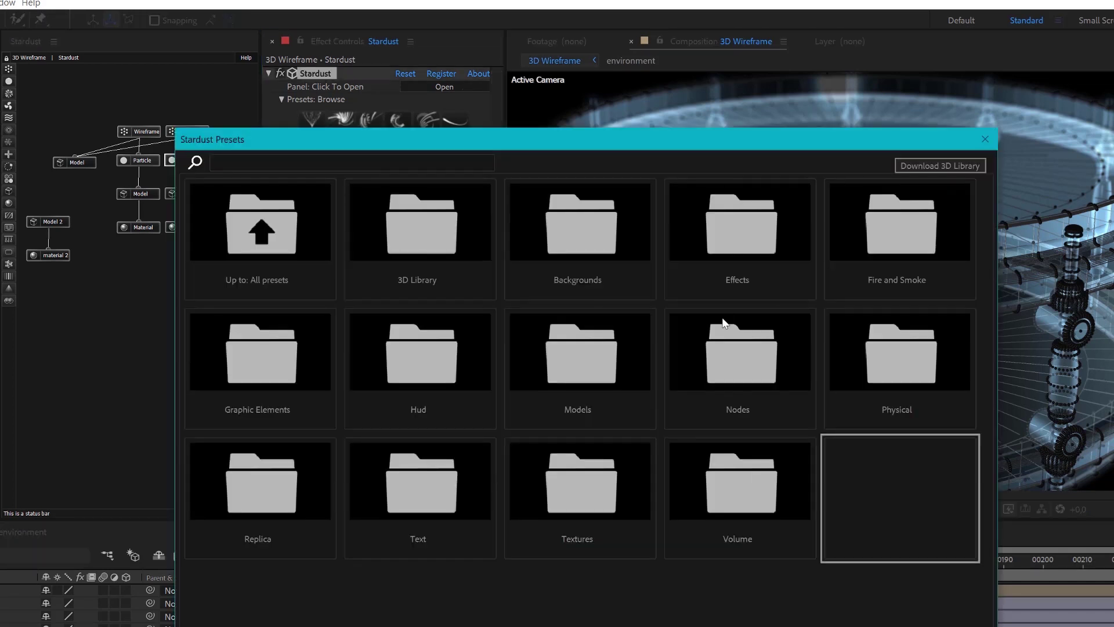
left_click(598, 364)
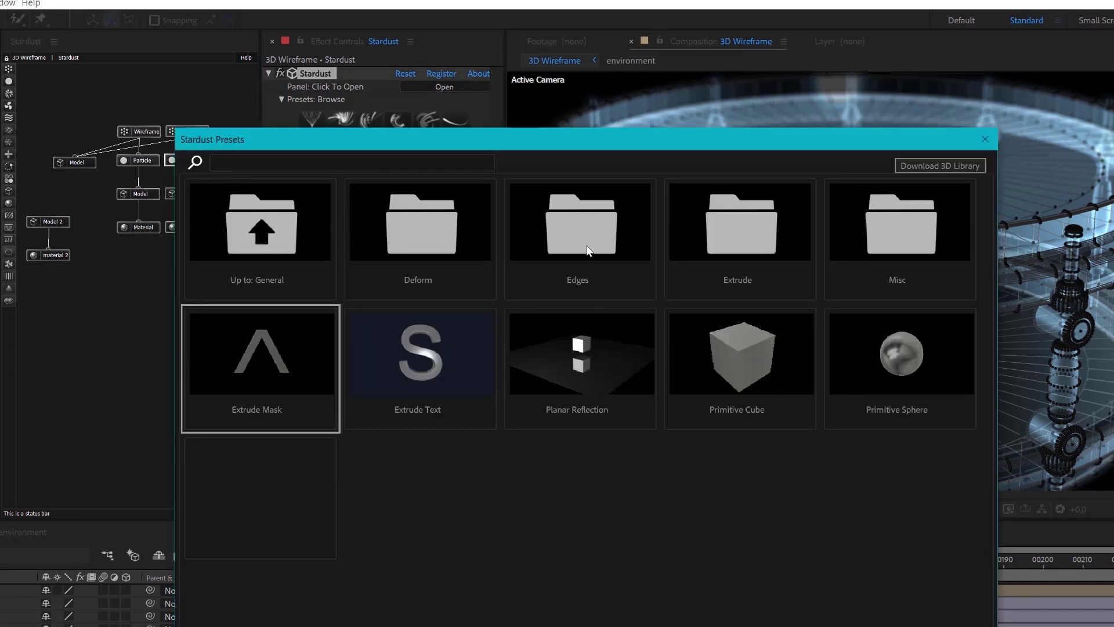
left_click(600, 229)
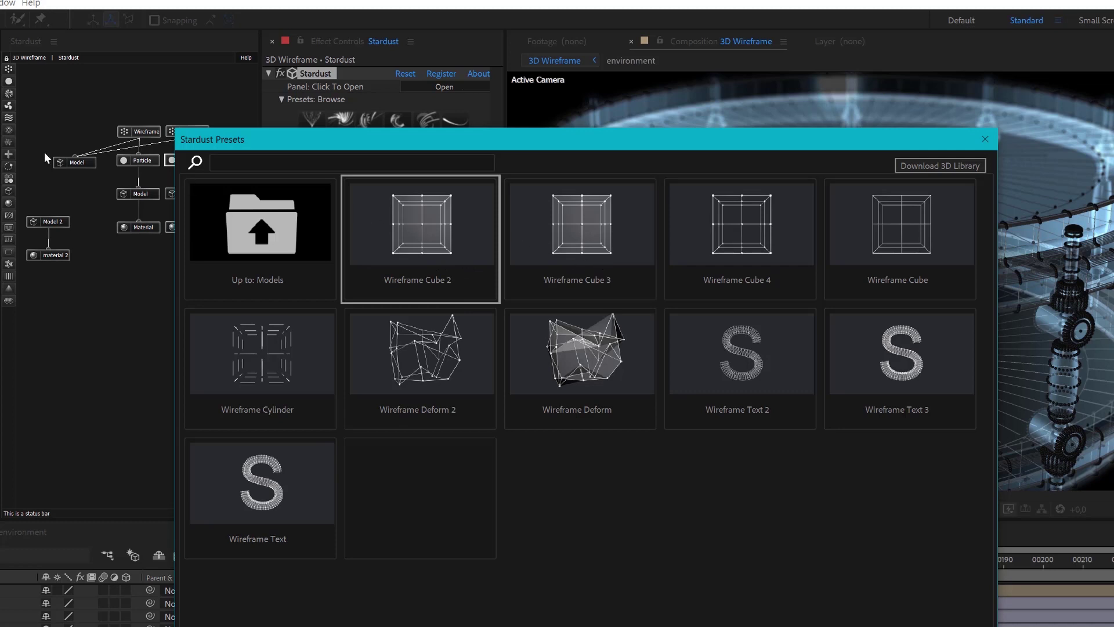
left_click(580, 232)
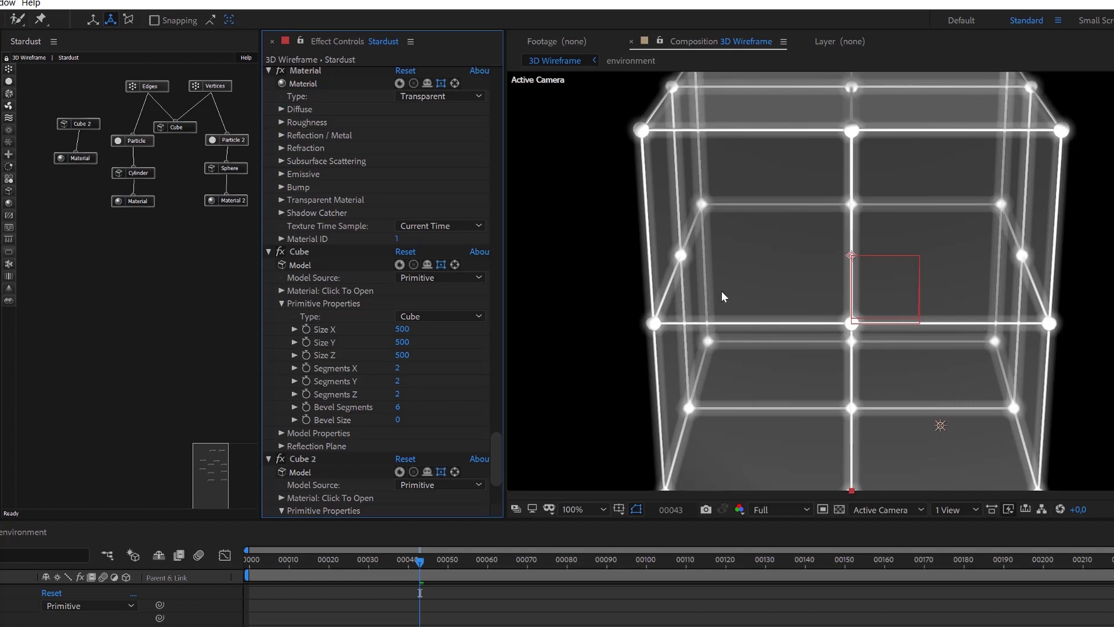
left_click_drag(180, 126, 184, 120)
left_click(180, 120)
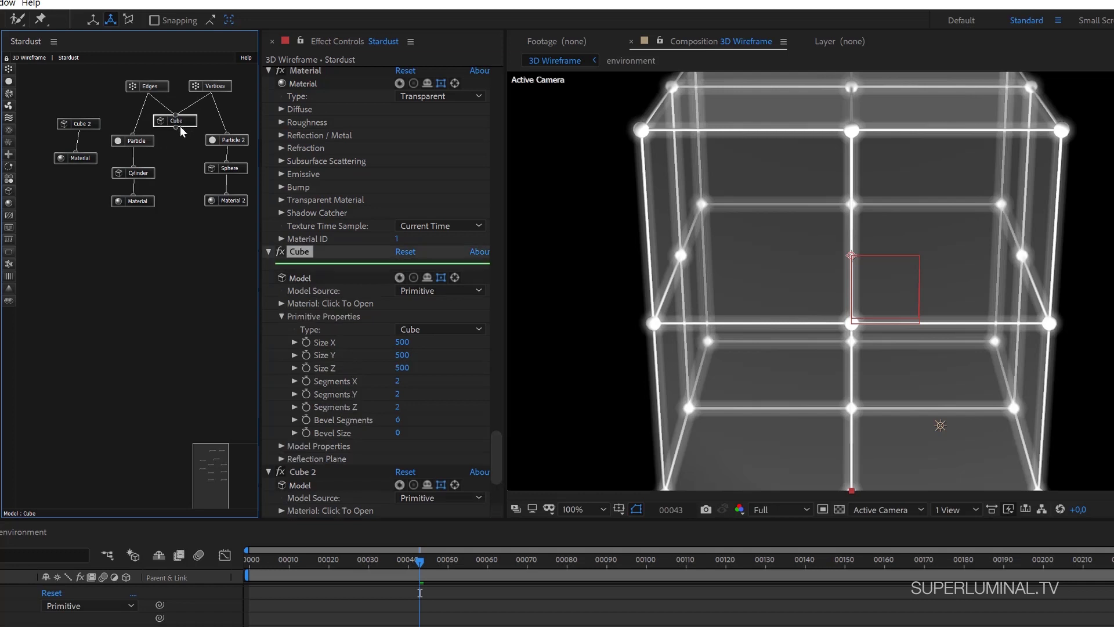